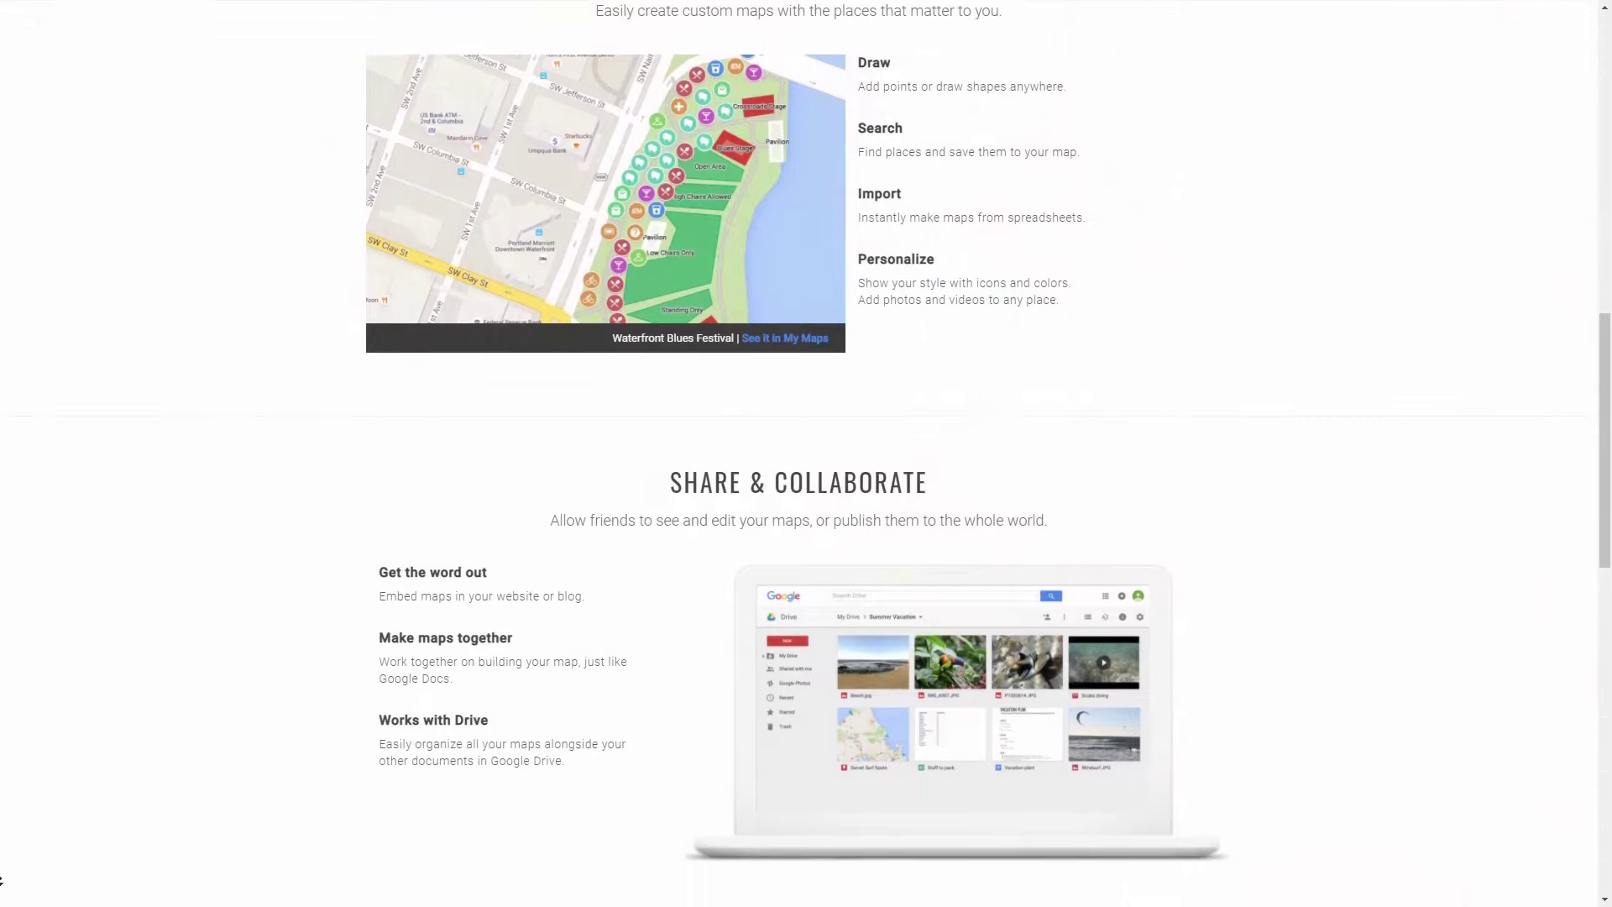
Search Google for 'my maps' and open the 'My Maps - Google' result.
scroll(805, 453, down, 2)
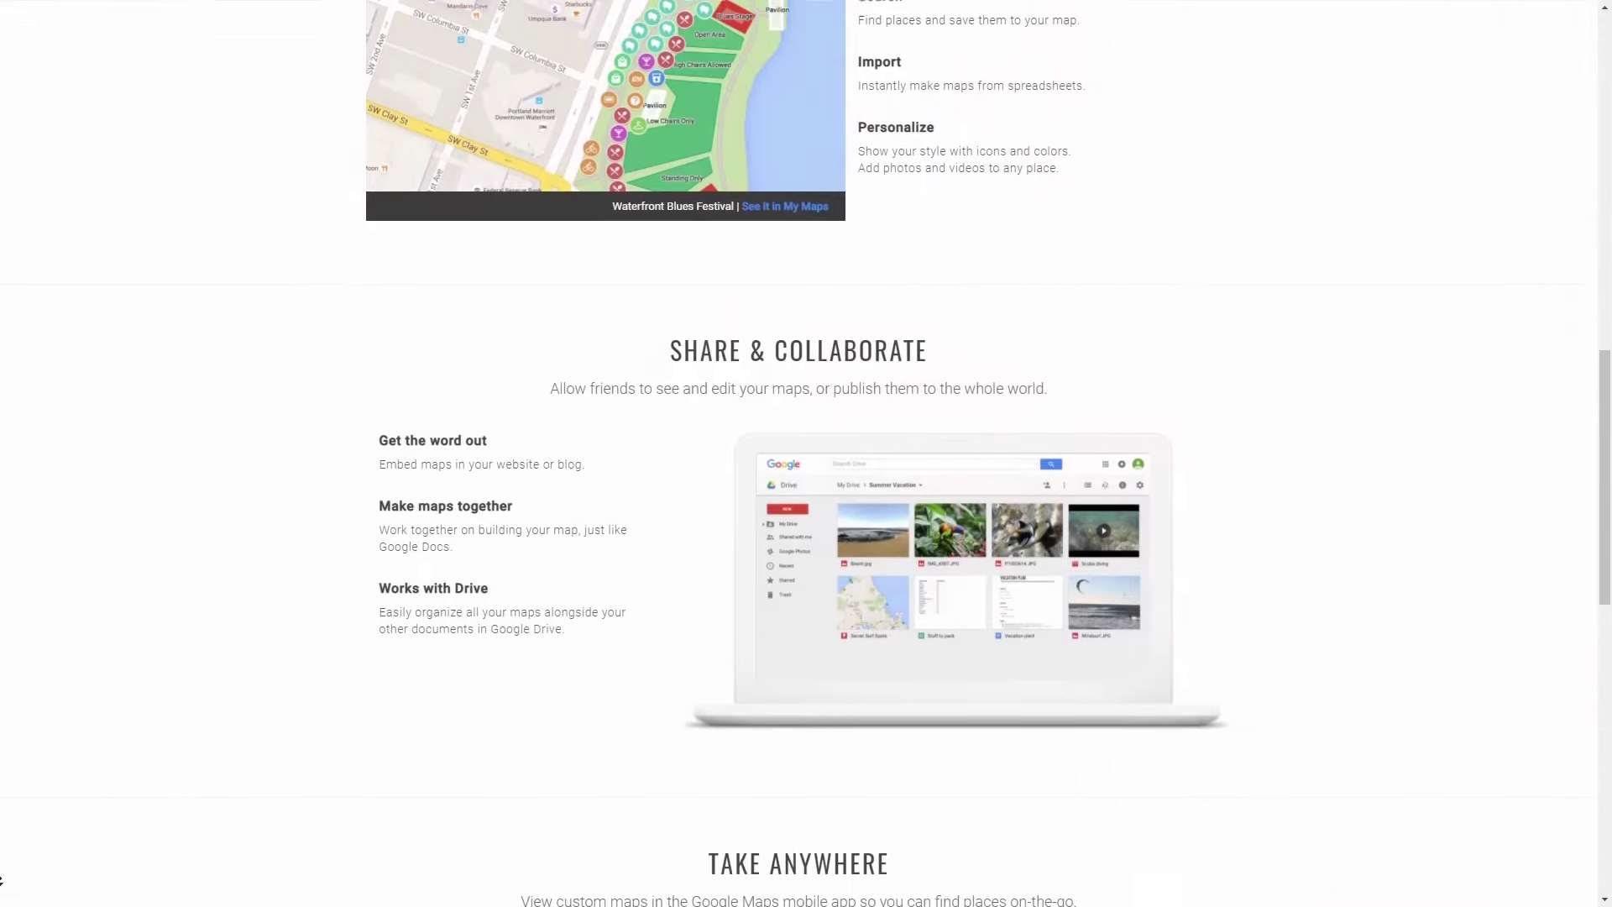
scroll(806, 453, down, 2)
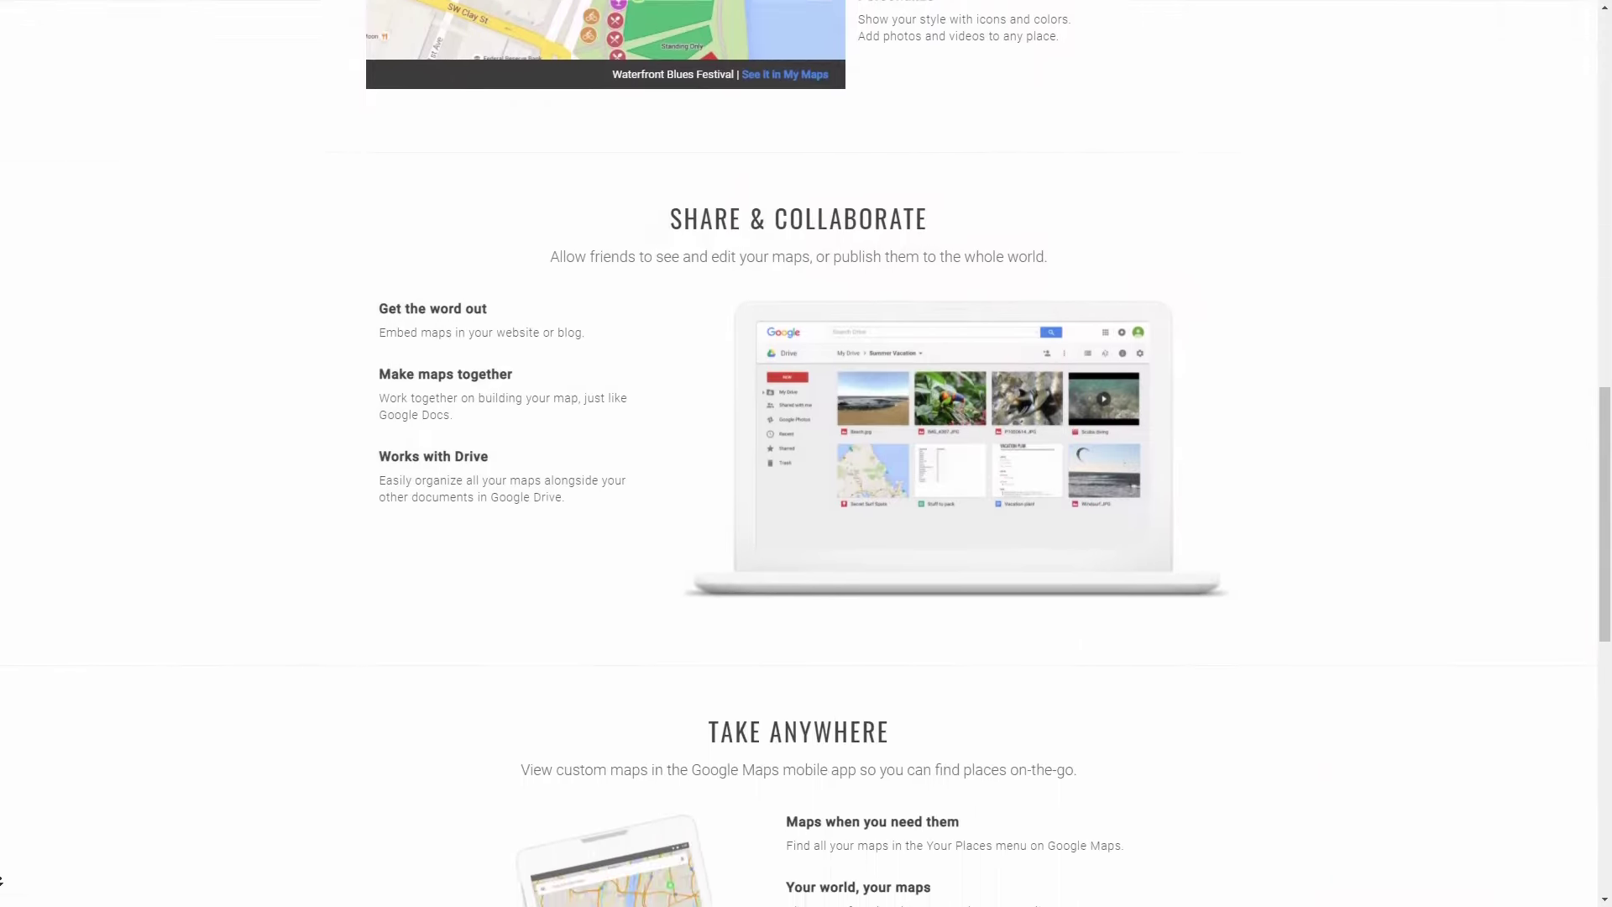
scroll(805, 454, down, 2)
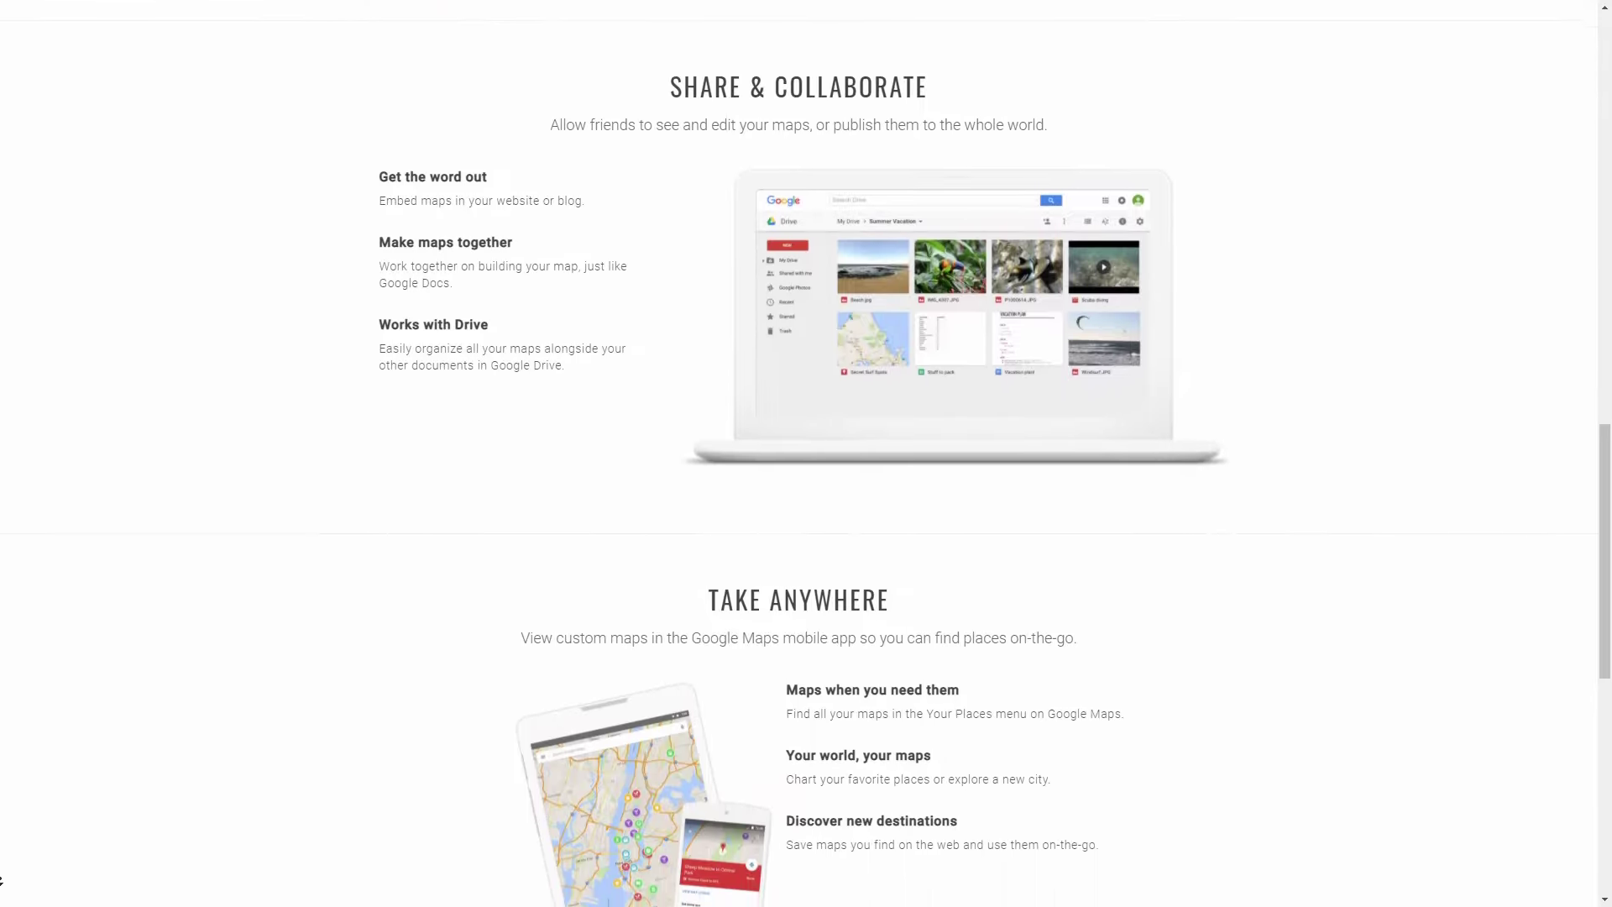
scroll(806, 454, down, 2)
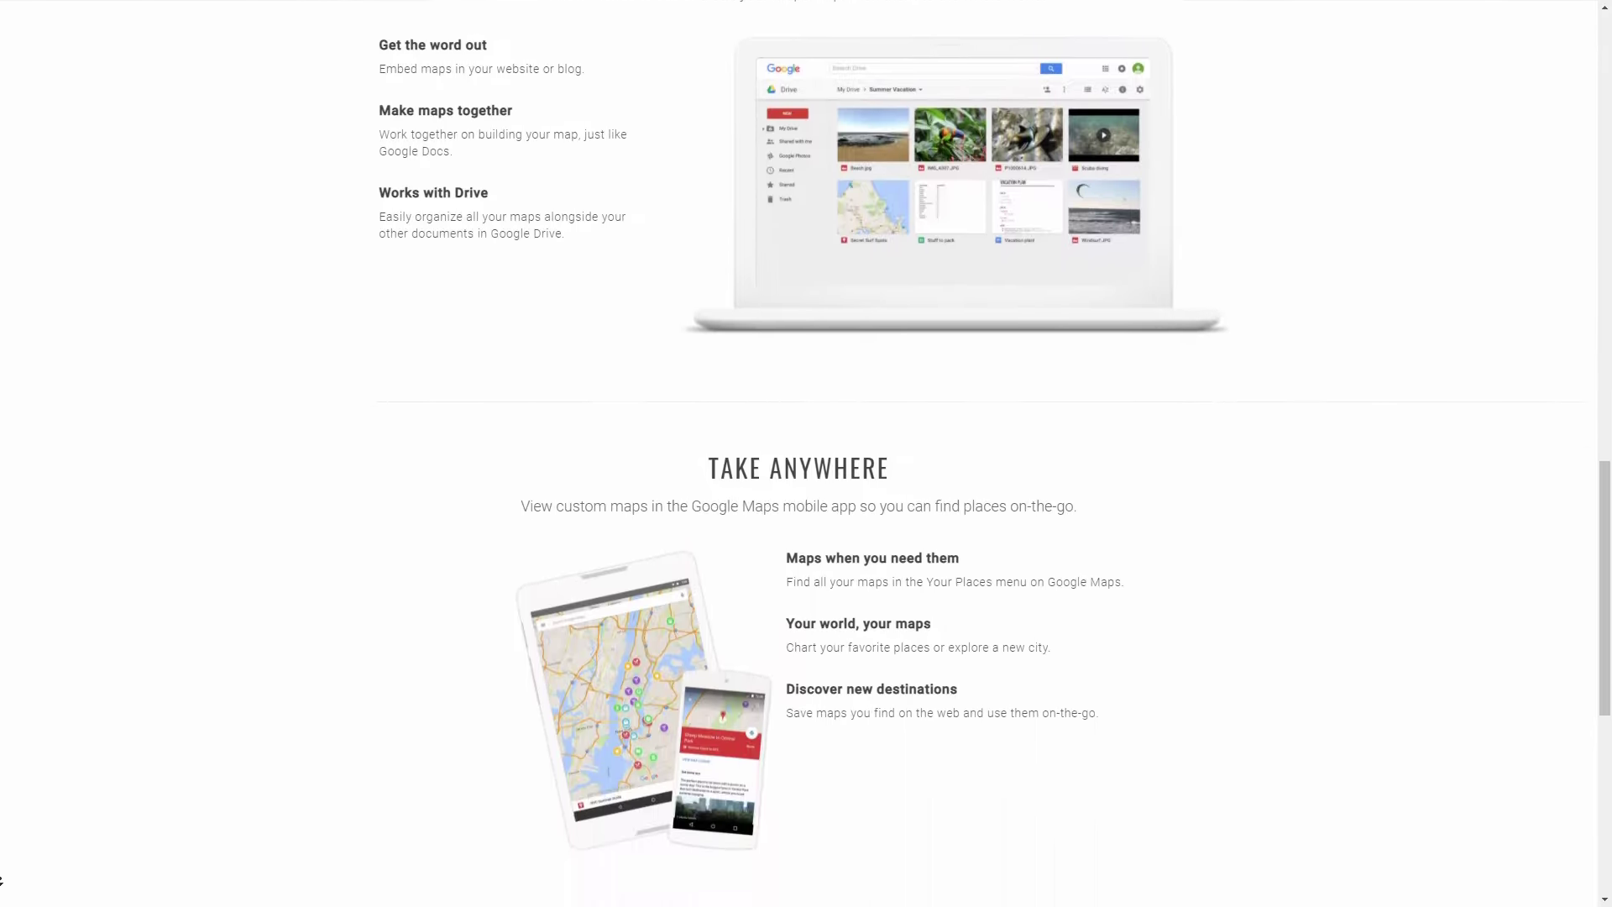
scroll(806, 453, down, 1)
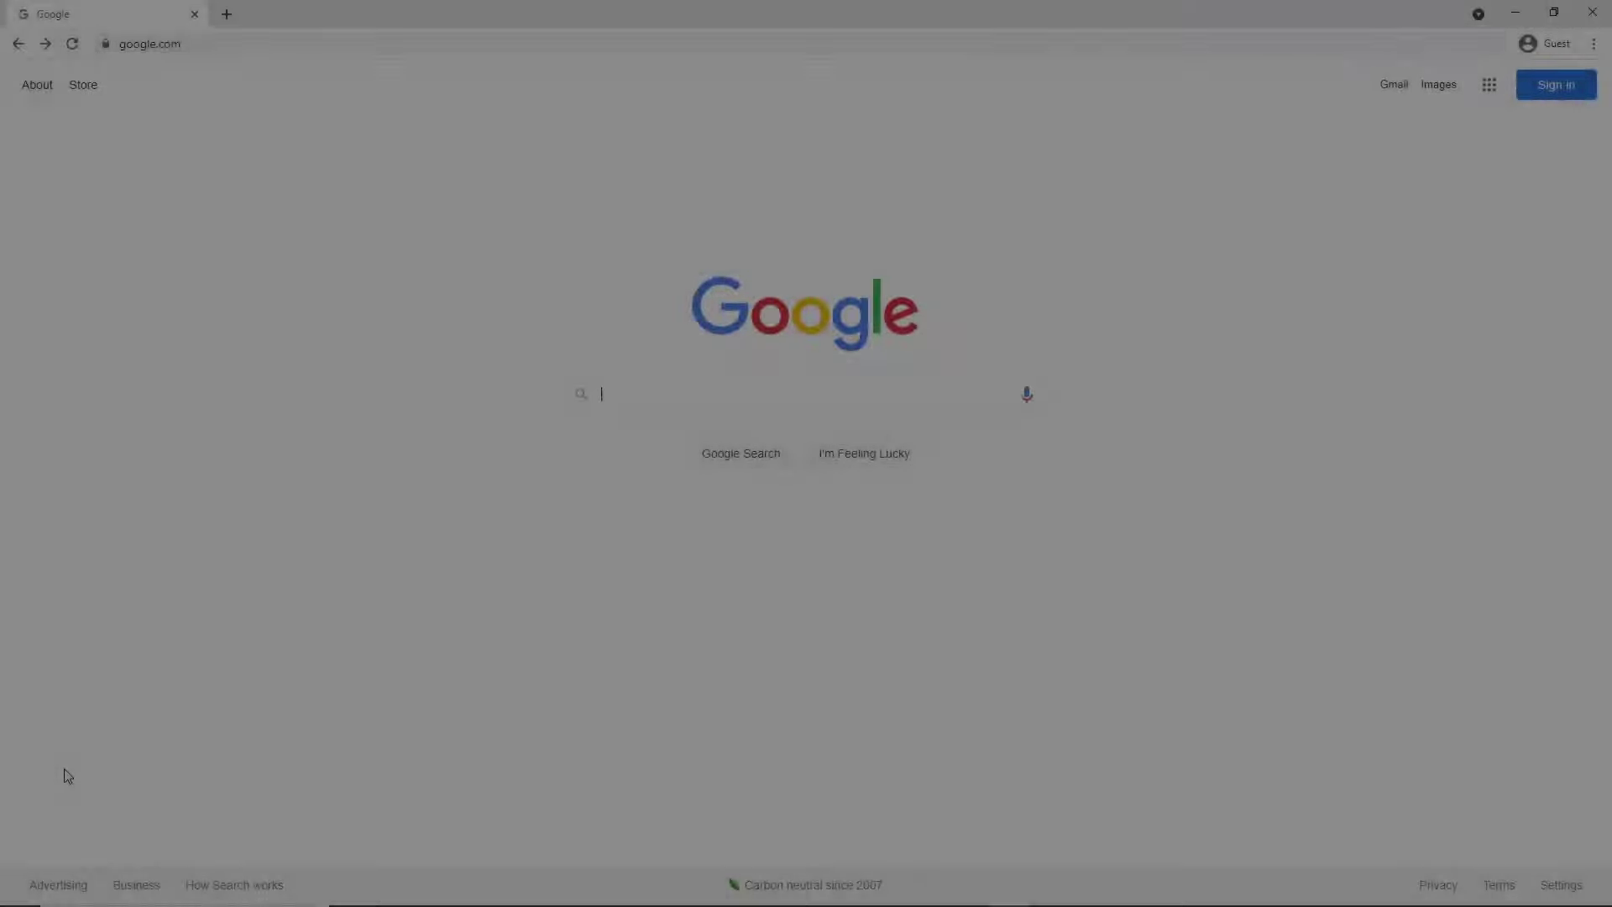
click(606, 394)
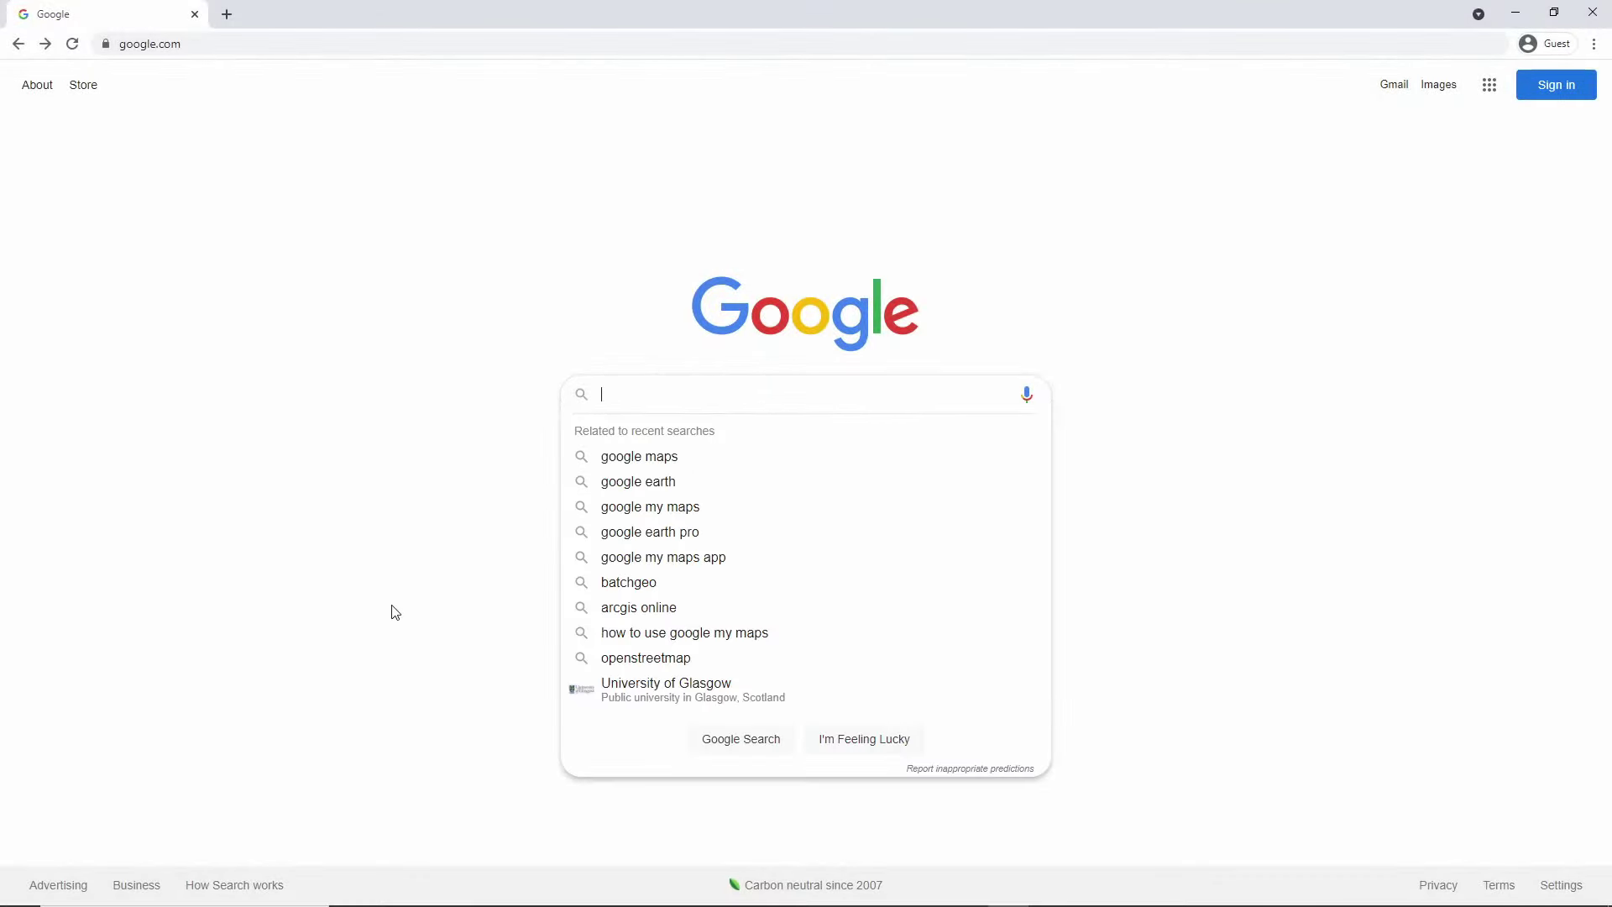
text(my map)
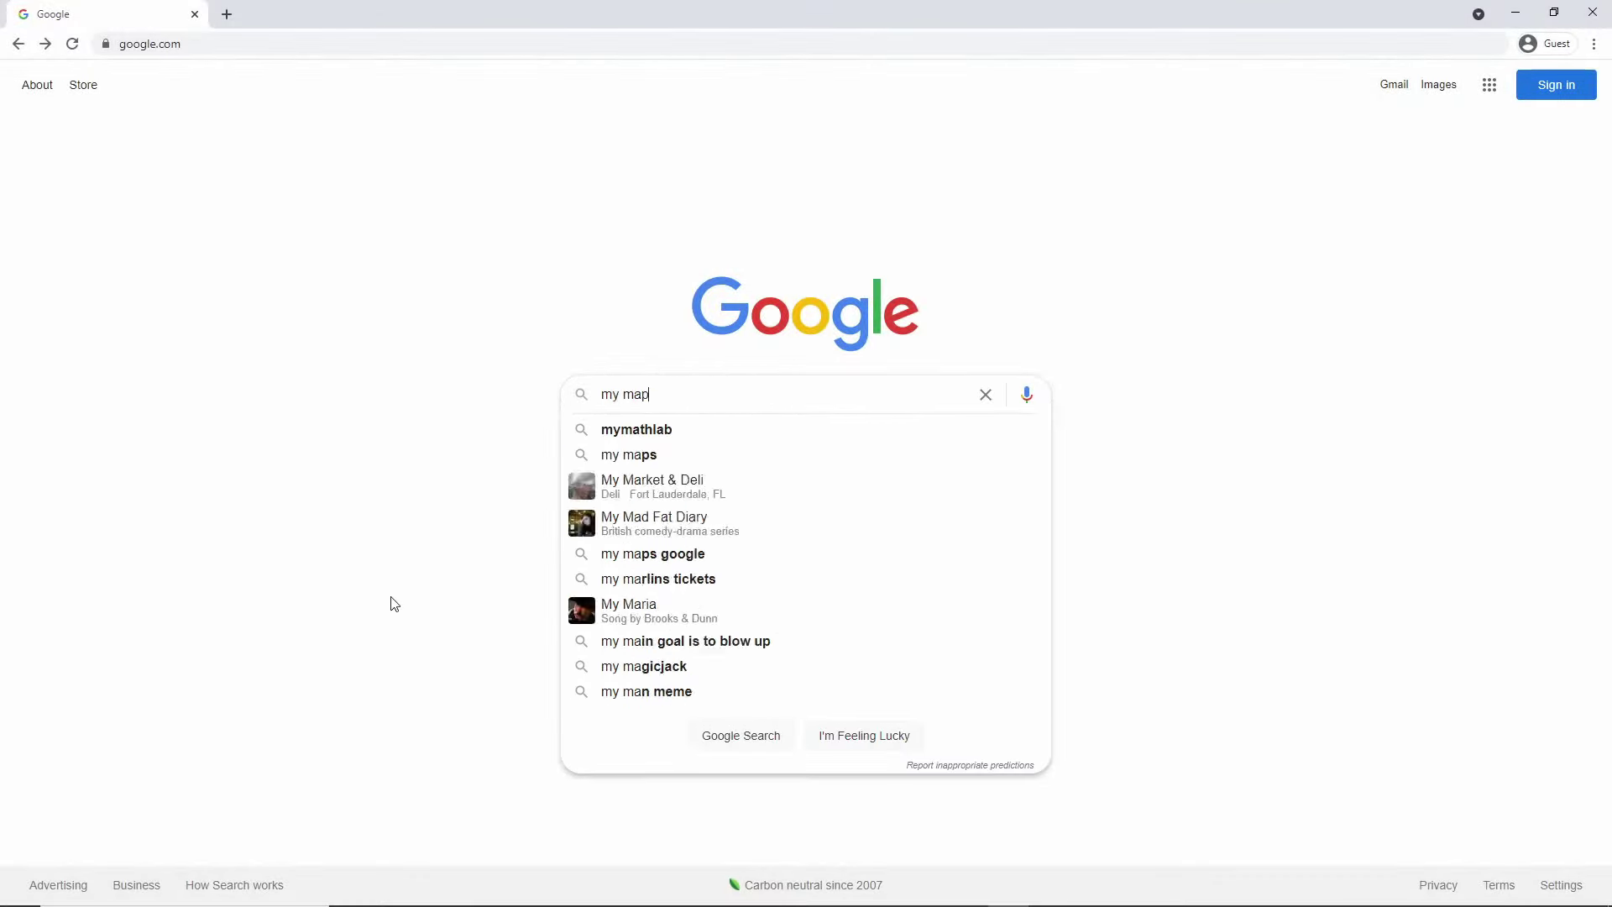
text(s)
key(Return)
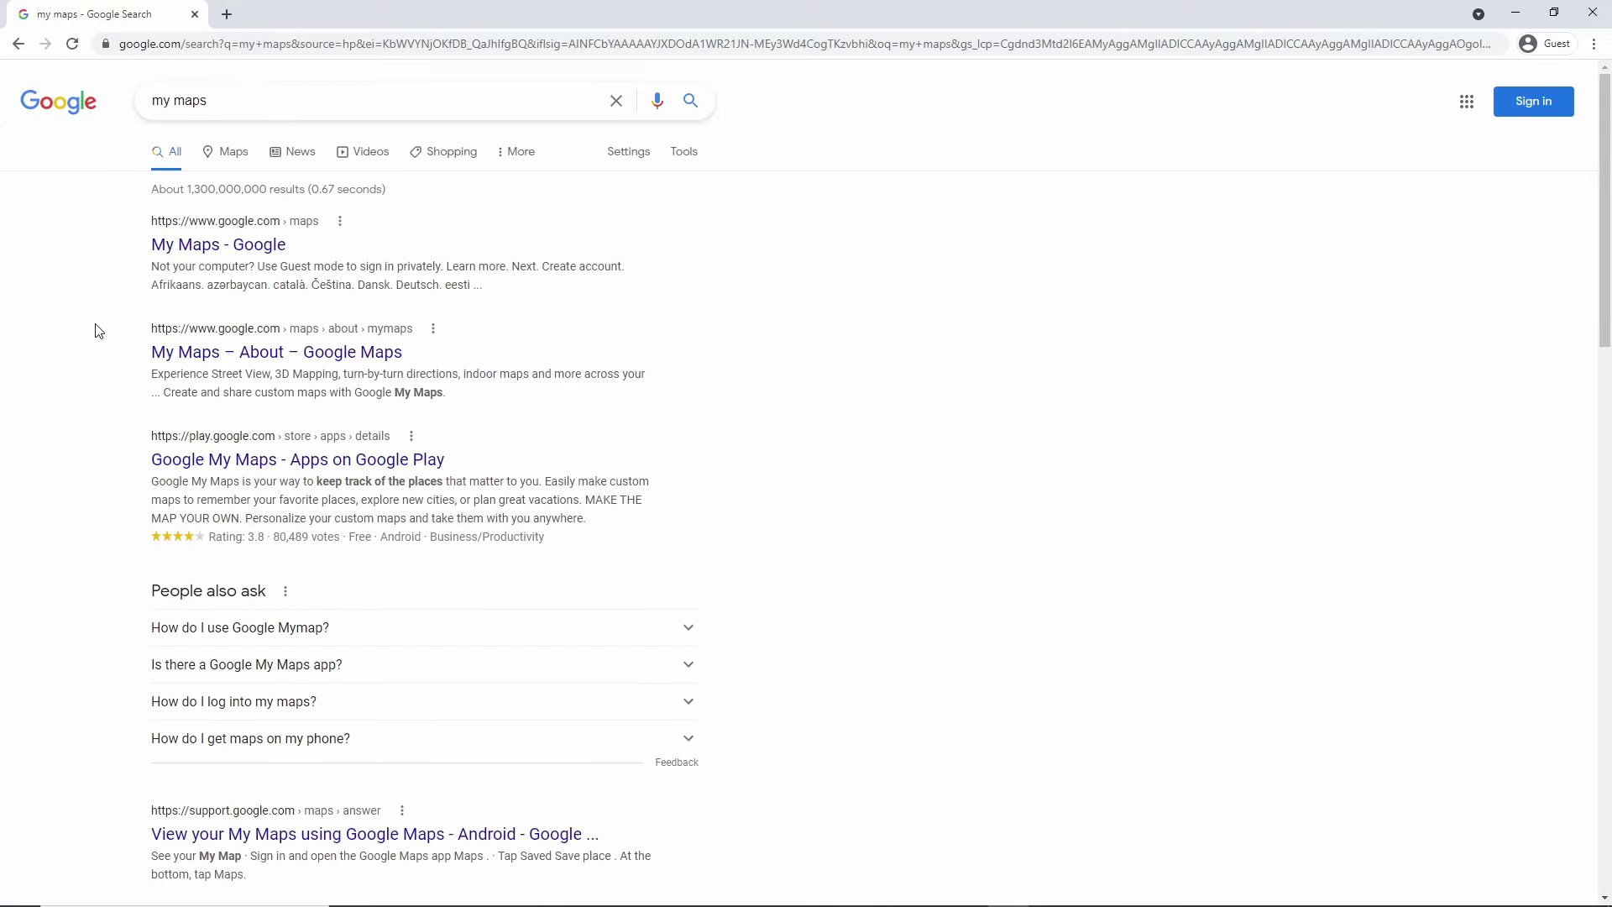
click(191, 251)
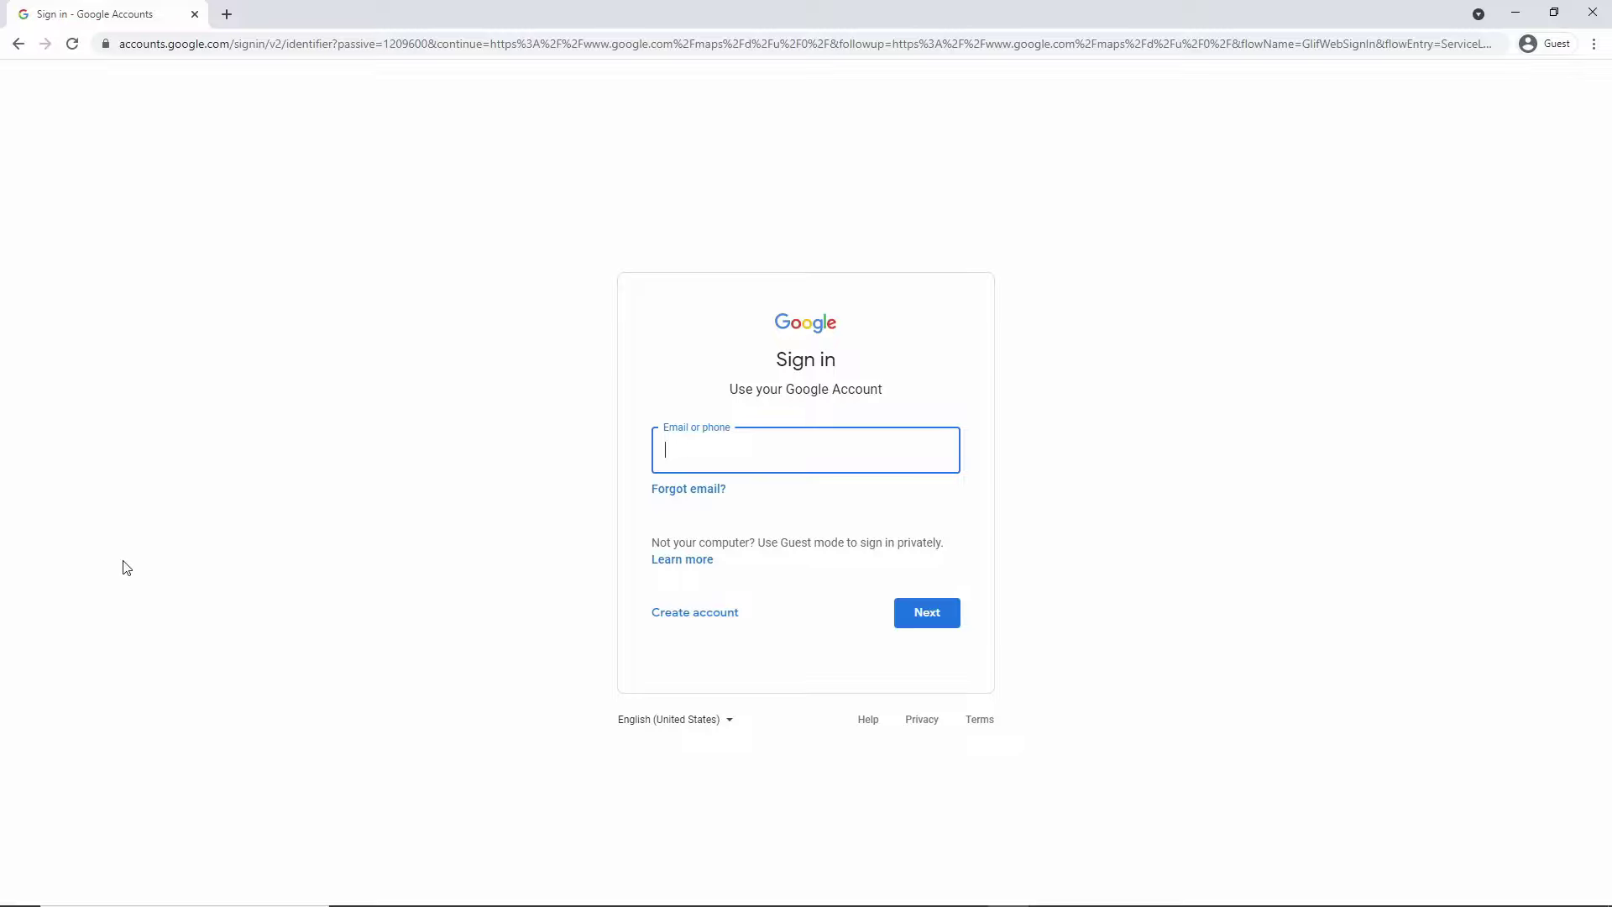
Sign in to My Maps with the Google account e-mail and password.
text(user@gmail.com)
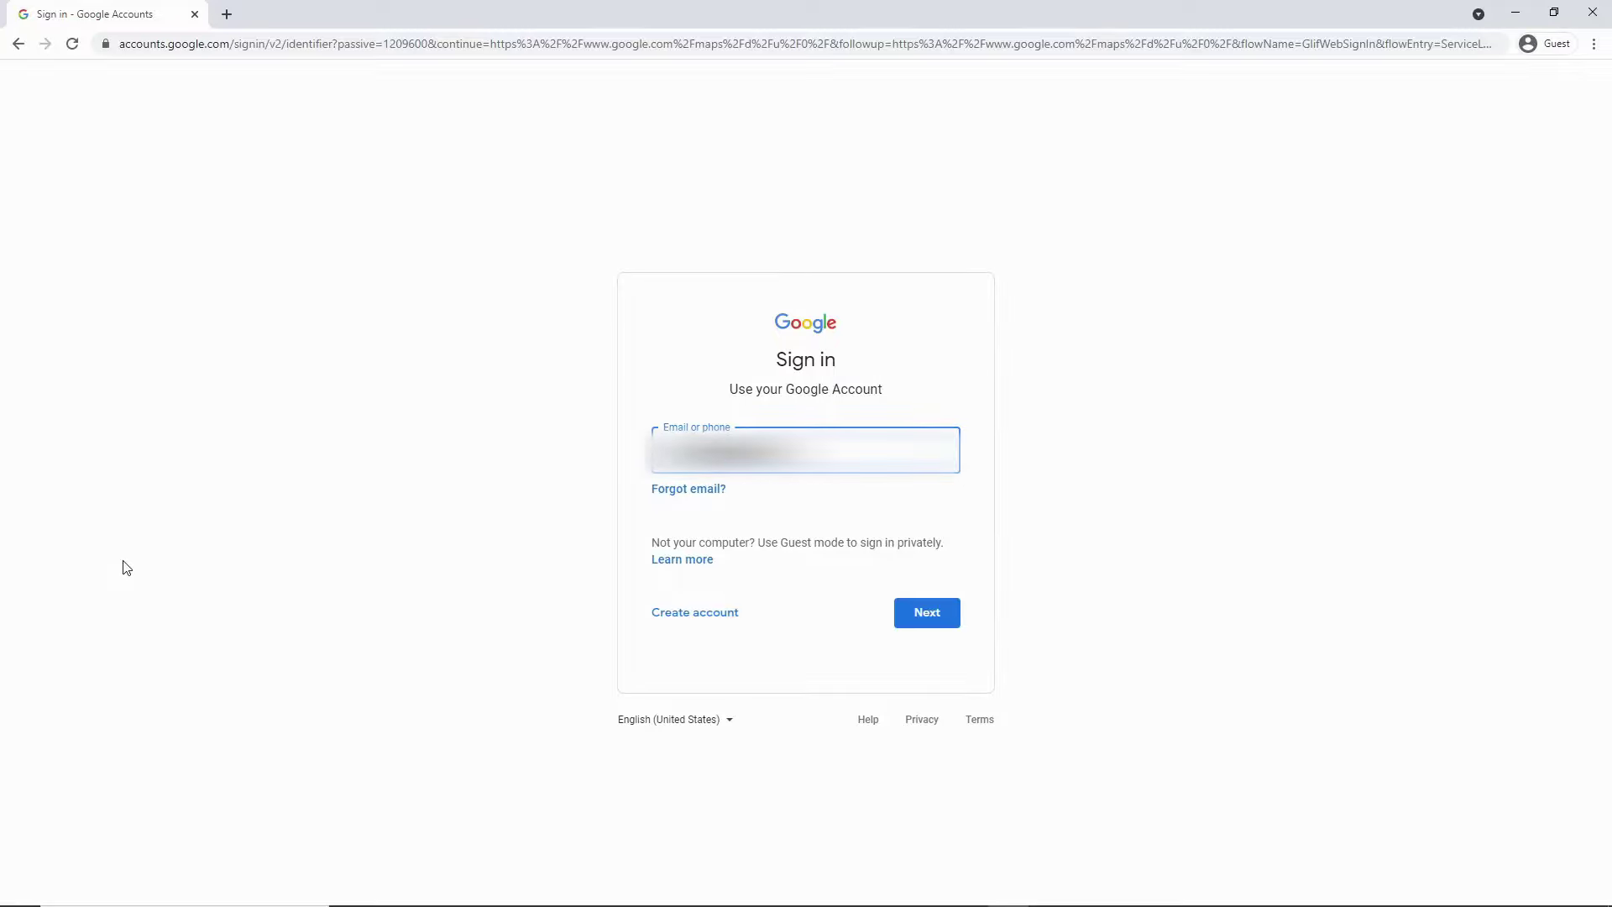
text(@gmail.com)
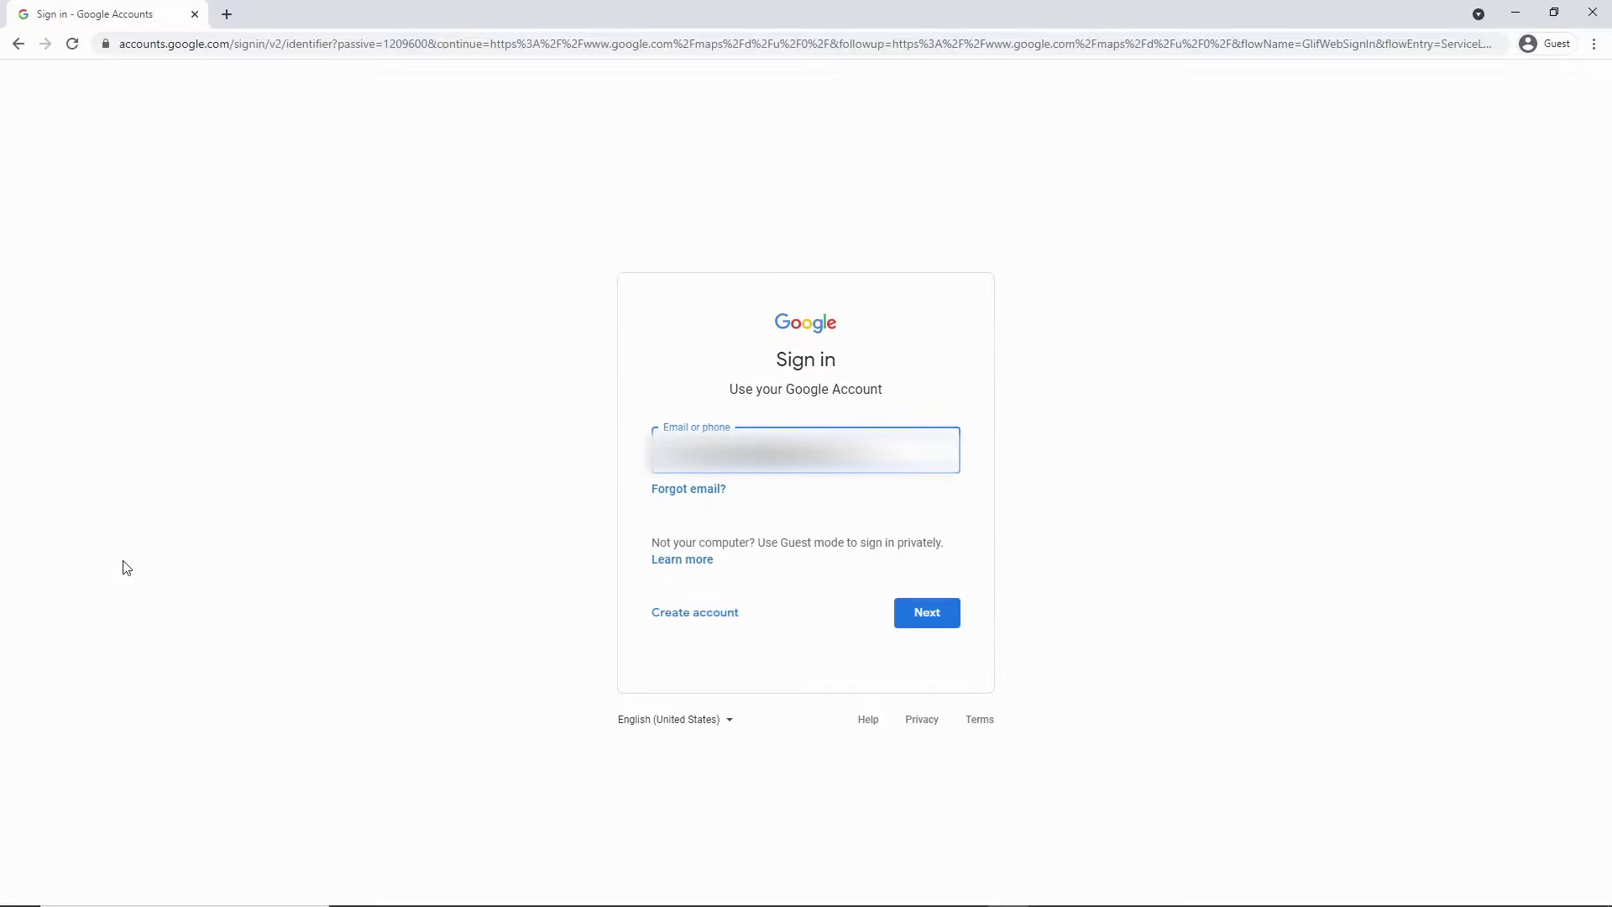
key(Return)
text(•••••••)
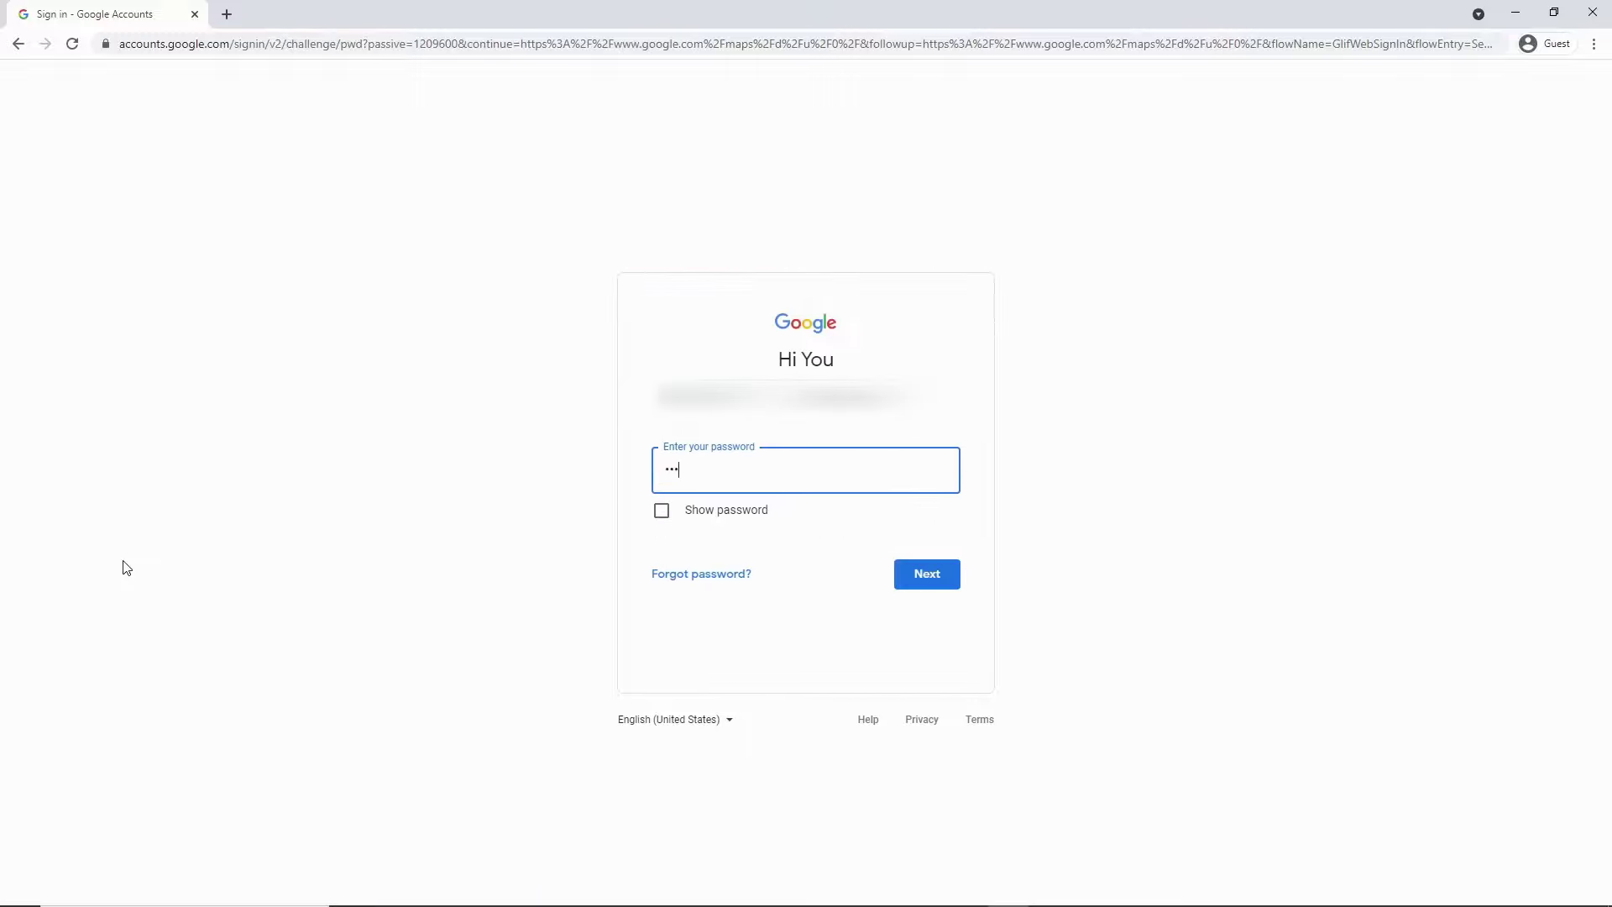
key(Return)
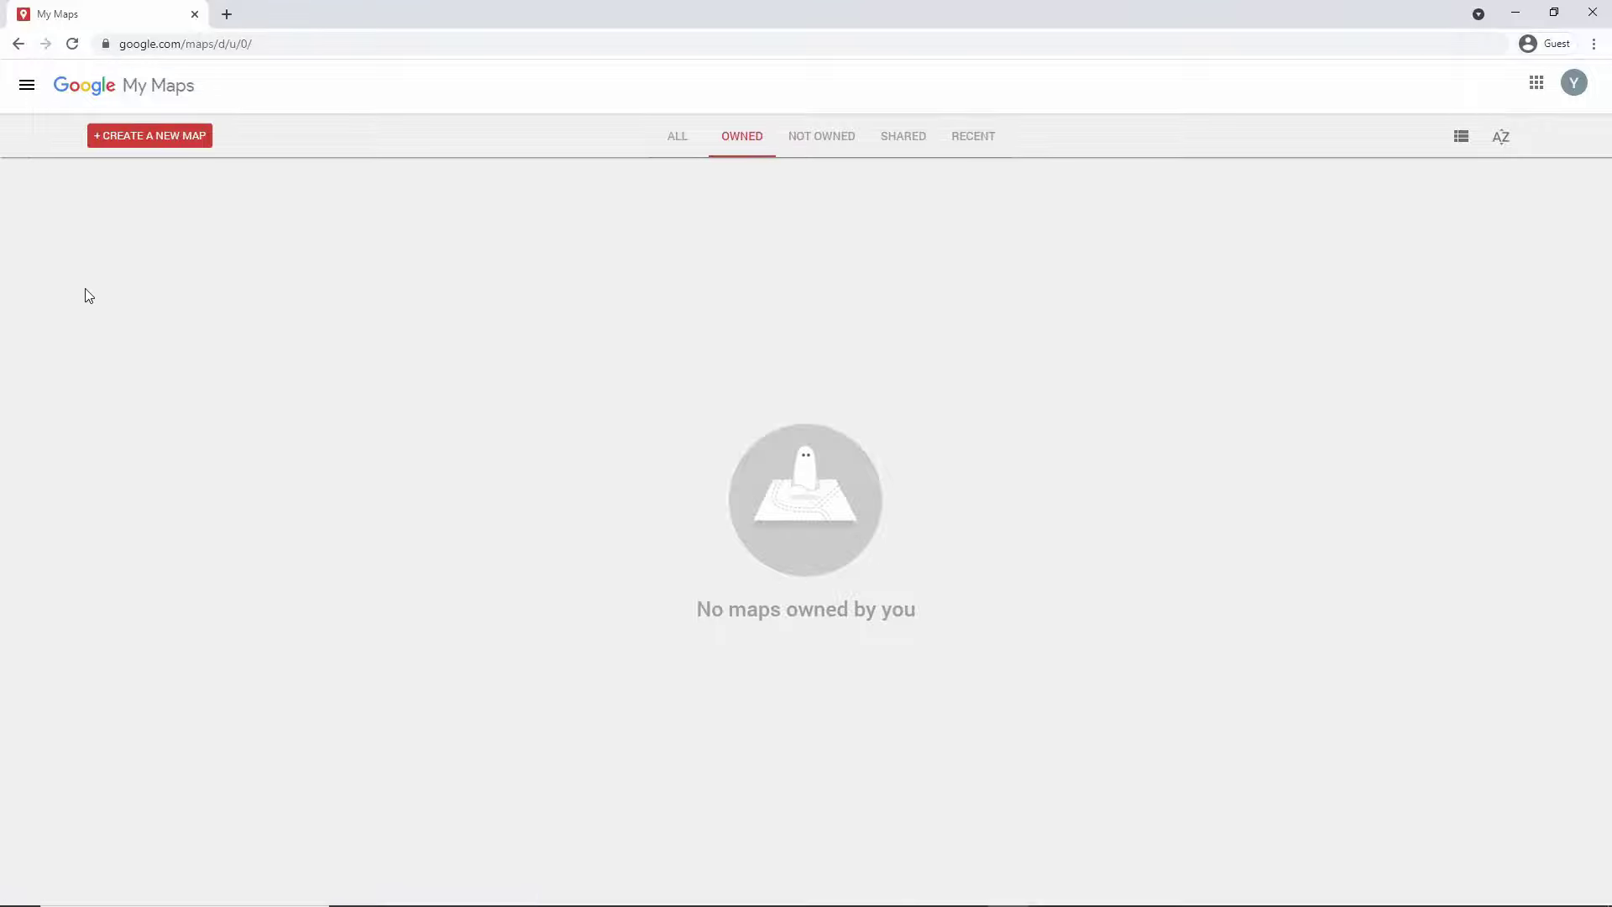
Start a blank map and rename 'Untitled map' to 'My New Map'.
click(138, 143)
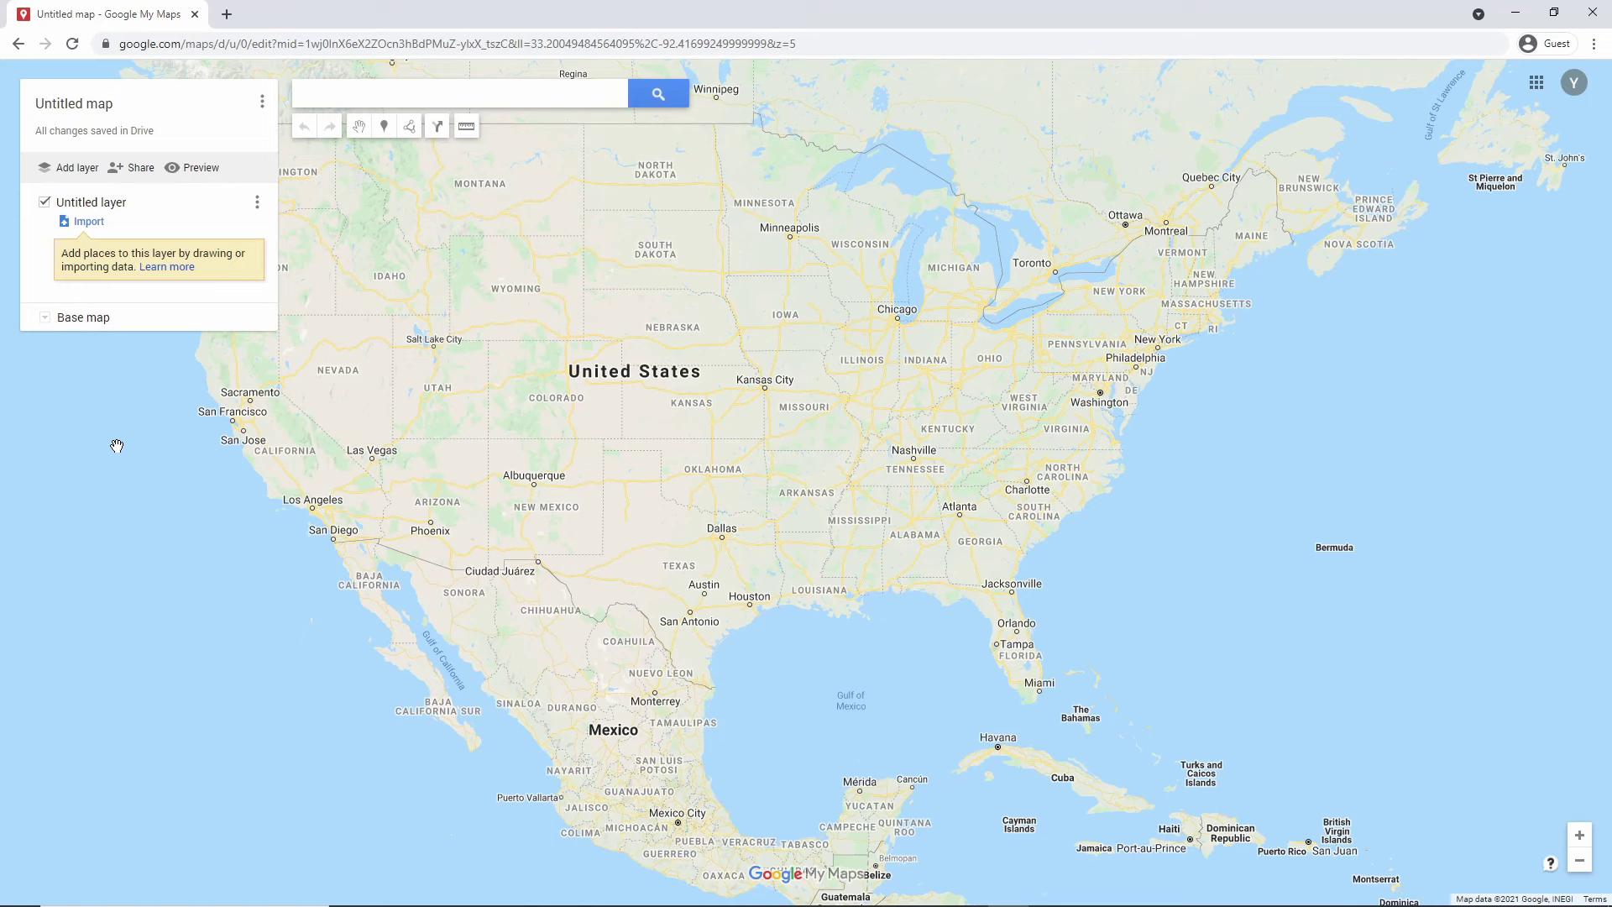
click(63, 108)
text(My New Map)
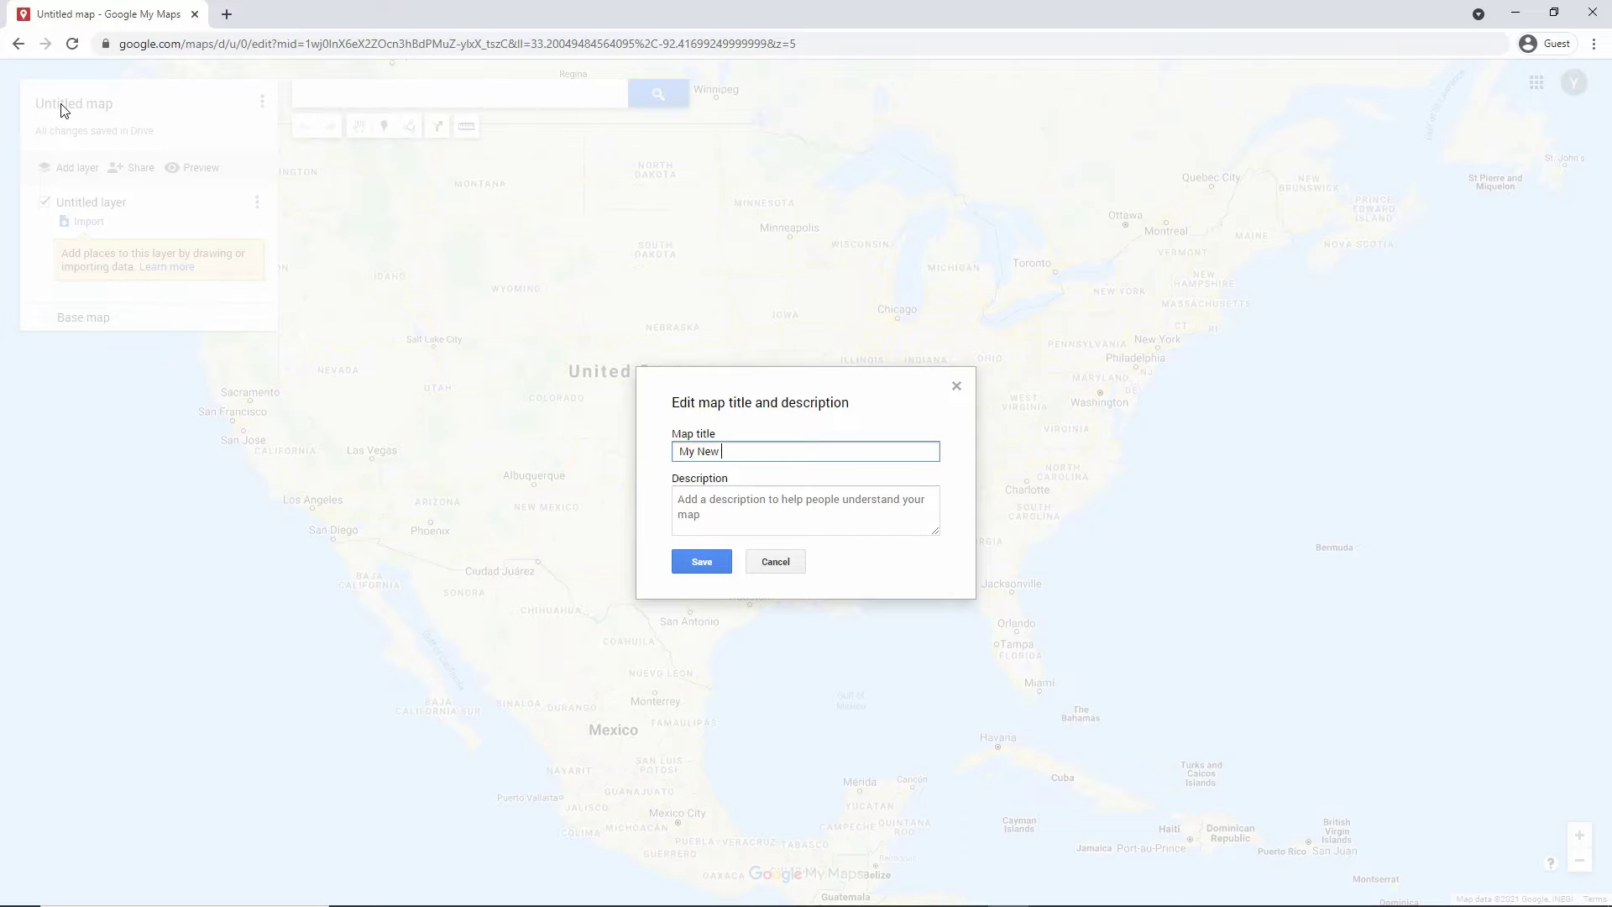
key(Return)
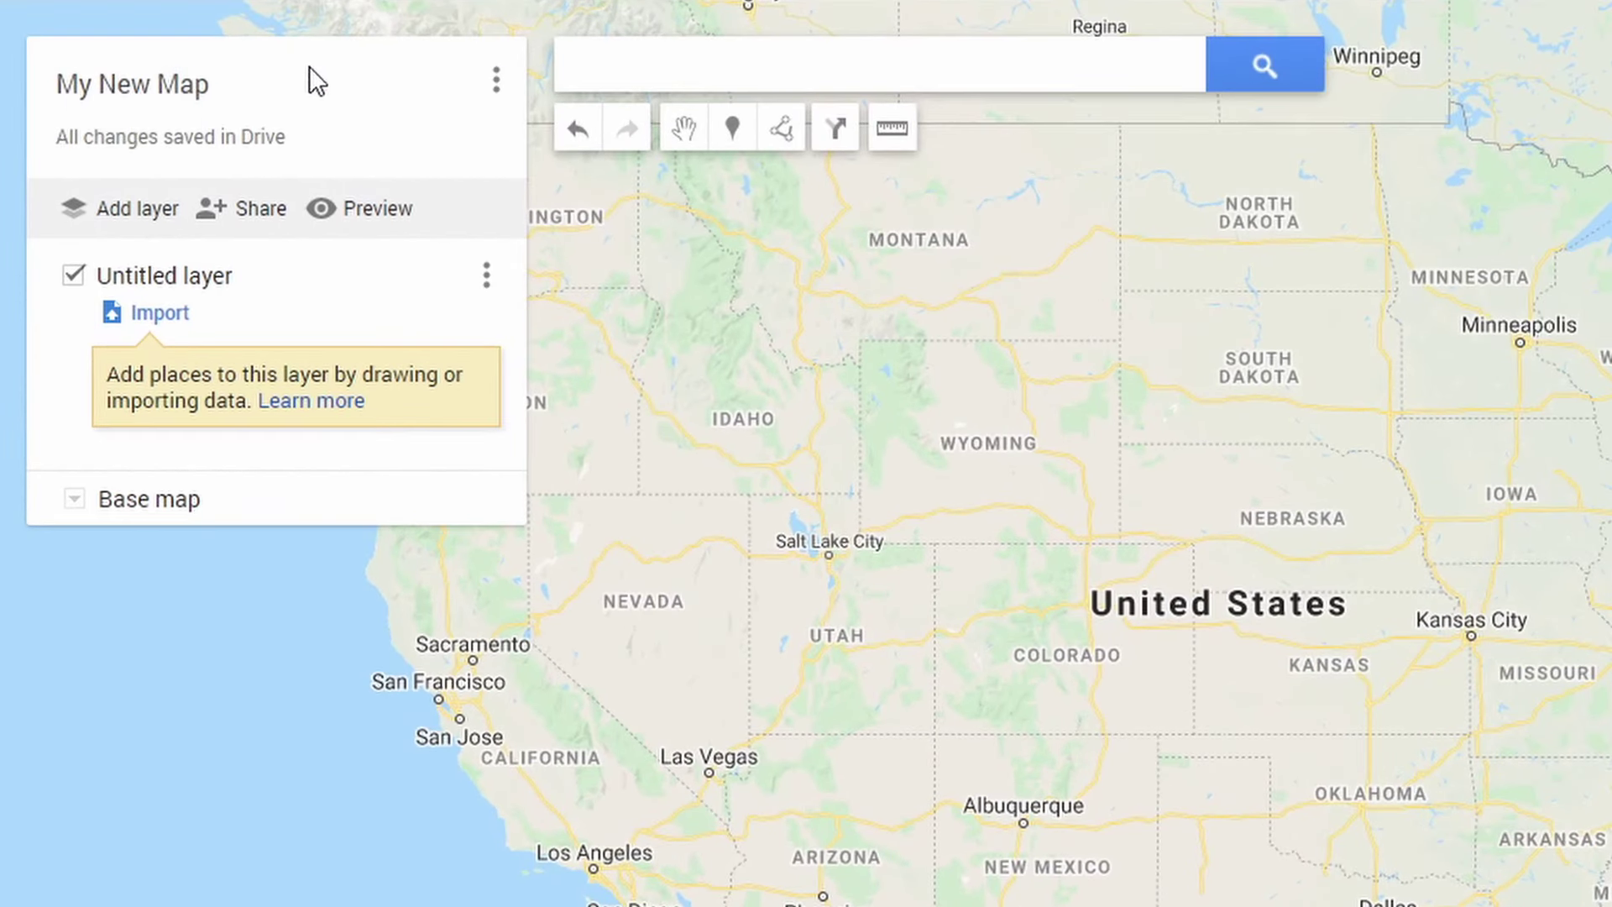
Show the map's options menu: New map, Copy map, Export to KML/KMZ, Print map.
click(496, 84)
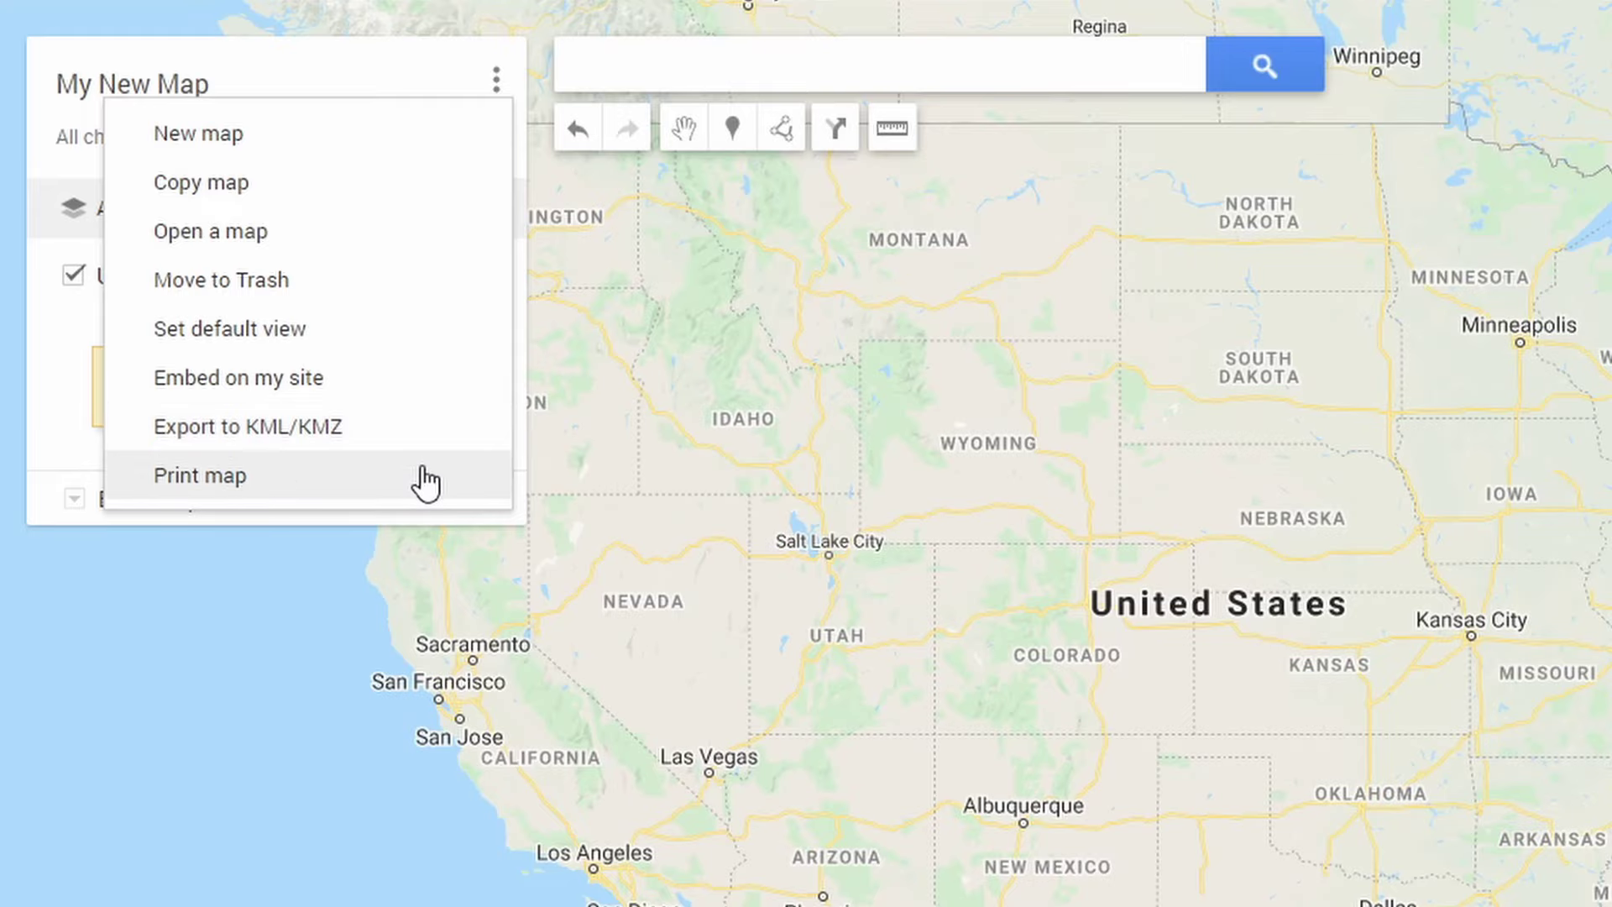
Dismiss the options menu, search 'orlando' and add Orlando, FL to the Untitled layer.
click(274, 612)
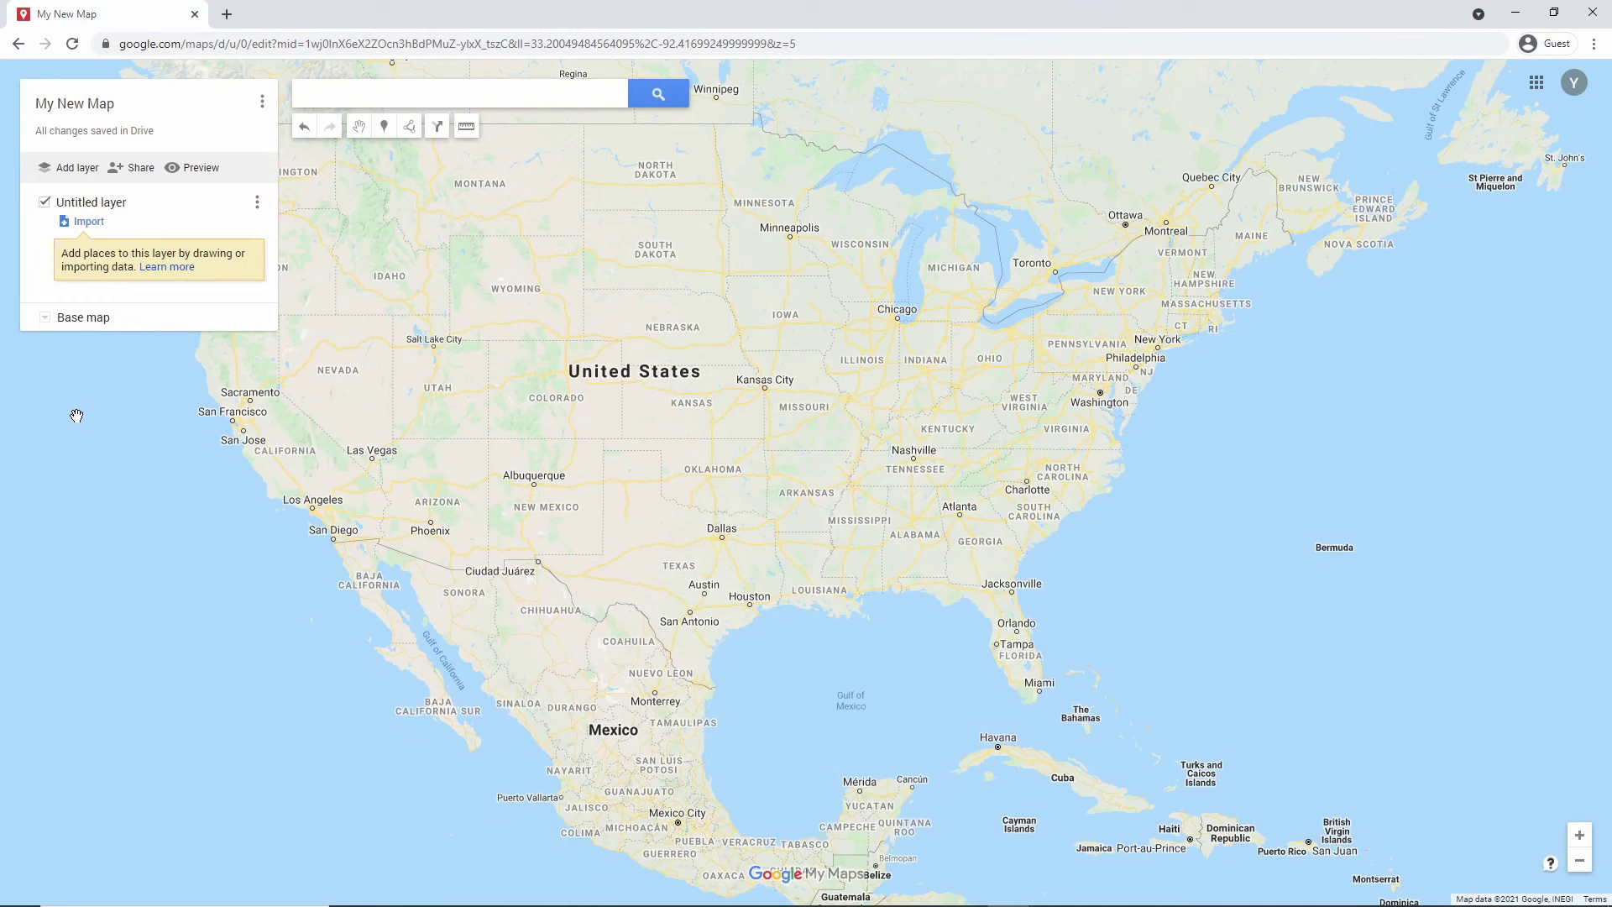
click(359, 99)
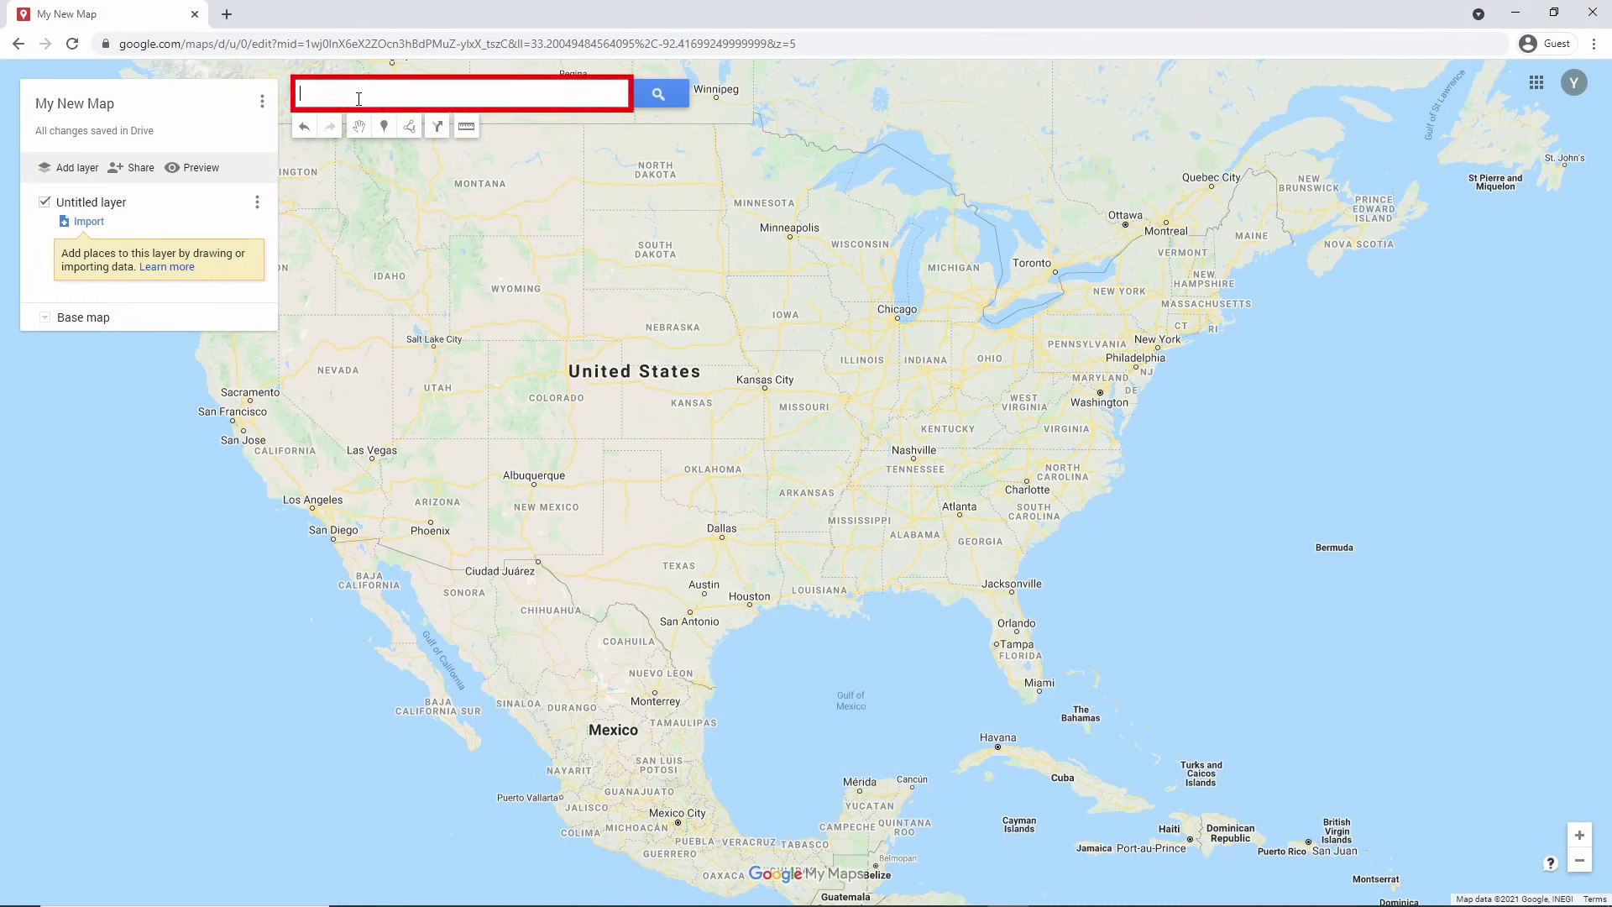
text(orlando)
click(344, 121)
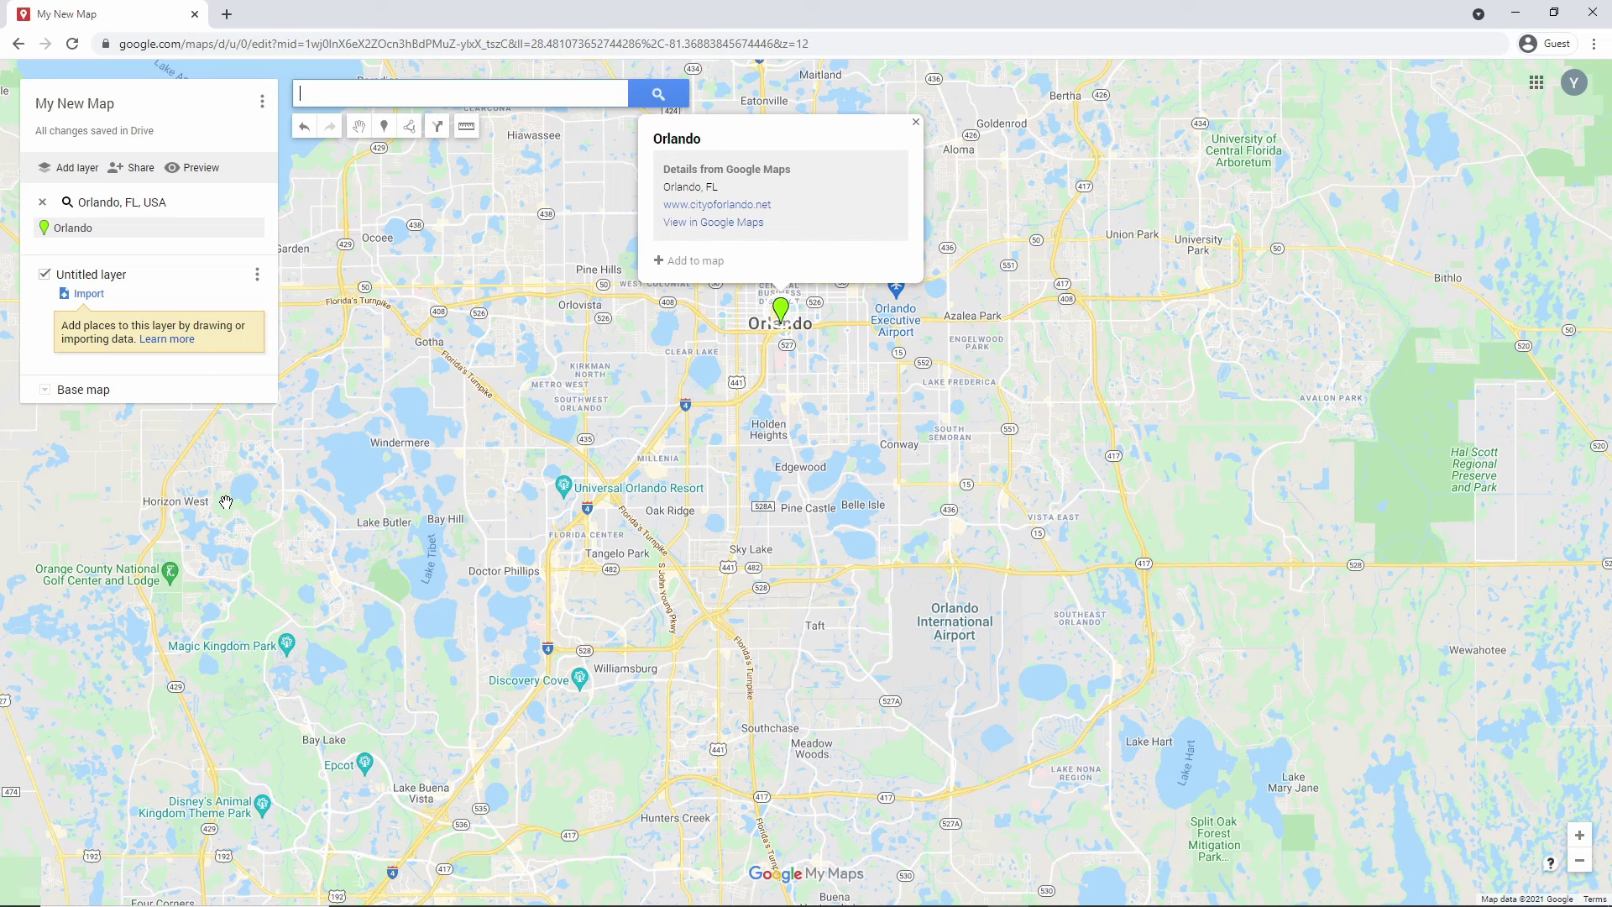
click(690, 262)
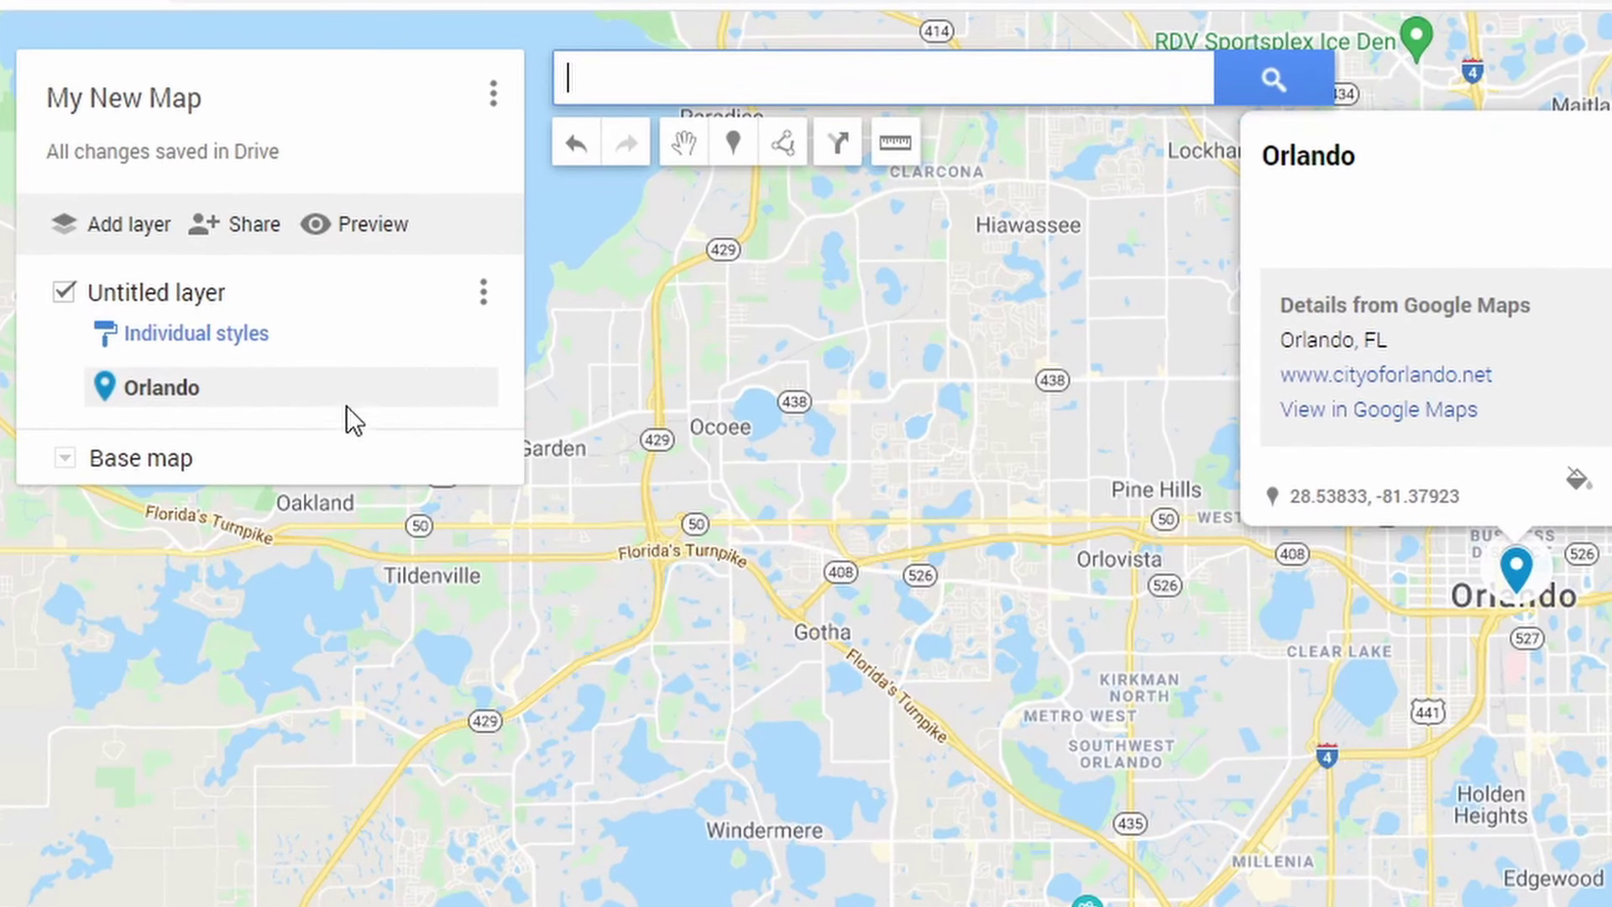
click(483, 293)
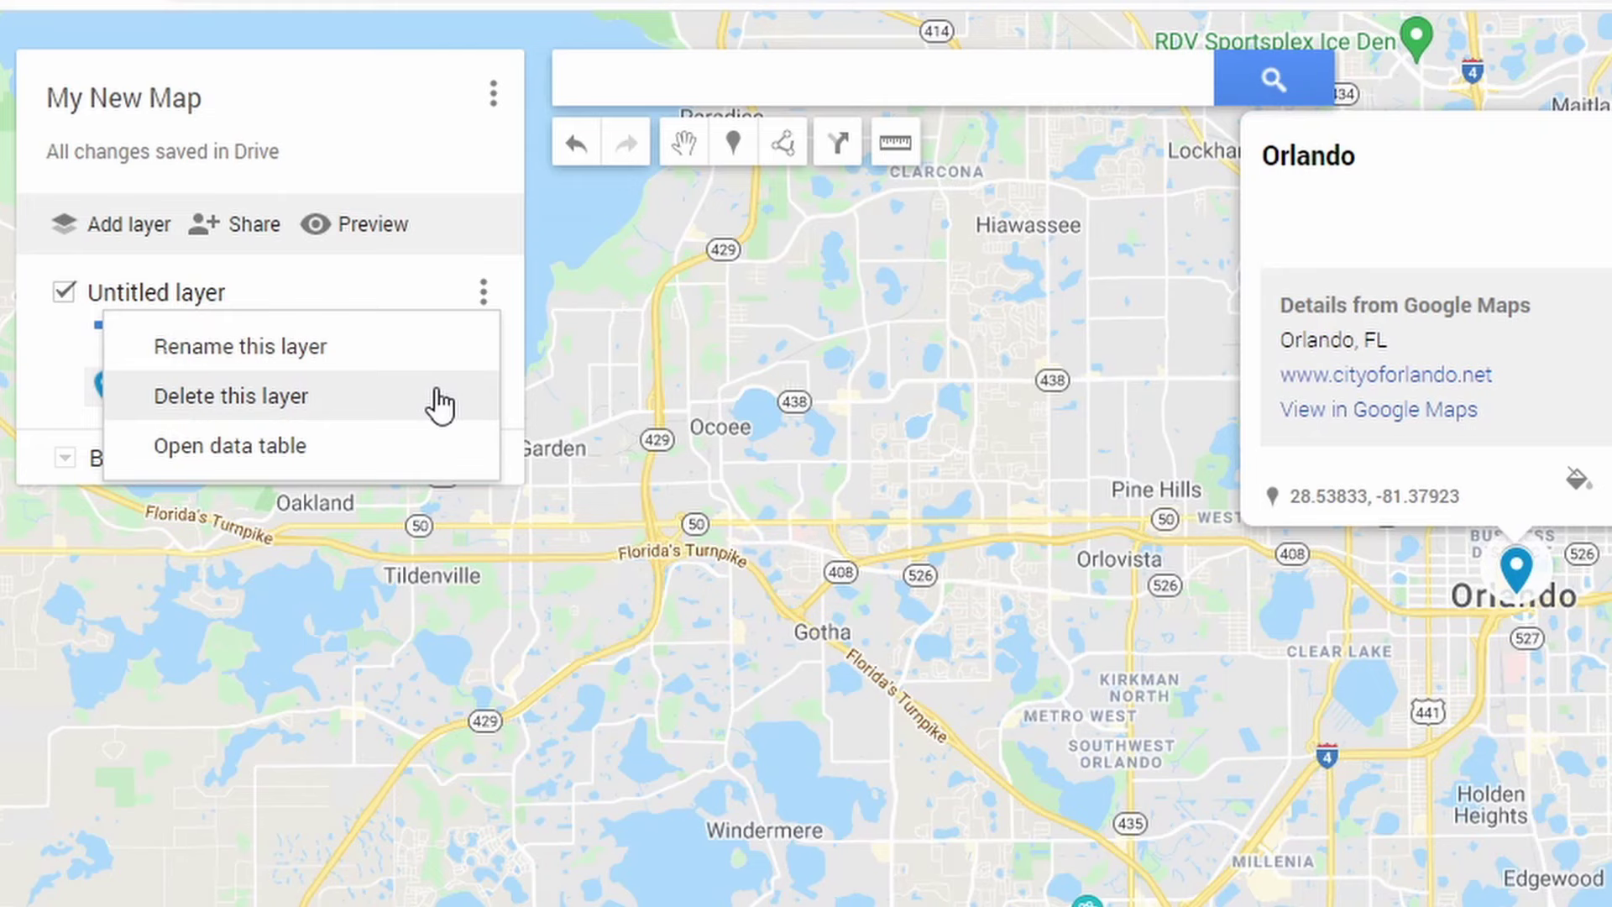
click(443, 457)
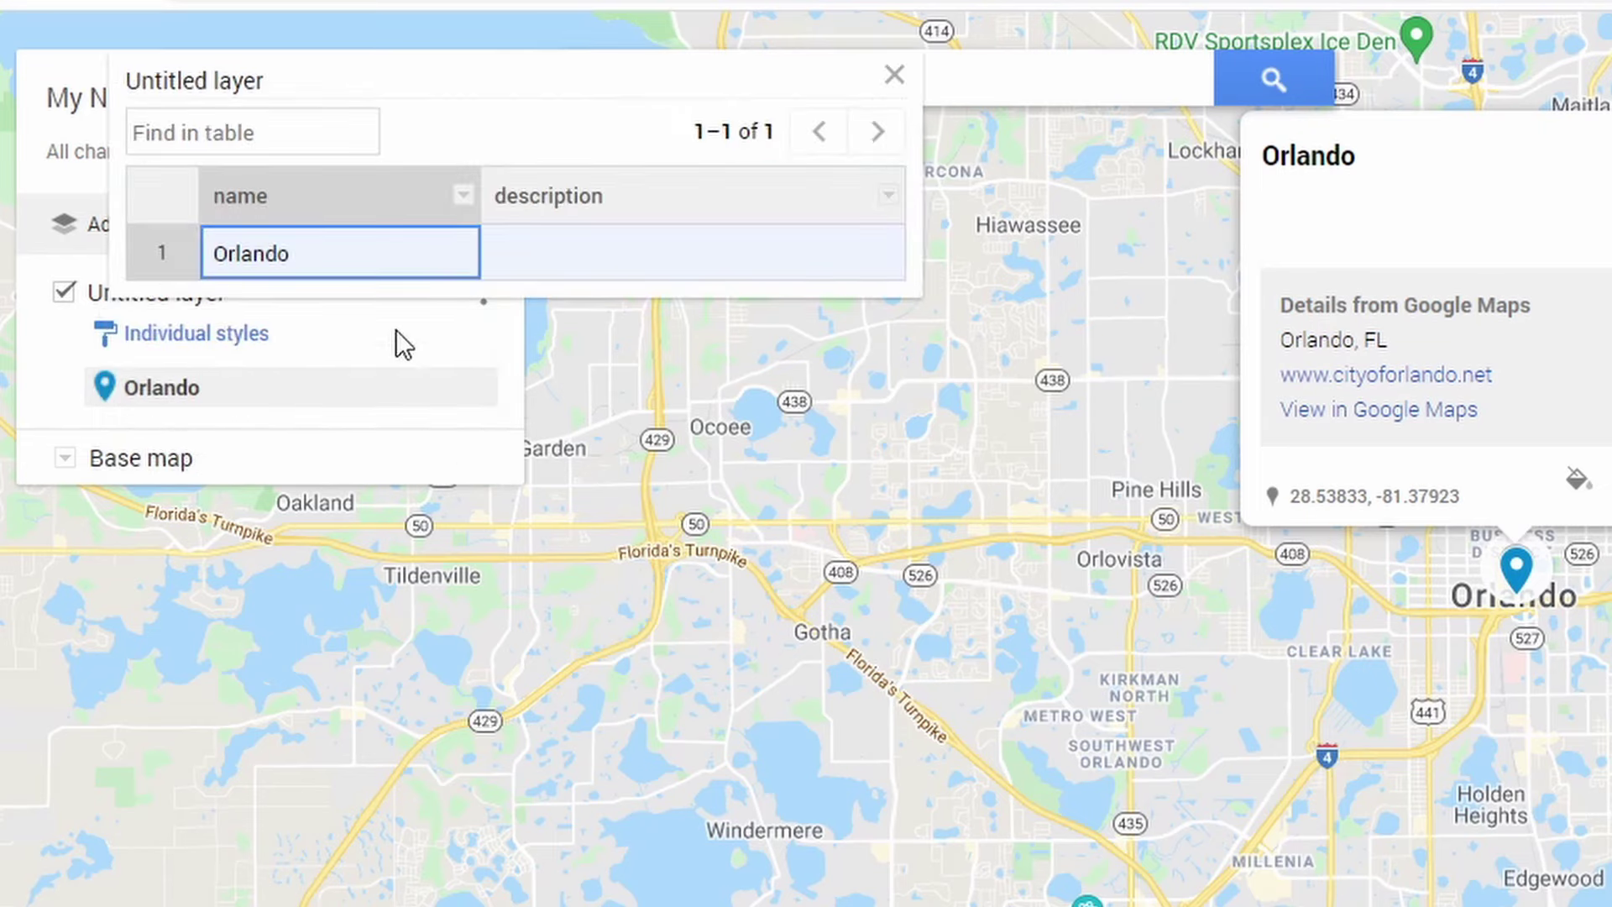
click(535, 260)
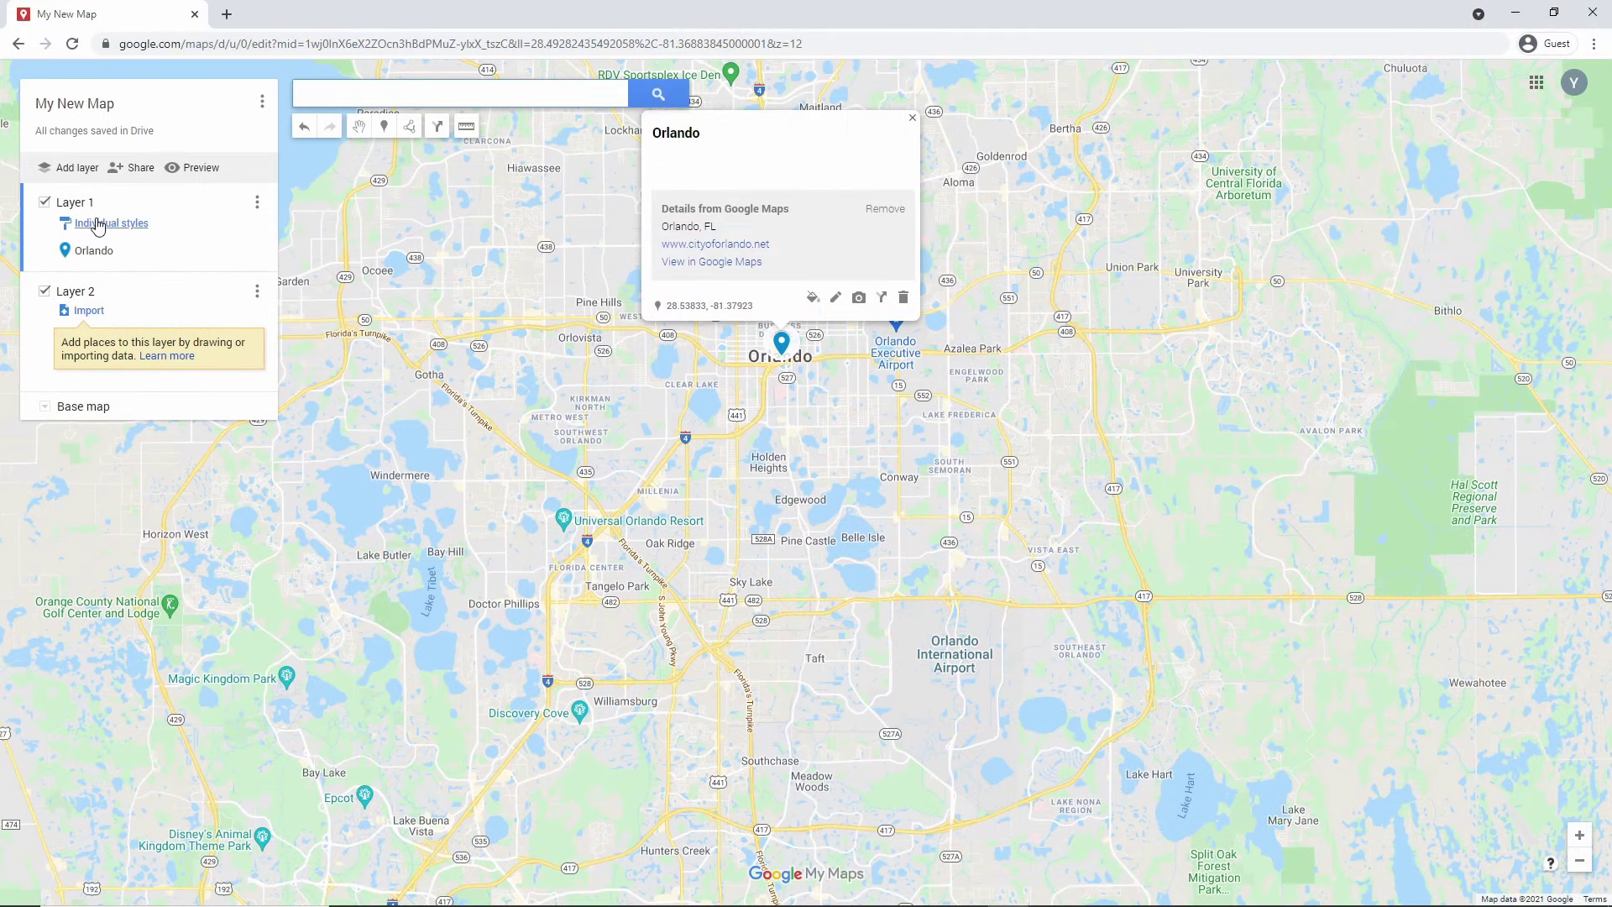
drag(91, 208, 87, 332)
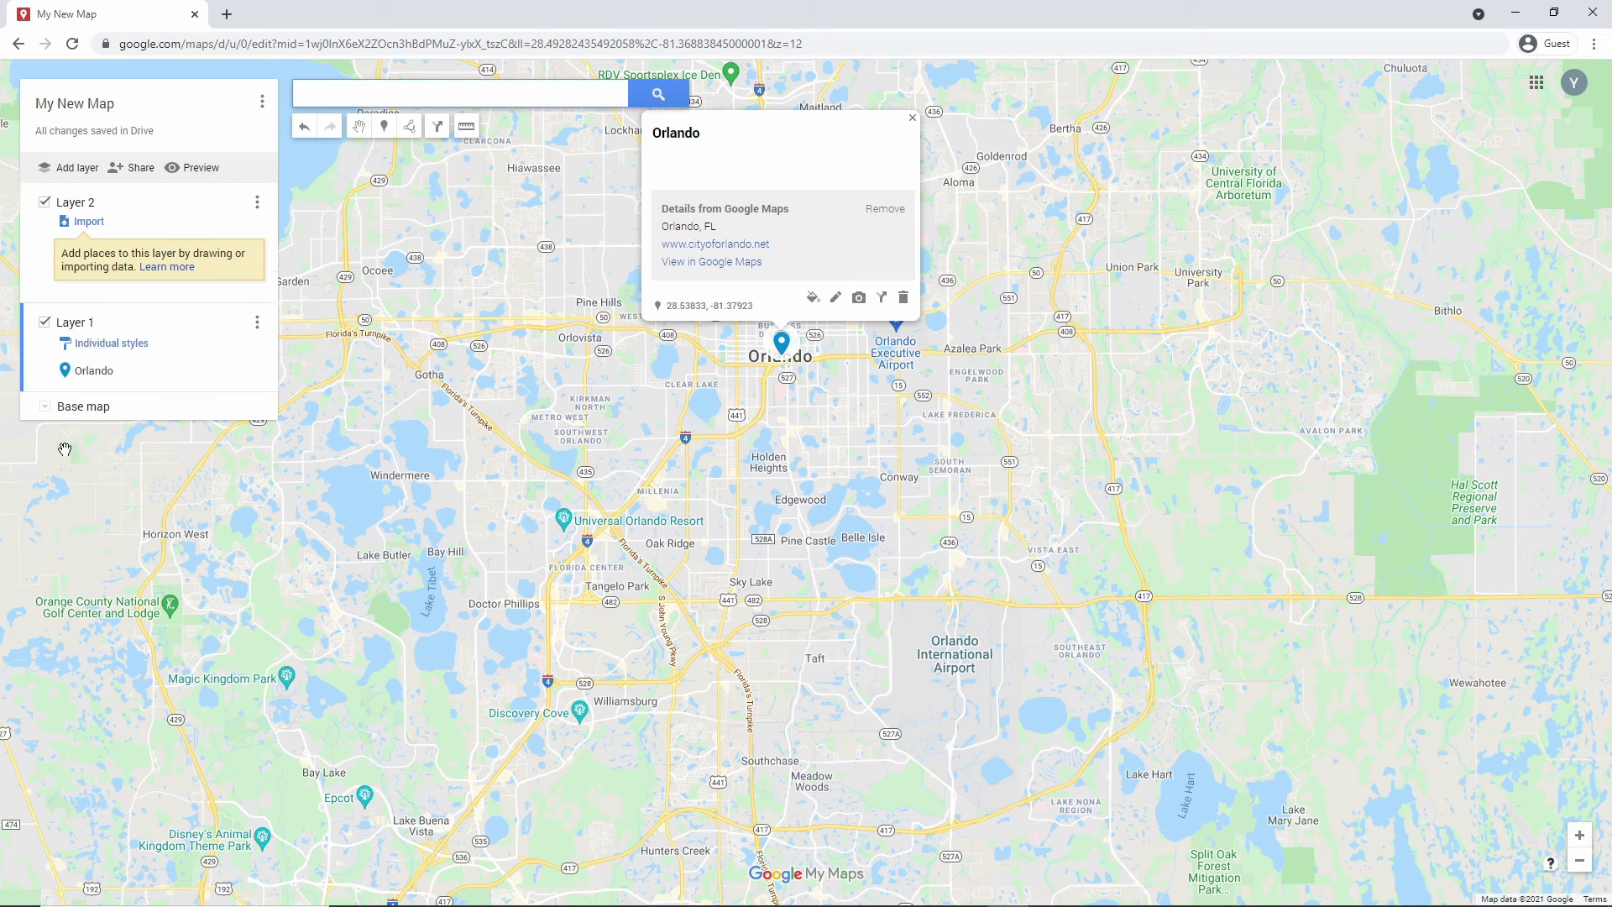
drag(80, 329, 88, 216)
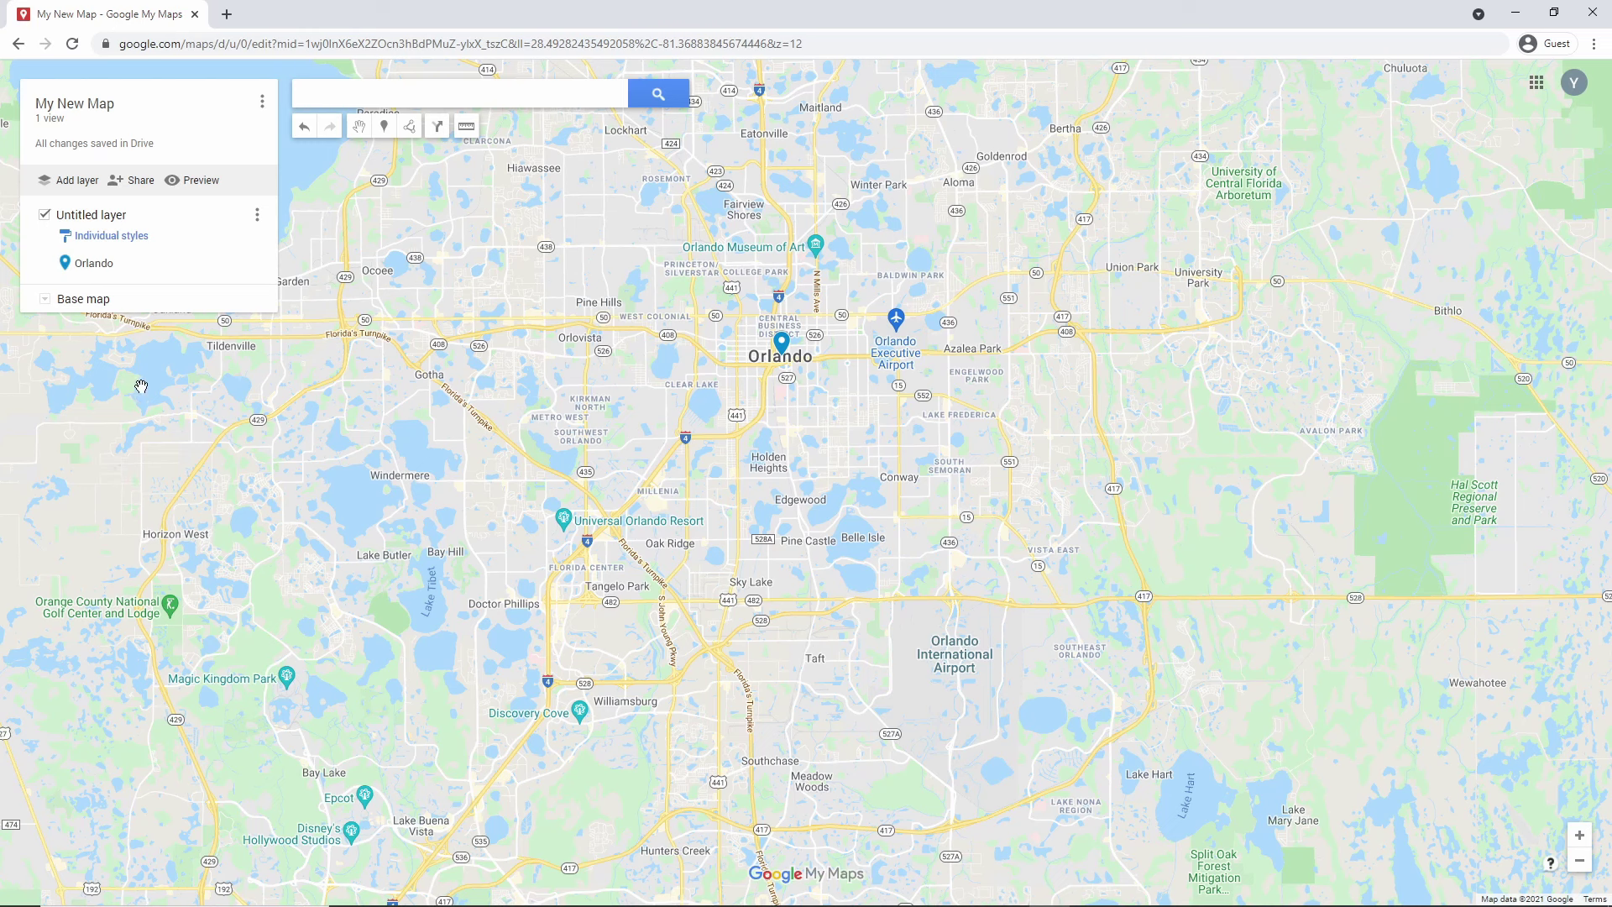
Delete the Orlando place and add Magic Kingdom Park to the layer.
click(107, 265)
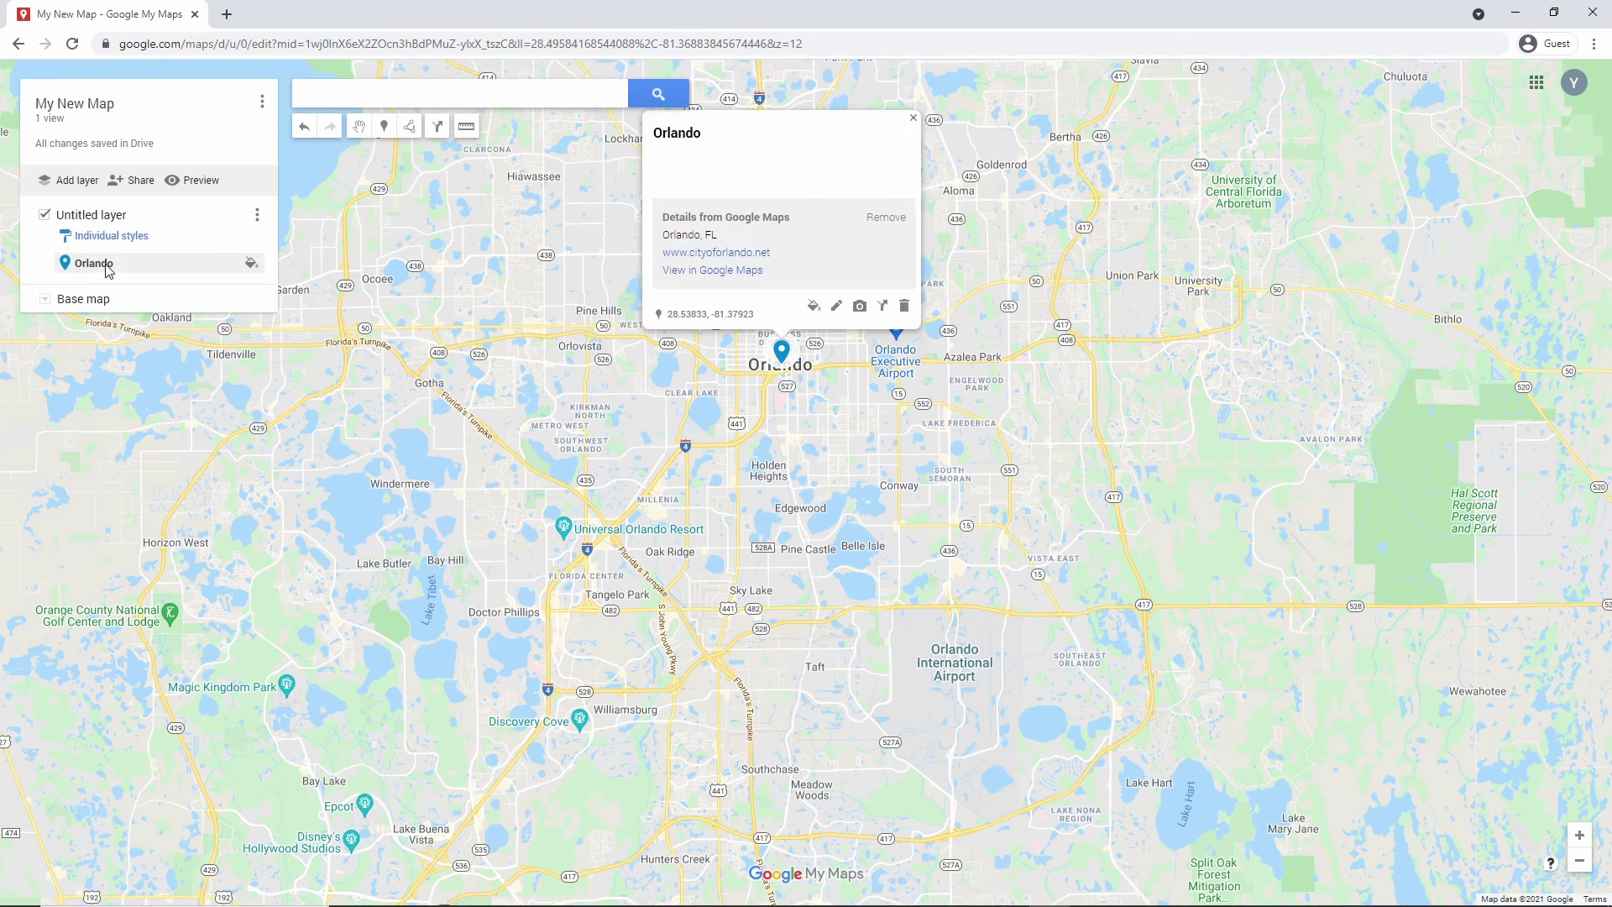
click(903, 308)
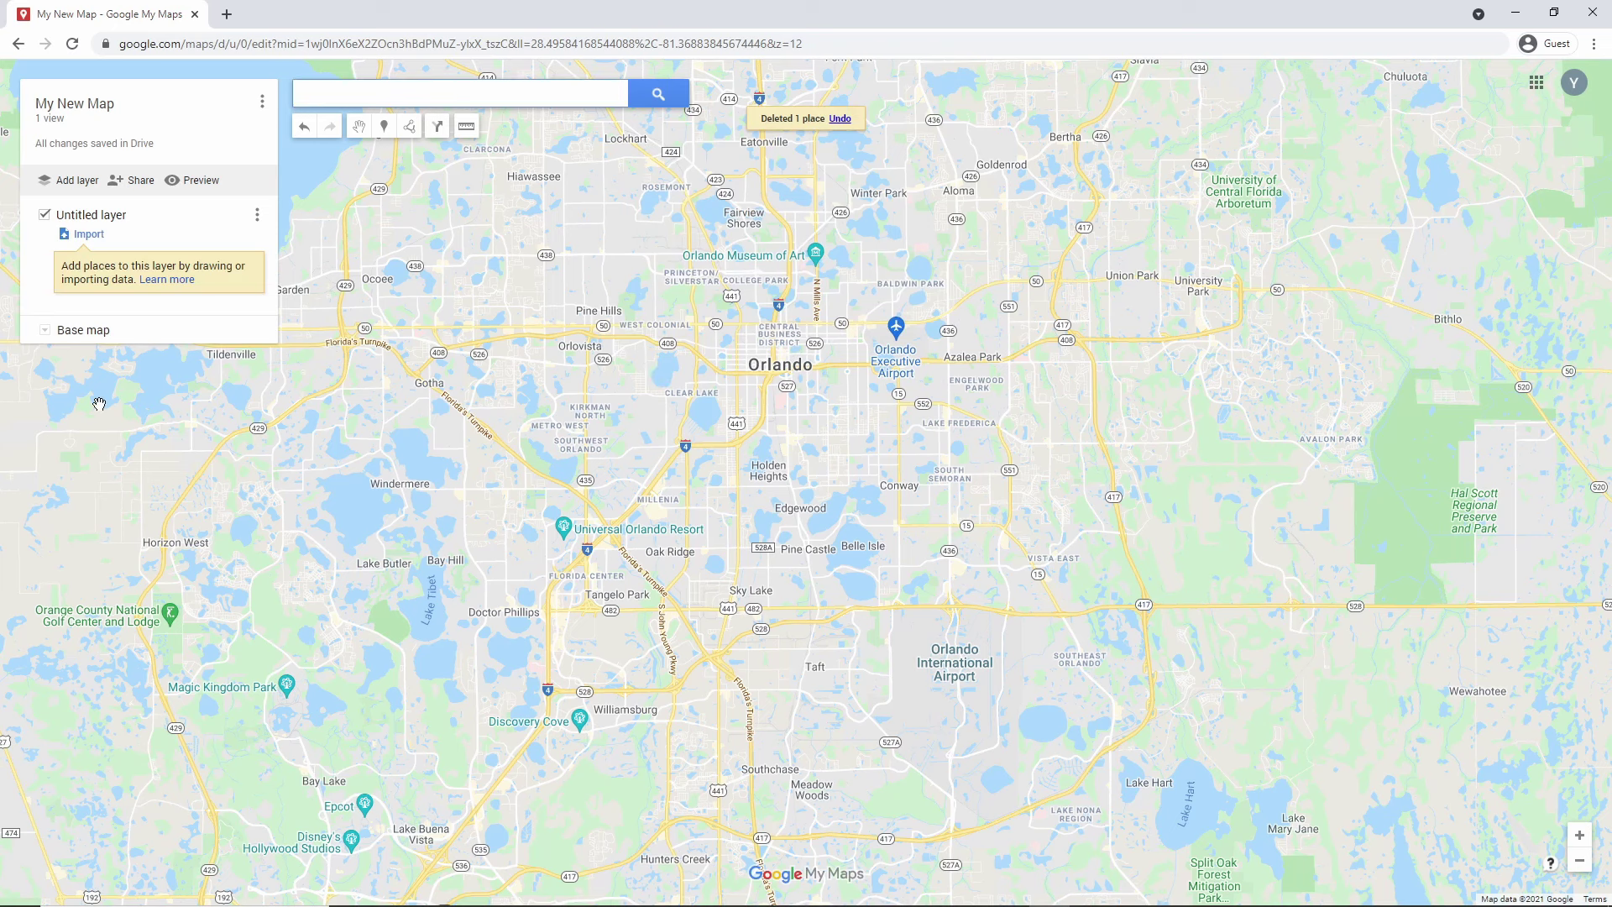
text(magic)
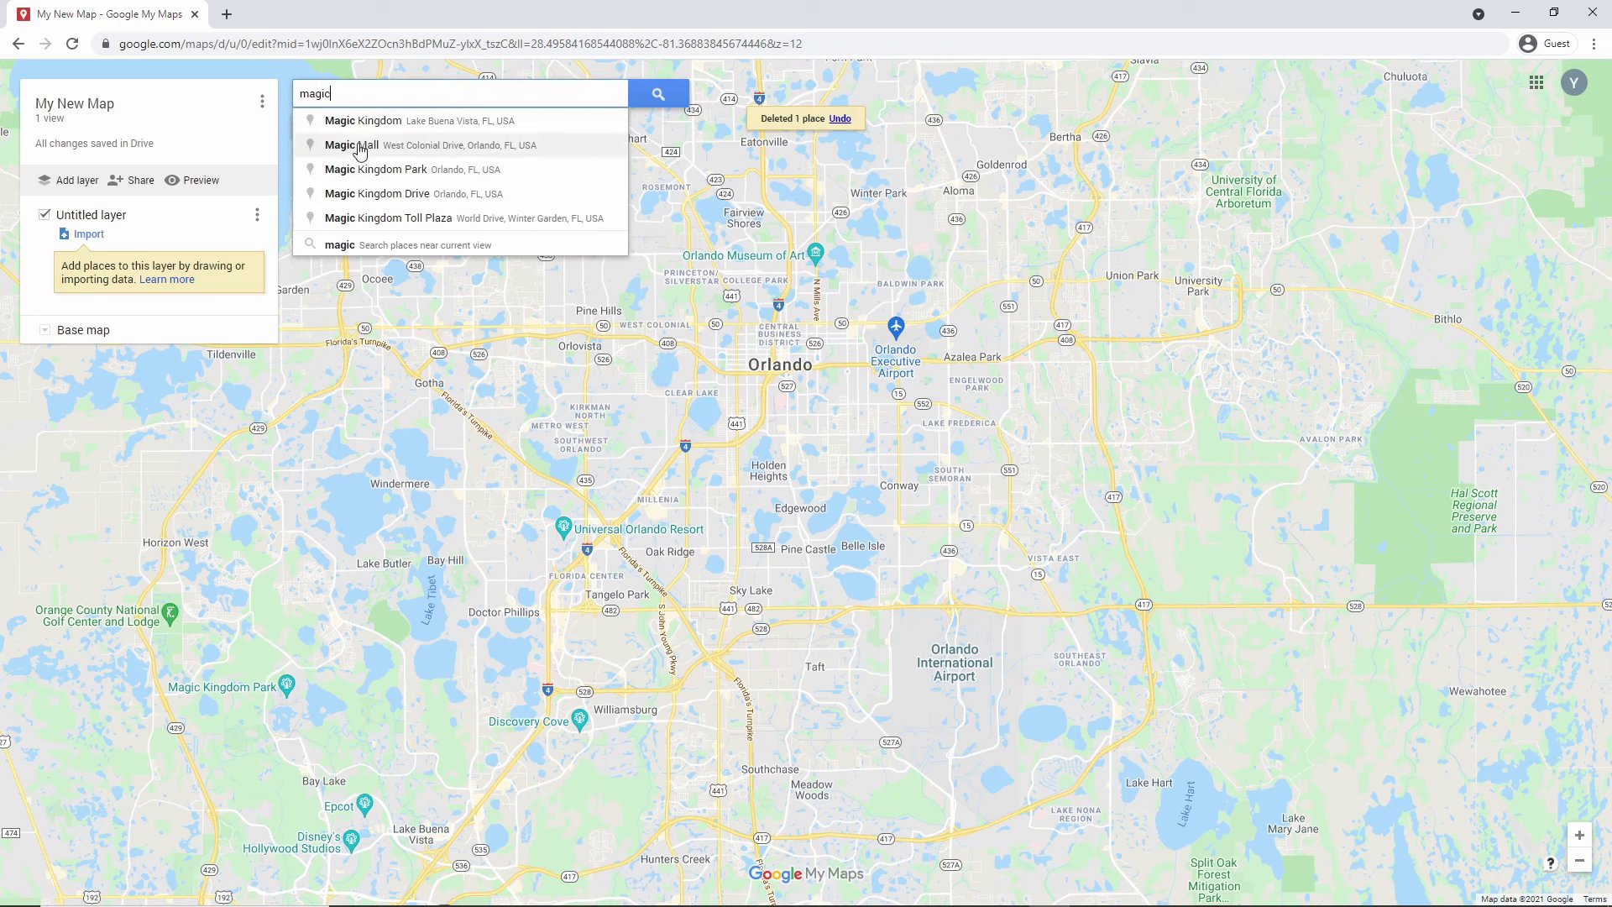
click(378, 144)
click(679, 312)
Add Universal Orlando Resort and SeaWorld Orlando to the layer.
click(403, 97)
text(universal)
click(388, 137)
click(458, 401)
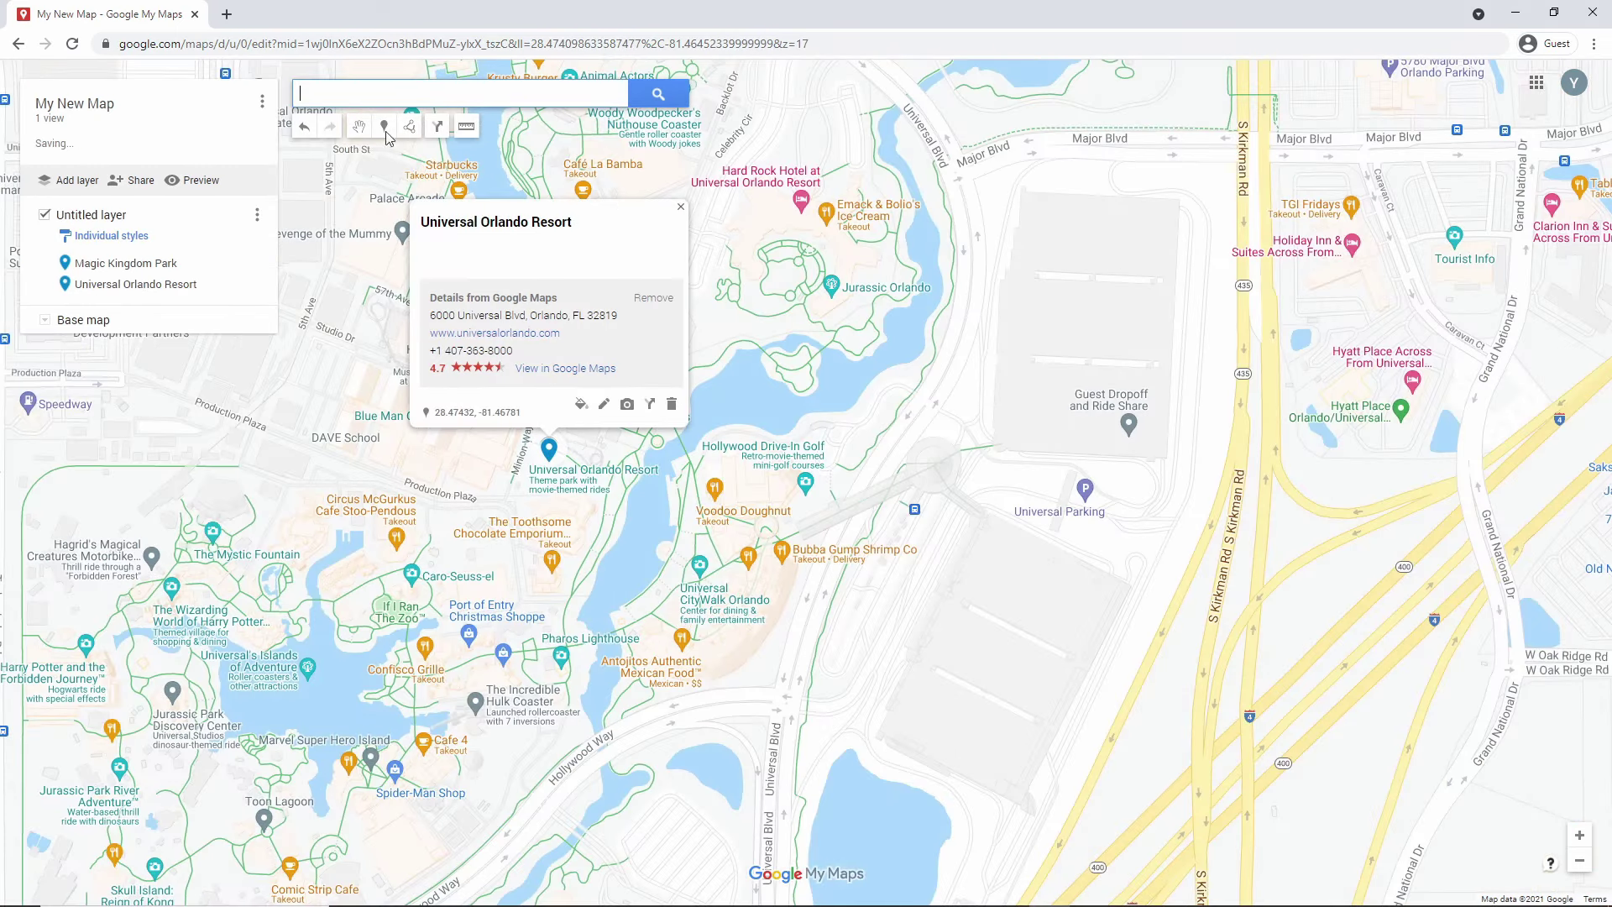
text(sea world)
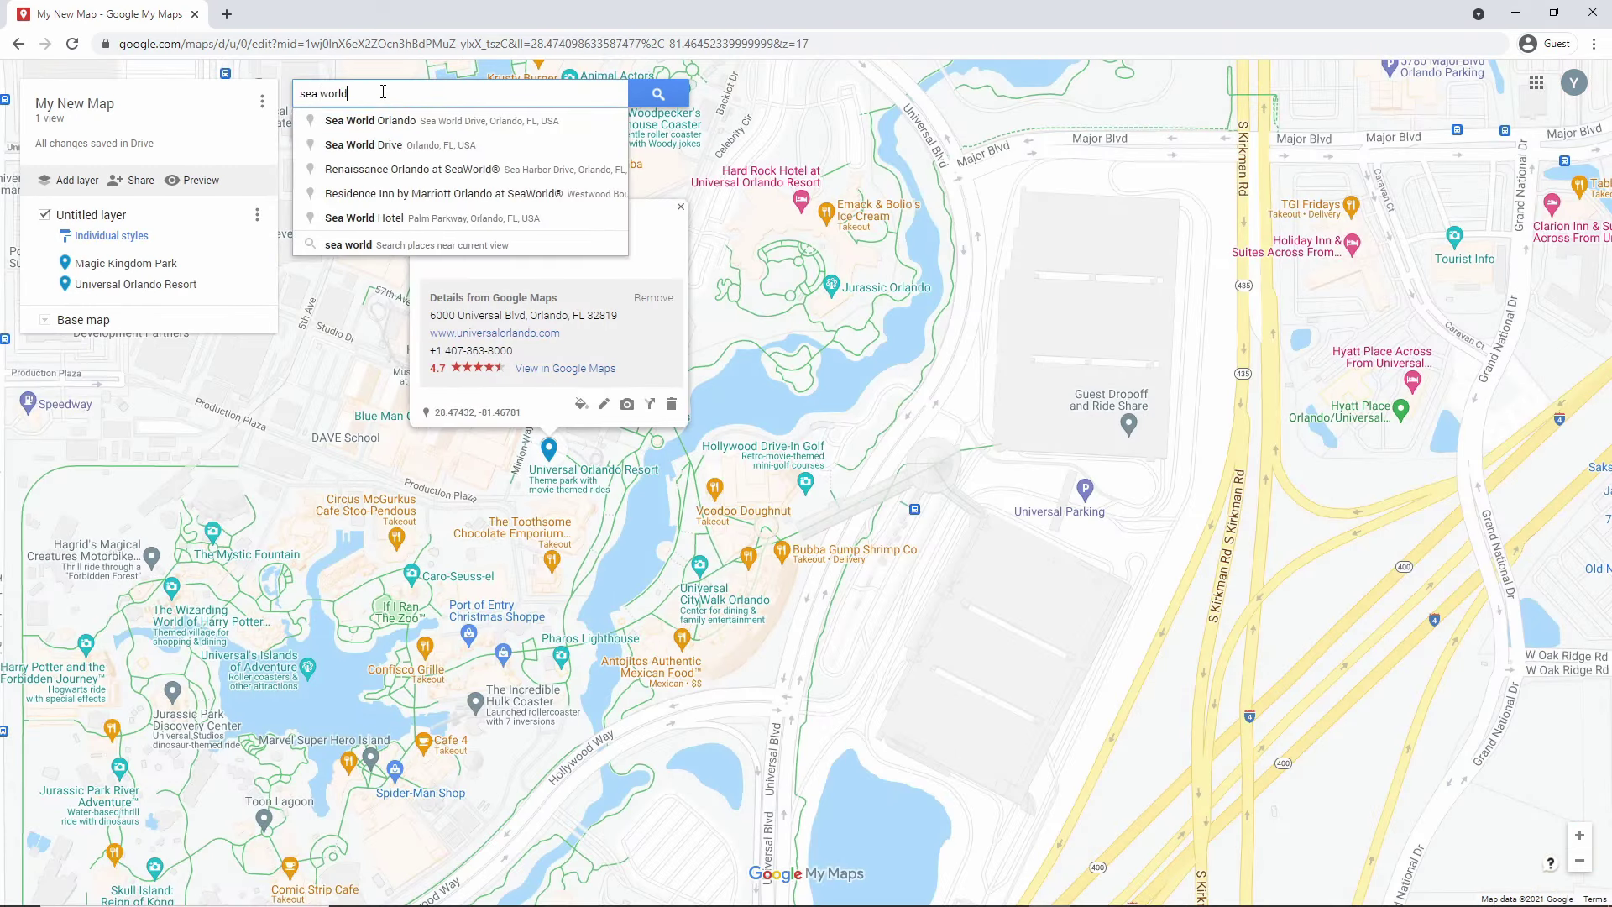
key(Return)
click(865, 451)
Add Fun Spot America Theme Parks and Hilton Orlando to the layer.
click(463, 95)
text(fun spot america)
key(Return)
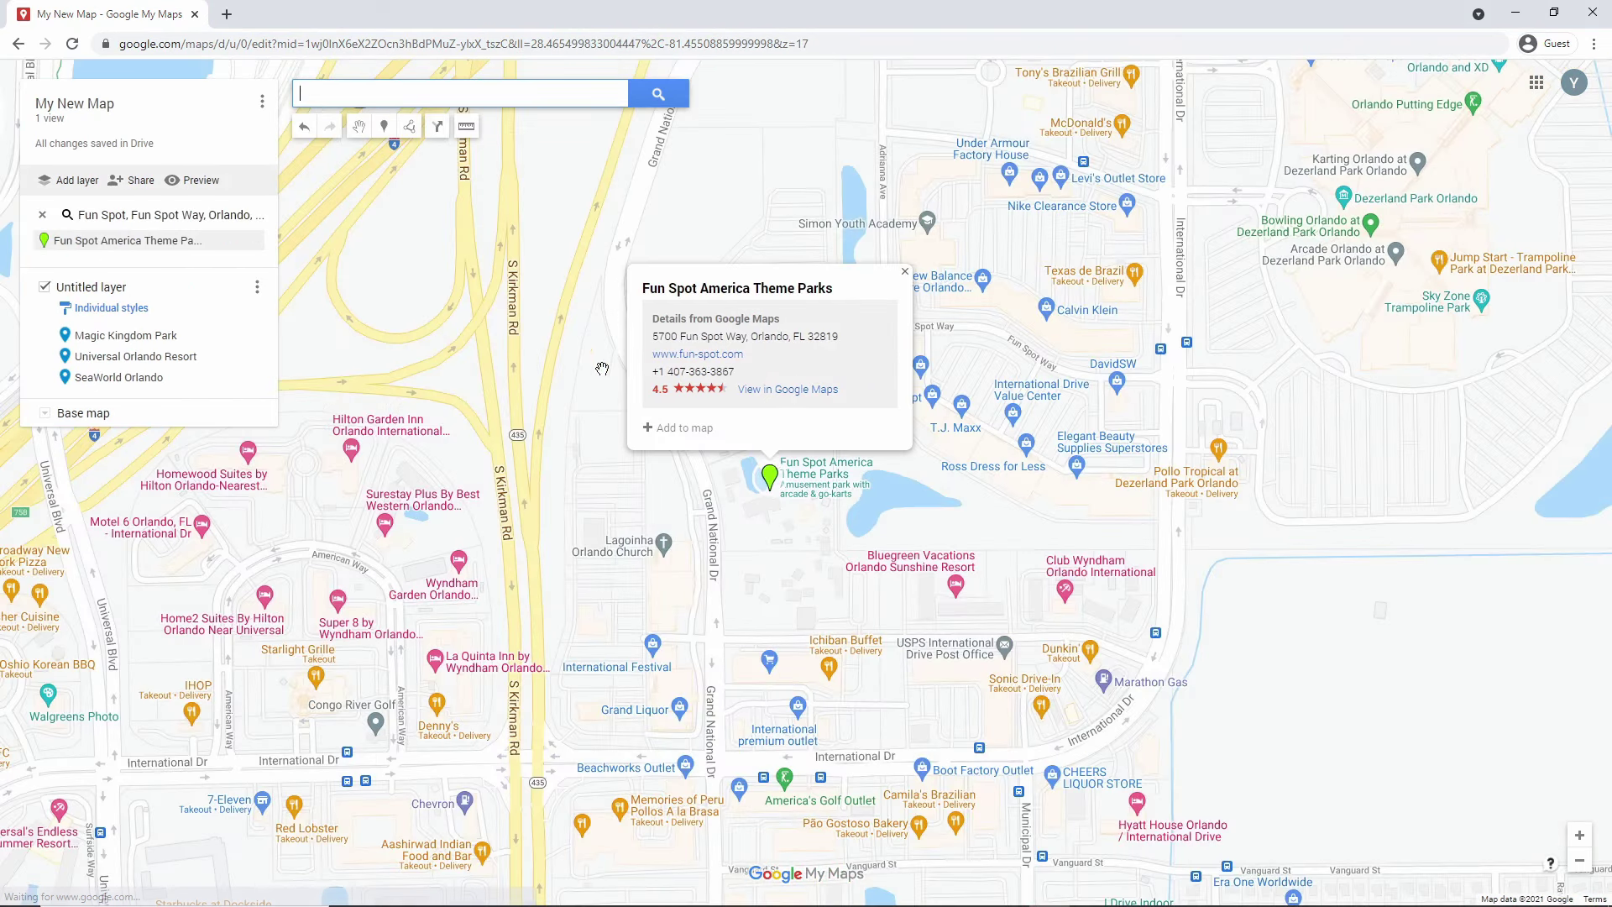
click(677, 427)
click(405, 95)
text(hilton)
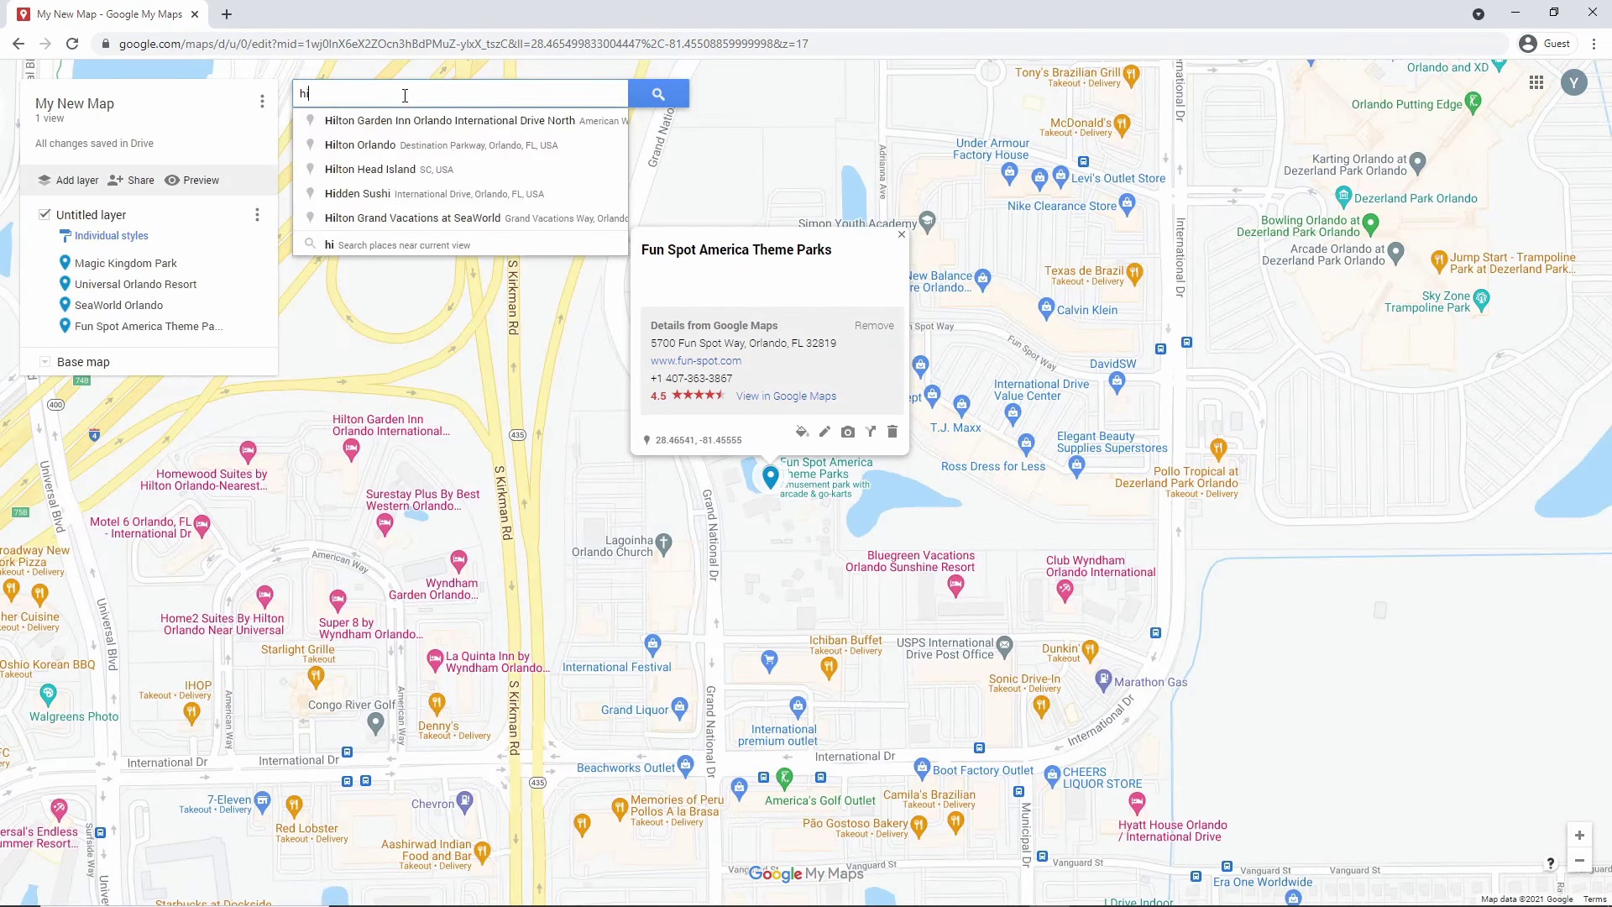
click(378, 141)
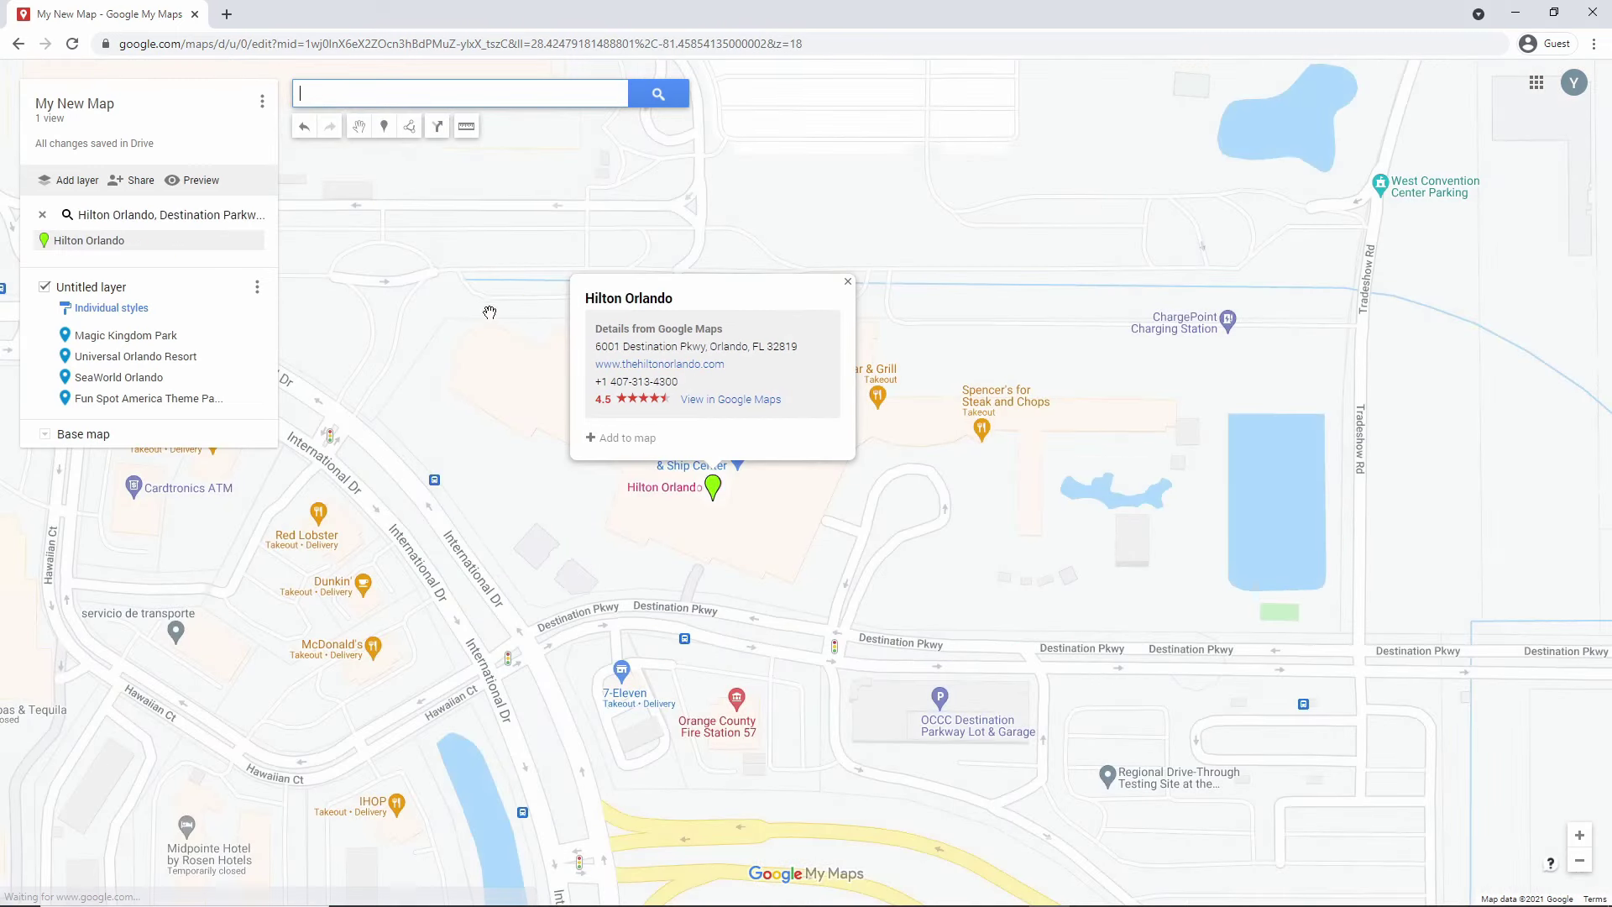
click(622, 437)
Add the International Drive Chili's Grill & Bar and Fat Tuesday® to the layer.
text(chili)
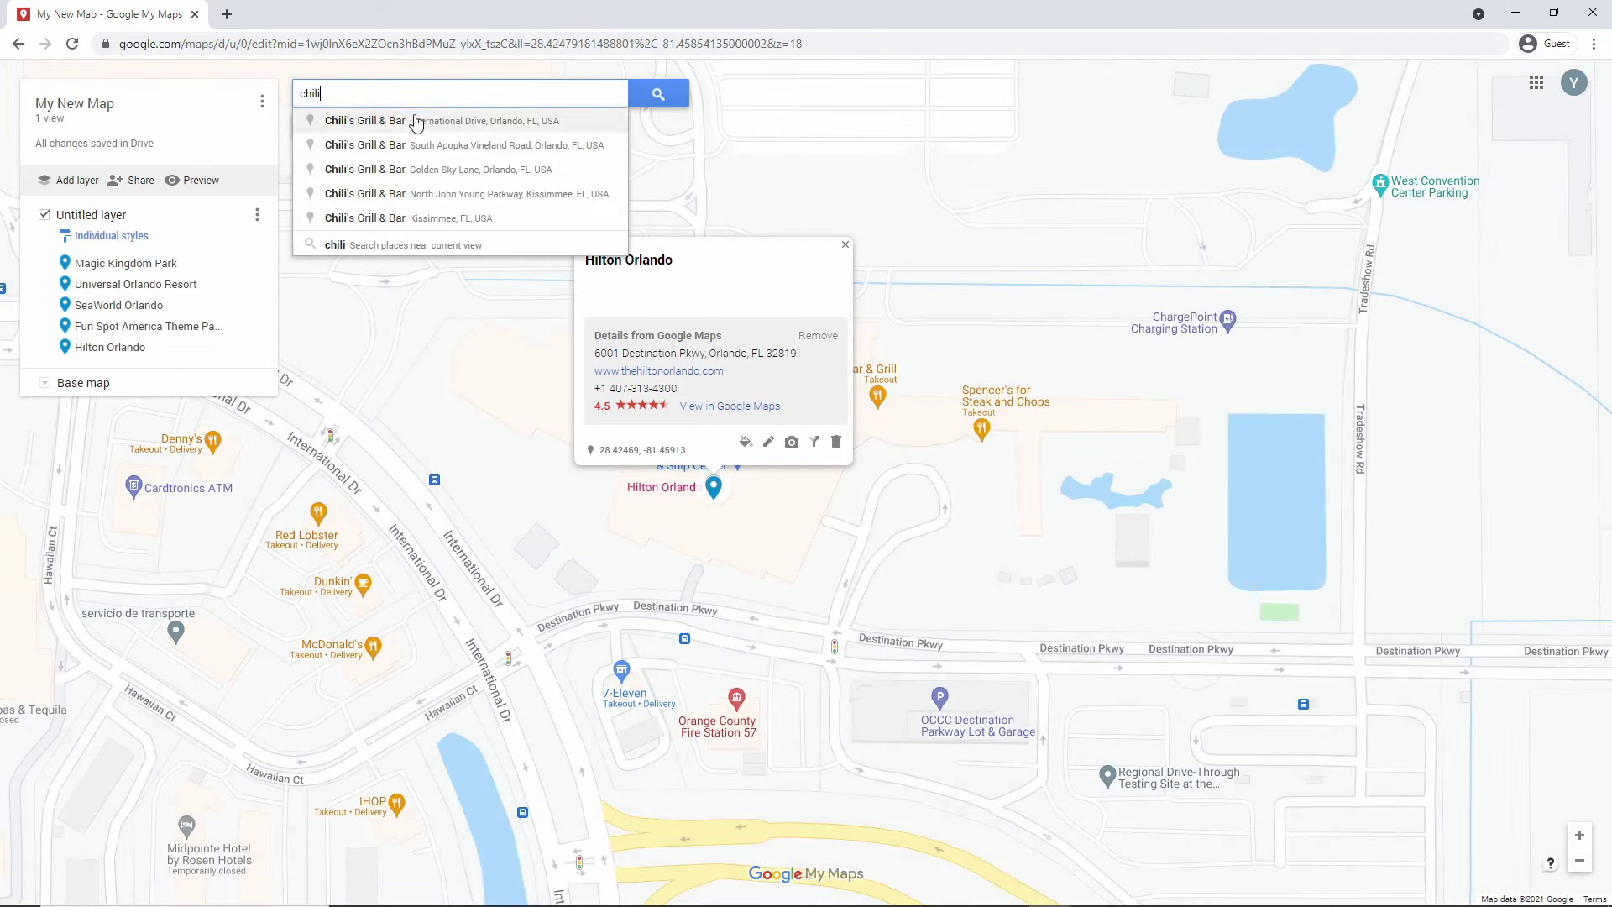
click(414, 118)
click(659, 392)
click(451, 96)
text(dave and)
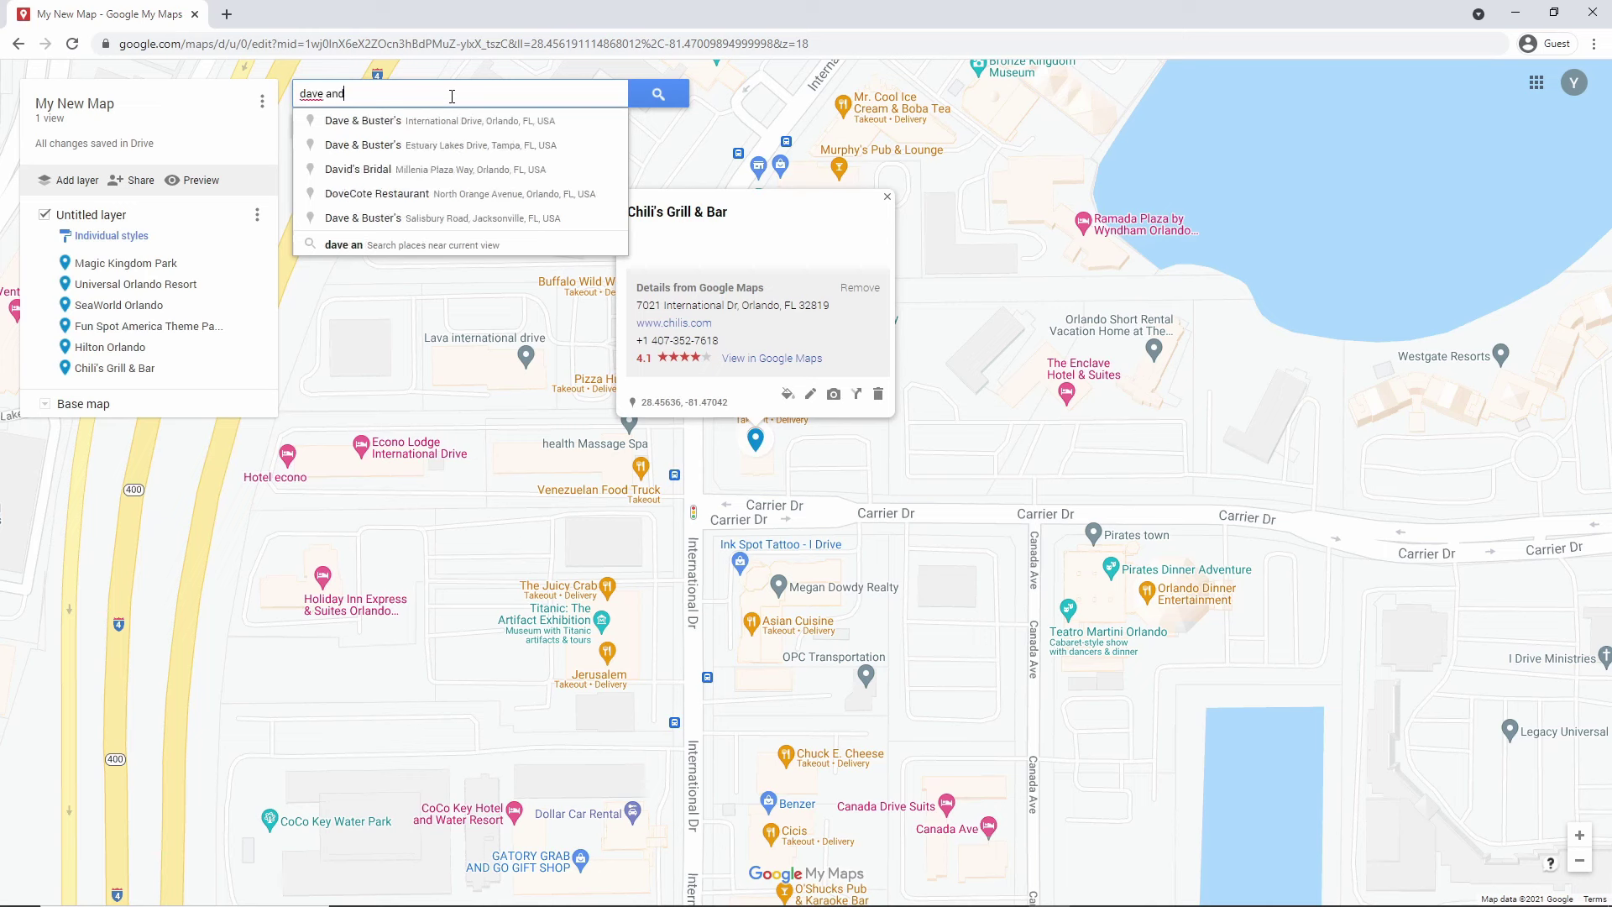
text( dbuster's)
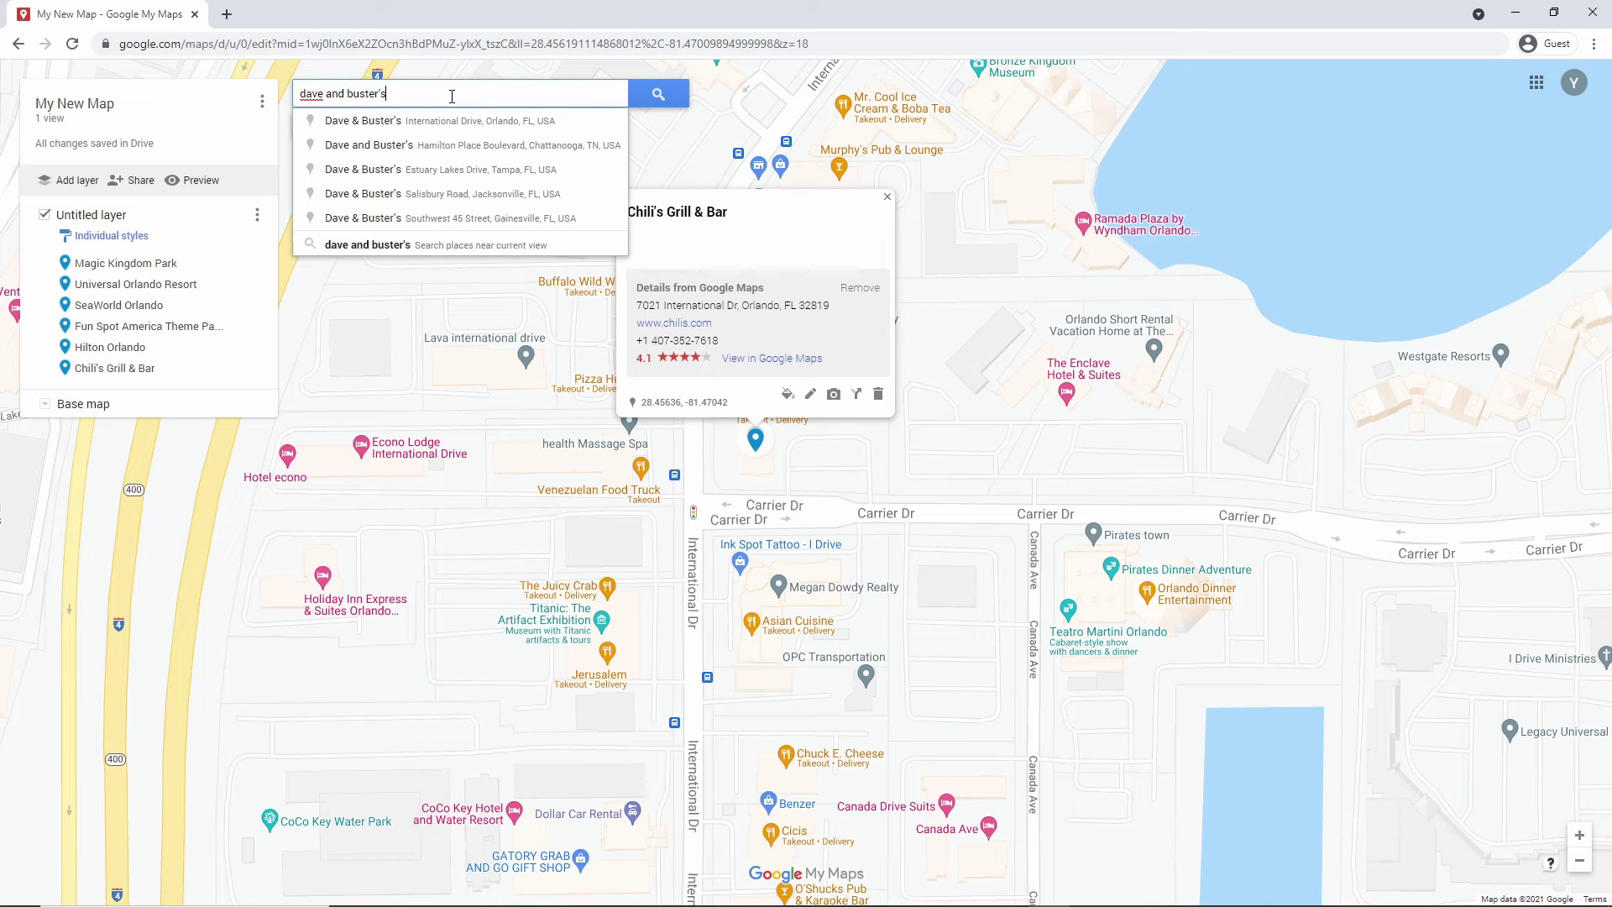
click(432, 120)
text(fat tue)
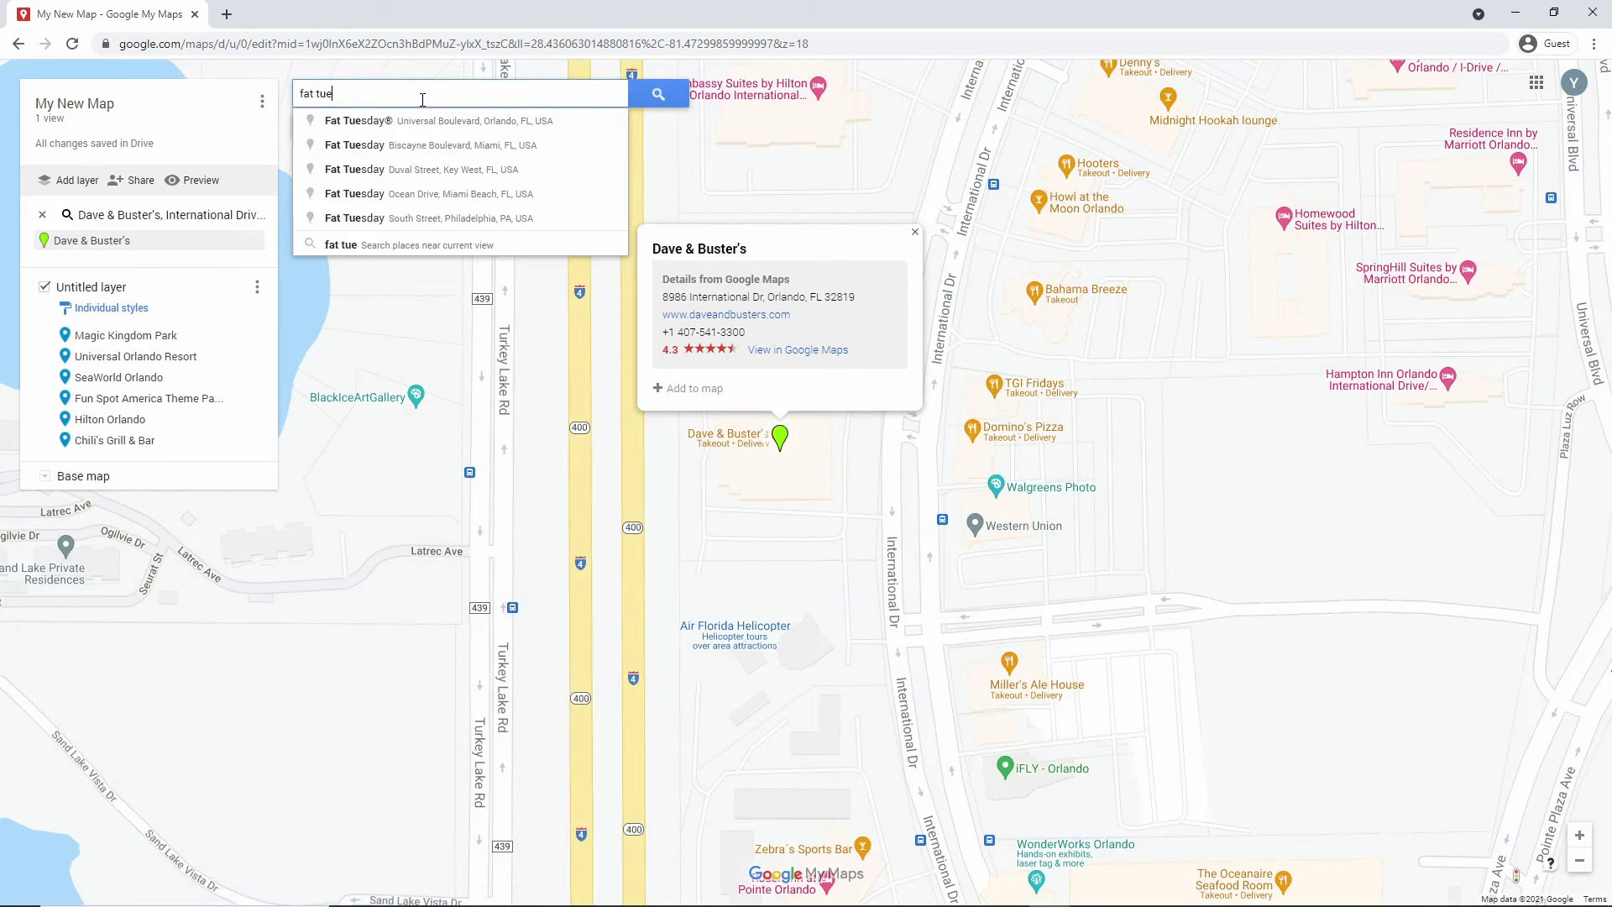
click(424, 118)
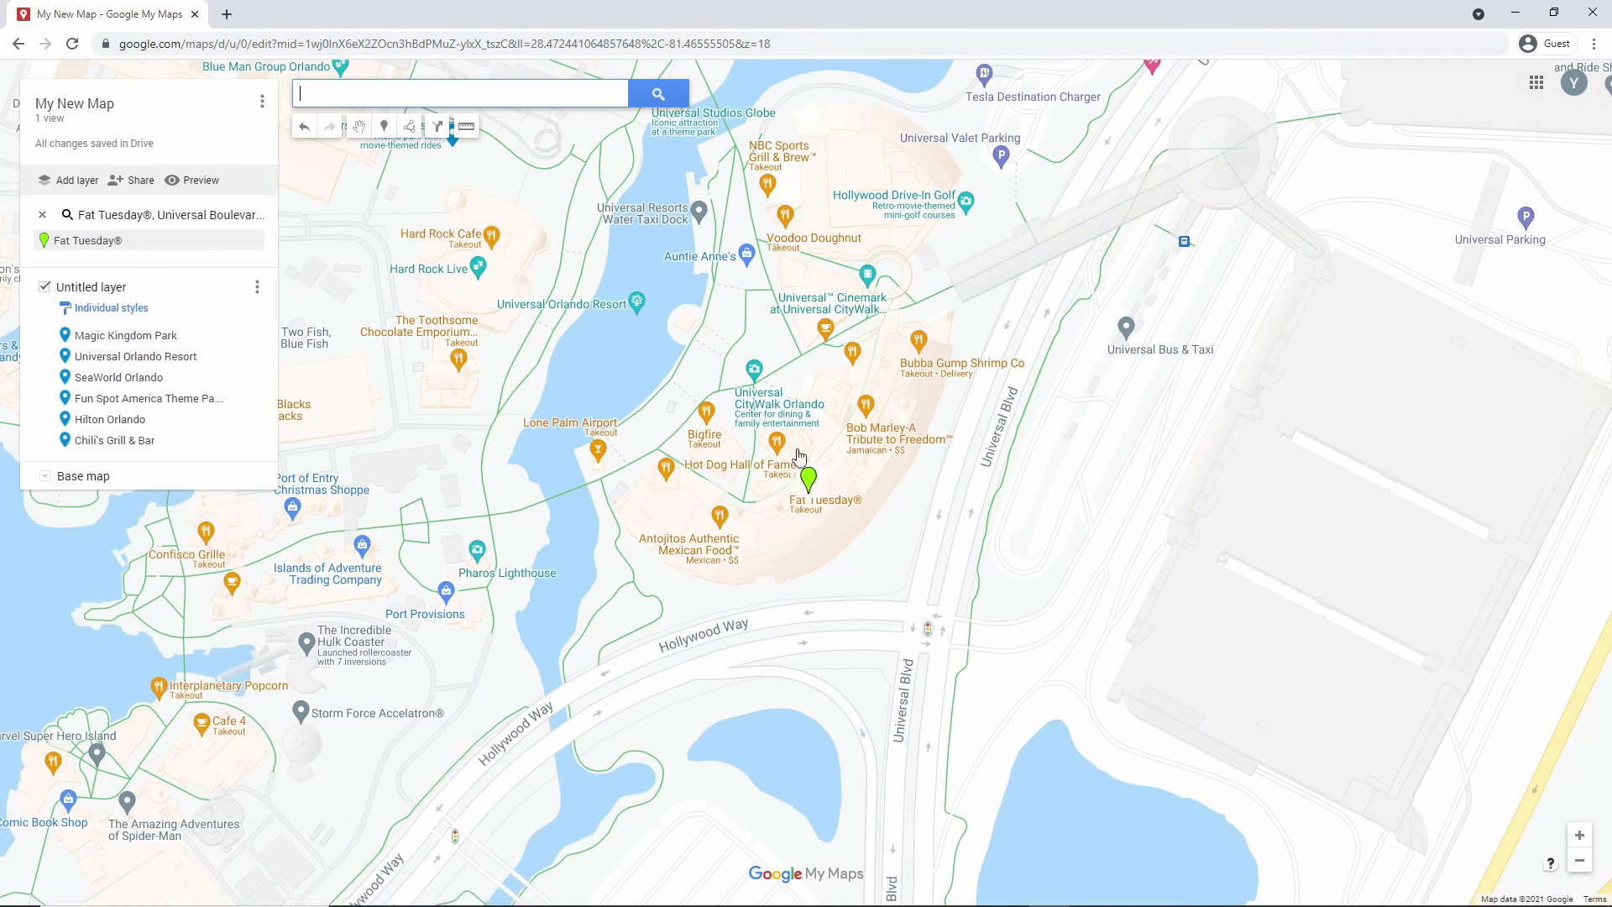
click(808, 475)
click(737, 431)
click(939, 236)
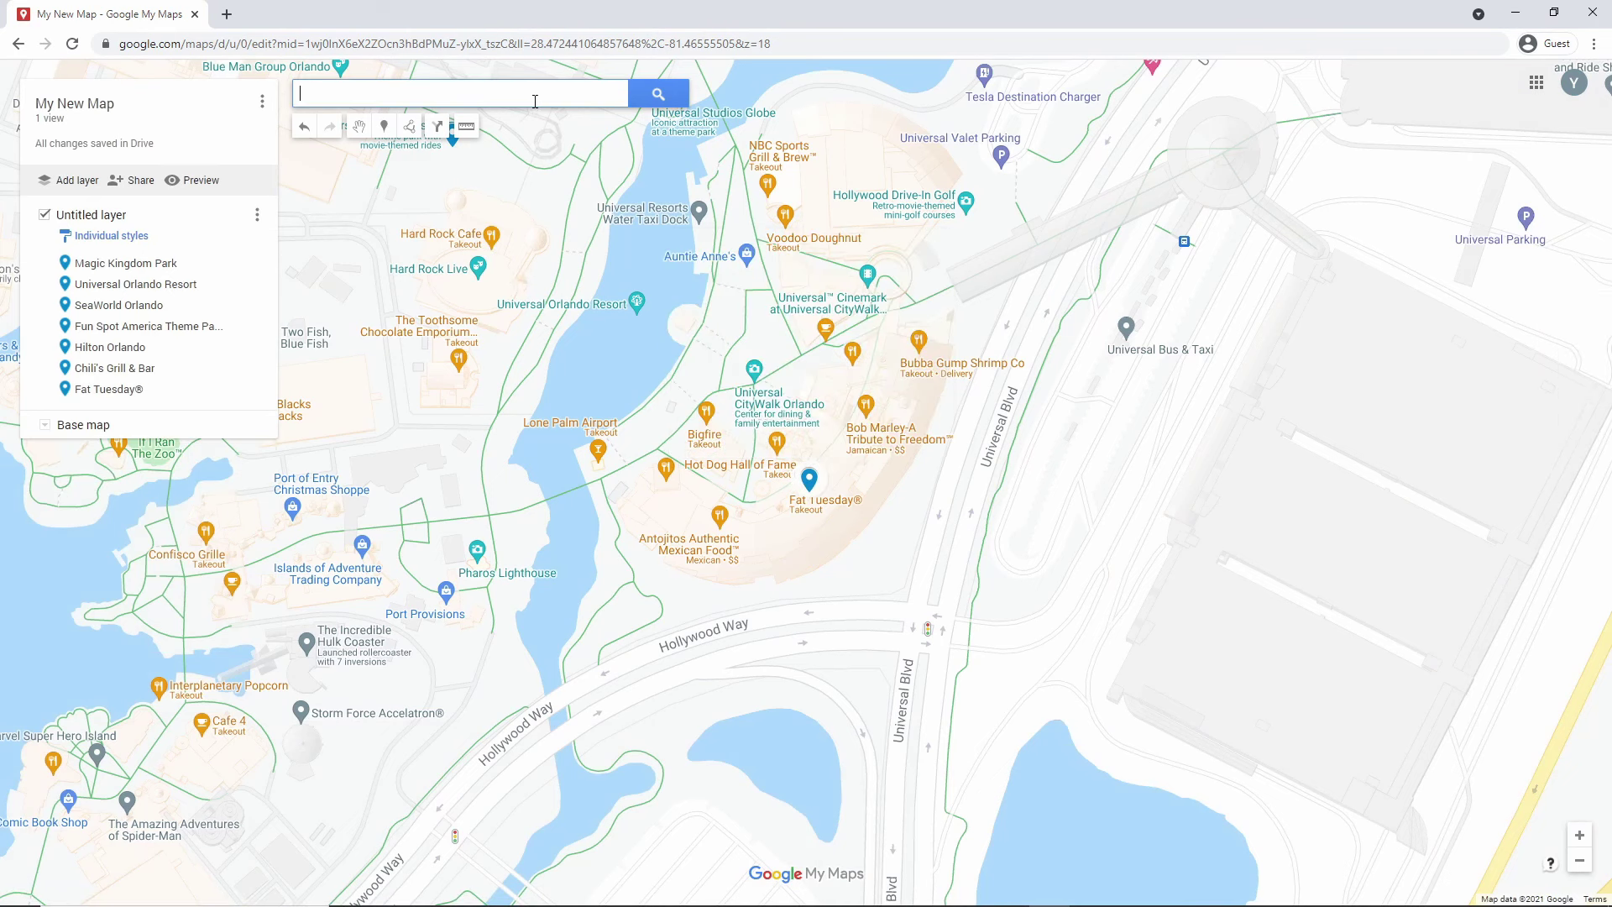
Add TGI Fridays to the layer and zoom the map out.
click(528, 99)
text(tgi)
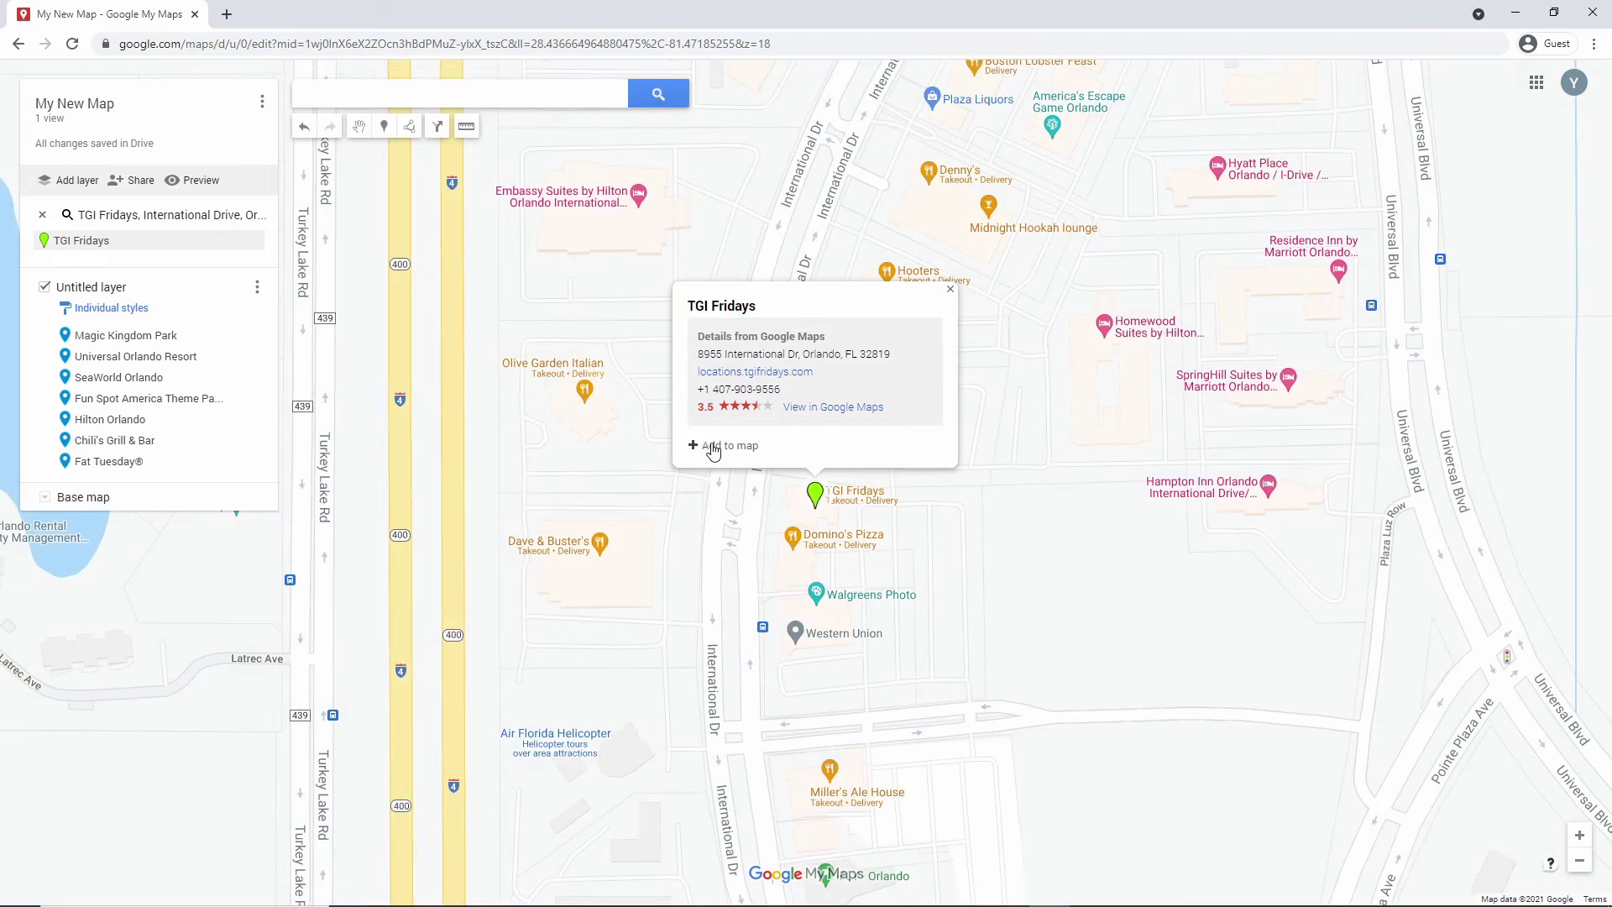
click(710, 446)
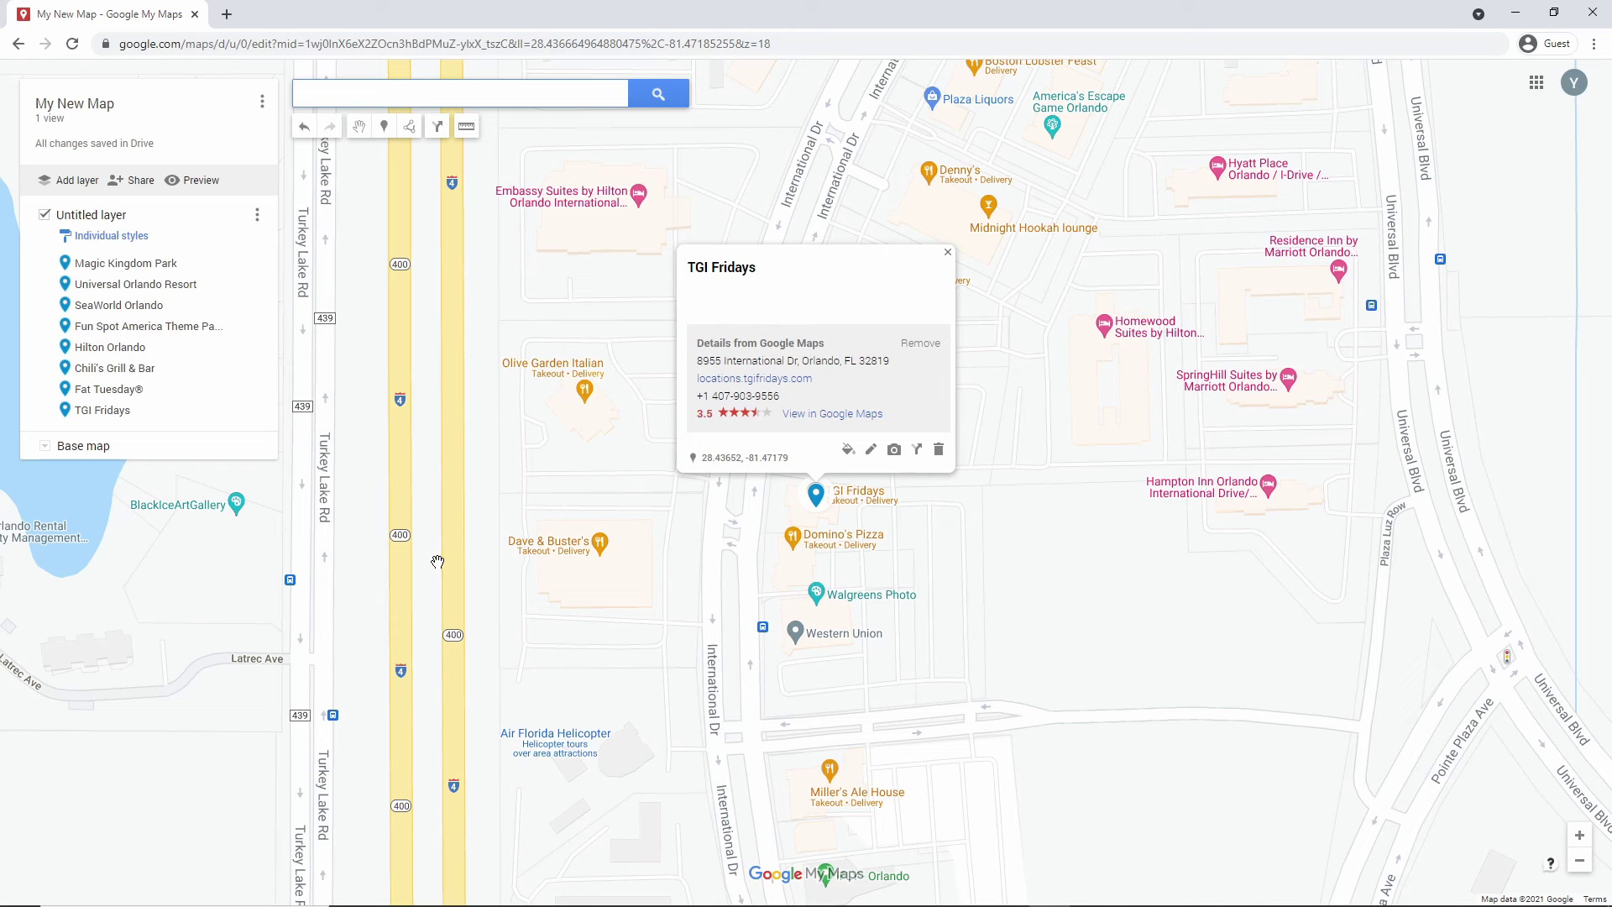
scroll(437, 562, down, 5)
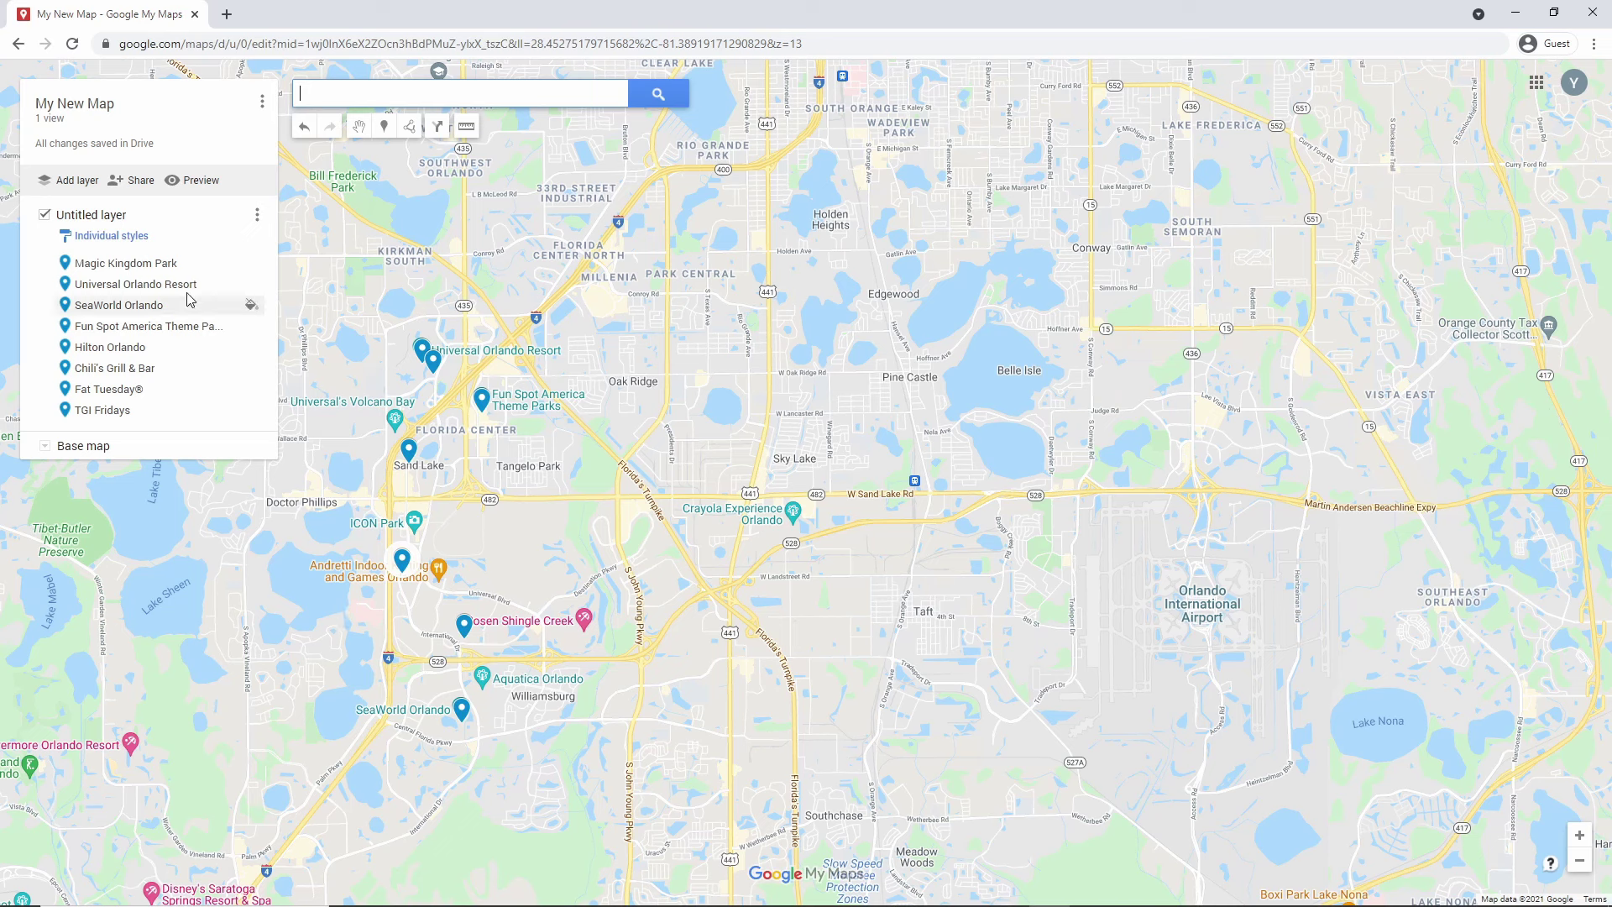
Add two new layers and rename the first layer 'Theme Parks'.
click(76, 182)
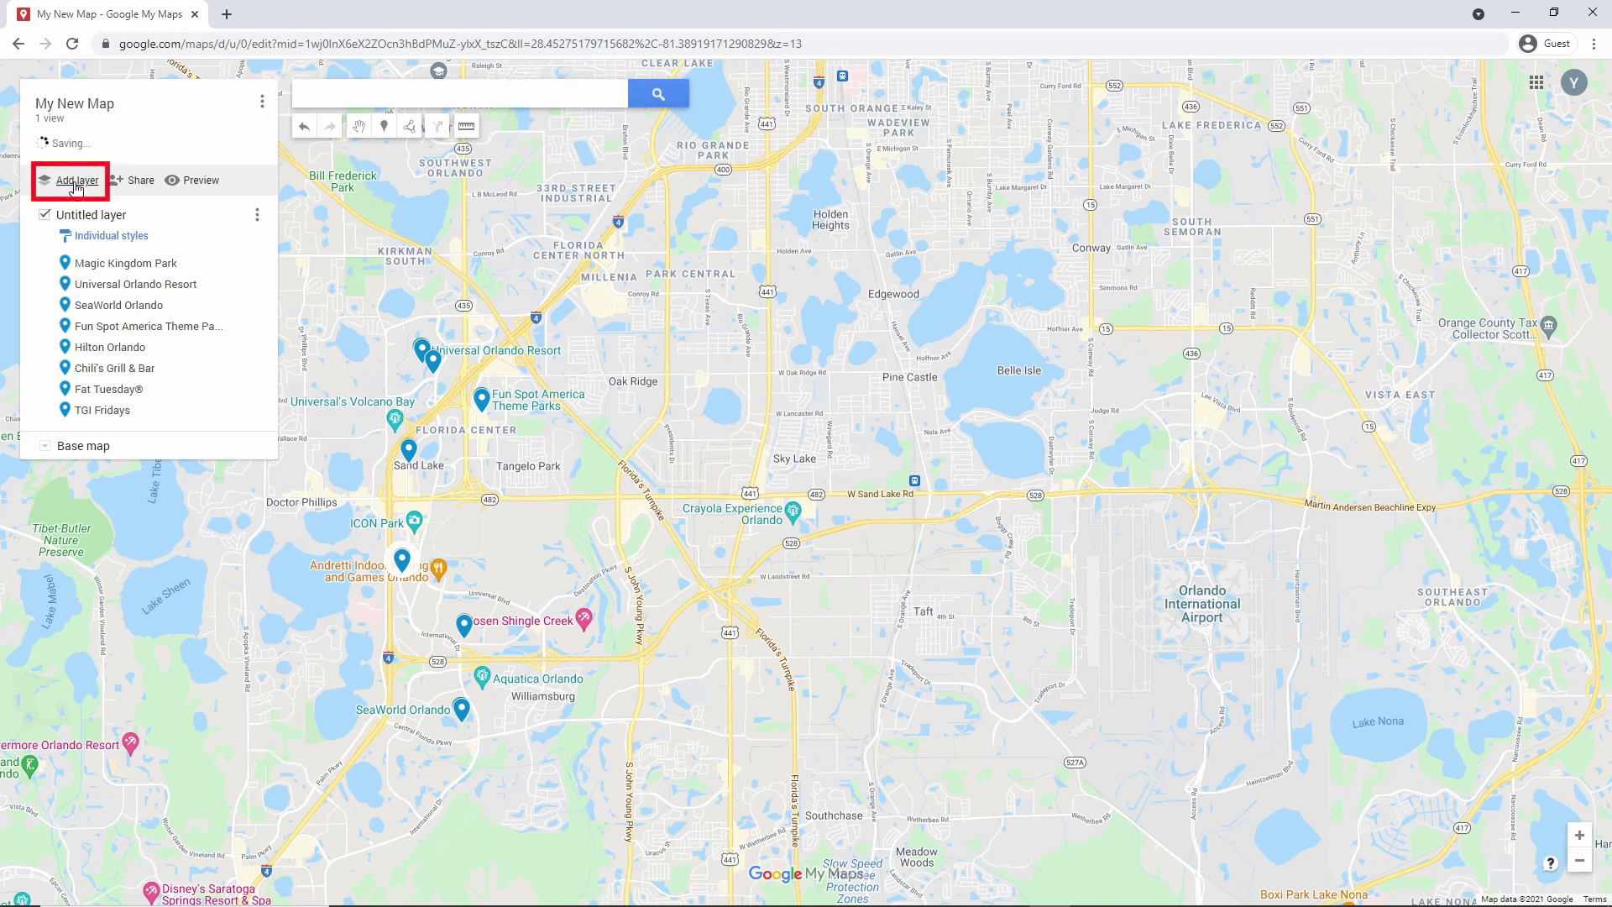
click(75, 182)
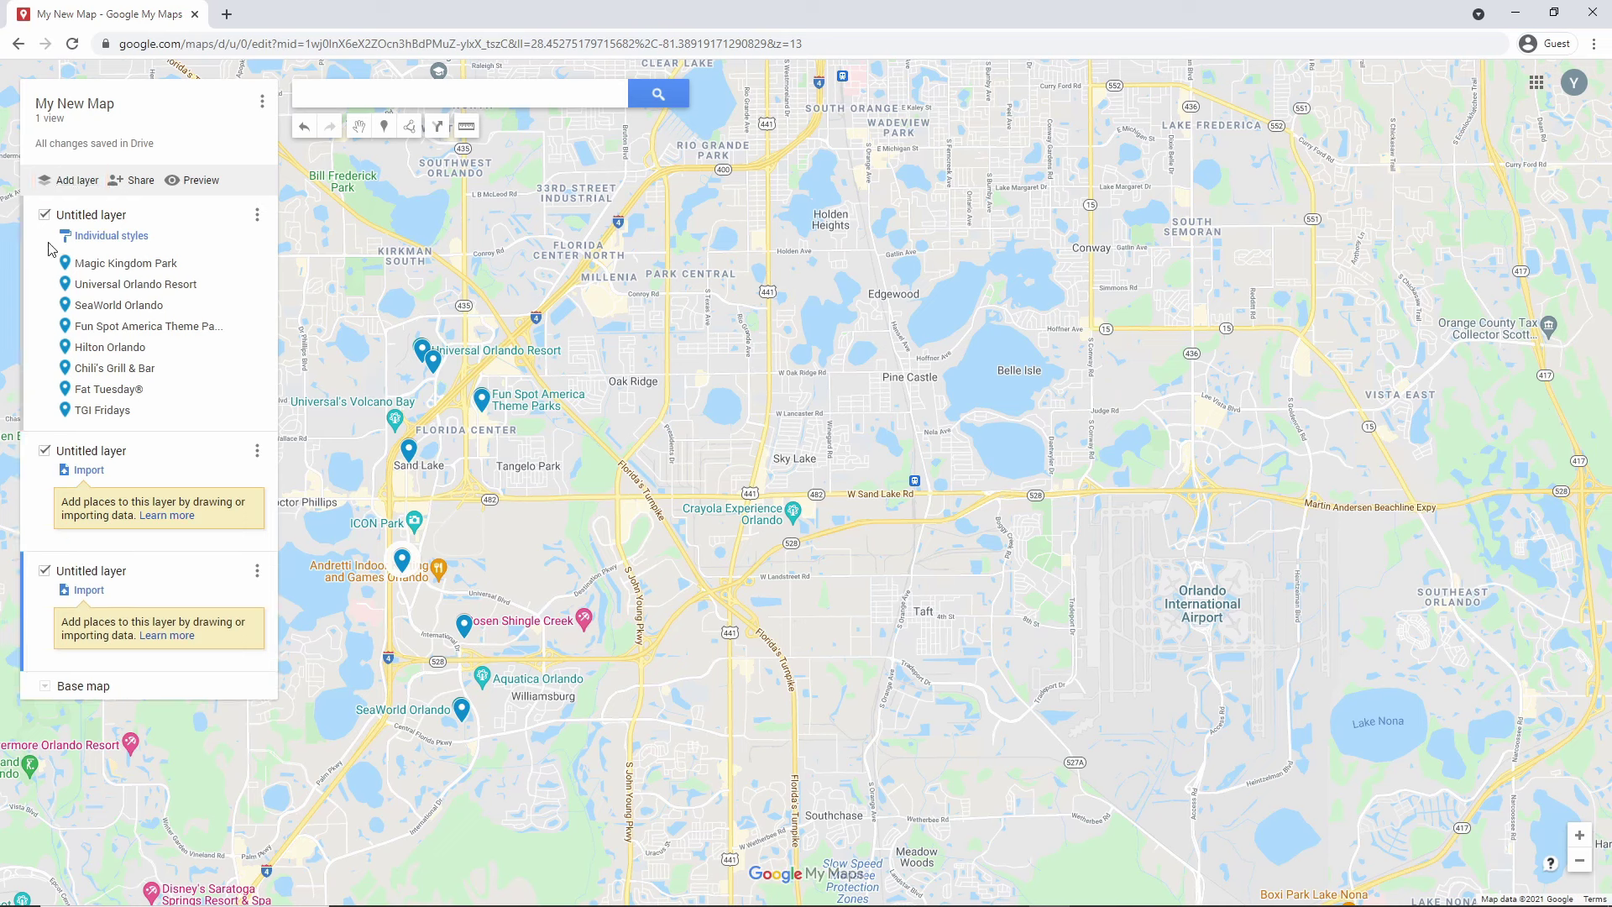
click(257, 215)
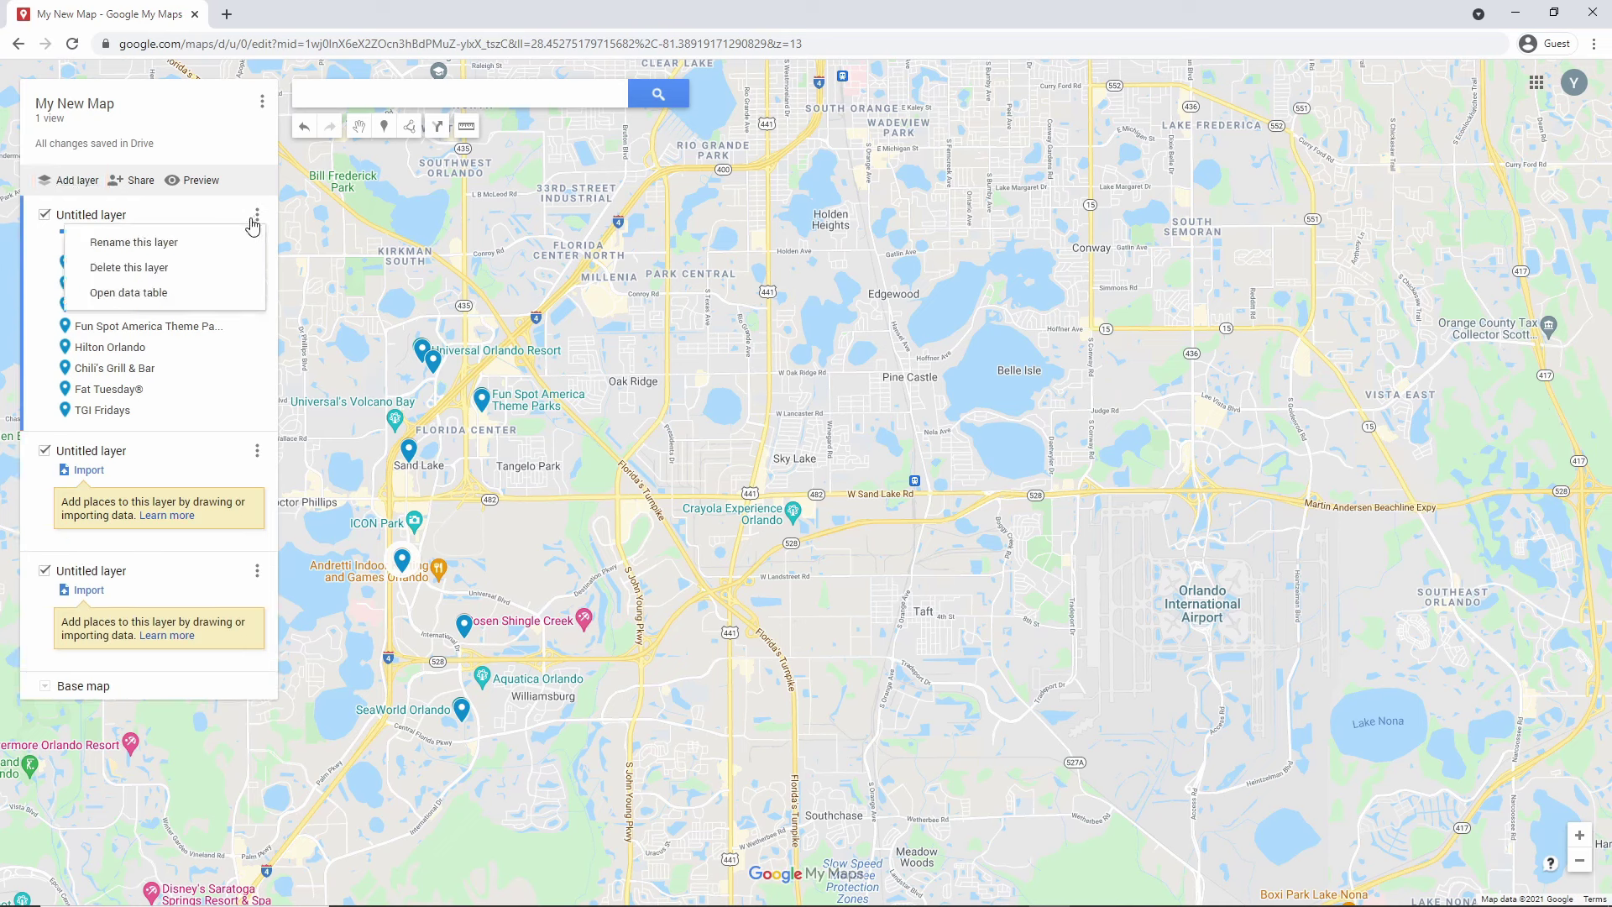
click(235, 242)
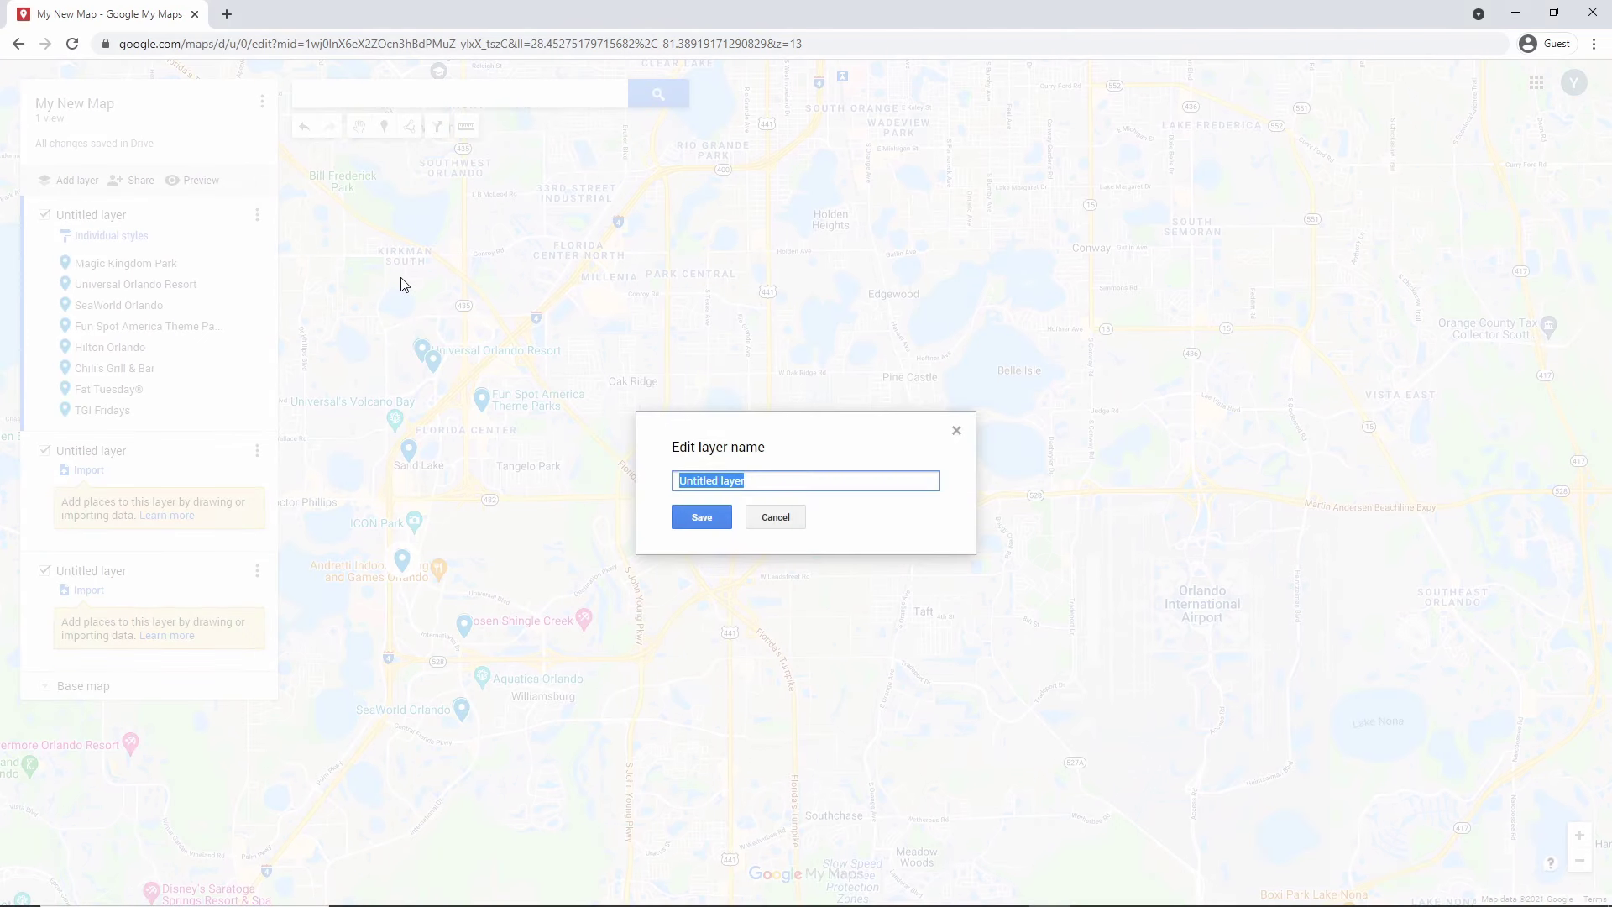
text(Theme Parks)
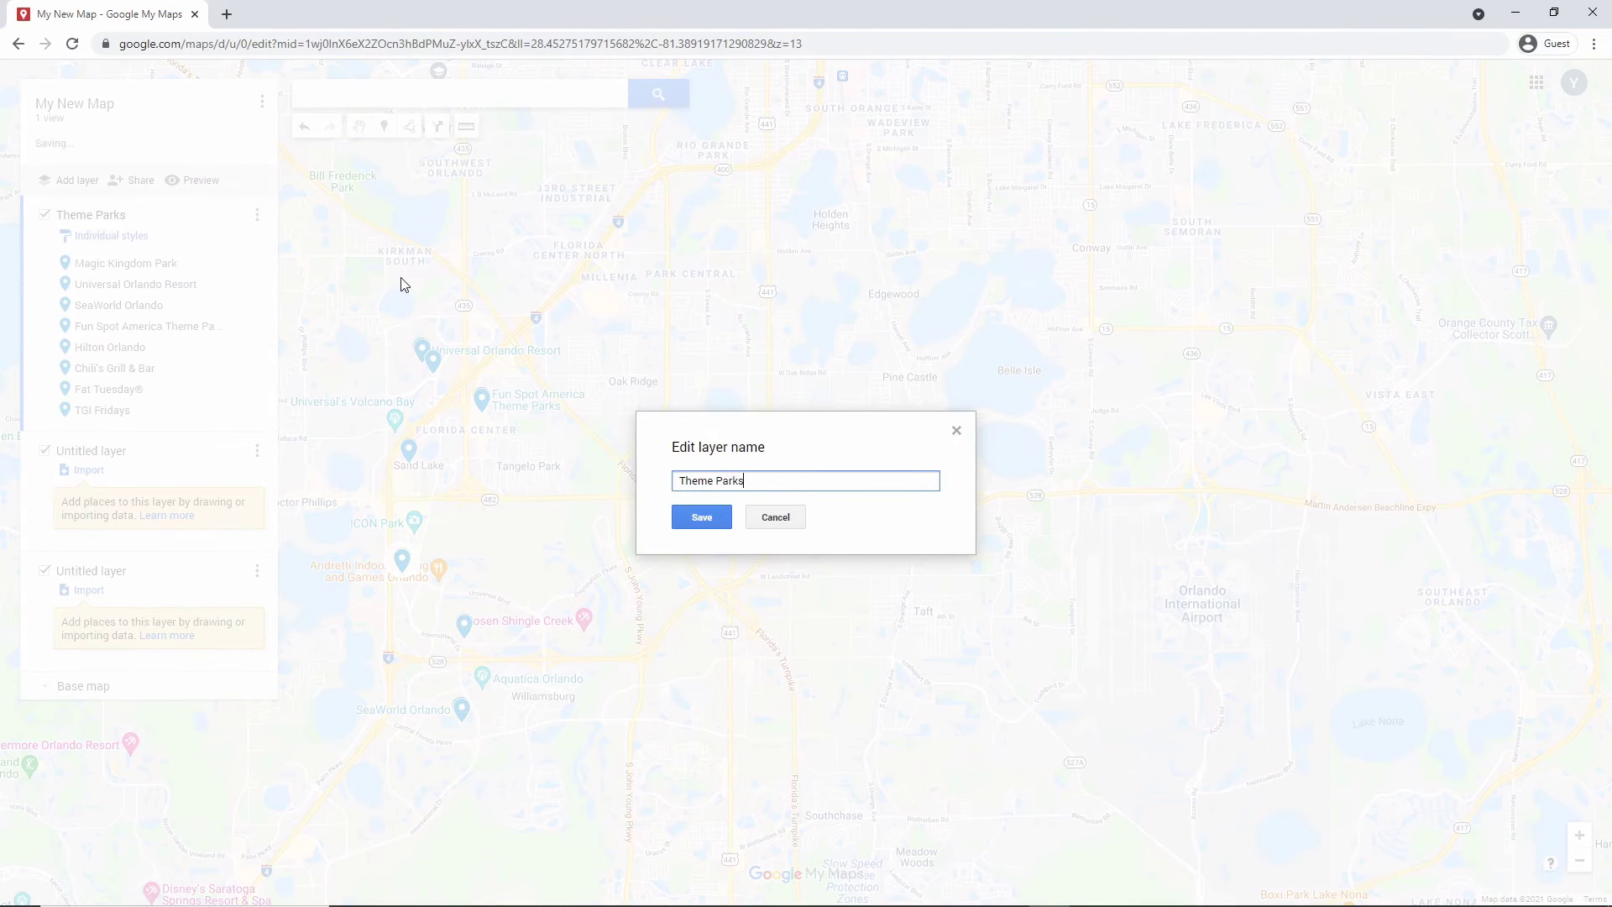
key(Return)
Name the second layer 'Lodging' and the third 'Places to Eat'.
click(98, 453)
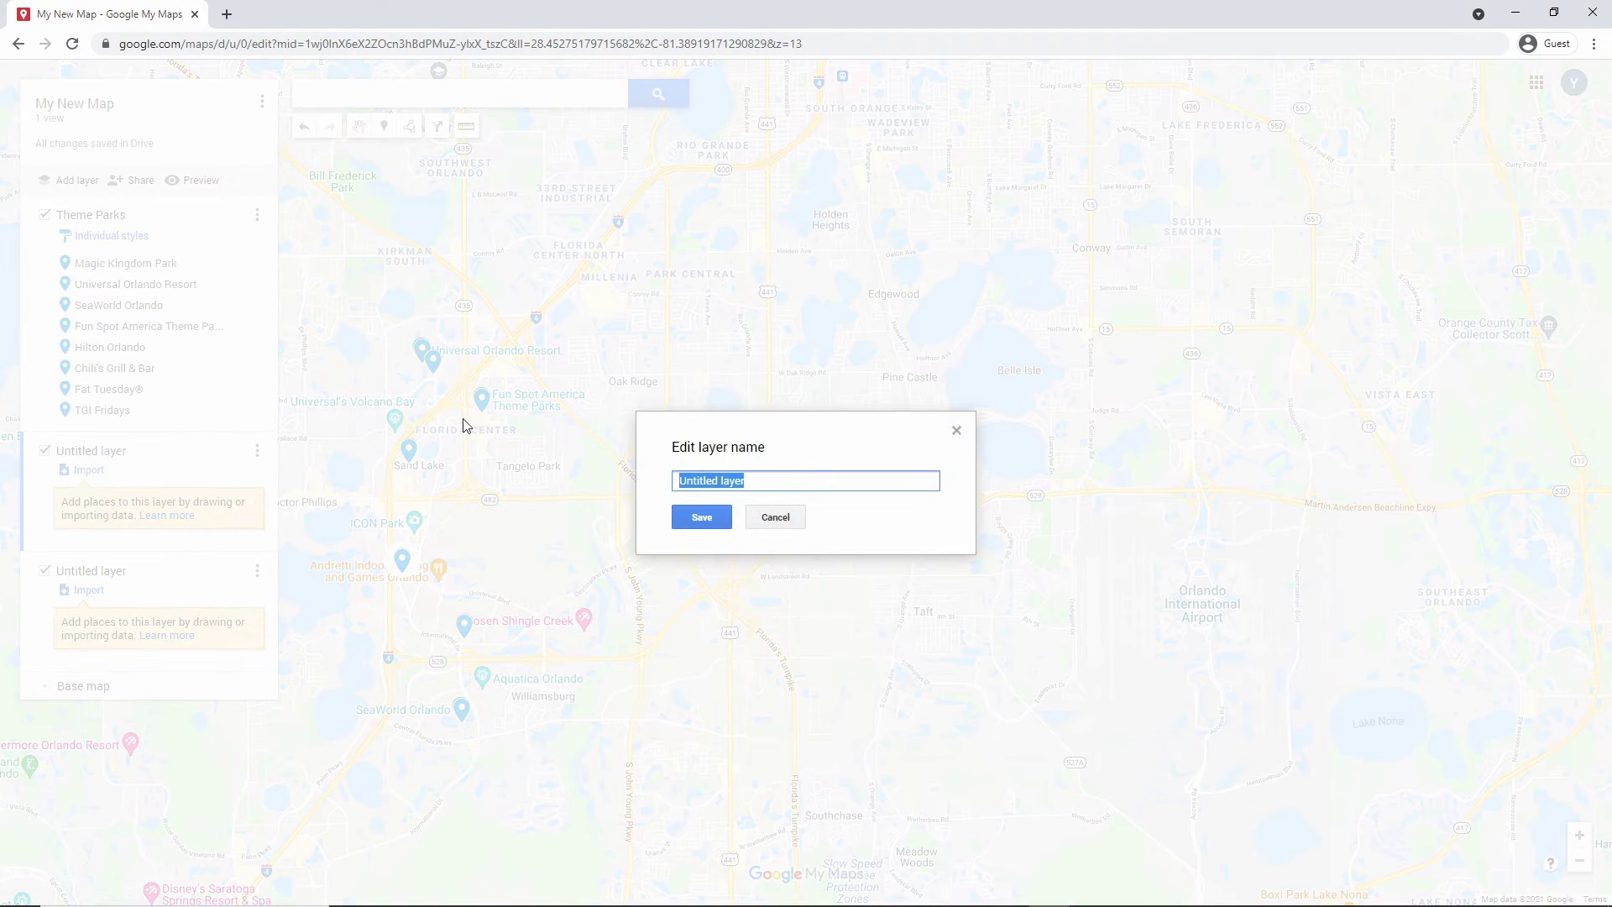
text(Lodging)
key(Return)
click(257, 571)
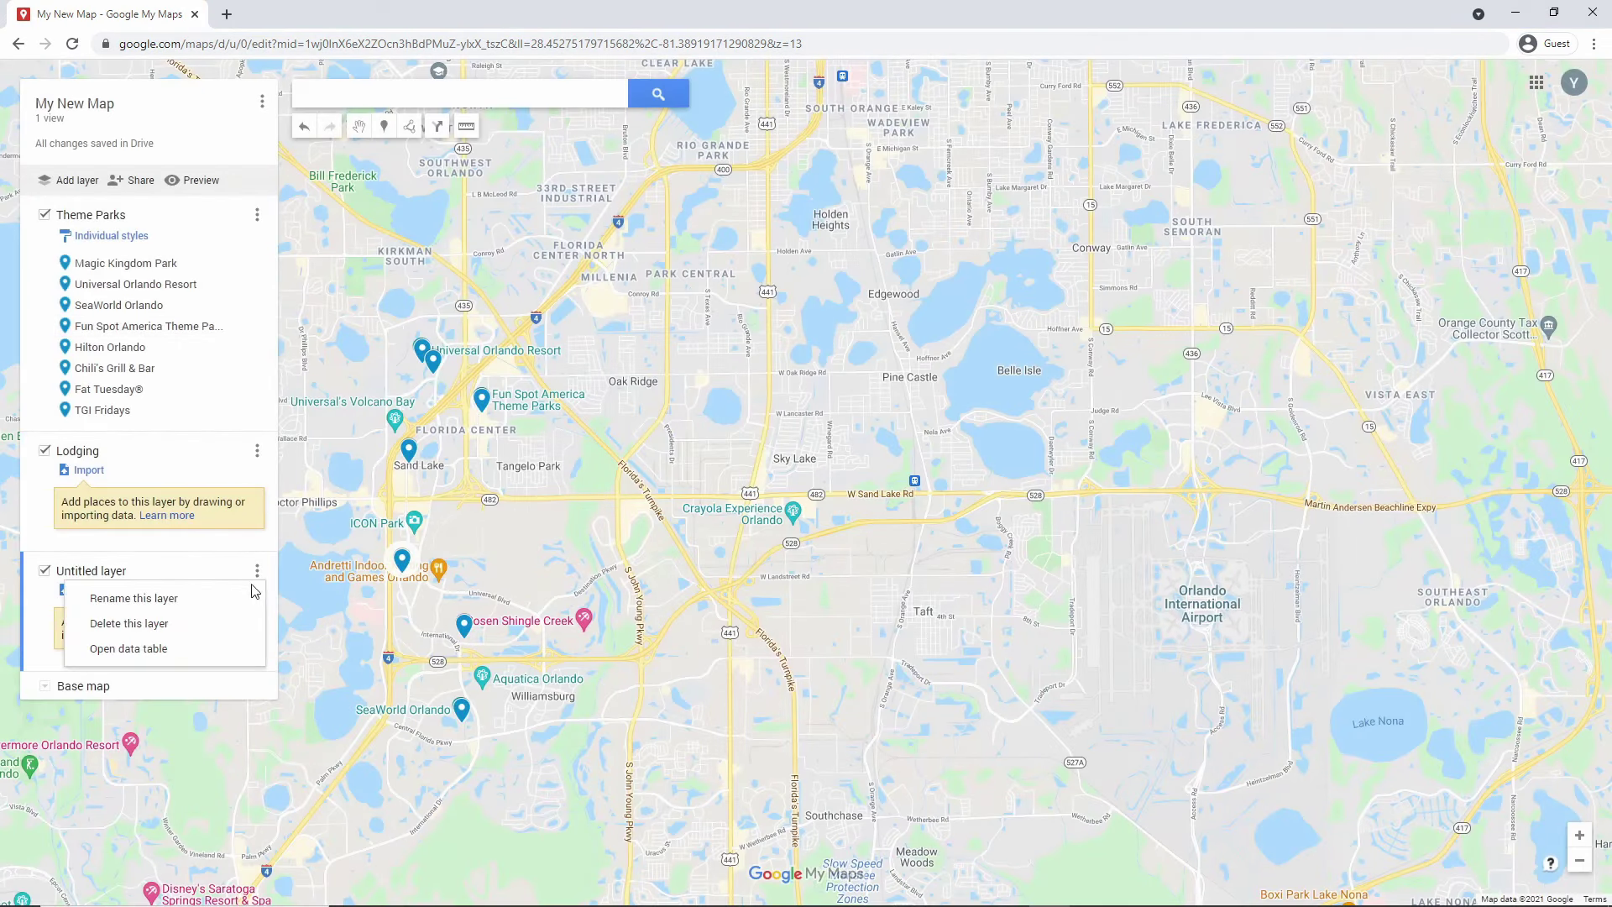
click(253, 596)
text(Places to Eat)
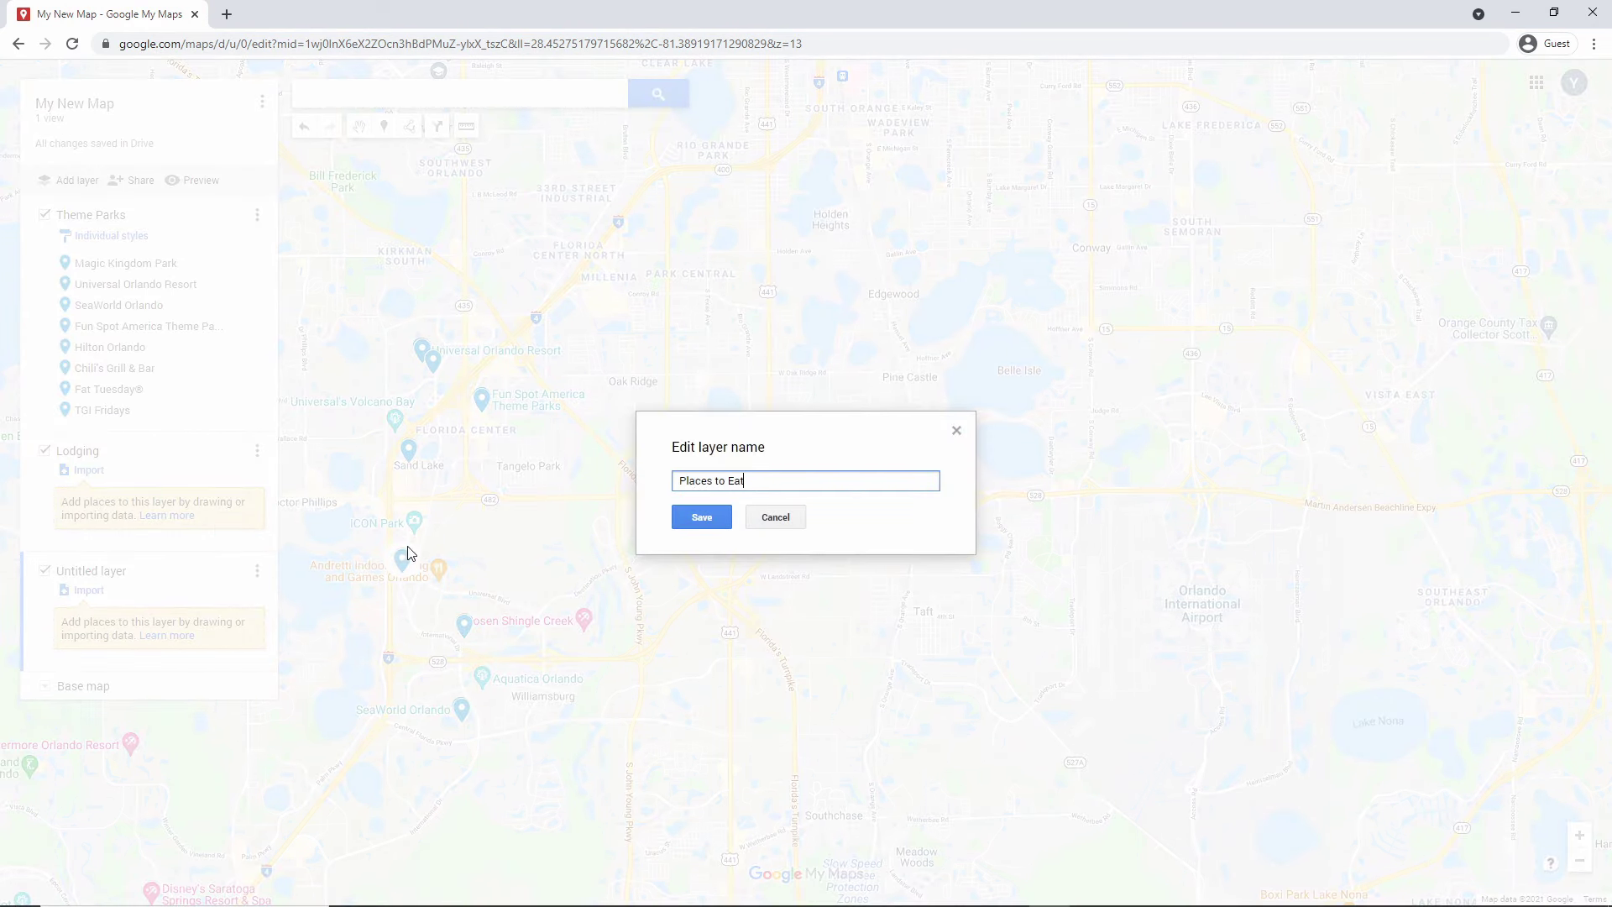
key(Return)
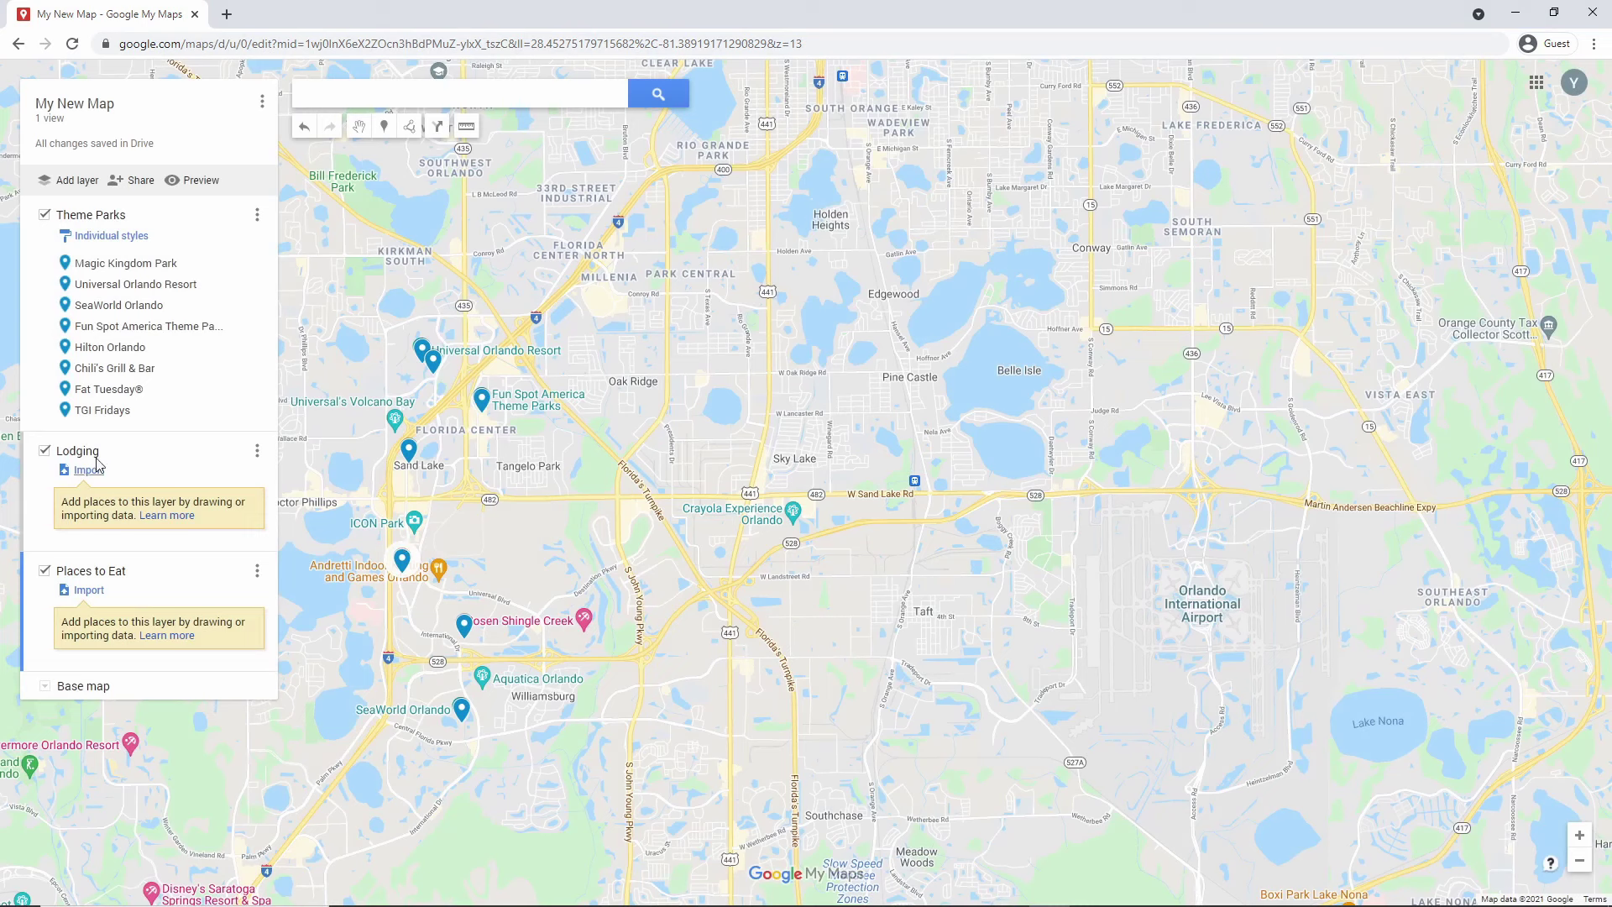
Drag TGI Fridays, Fat Tuesday® and Chili's into Places to Eat, and Hilton Orlando into Lodging.
click(92, 415)
drag(91, 415, 96, 638)
click(103, 389)
drag(103, 389, 97, 578)
click(102, 374)
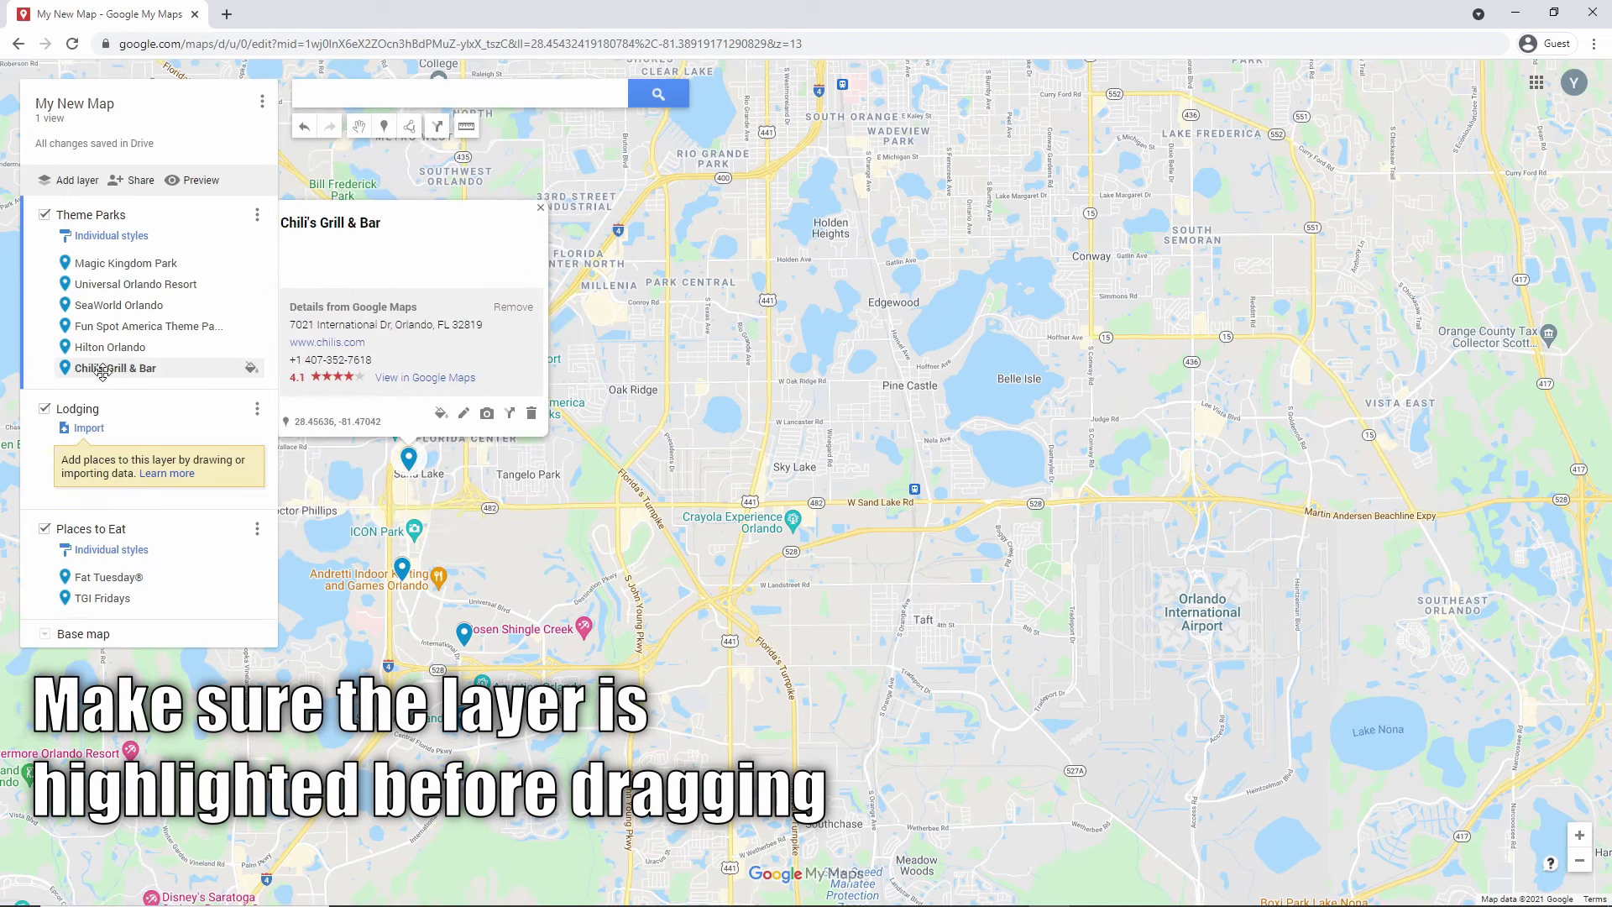
drag(103, 374, 97, 598)
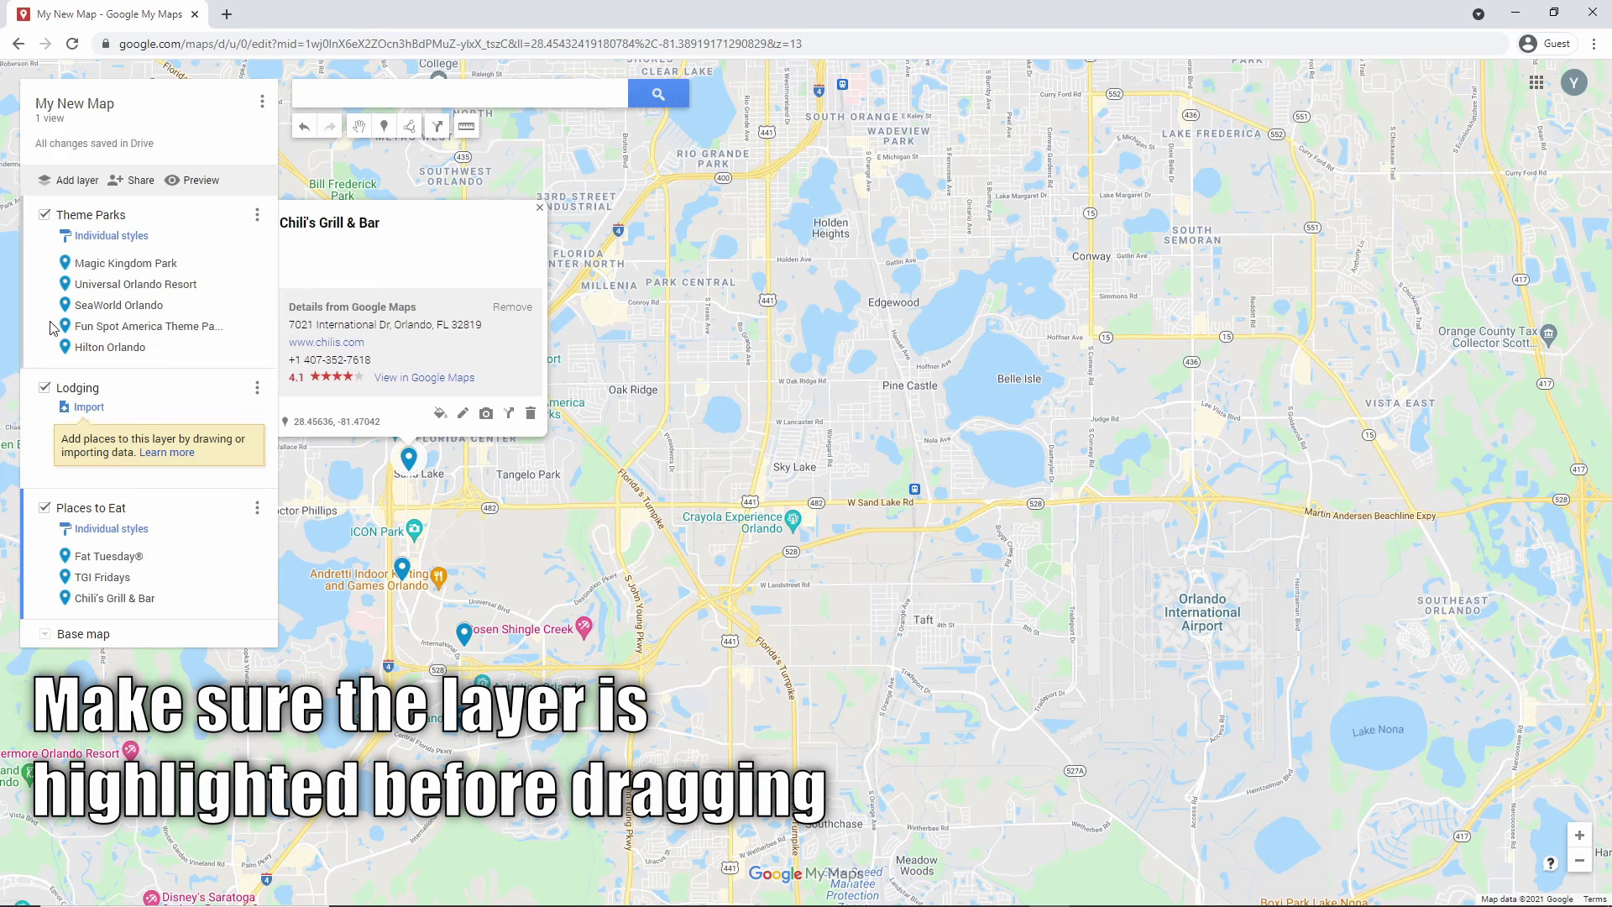
click(109, 347)
drag(109, 347, 122, 432)
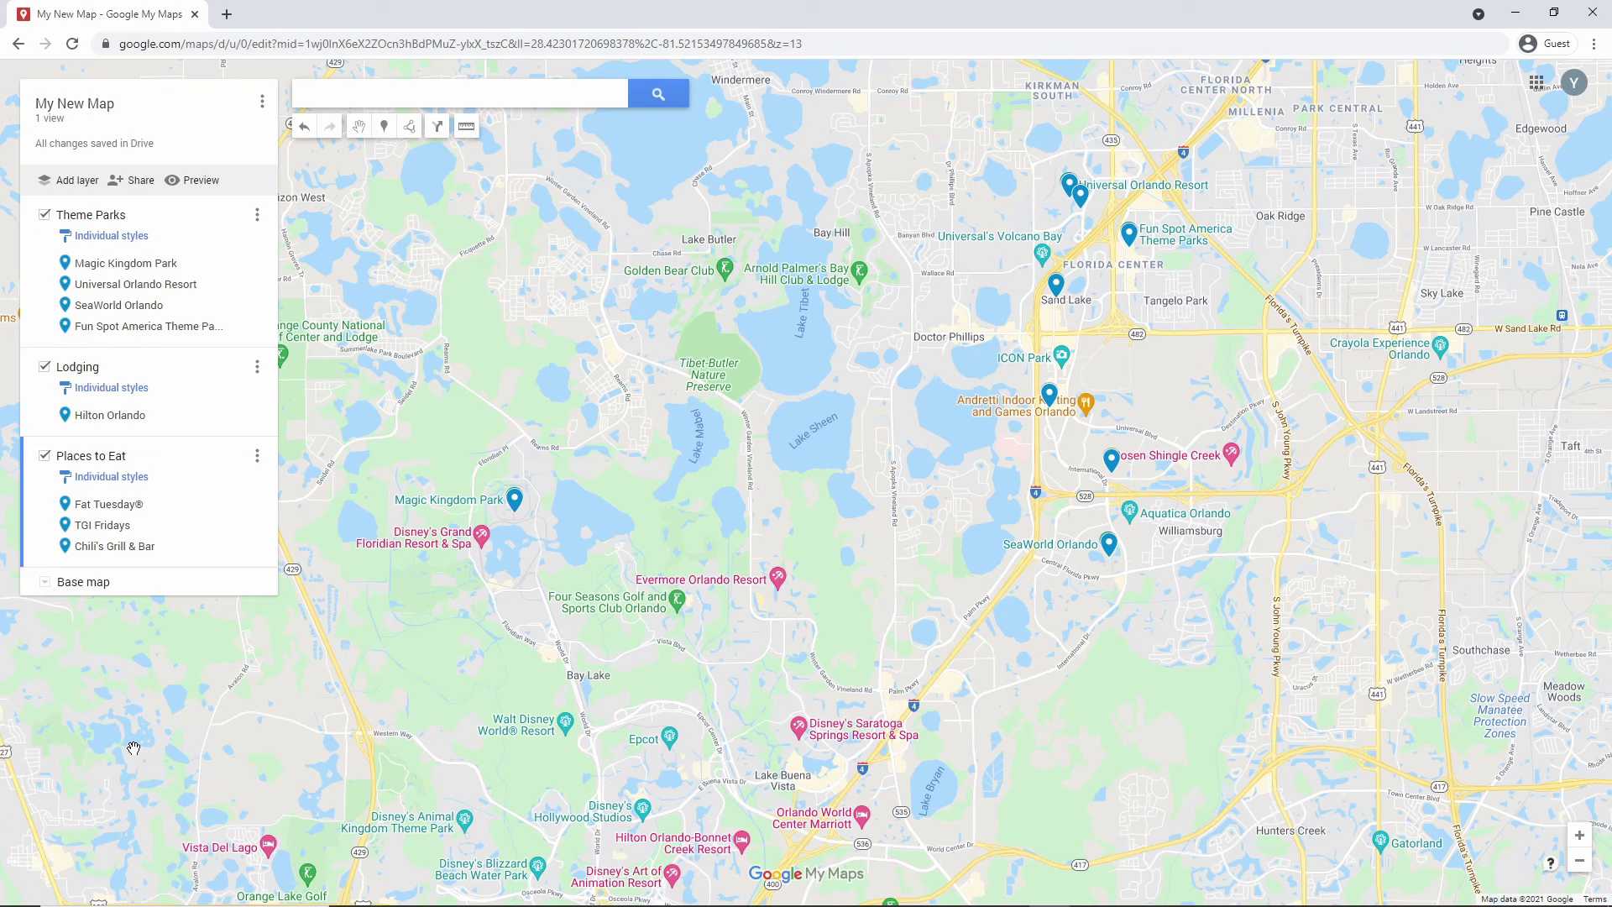
Hide and then re-show the Places to Eat and Lodging layers to check their pins.
click(44, 455)
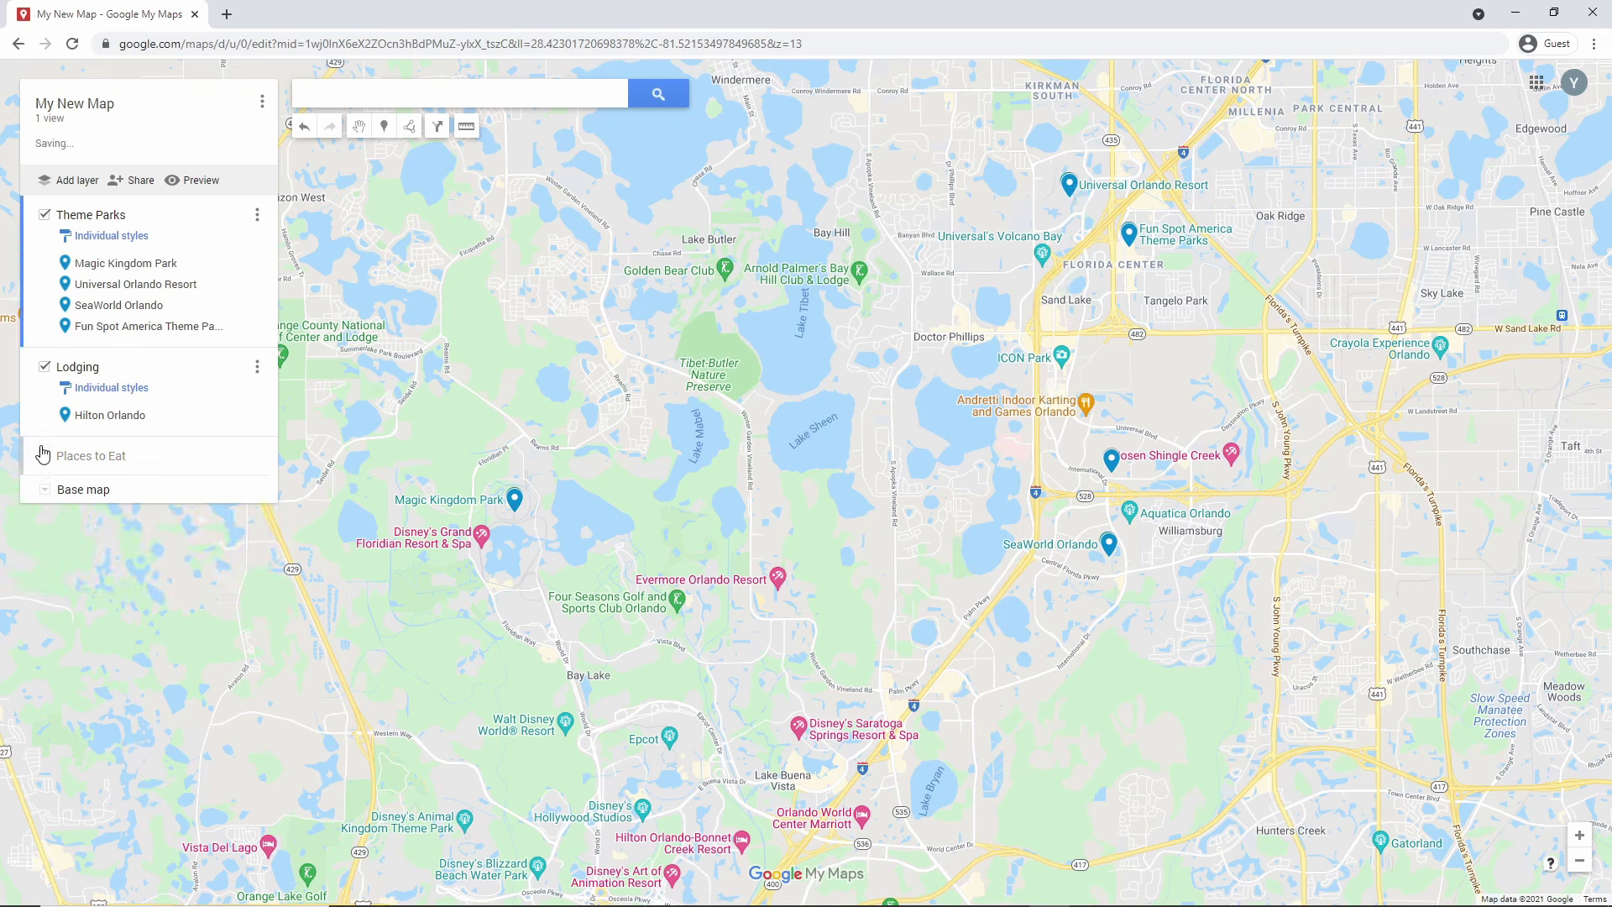
click(46, 371)
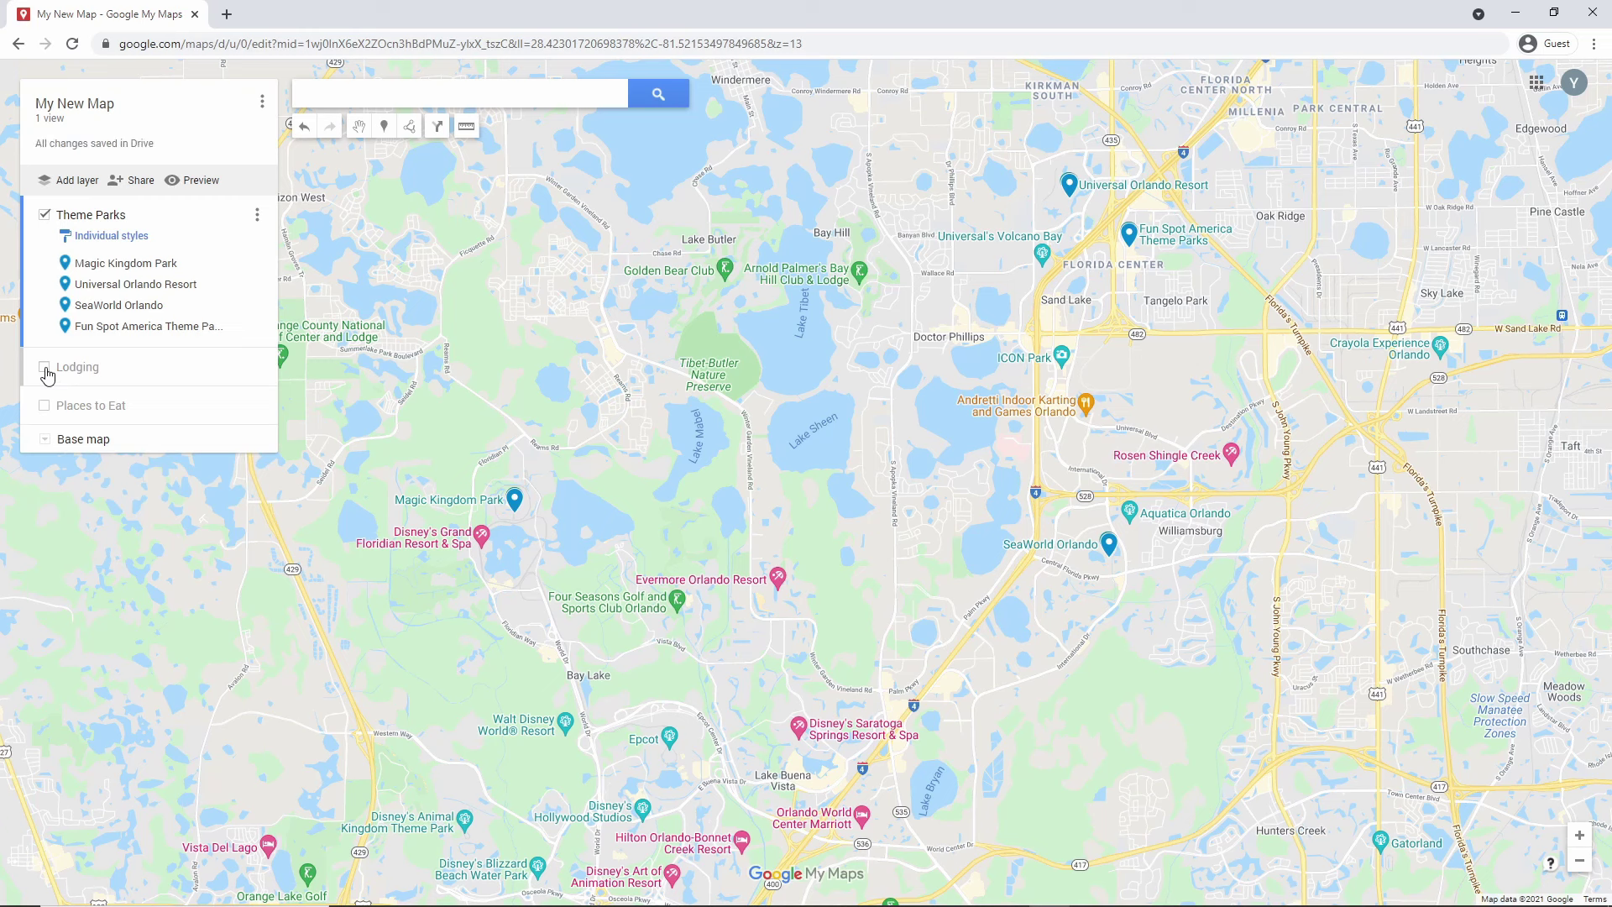
click(46, 371)
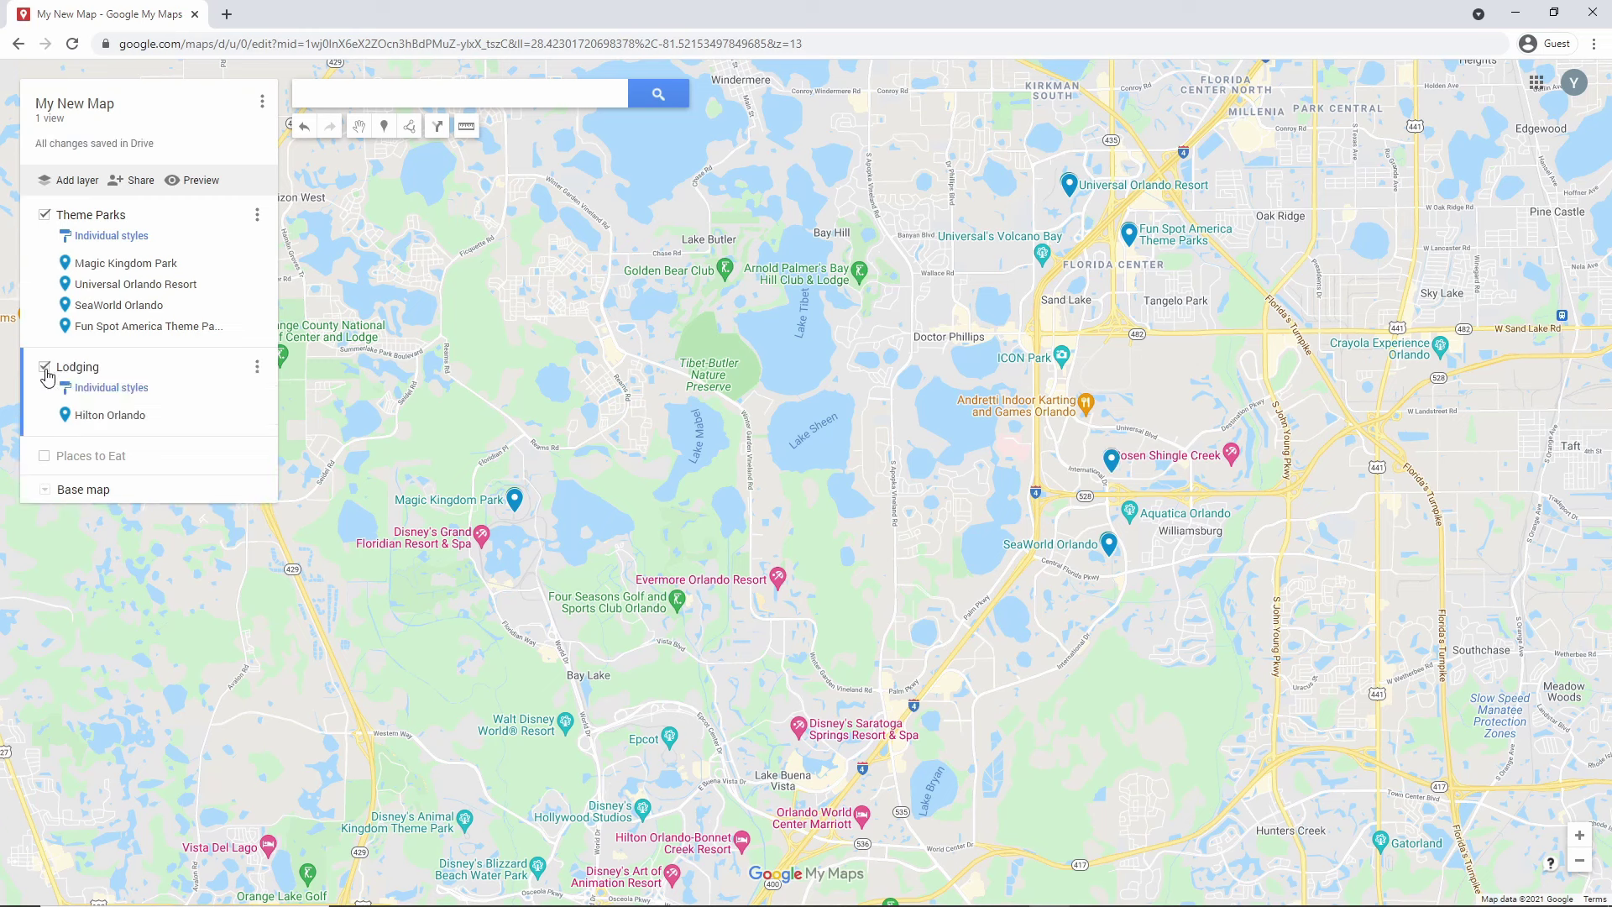
click(45, 455)
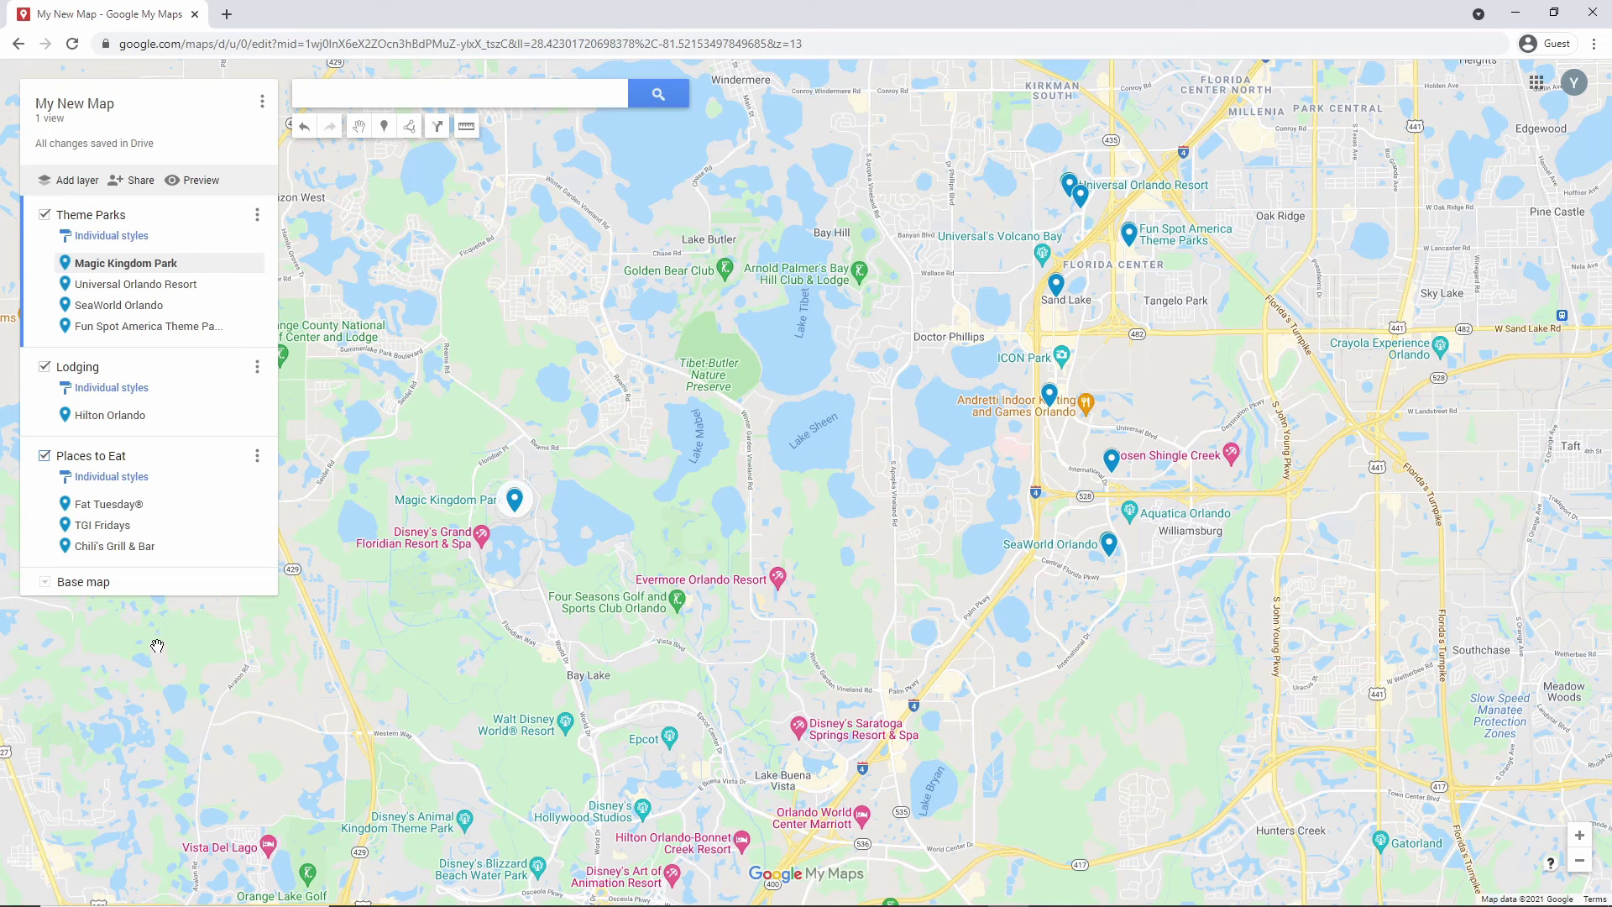
Colour the Magic Kingdom Park marker dark green and bring up the full icon library.
mouse_move(233, 273)
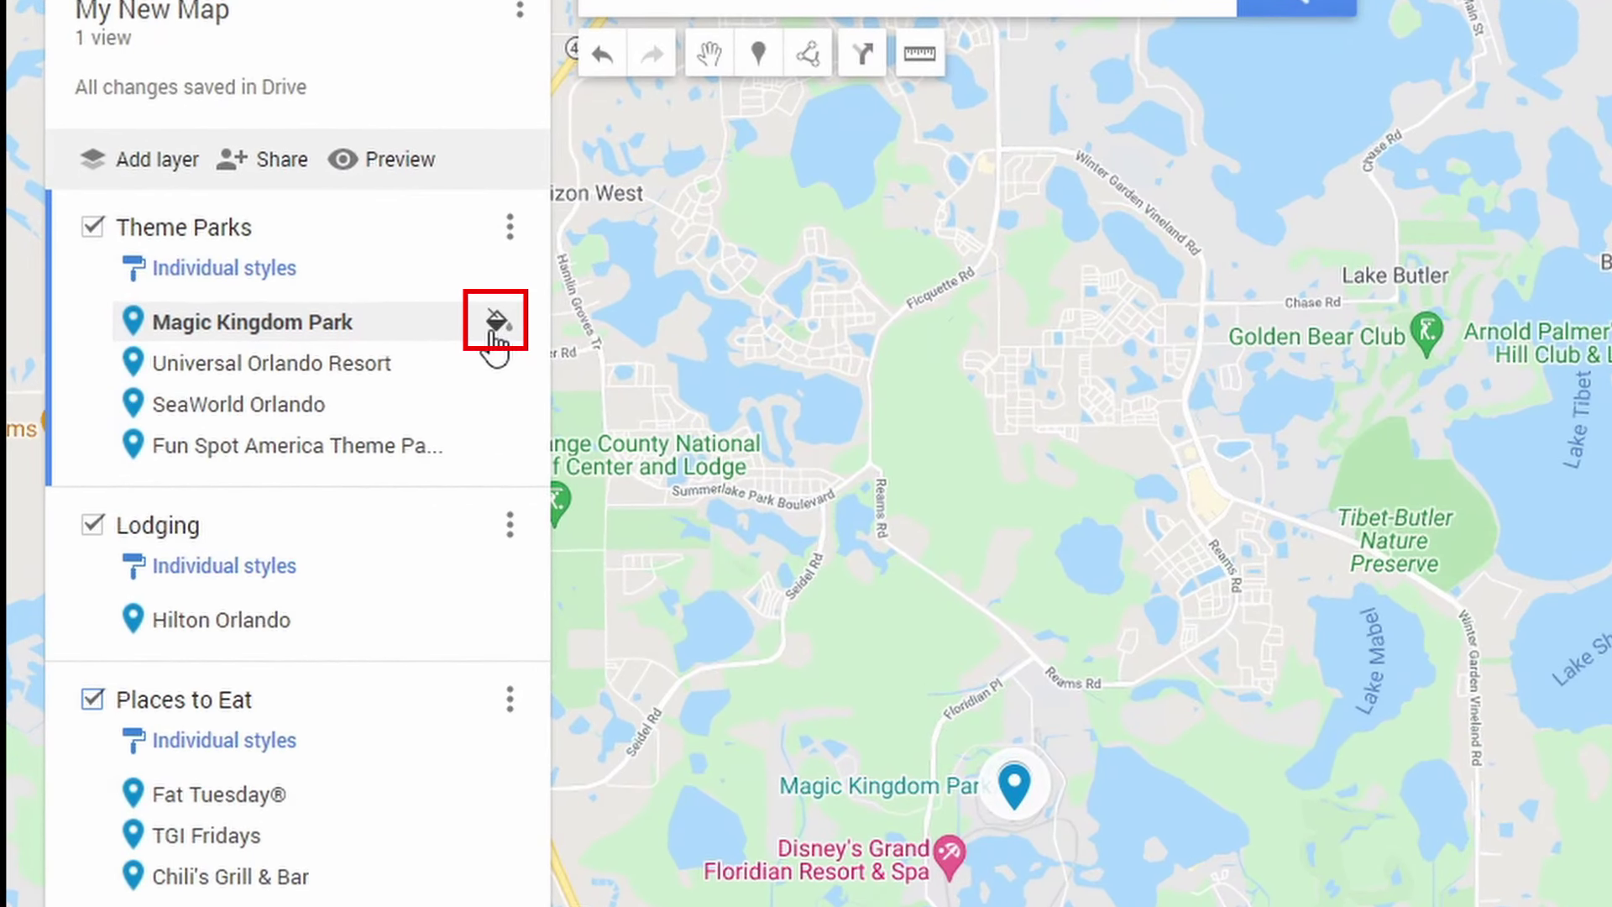
click(409, 332)
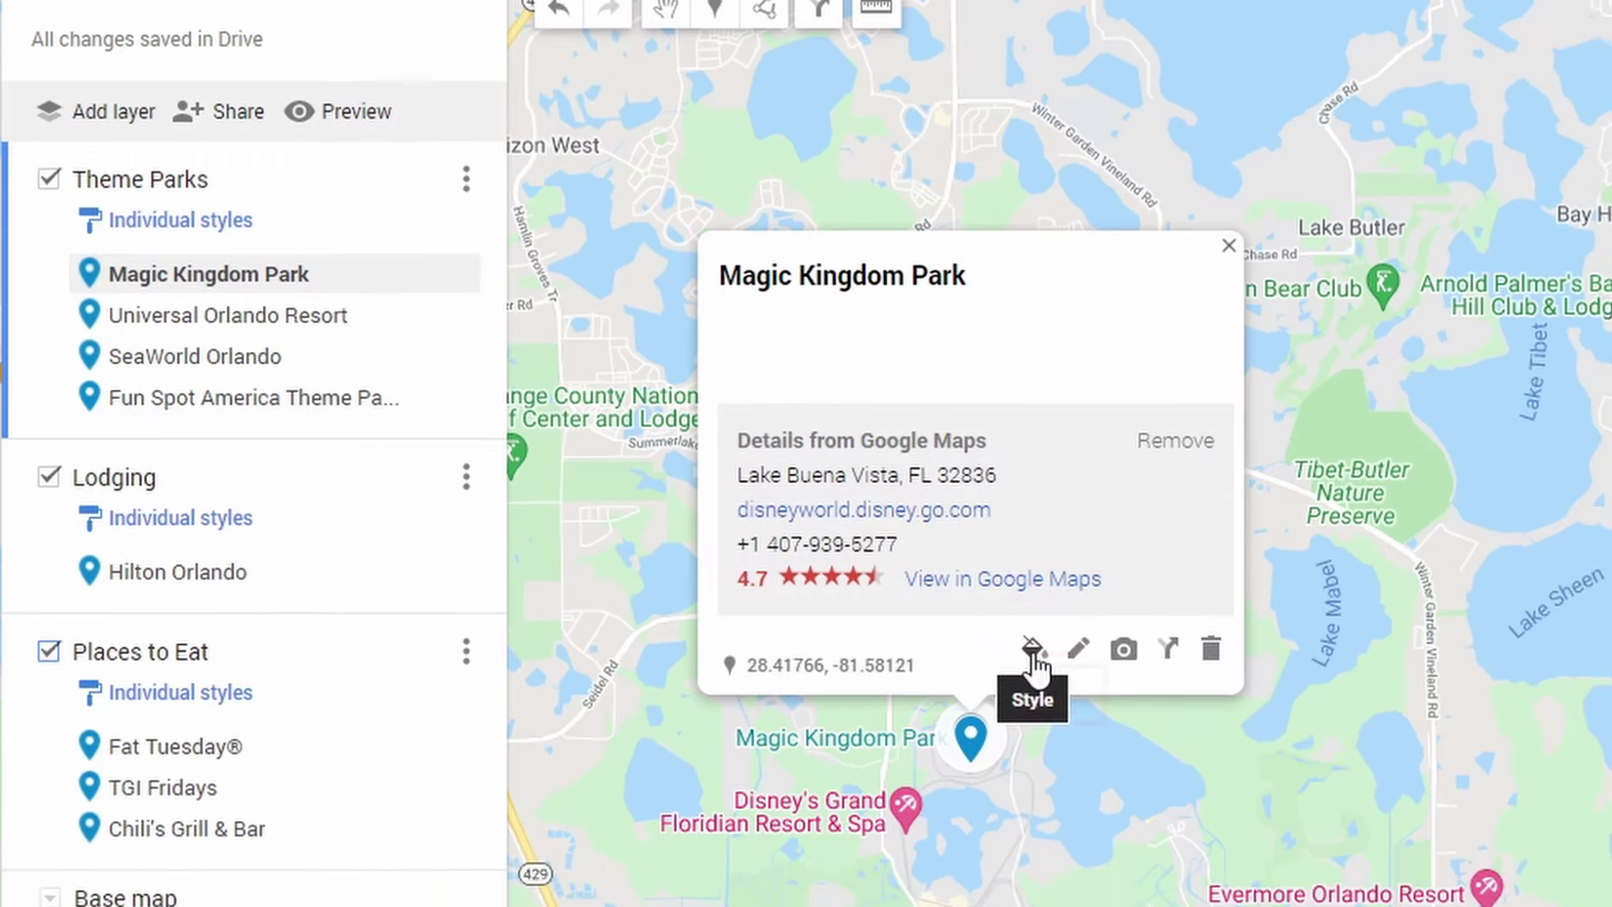
click(1076, 698)
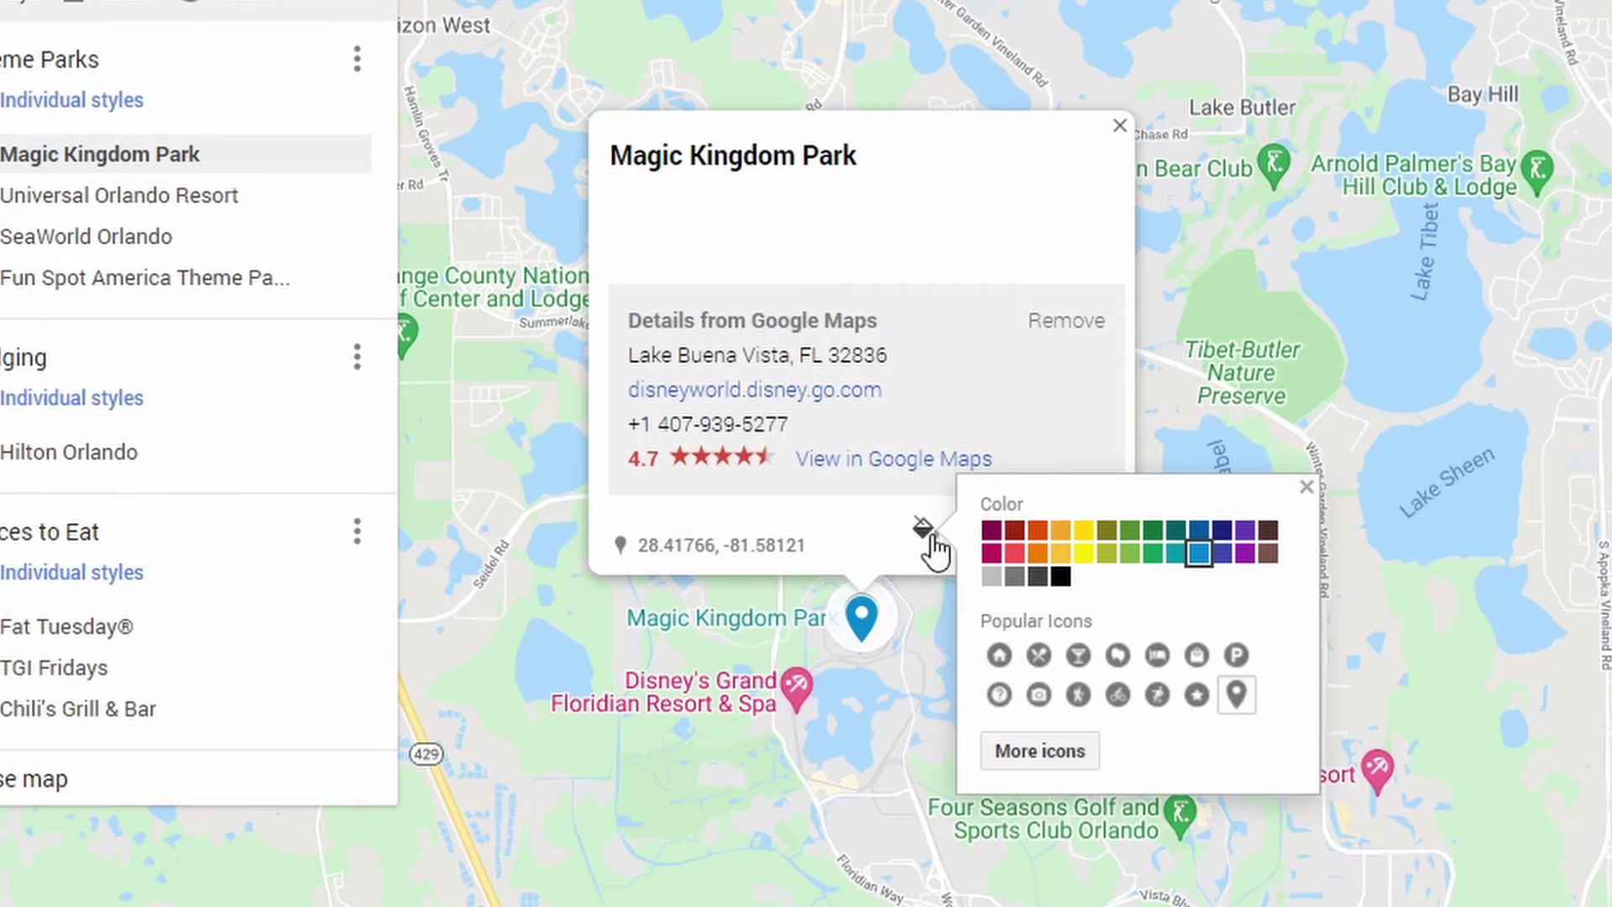
click(1160, 545)
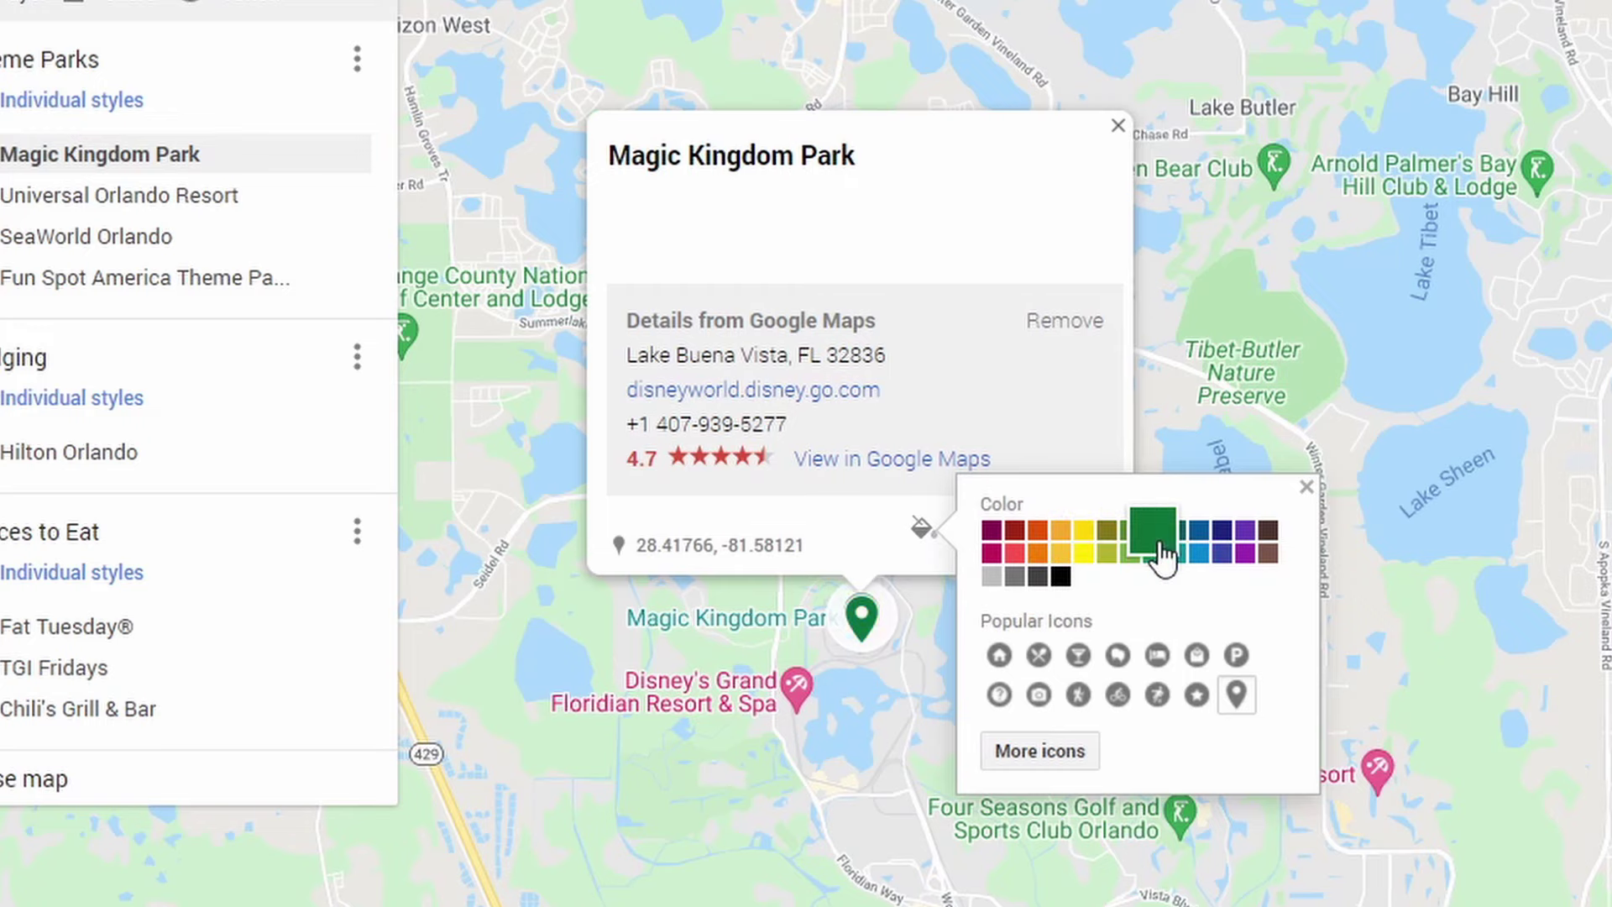
click(1044, 748)
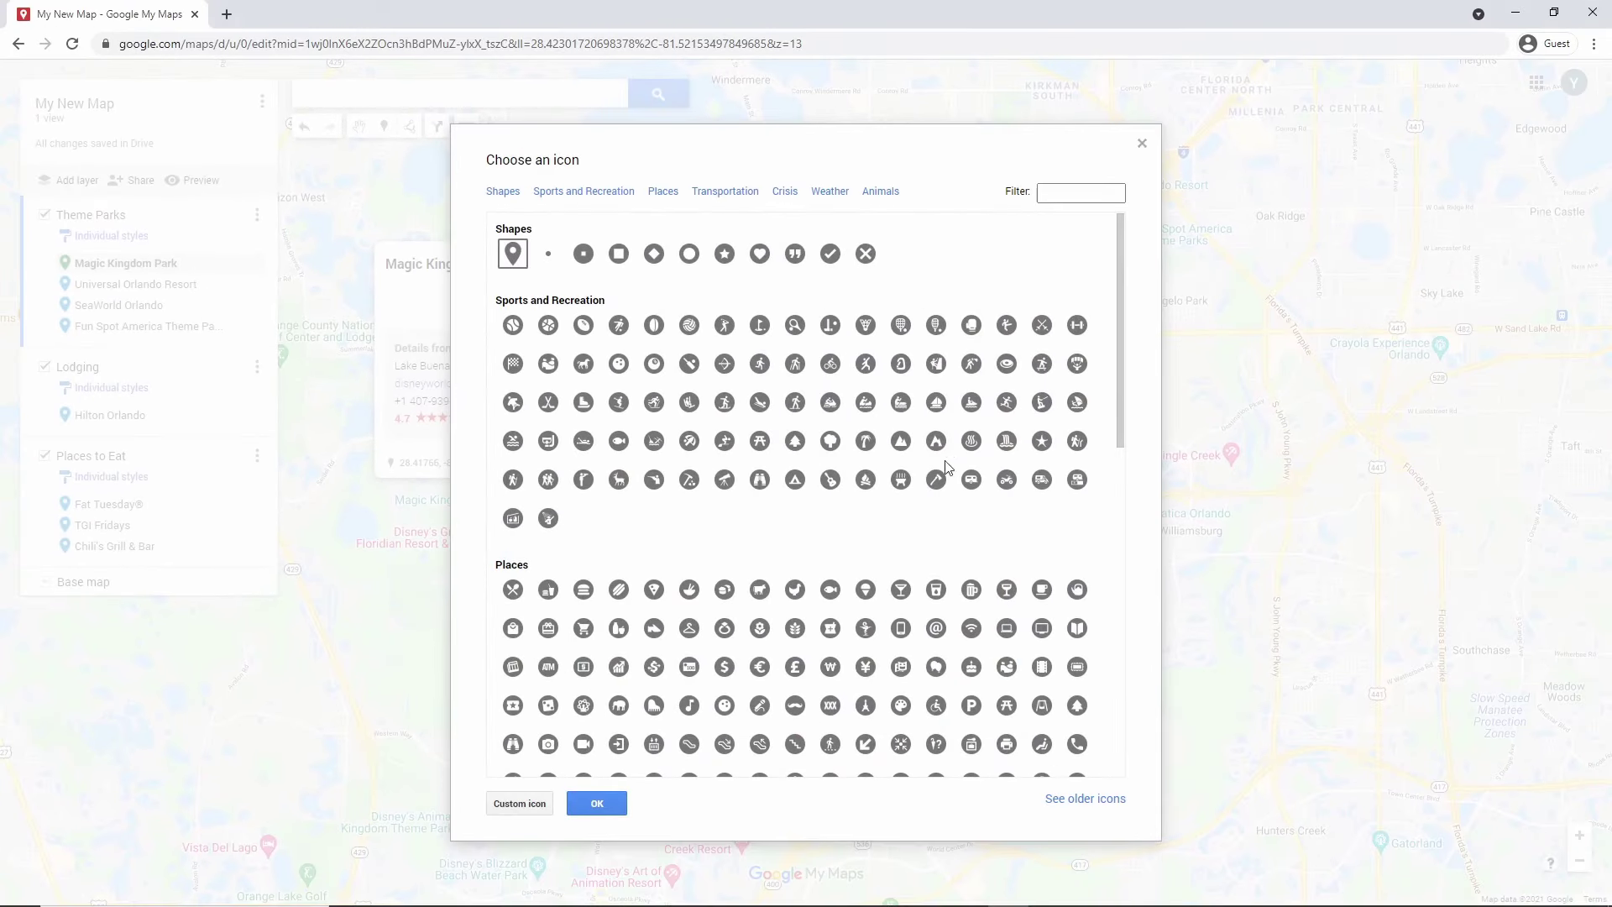
Filter the icons by 'amu' and pick the theme-park icon for Magic Kingdom Park.
drag(1117, 246, 1201, 583)
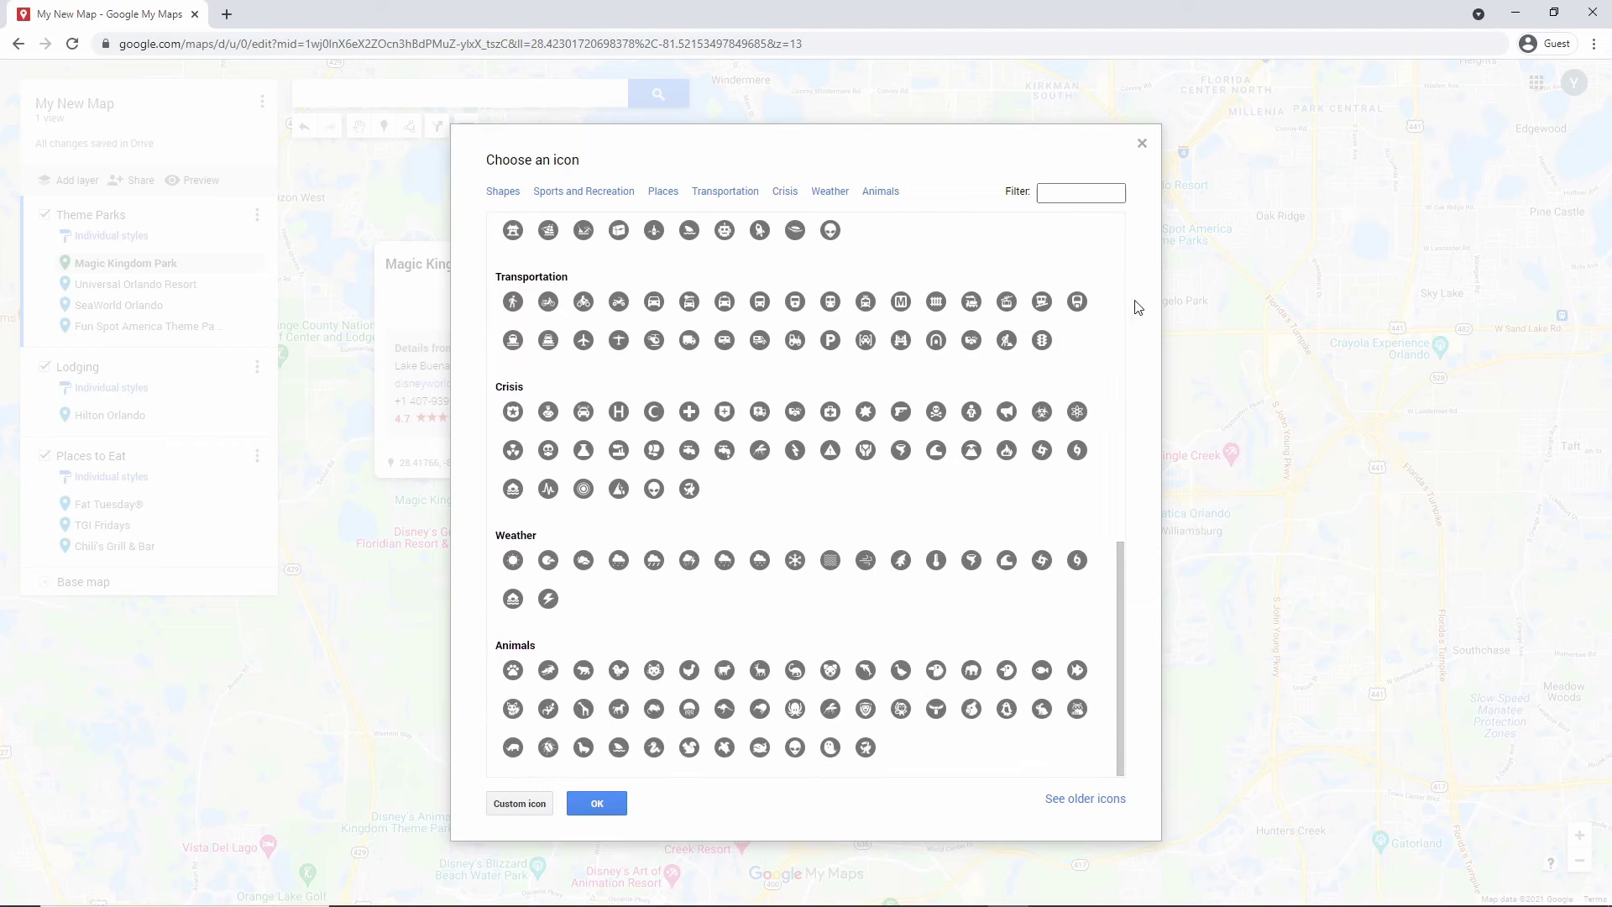
click(1081, 192)
text(amuse)
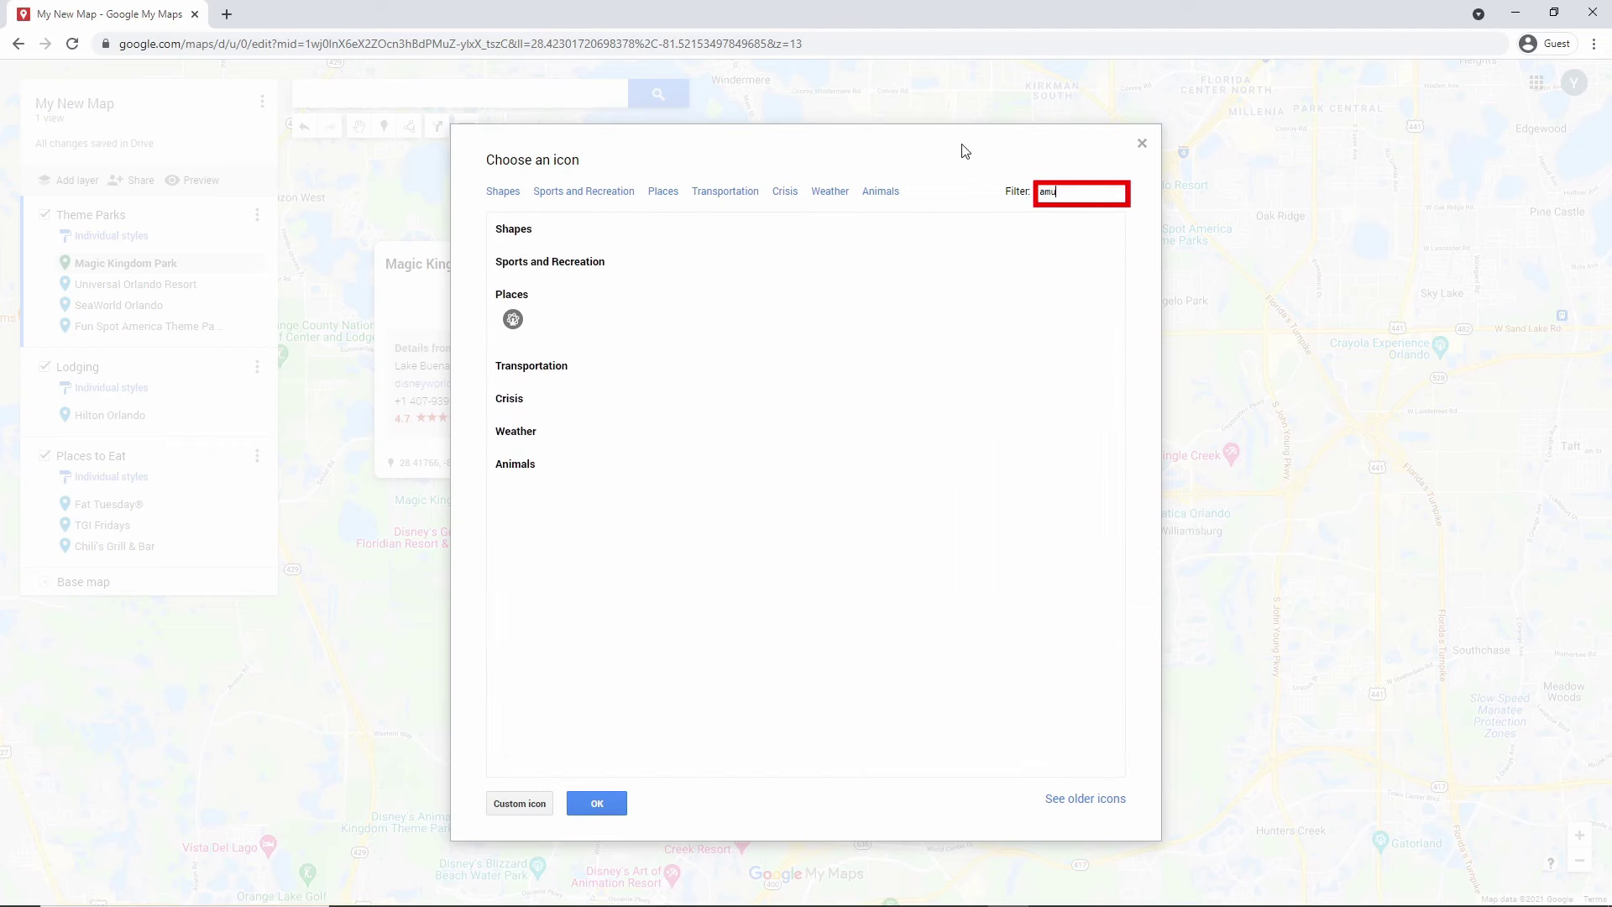
click(514, 322)
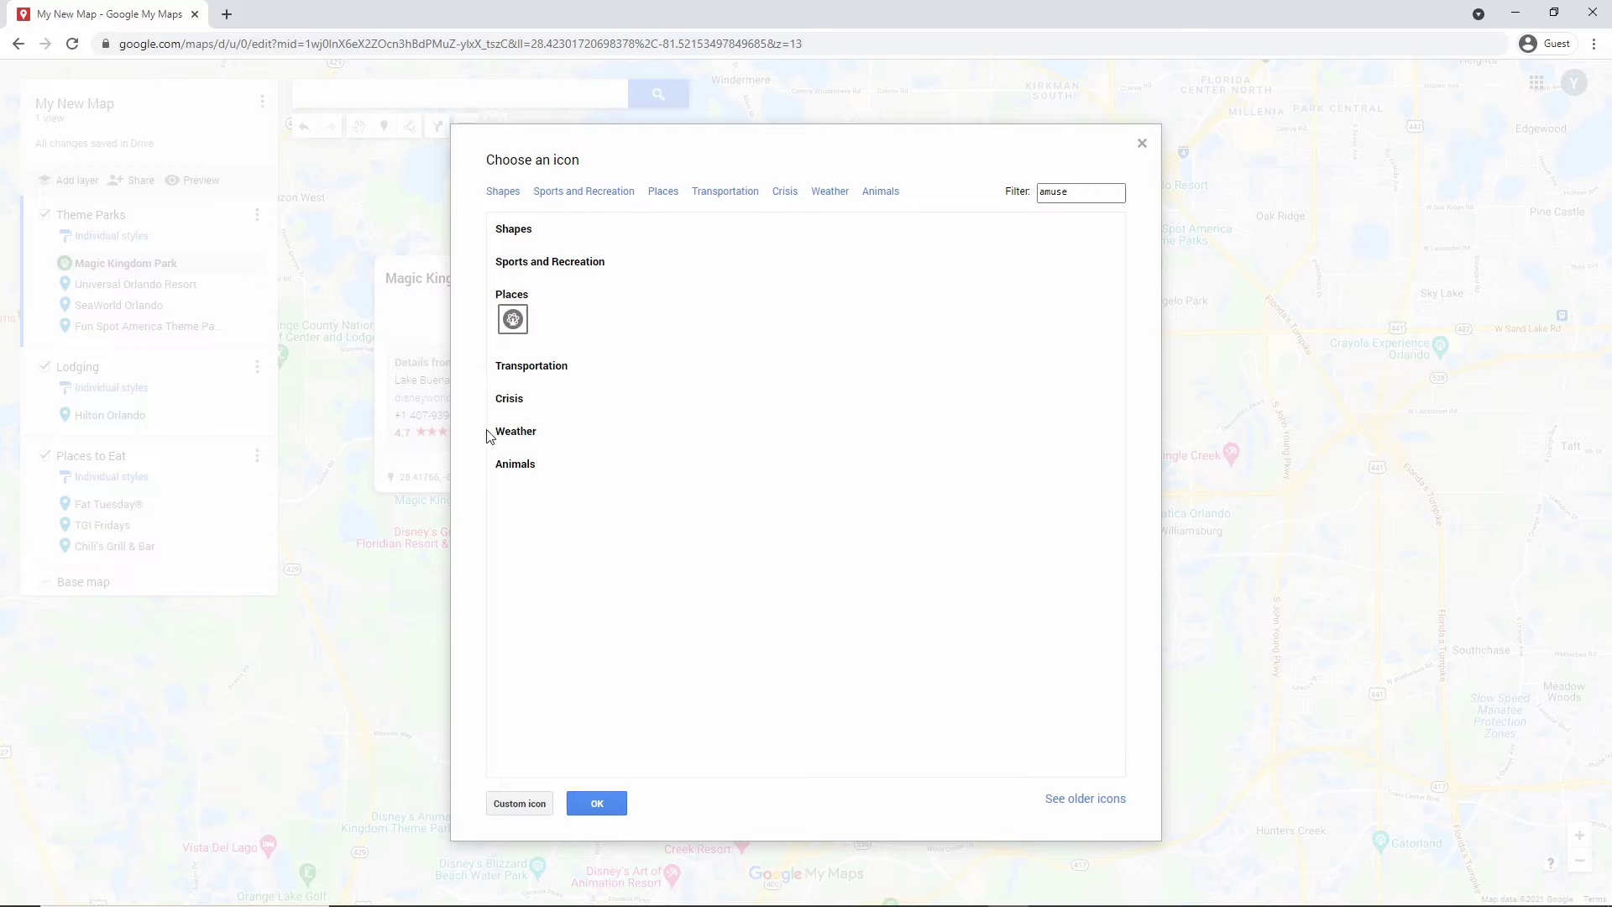
Browse the custom icon import sources, cancel, and confirm the theme-park icon.
click(517, 806)
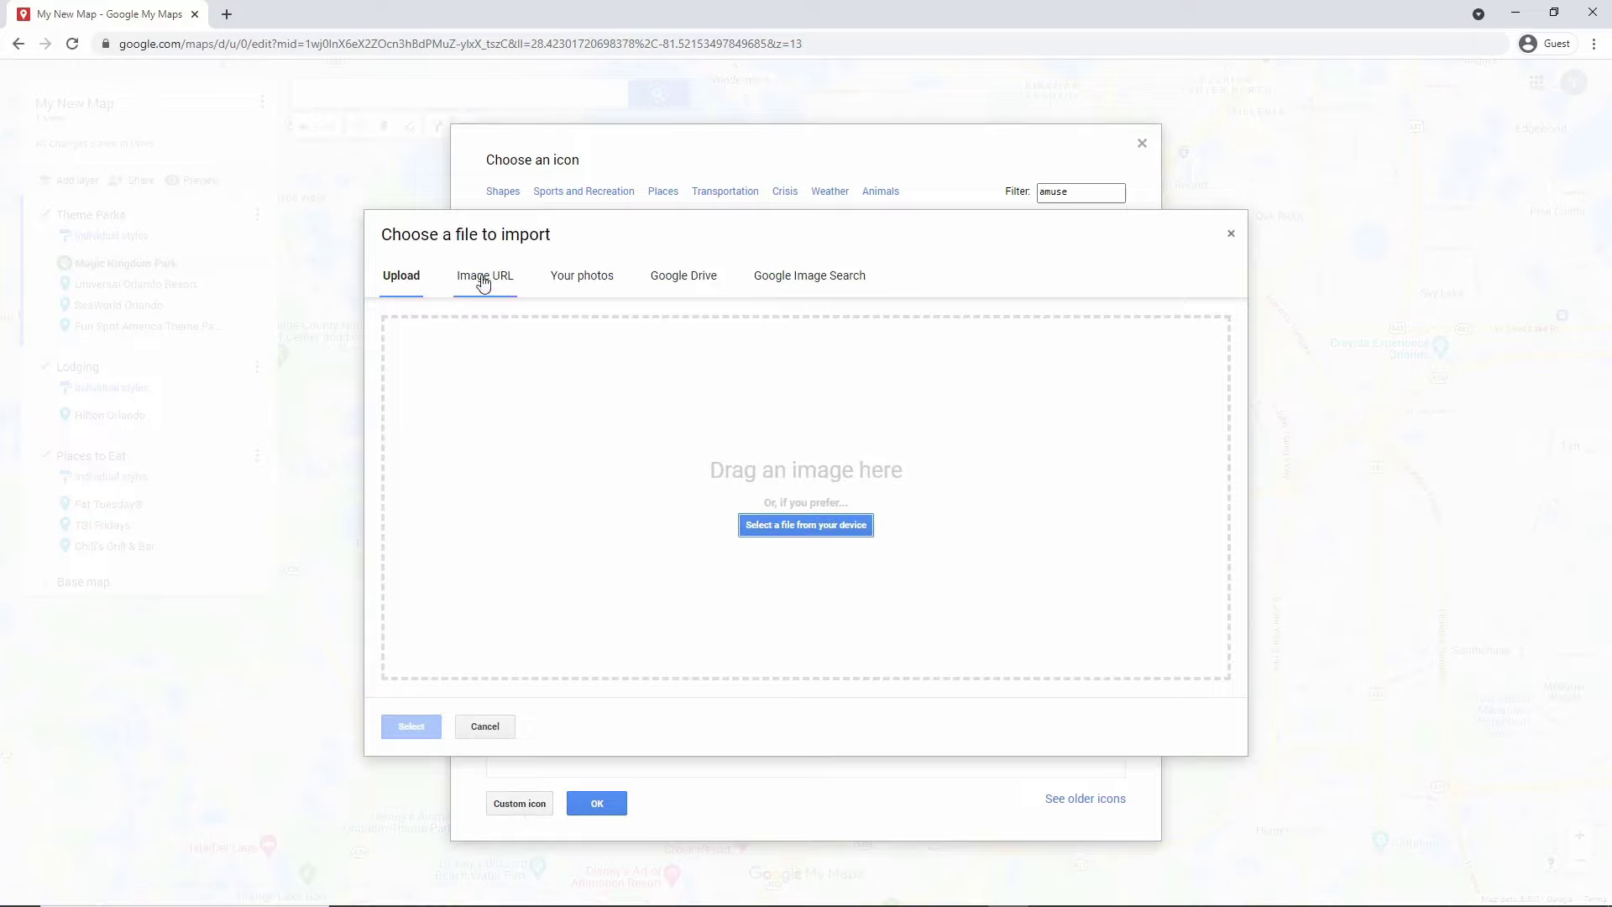
click(487, 280)
click(579, 281)
click(680, 288)
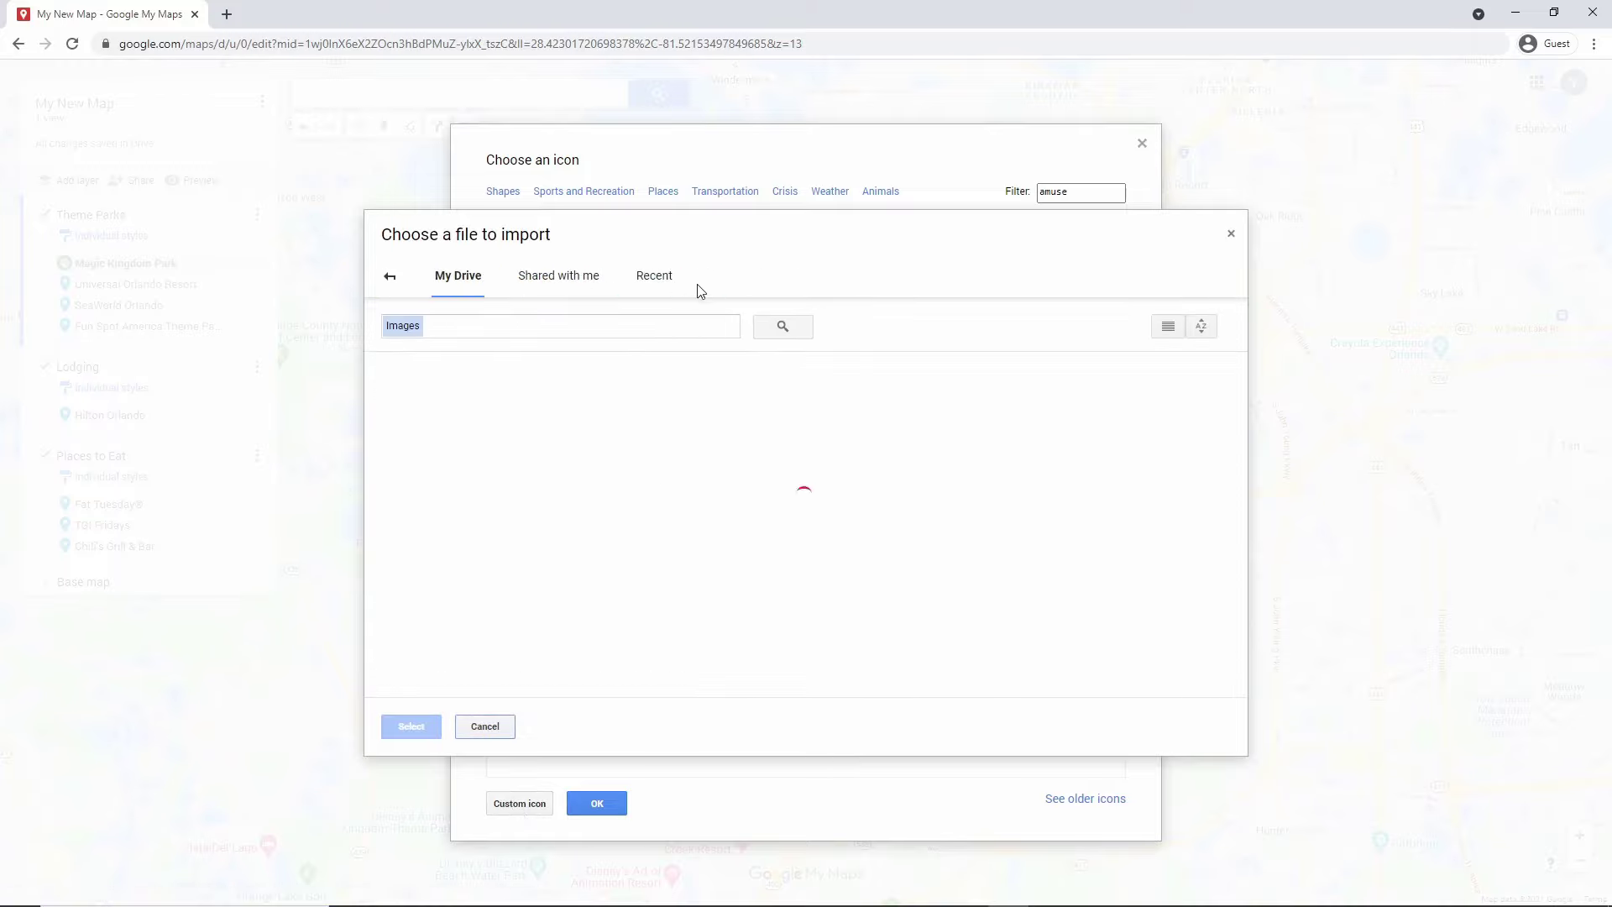
click(394, 279)
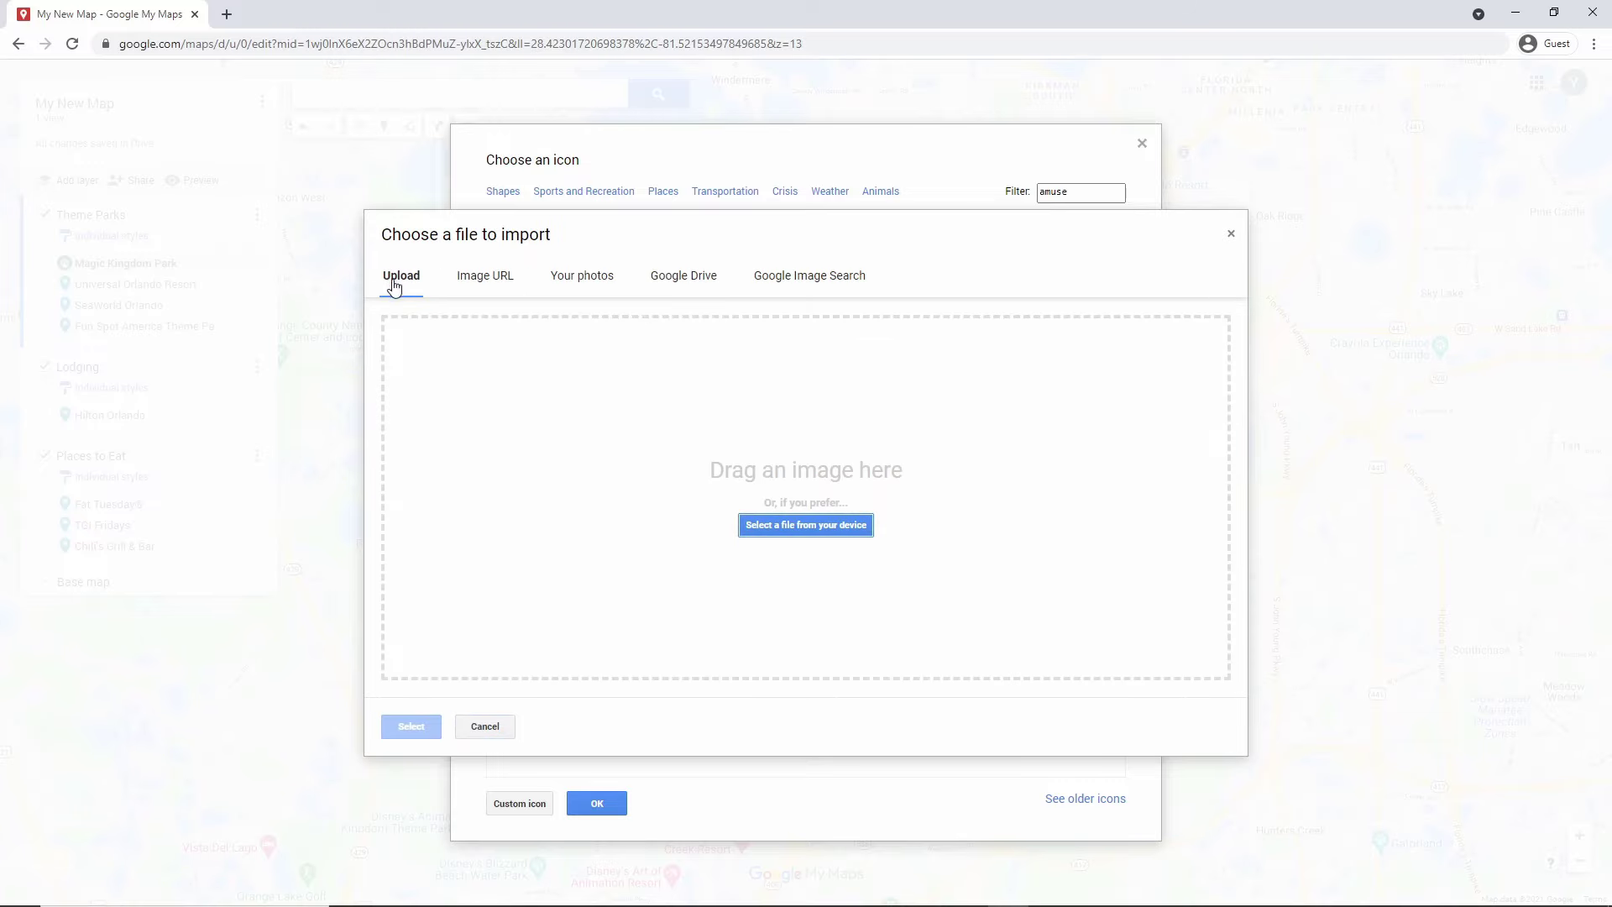
click(485, 727)
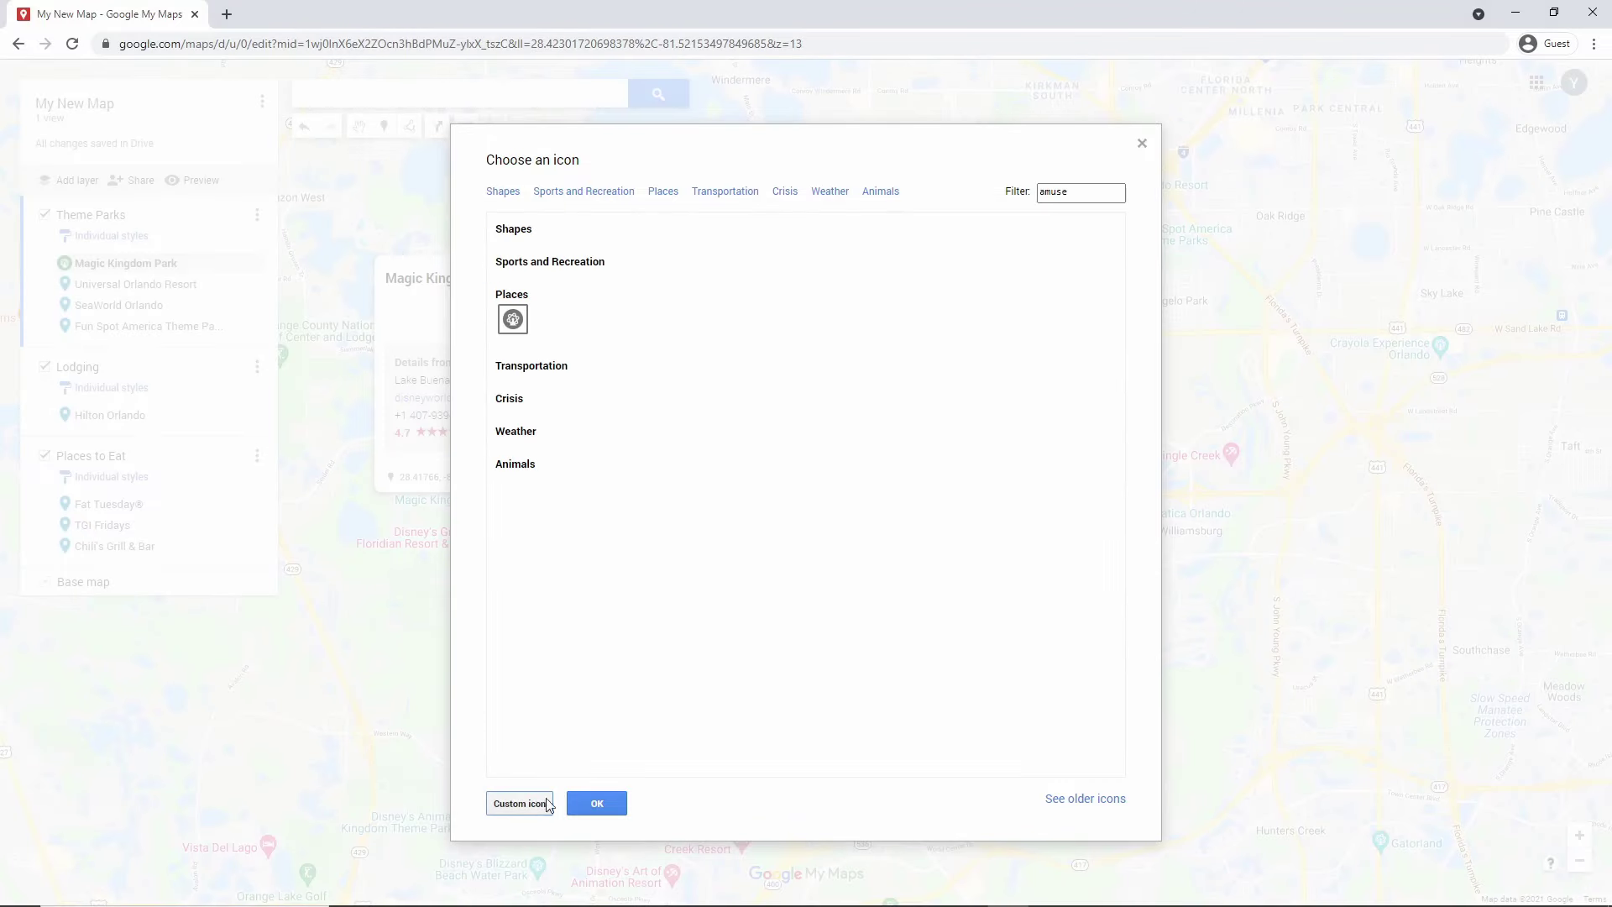
click(596, 803)
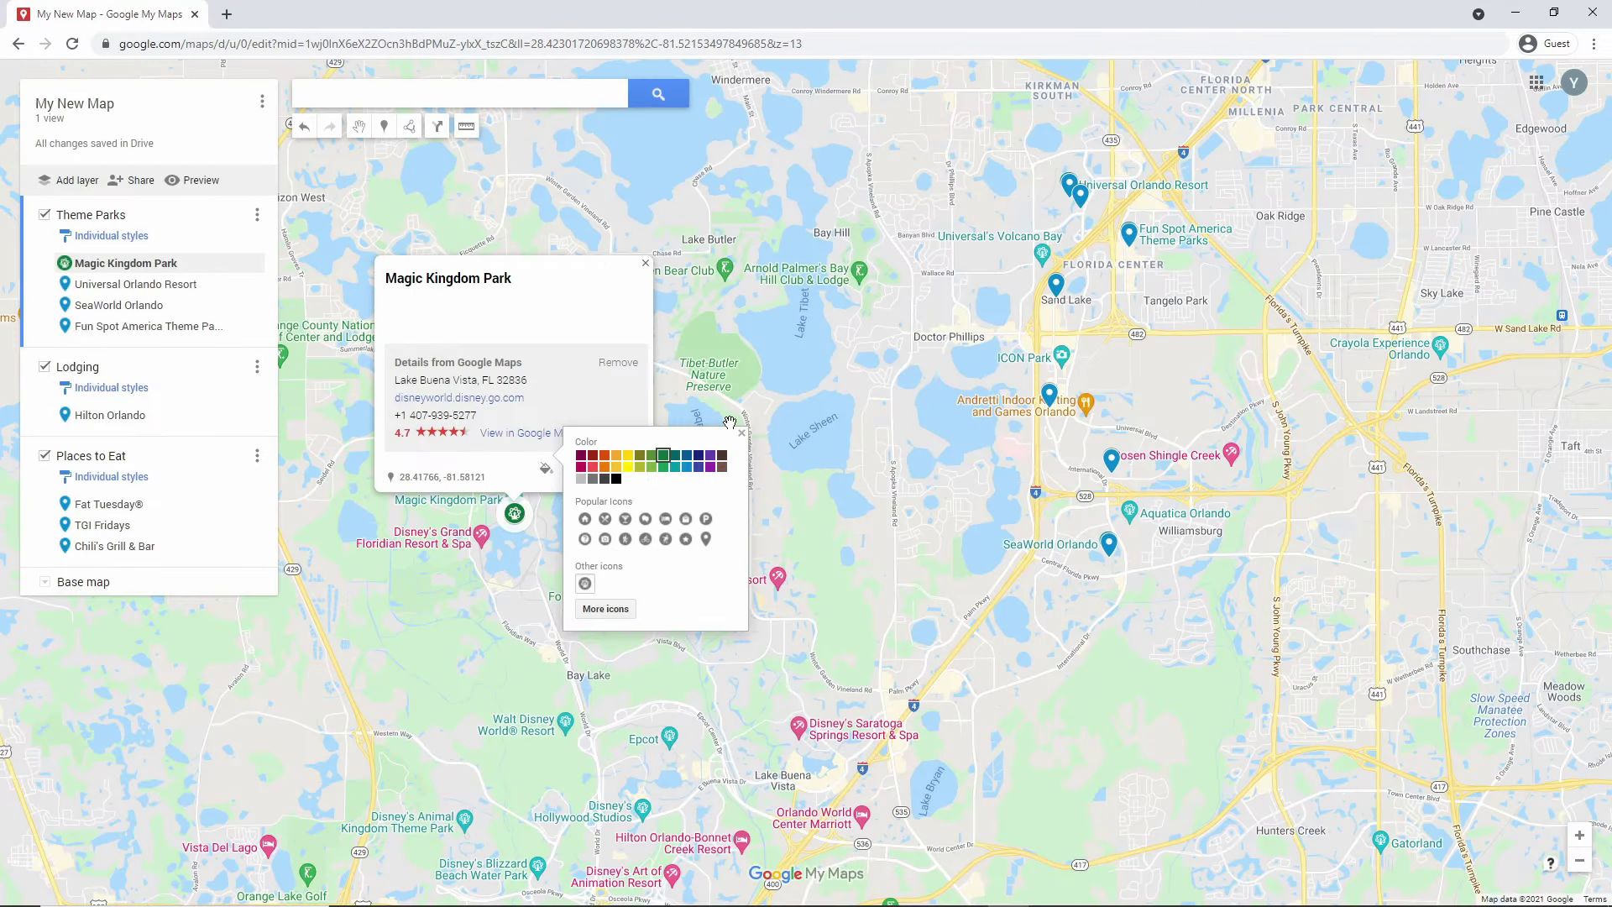
Give Universal Orlando, SeaWorld Orlando and Fun Spot America green theme-park icons.
click(139, 287)
click(250, 284)
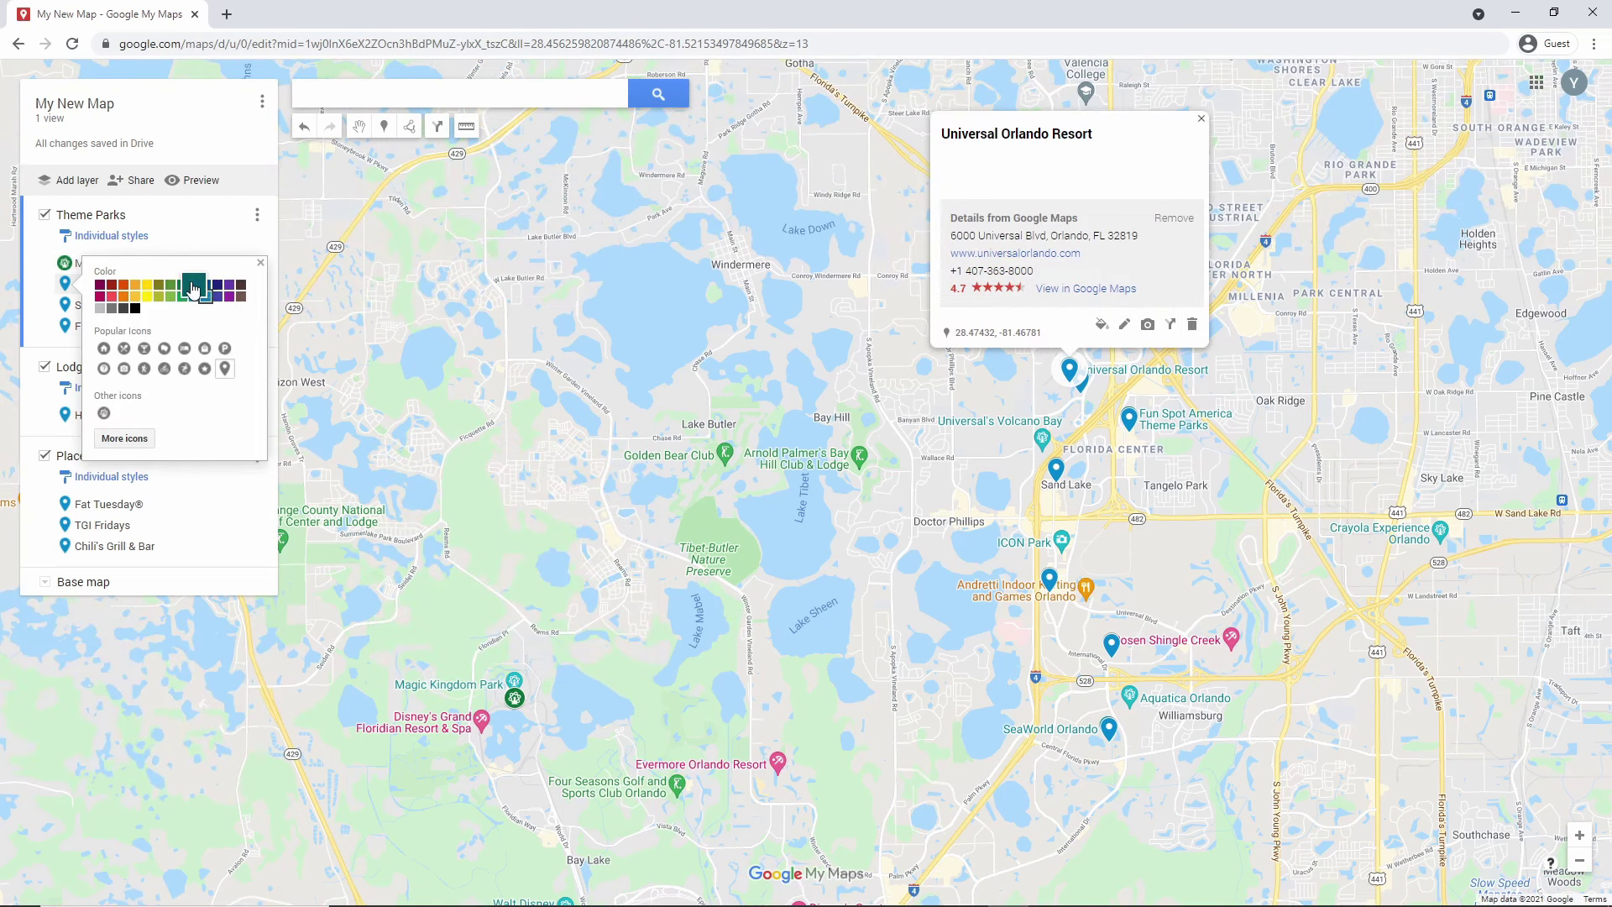
click(103, 412)
click(251, 305)
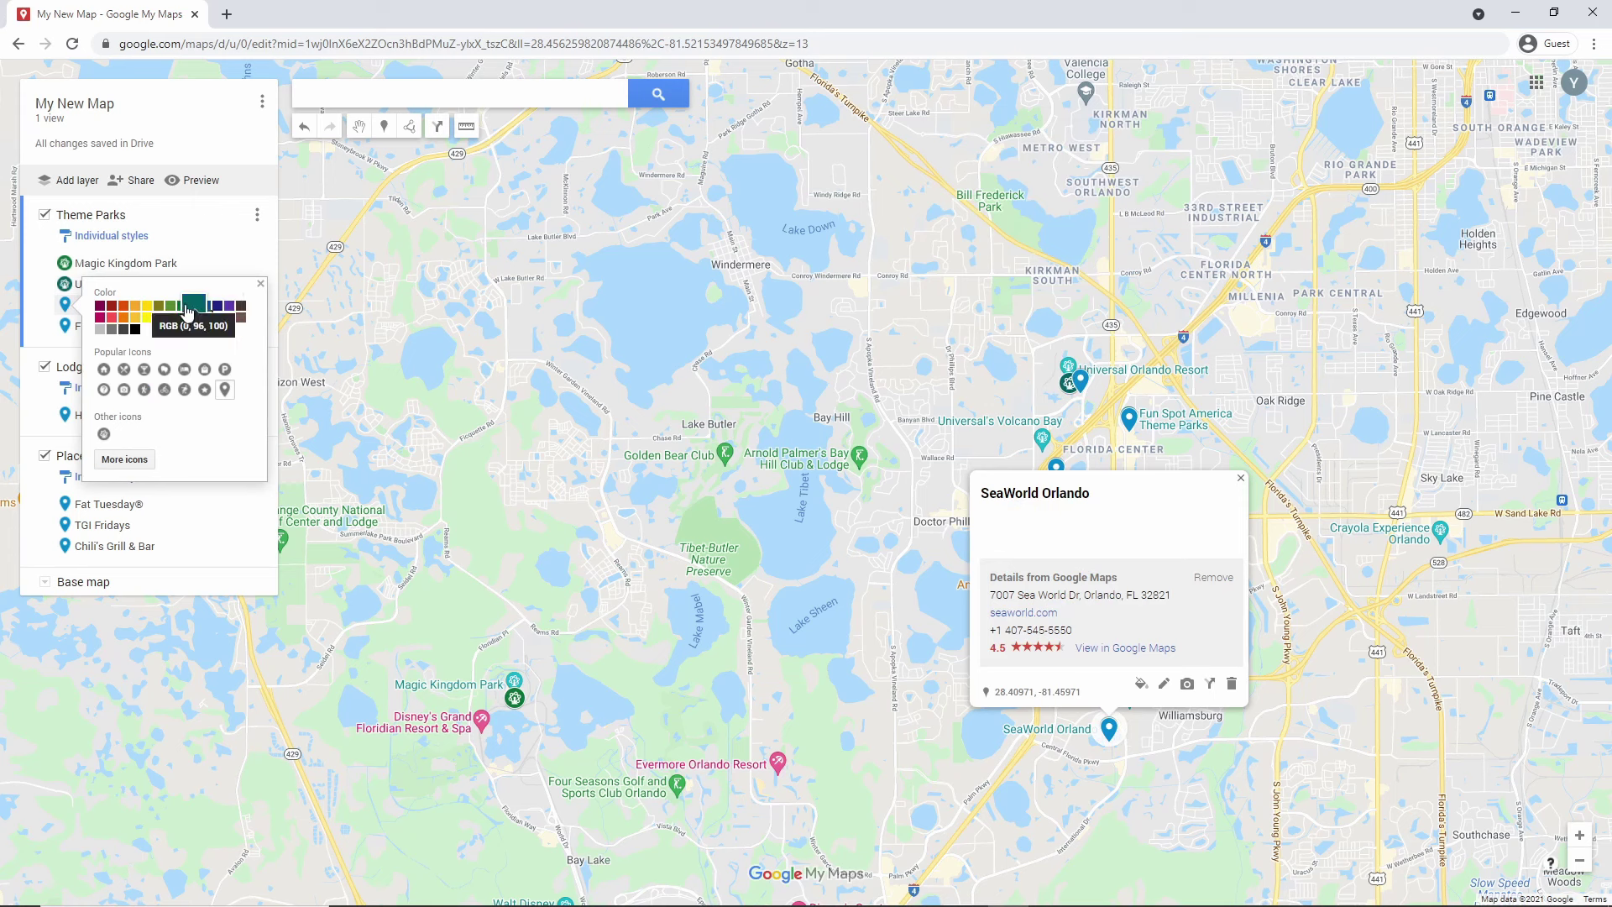
click(183, 305)
click(184, 389)
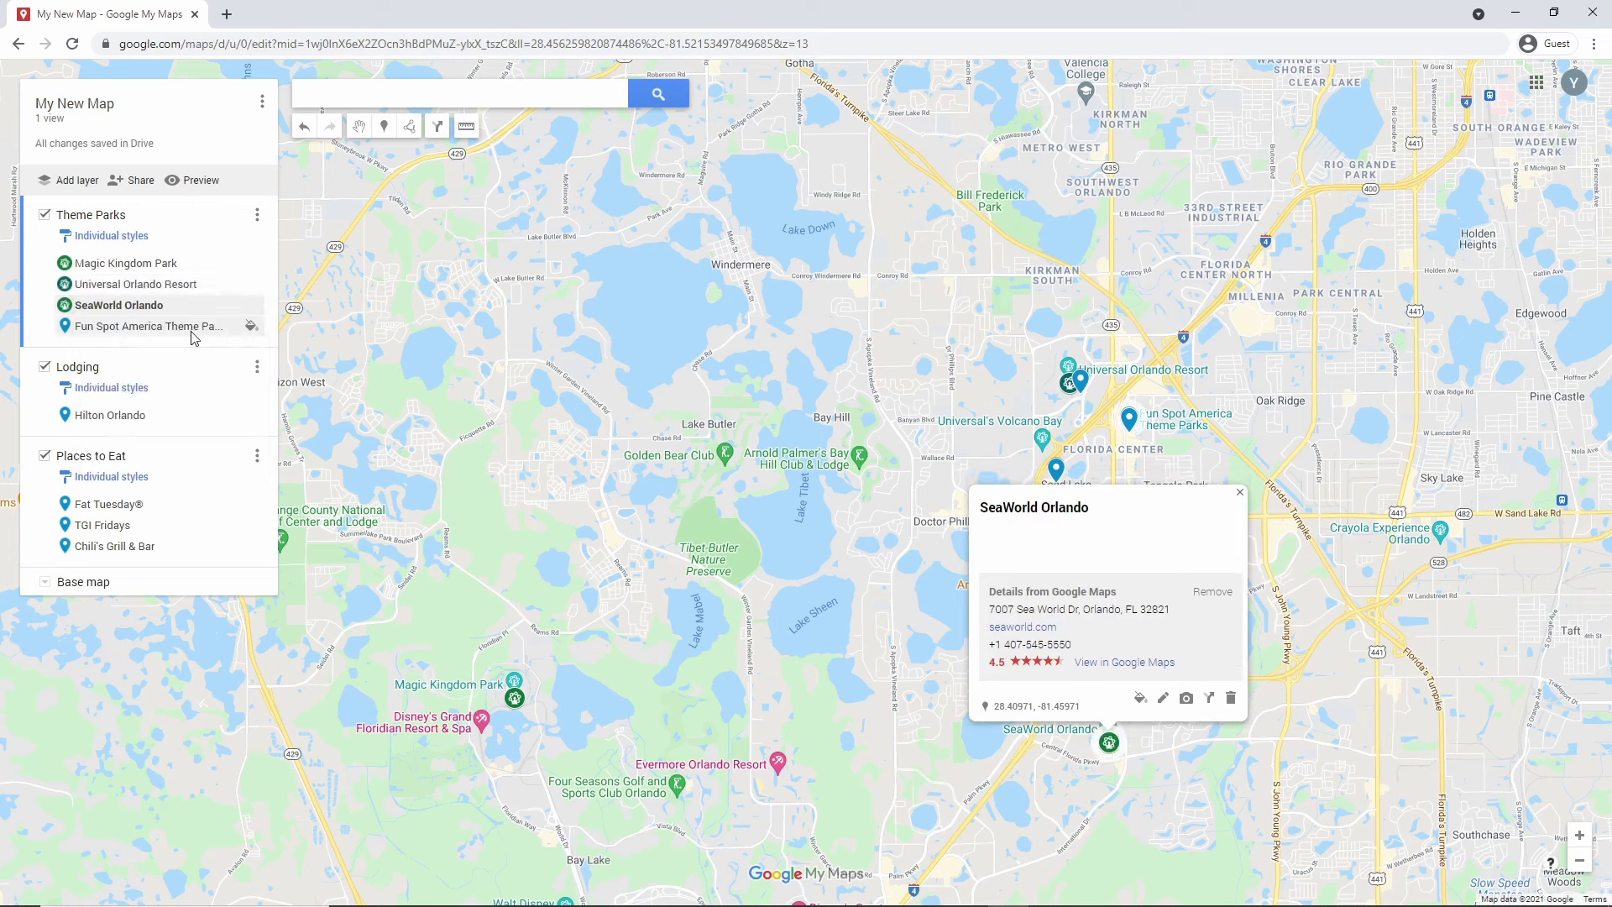
click(251, 326)
click(182, 332)
click(103, 455)
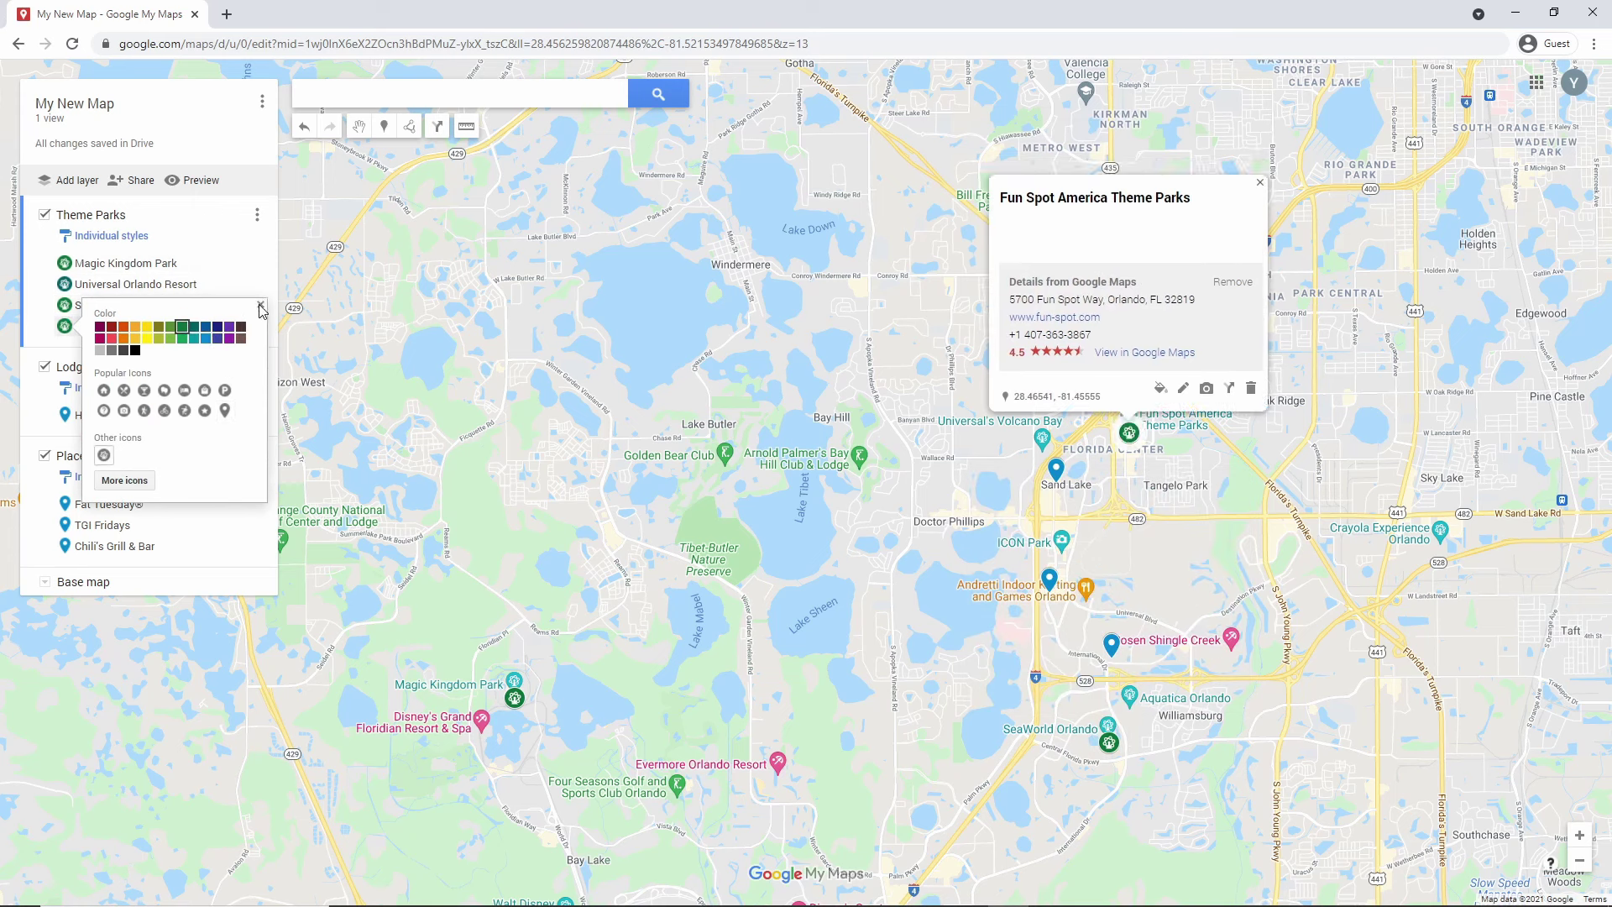
click(260, 304)
Give Hilton Orlando a purple bed icon.
click(250, 415)
click(228, 416)
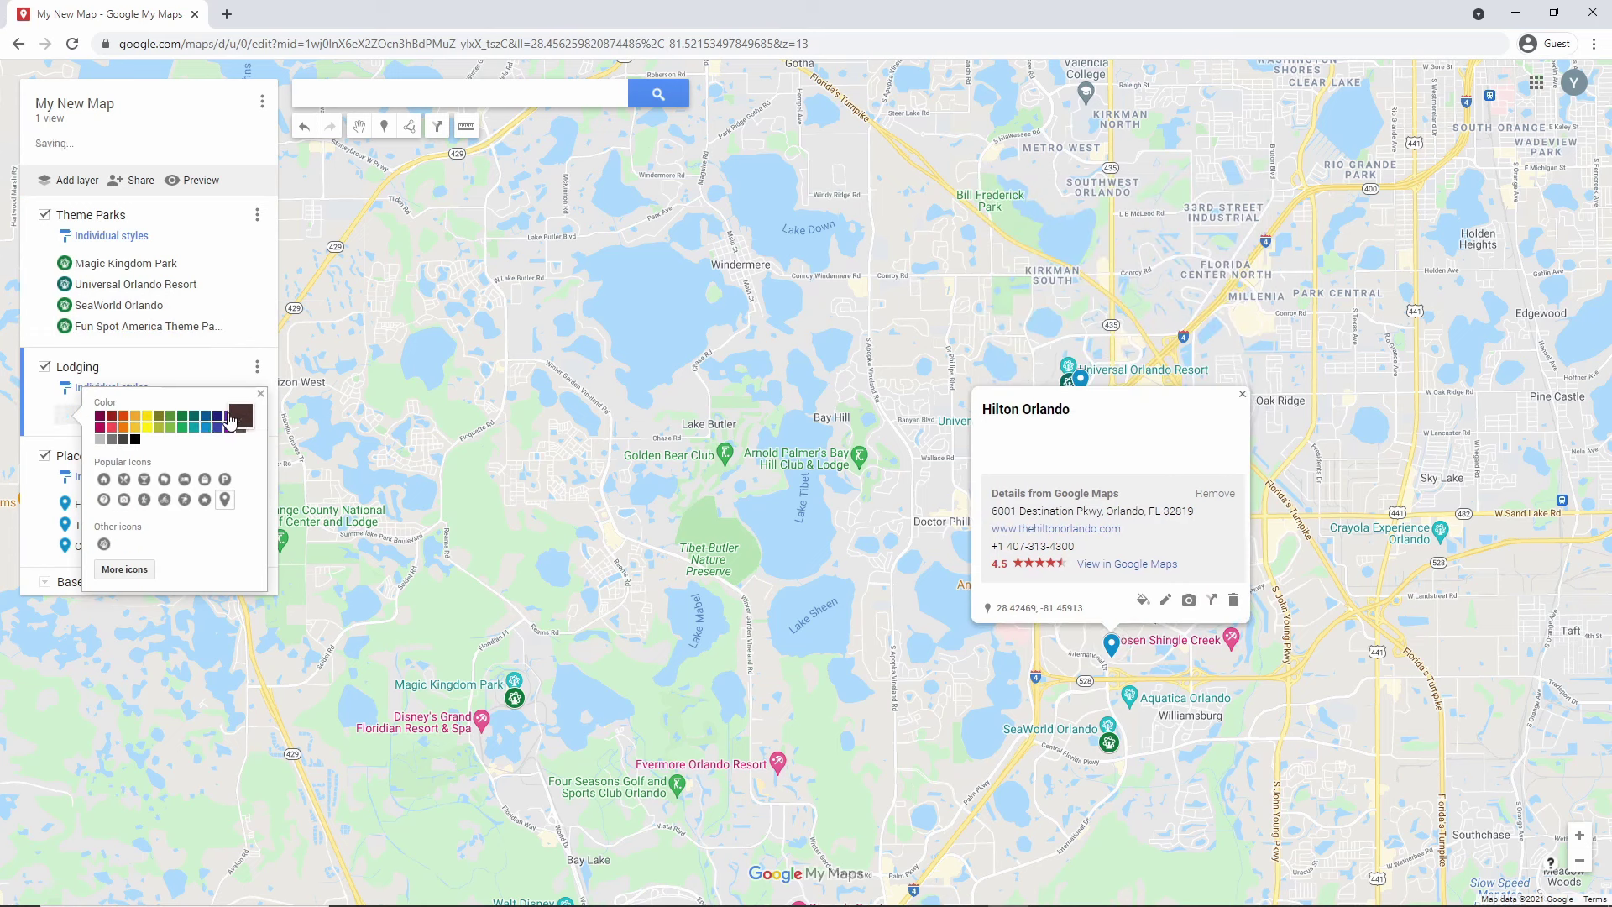
click(184, 479)
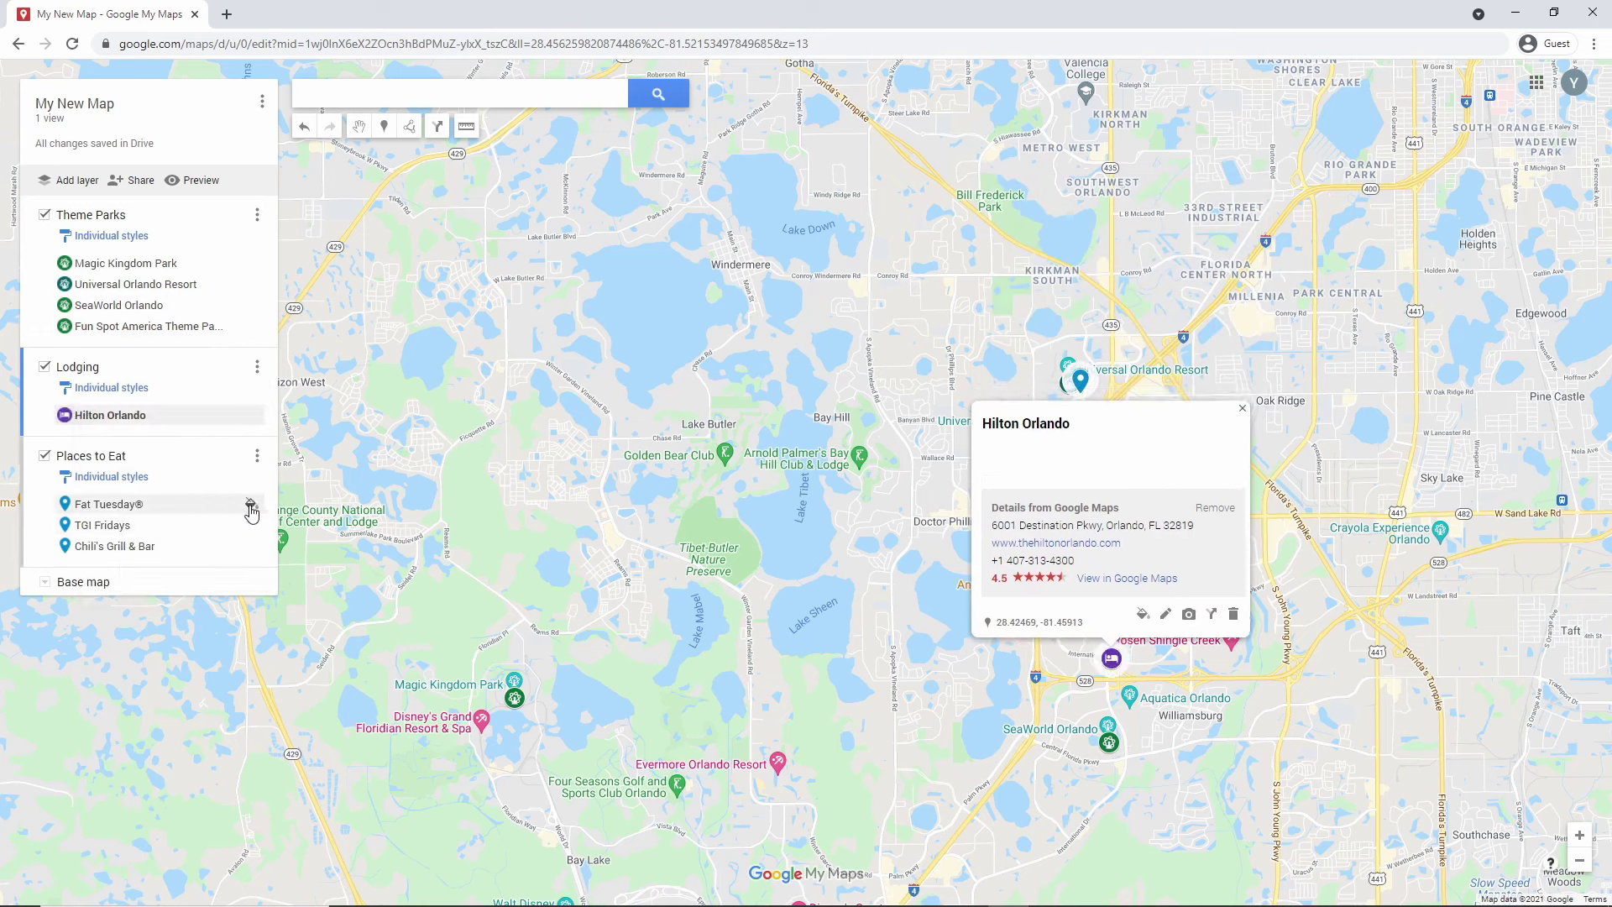
Give Fat Tuesday, TGI Fridays and Chili's Grill & Bar the blue restaurant icon.
click(252, 504)
click(125, 571)
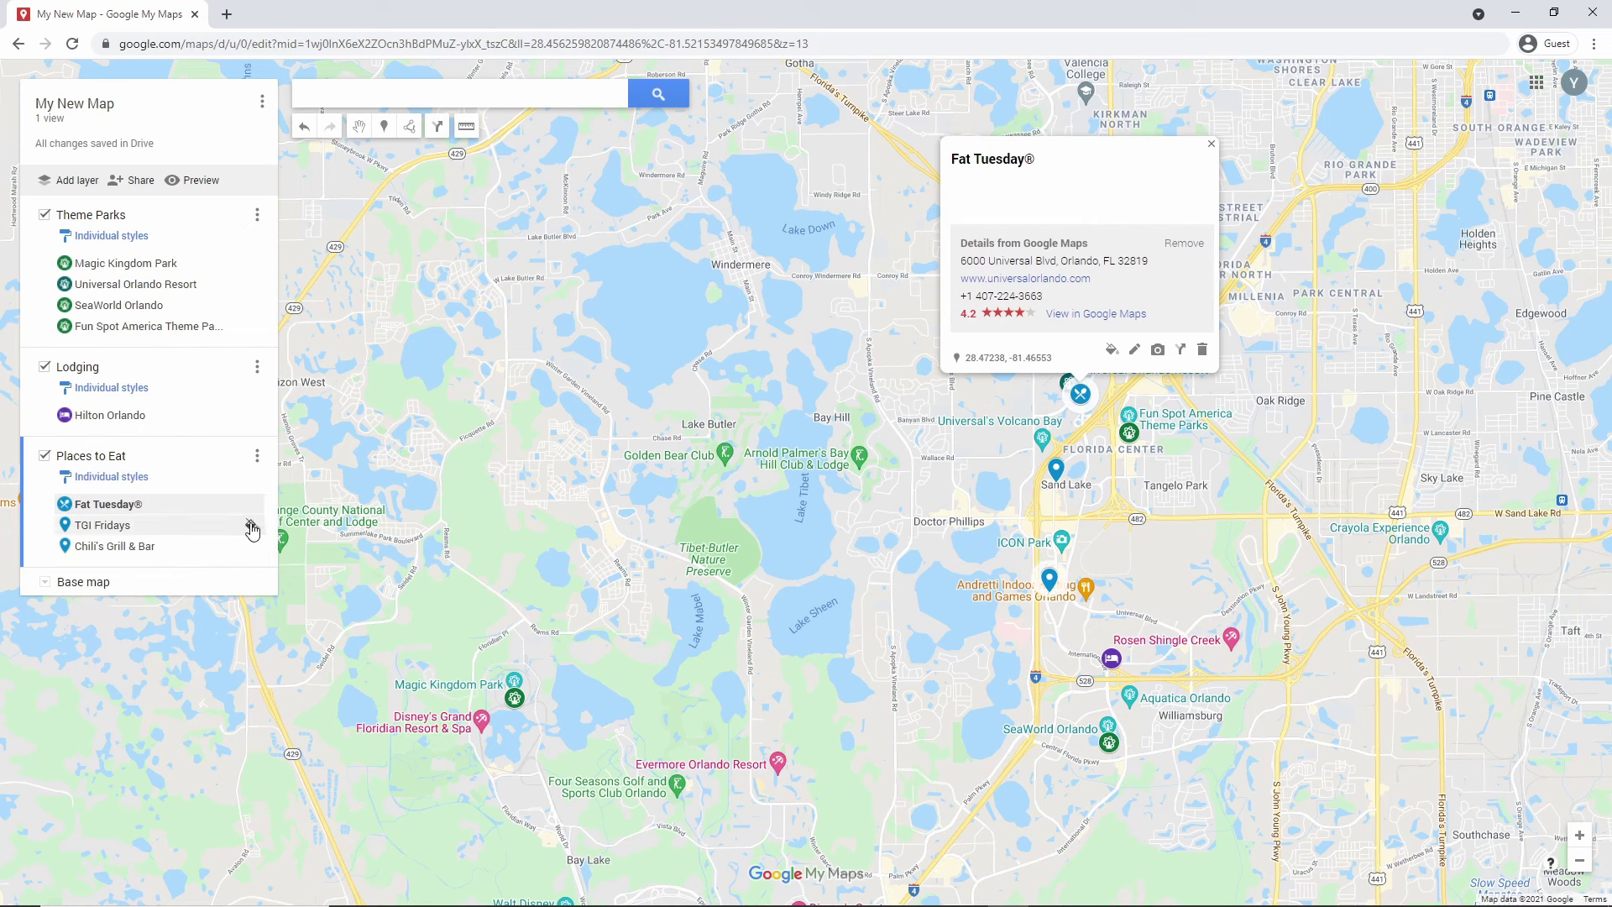
click(252, 525)
click(125, 591)
click(250, 546)
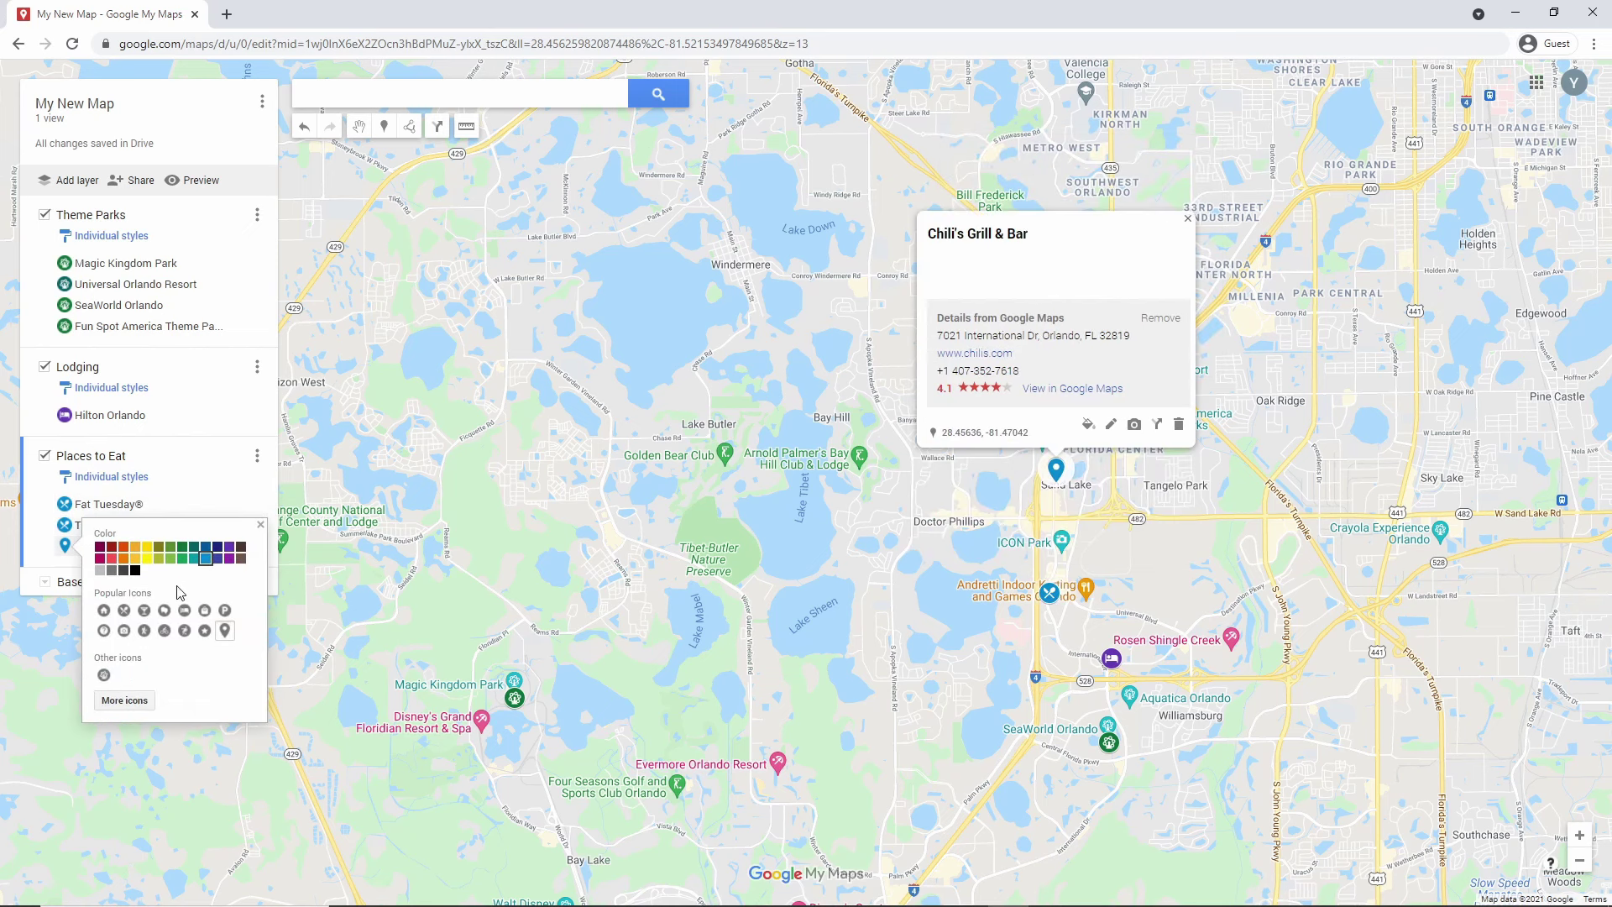
click(124, 610)
click(159, 652)
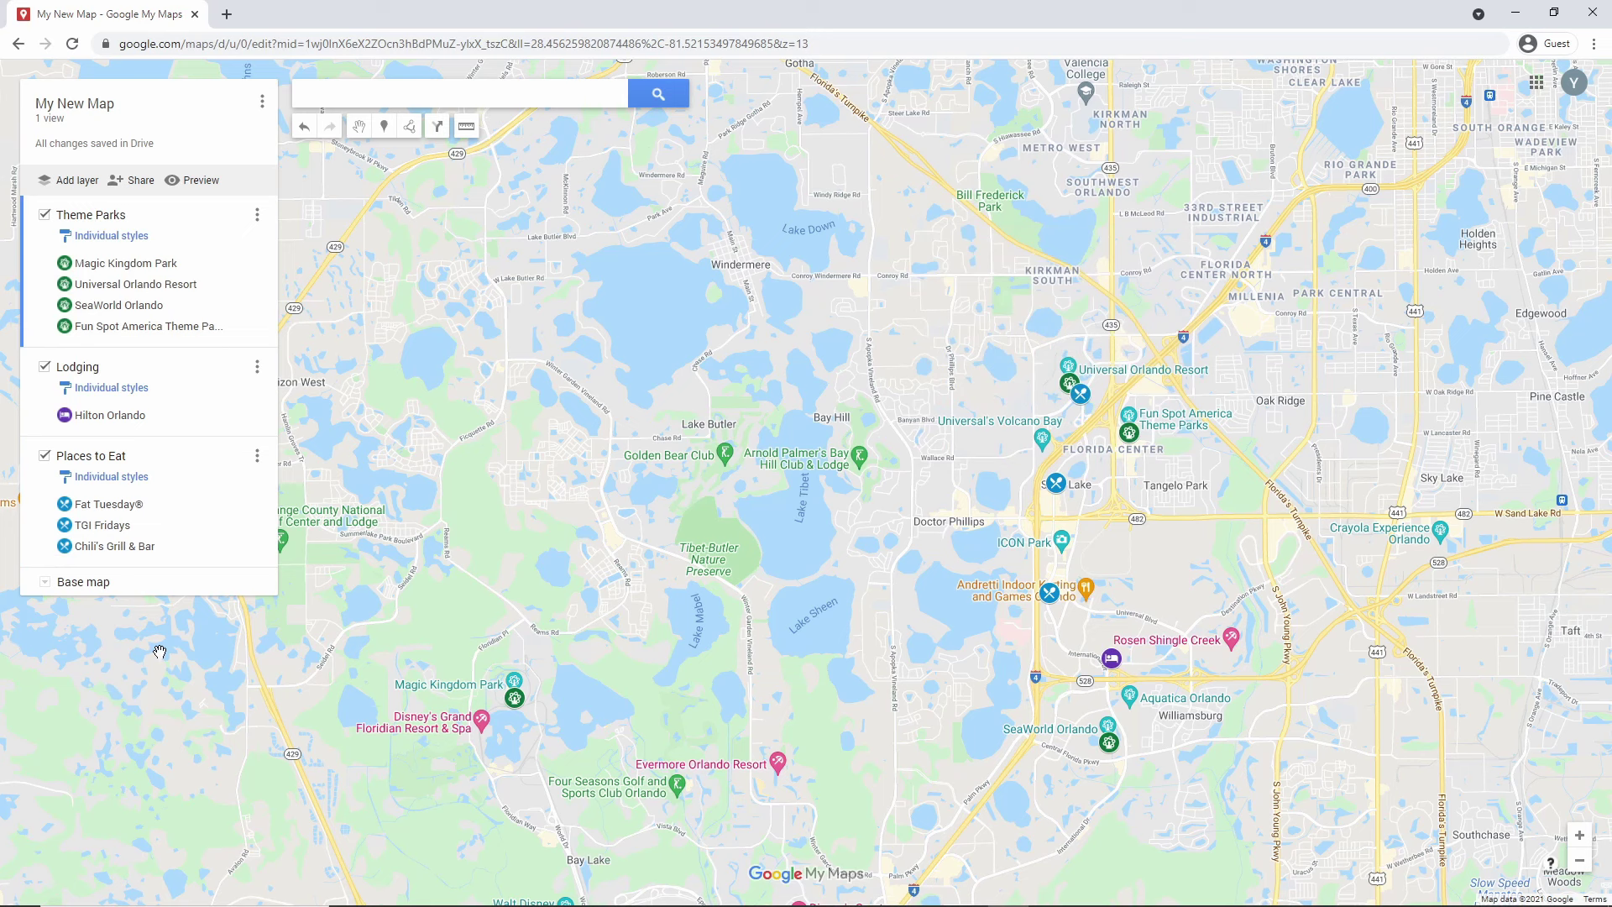
Upload disneytestpic.jpg to Magic Kingdom Park, save it, and reopen the place to confirm.
click(158, 262)
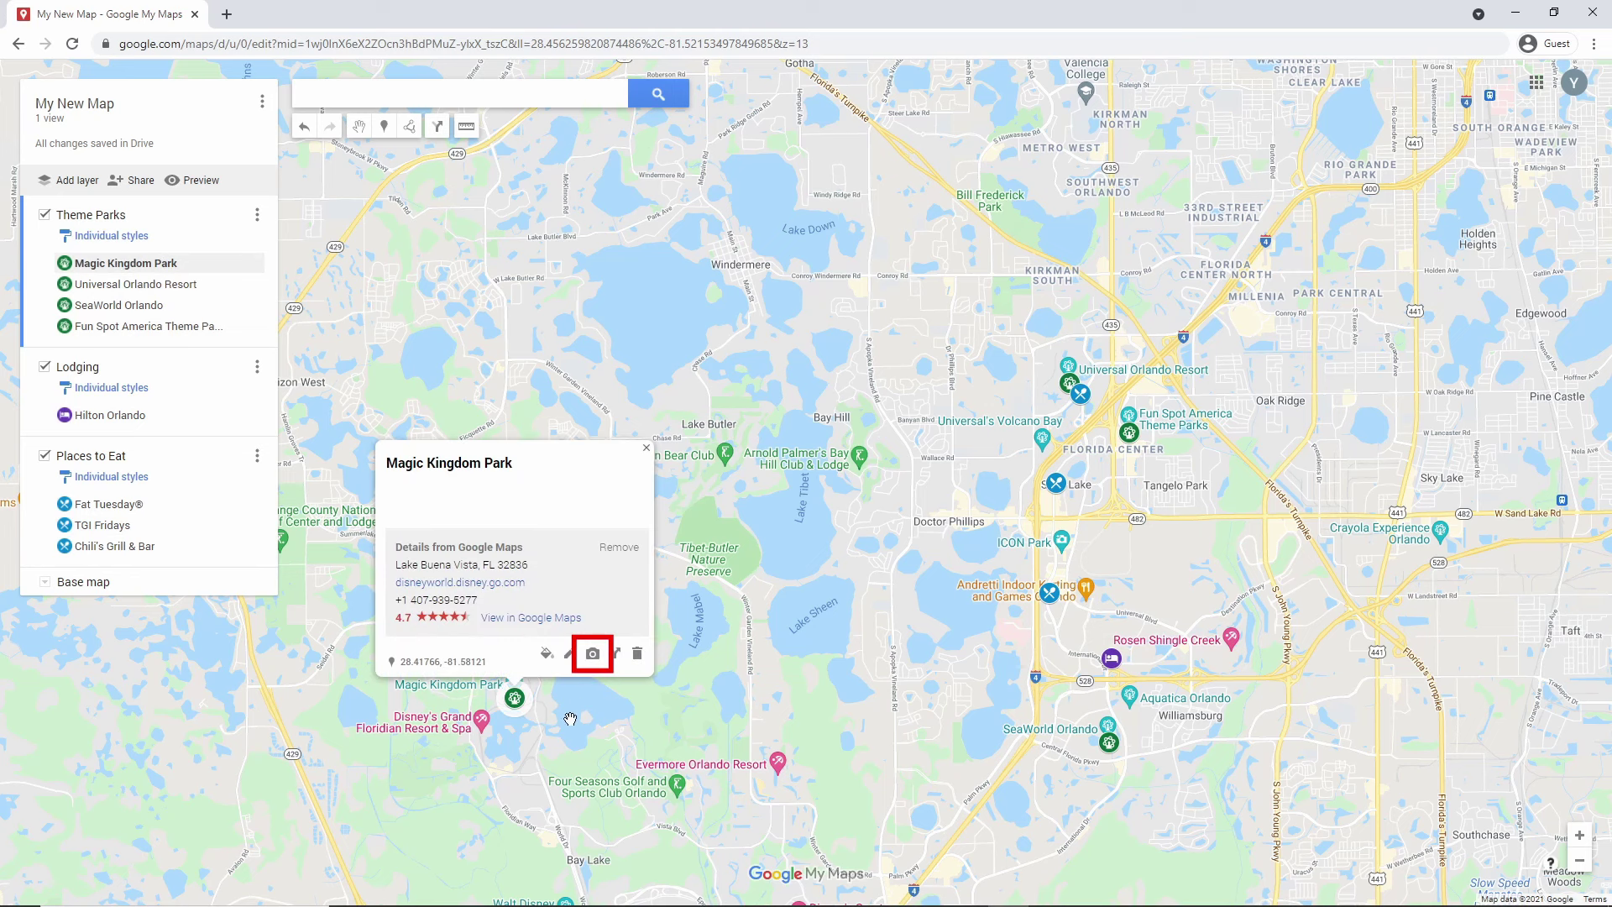
click(594, 658)
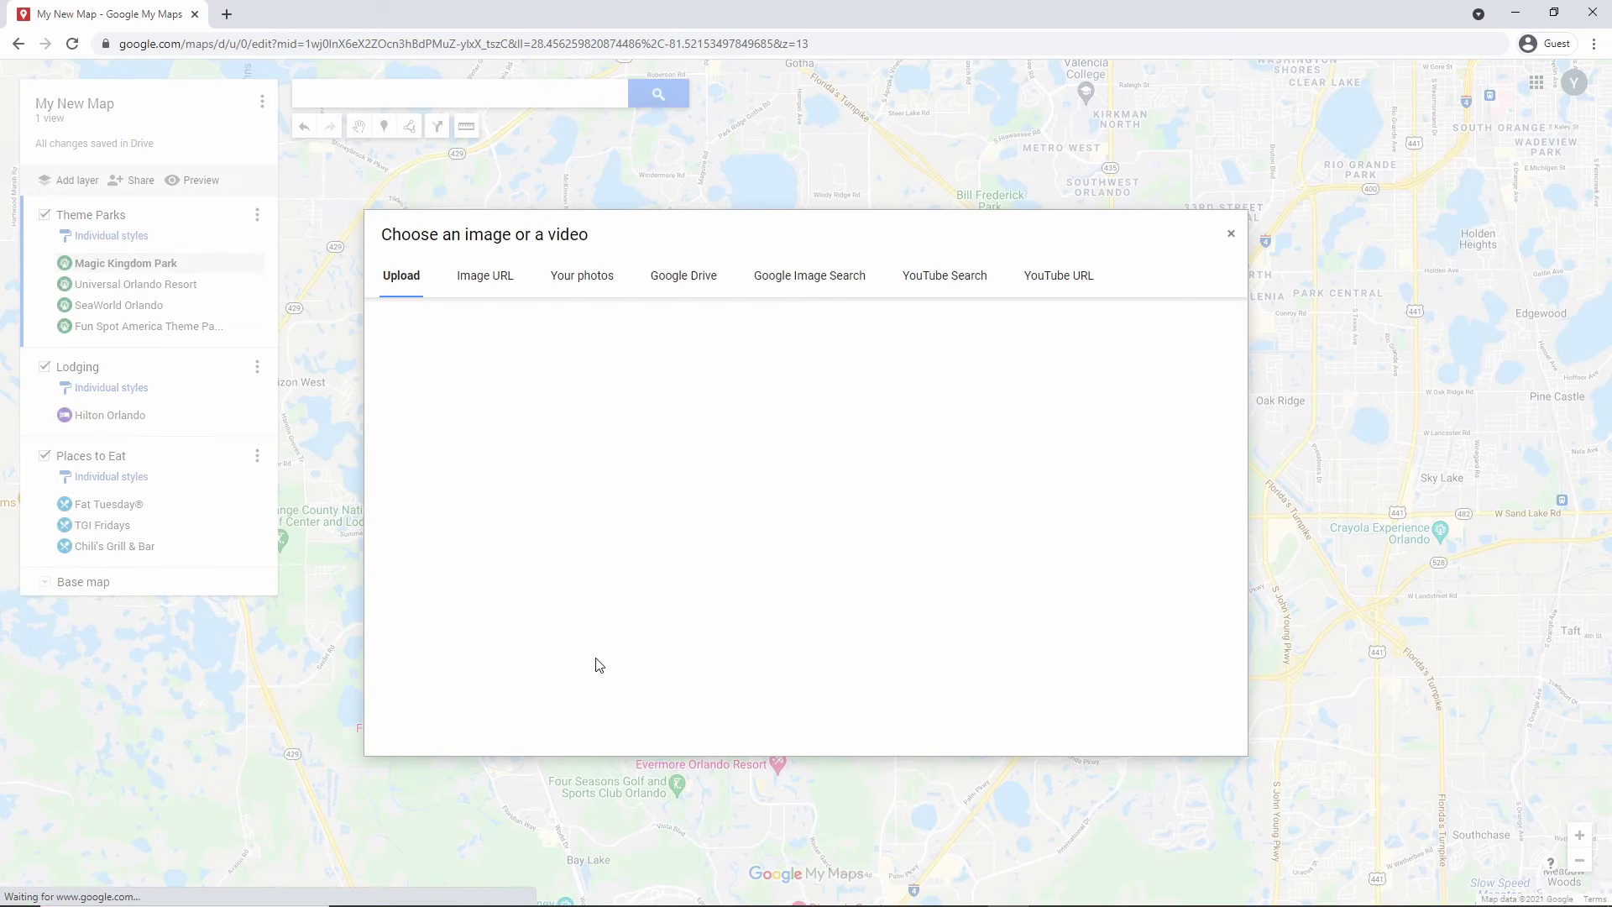
click(778, 527)
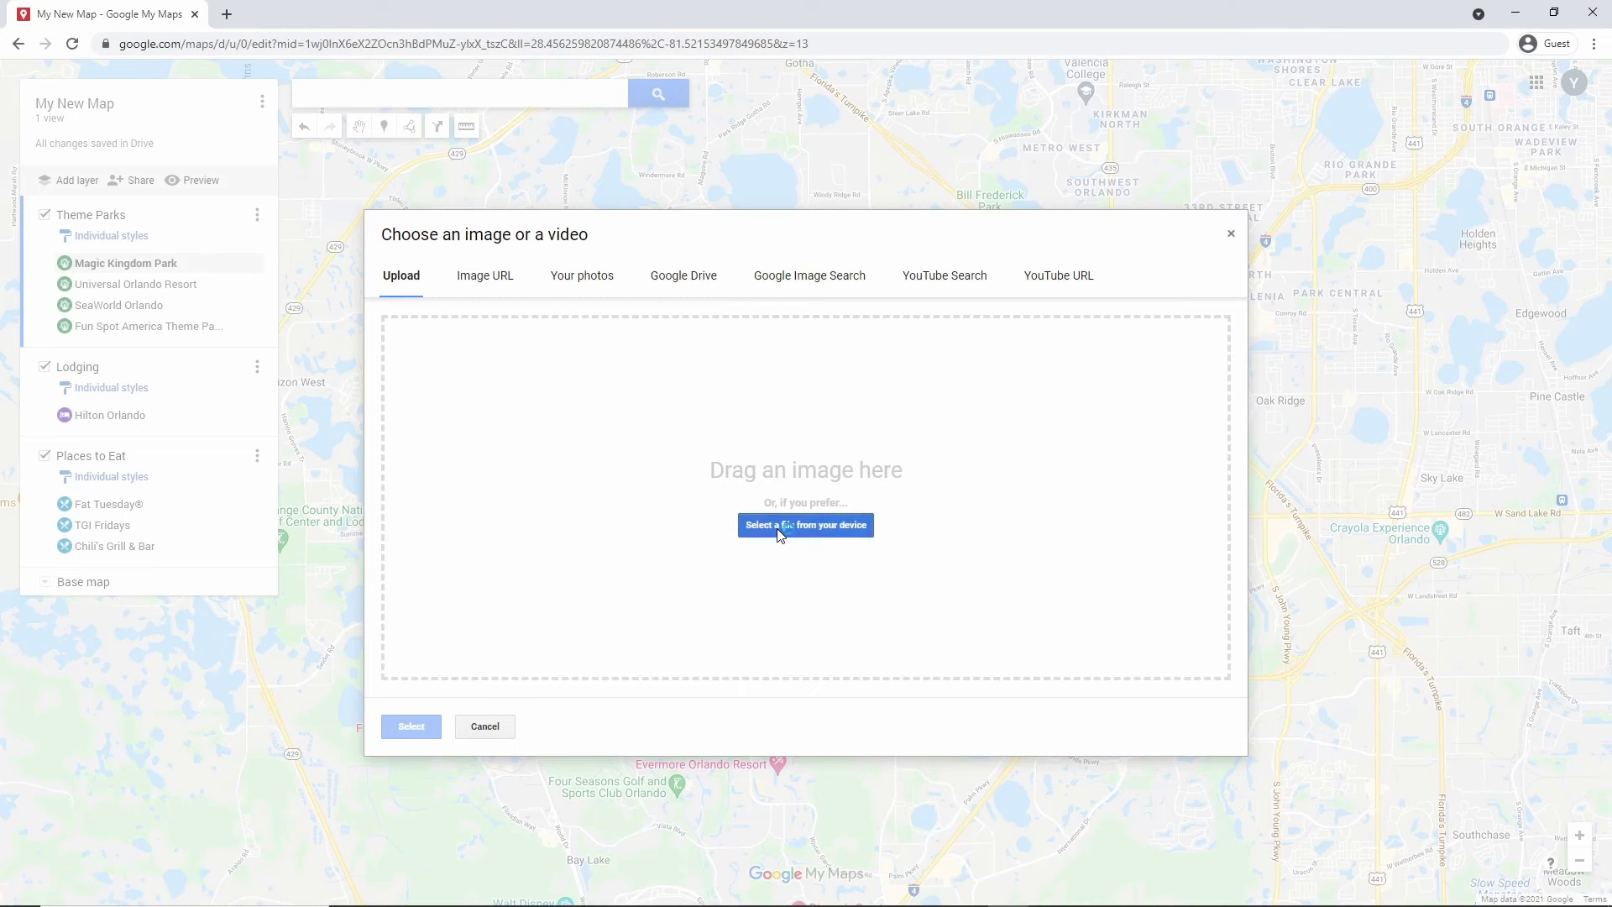
click(365, 178)
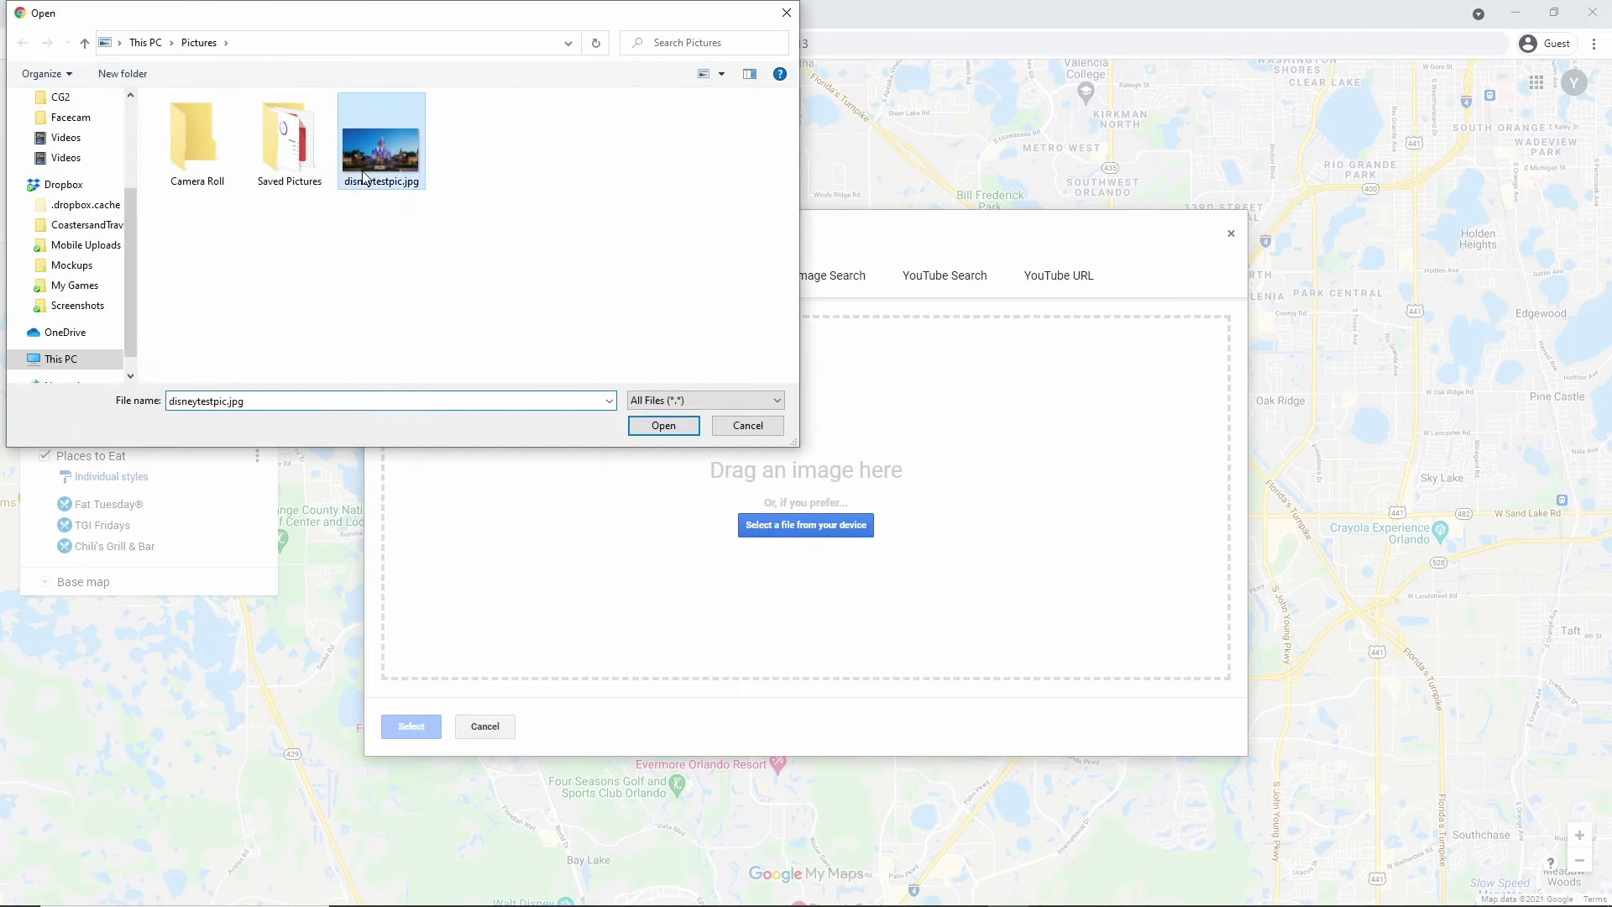
click(661, 425)
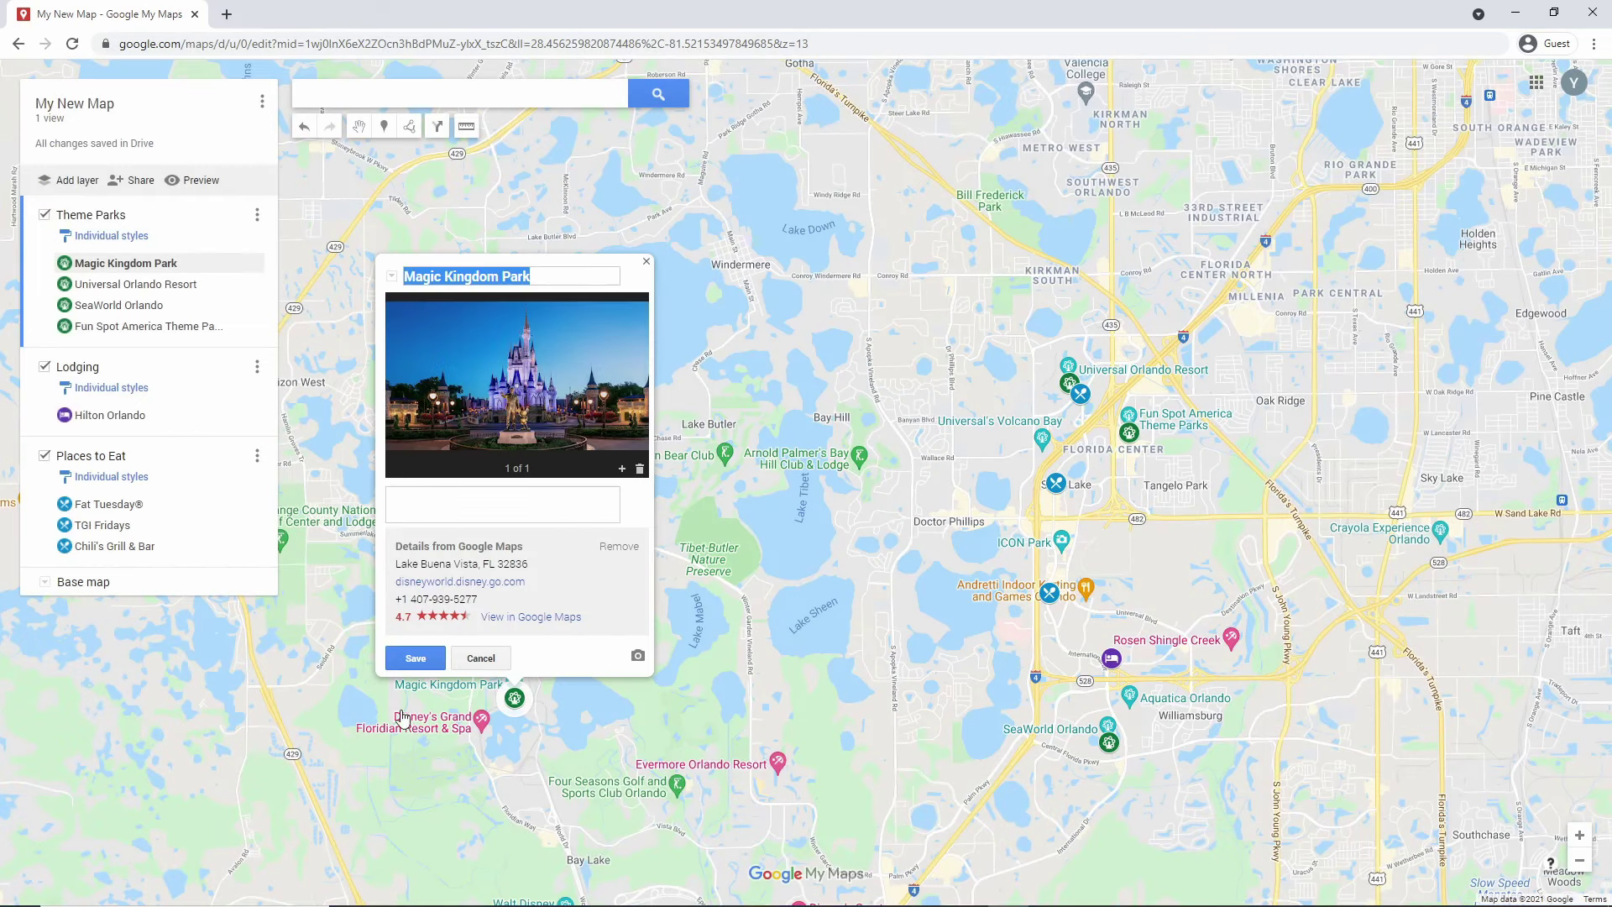
click(412, 659)
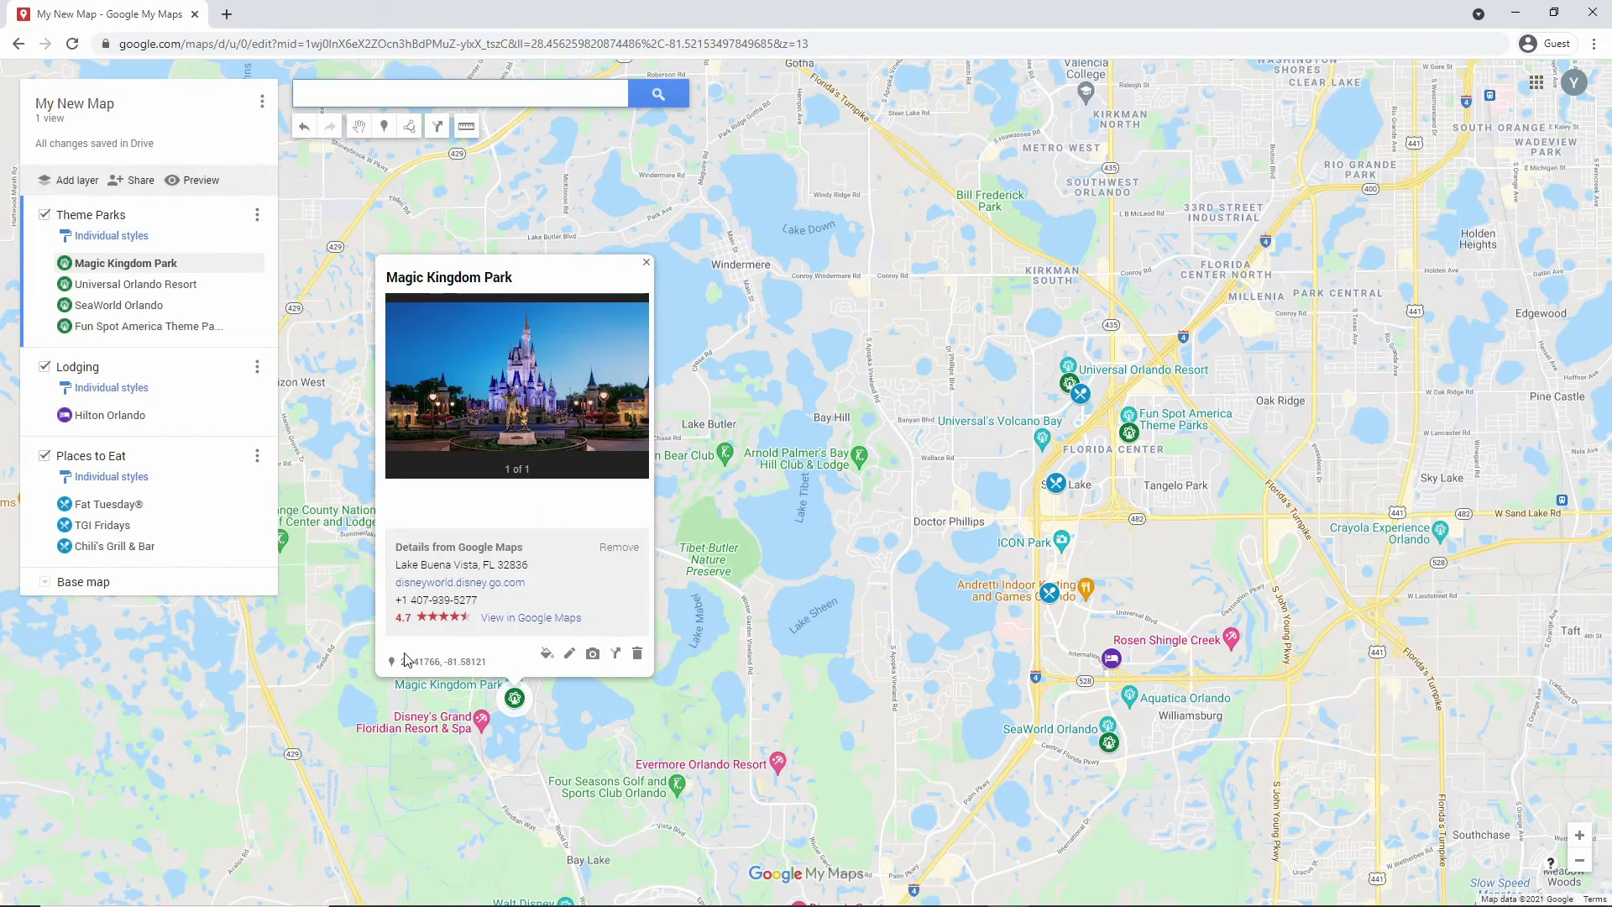
click(645, 261)
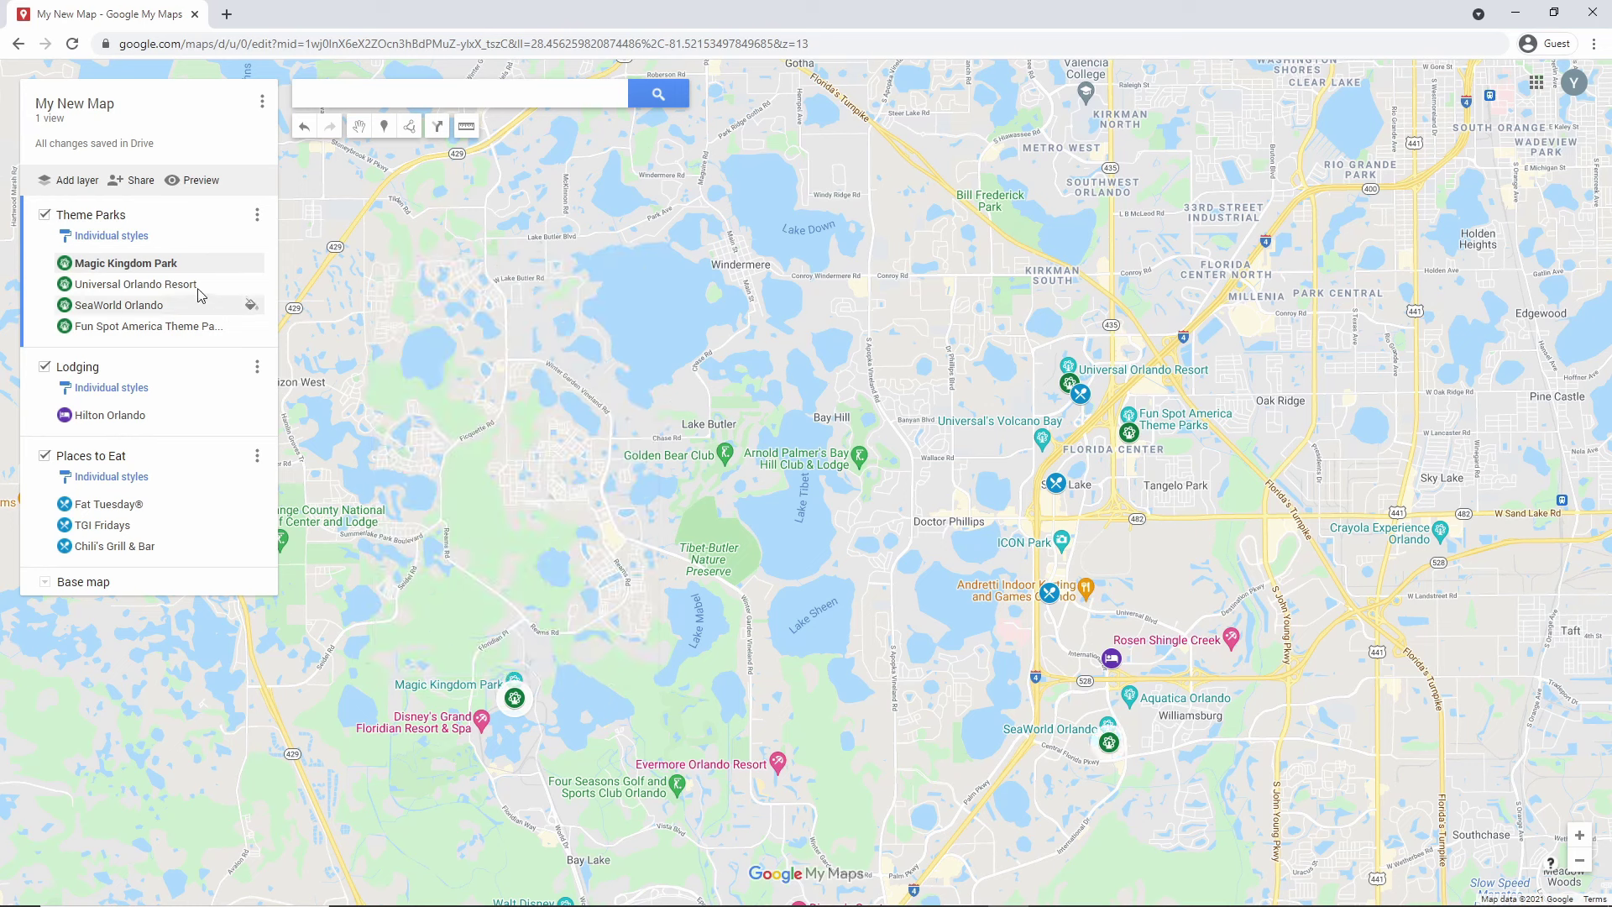
click(155, 265)
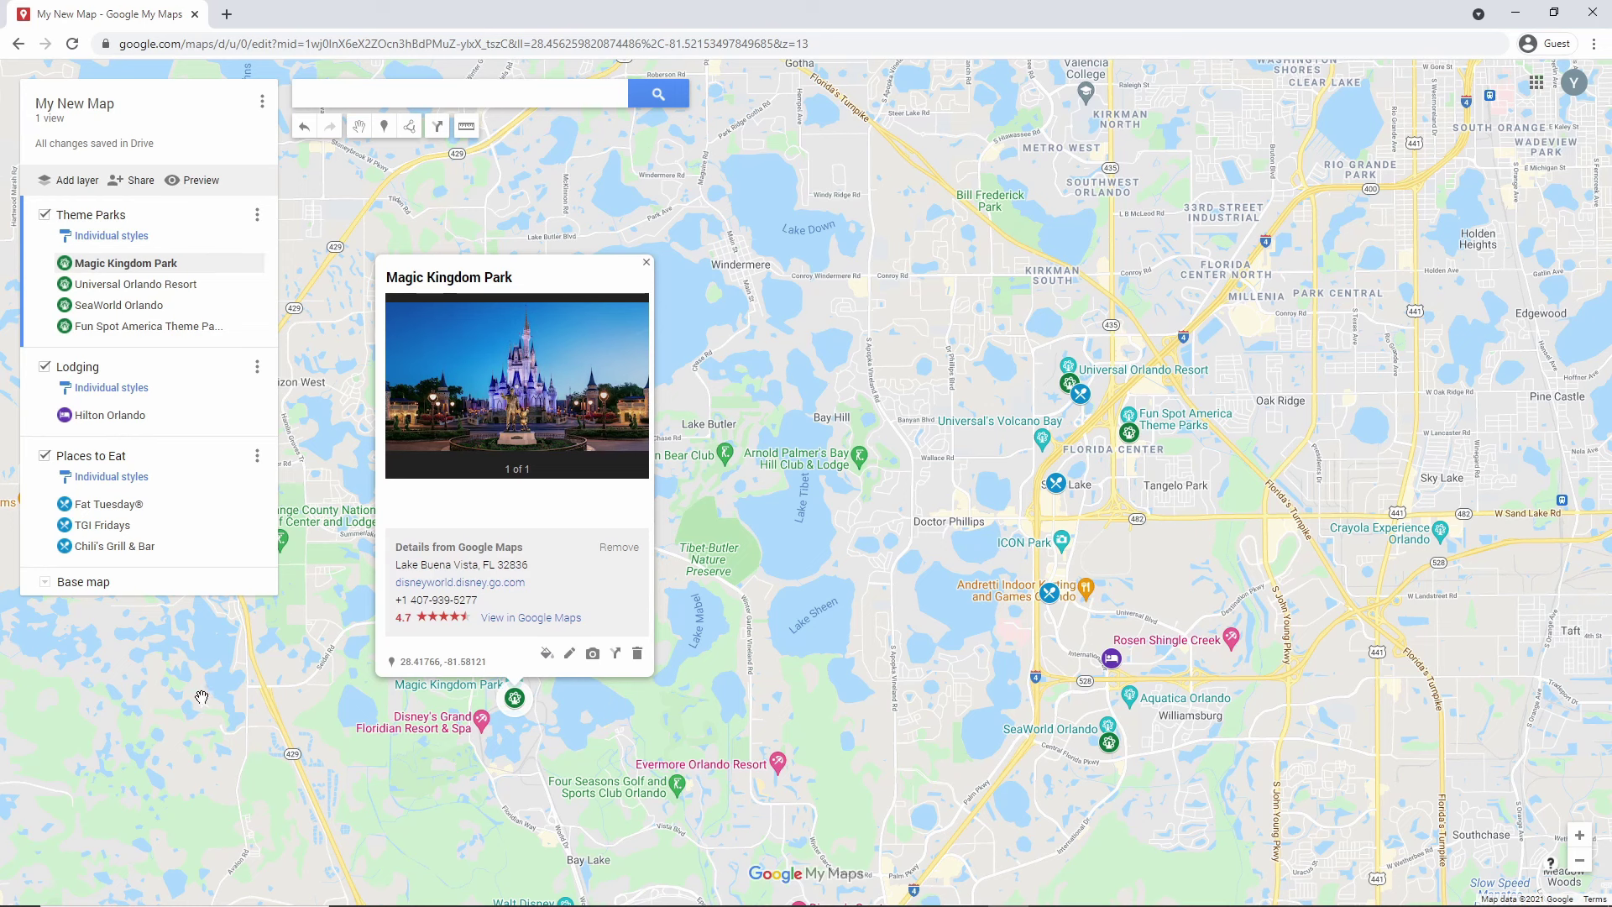
click(200, 695)
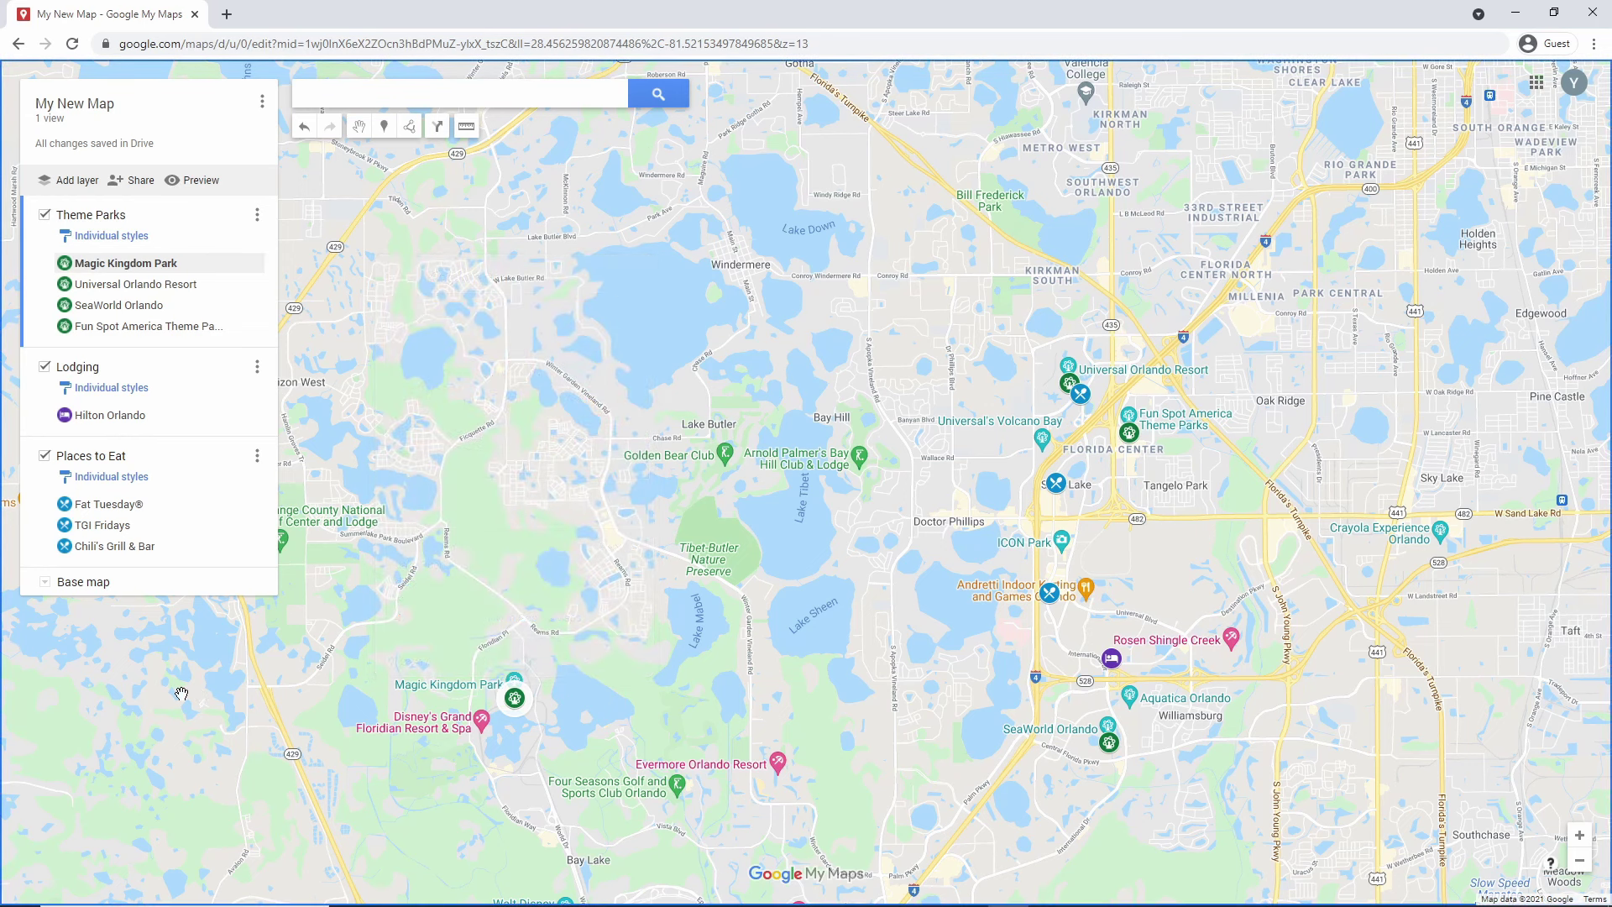
click(46, 585)
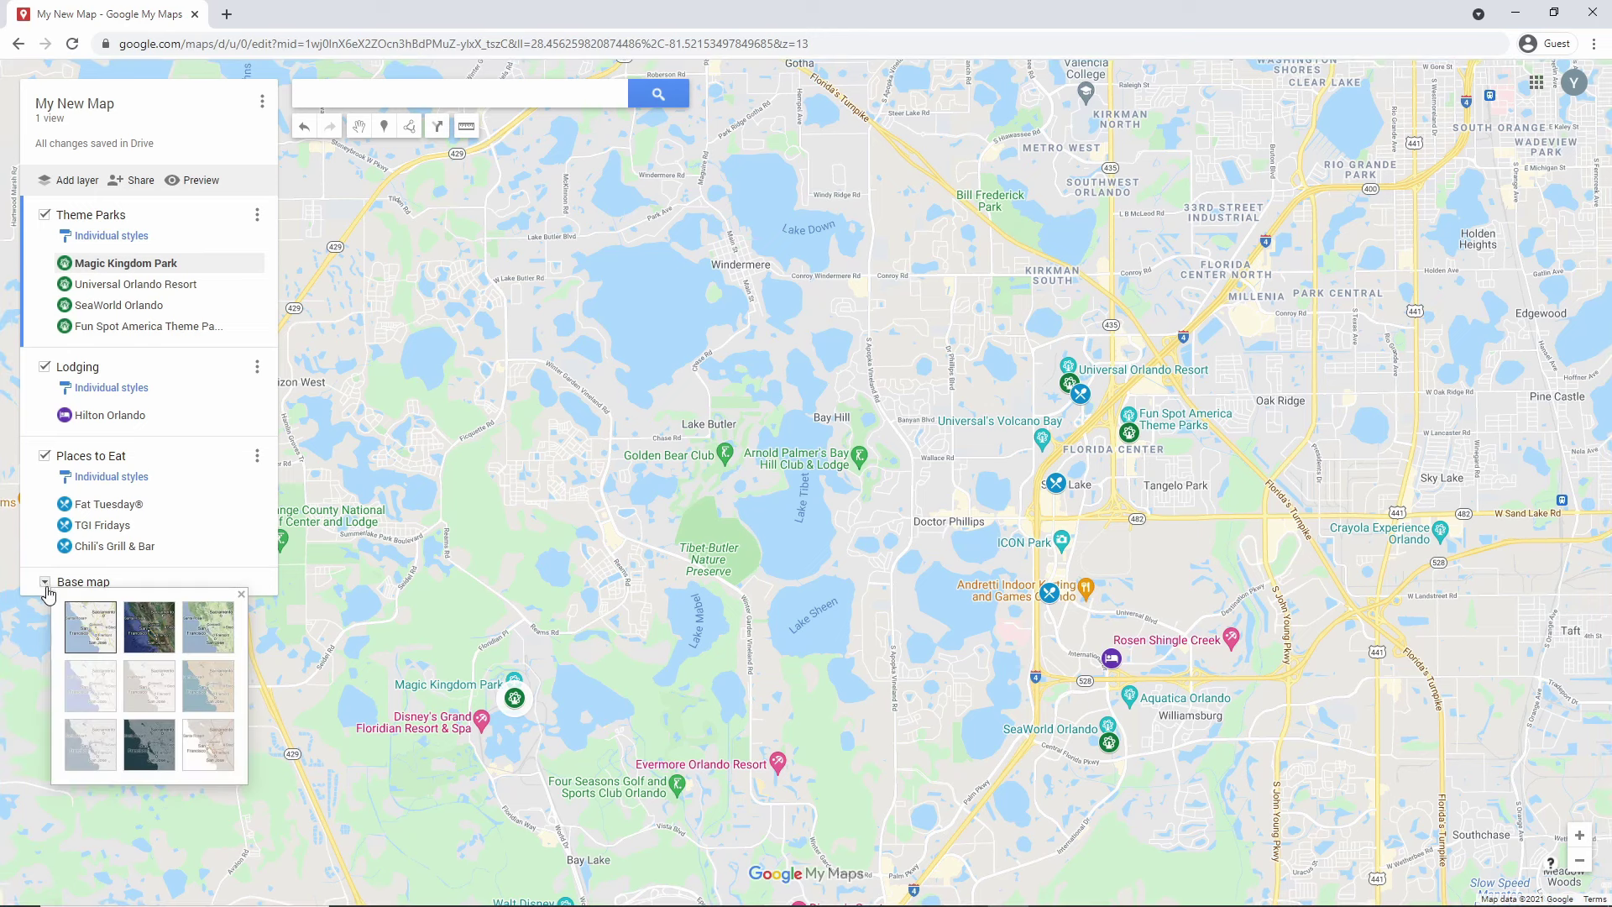
click(155, 628)
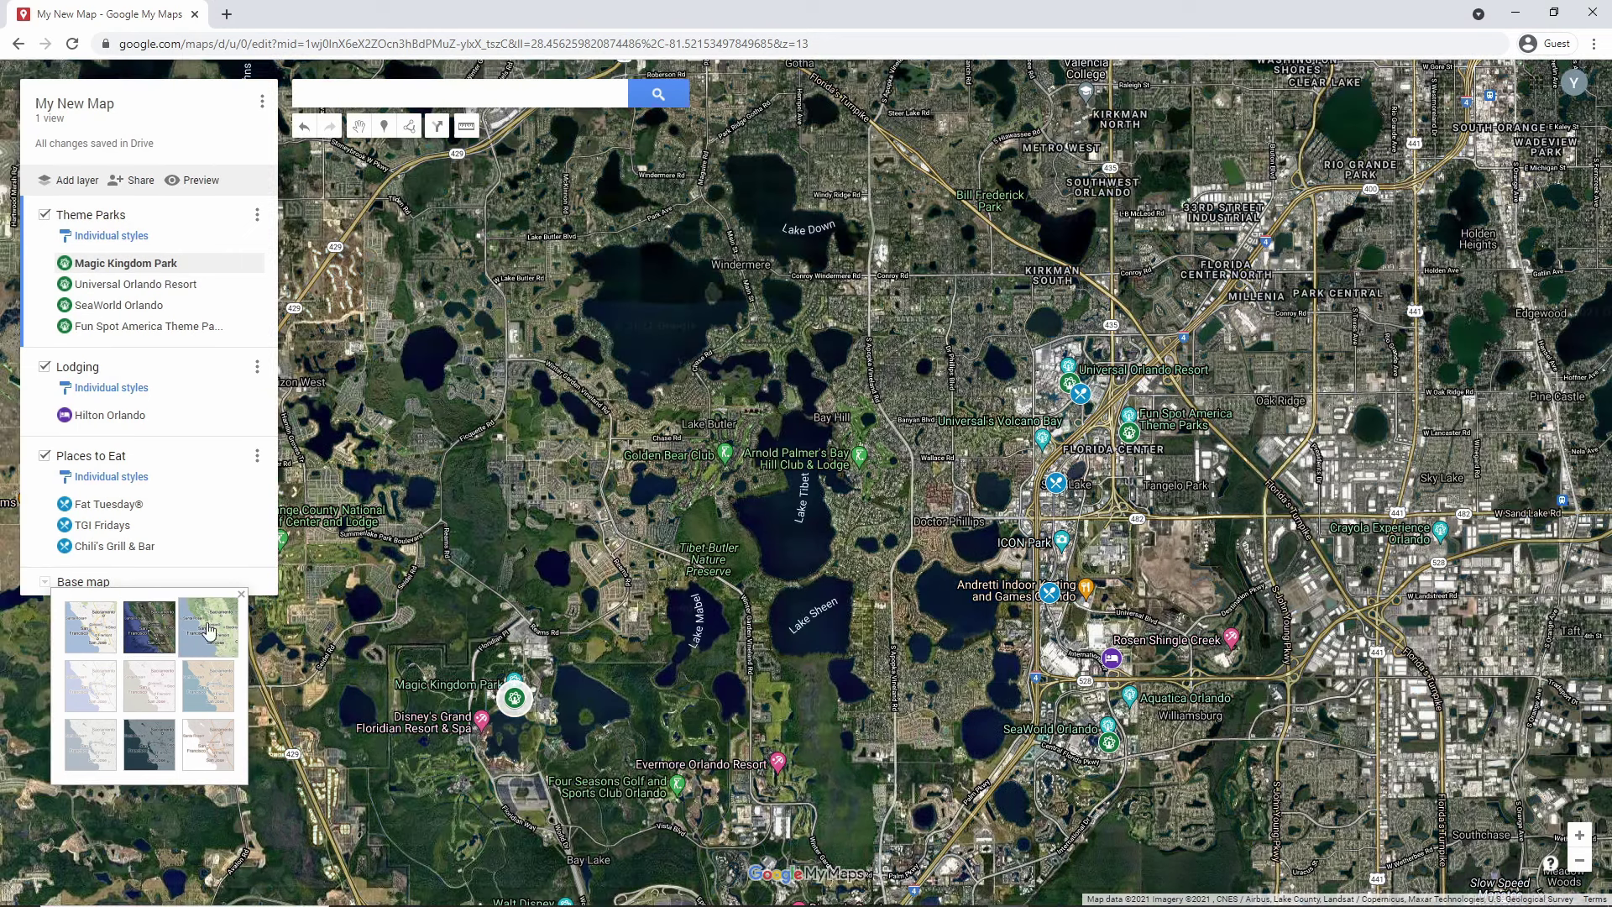
click(205, 630)
click(215, 693)
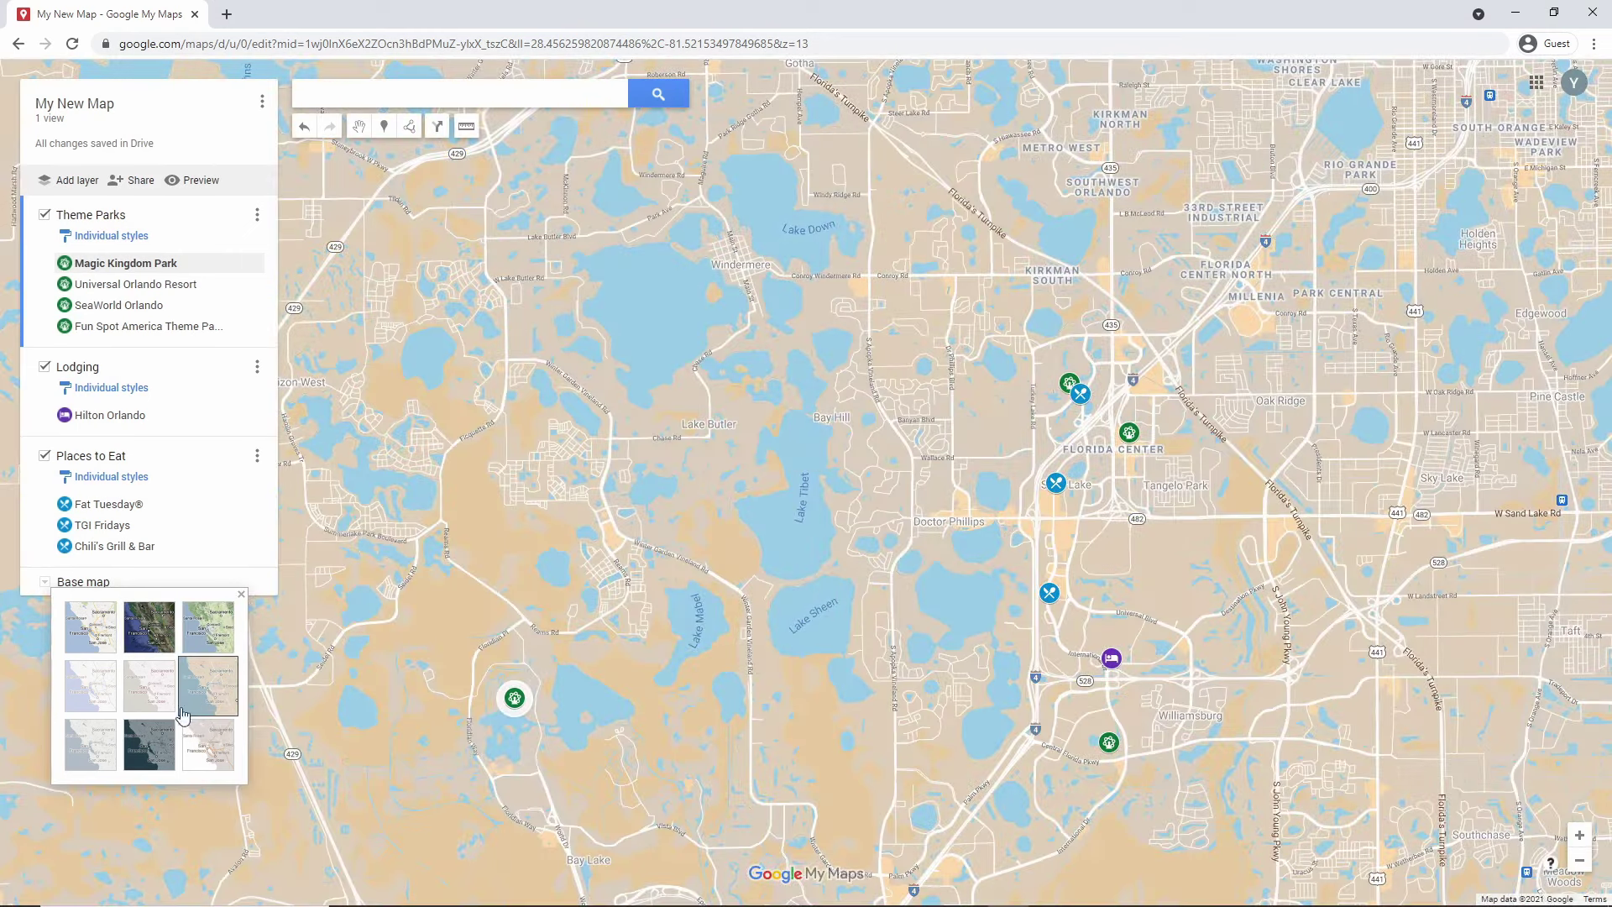
click(153, 746)
click(149, 685)
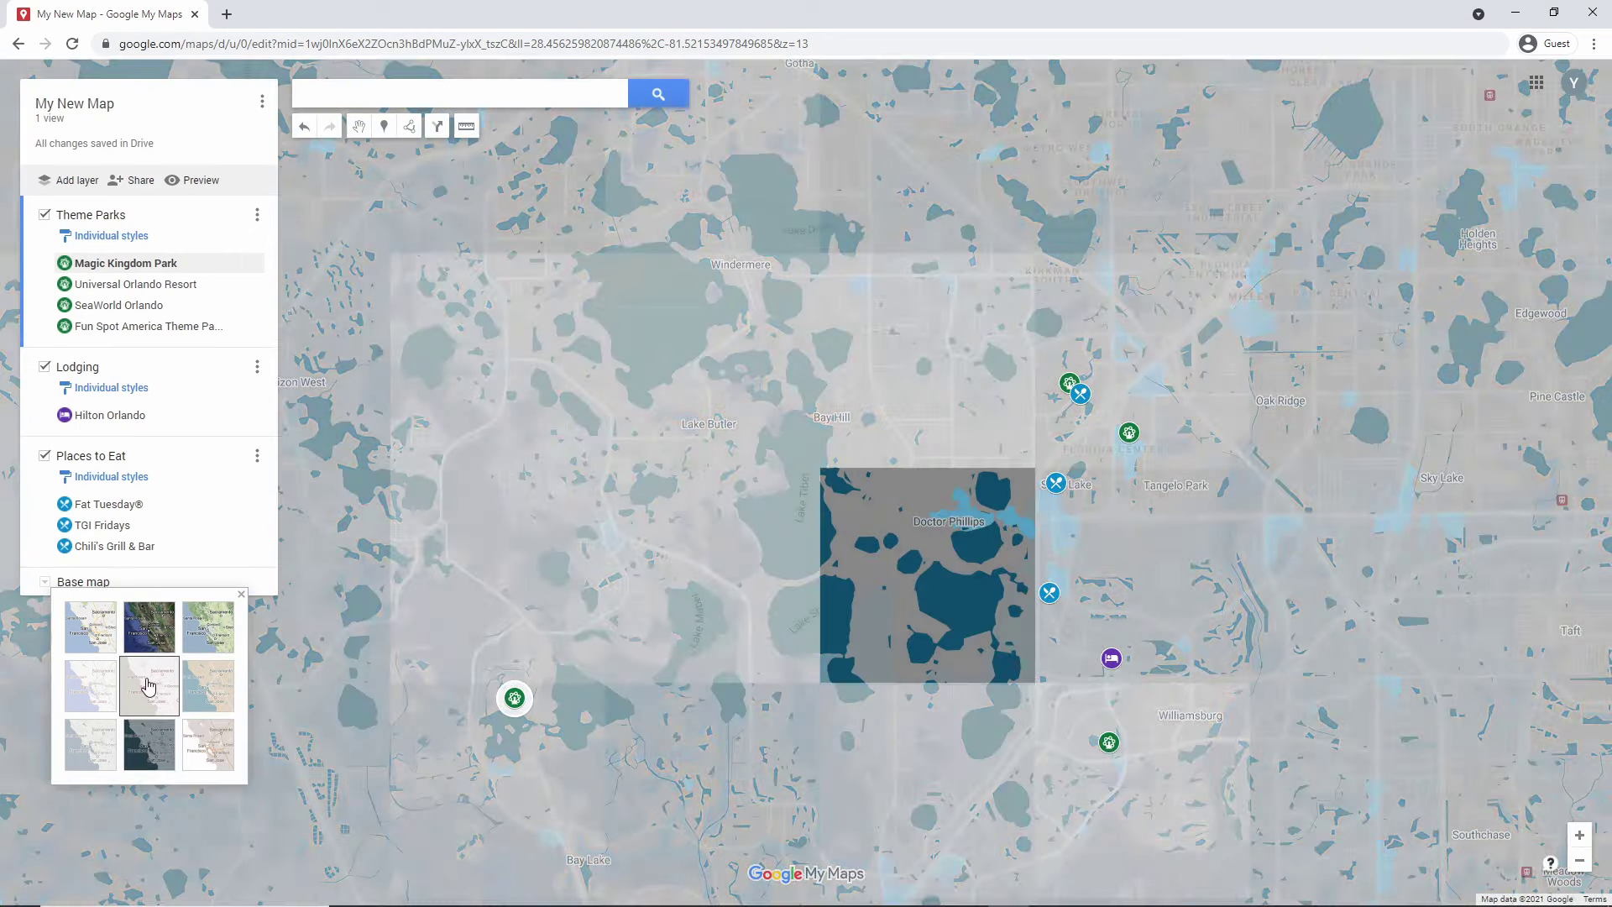
click(108, 640)
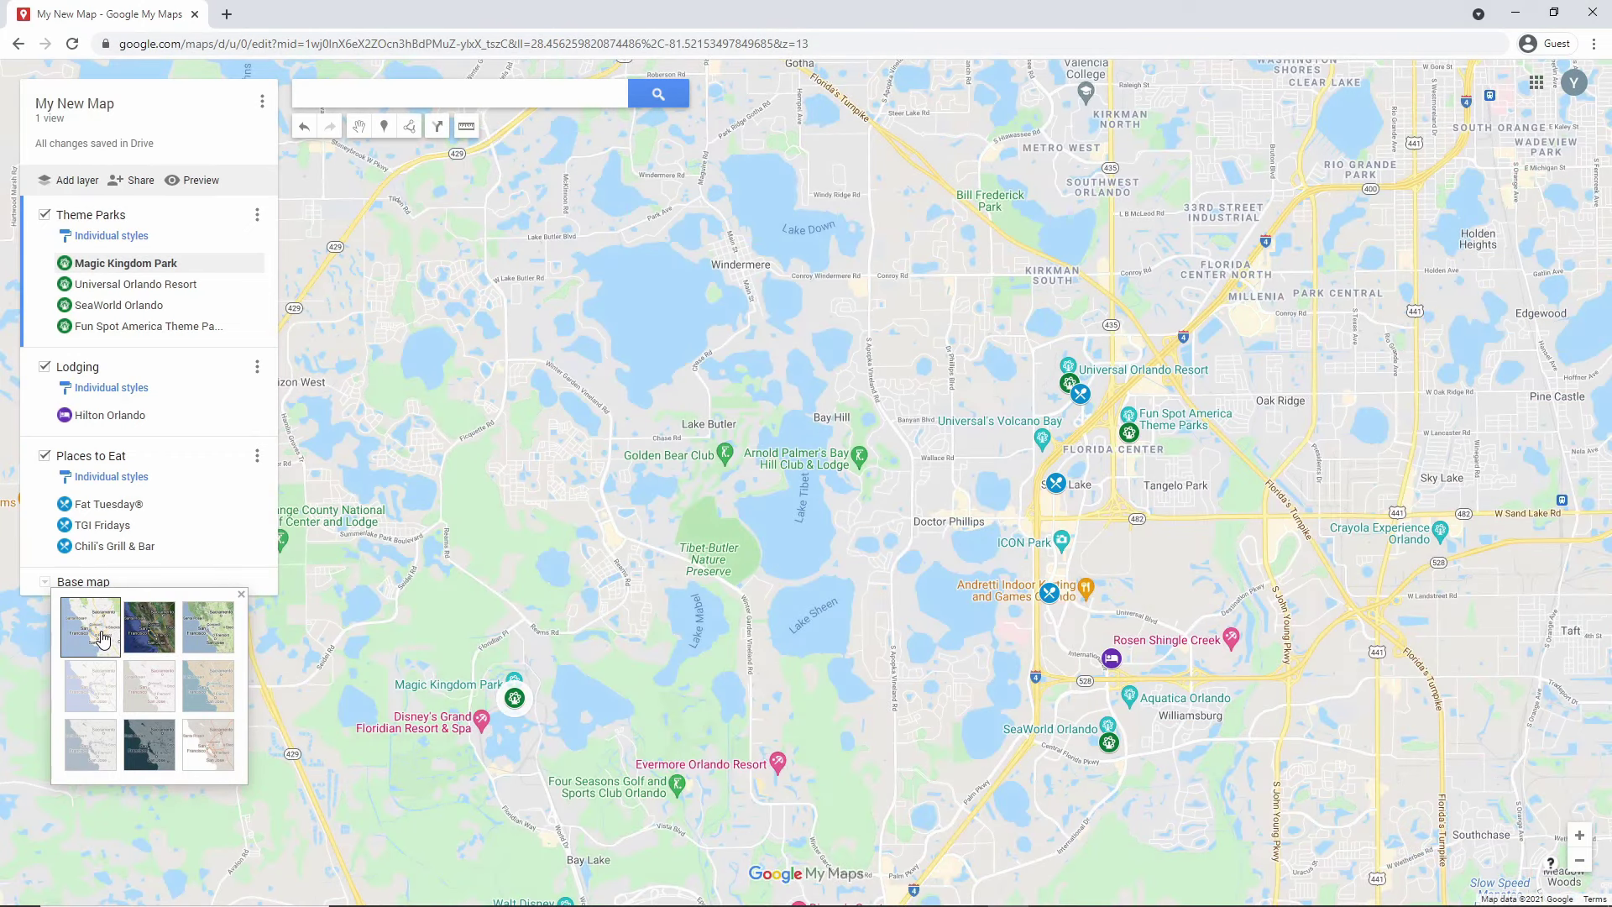
click(46, 583)
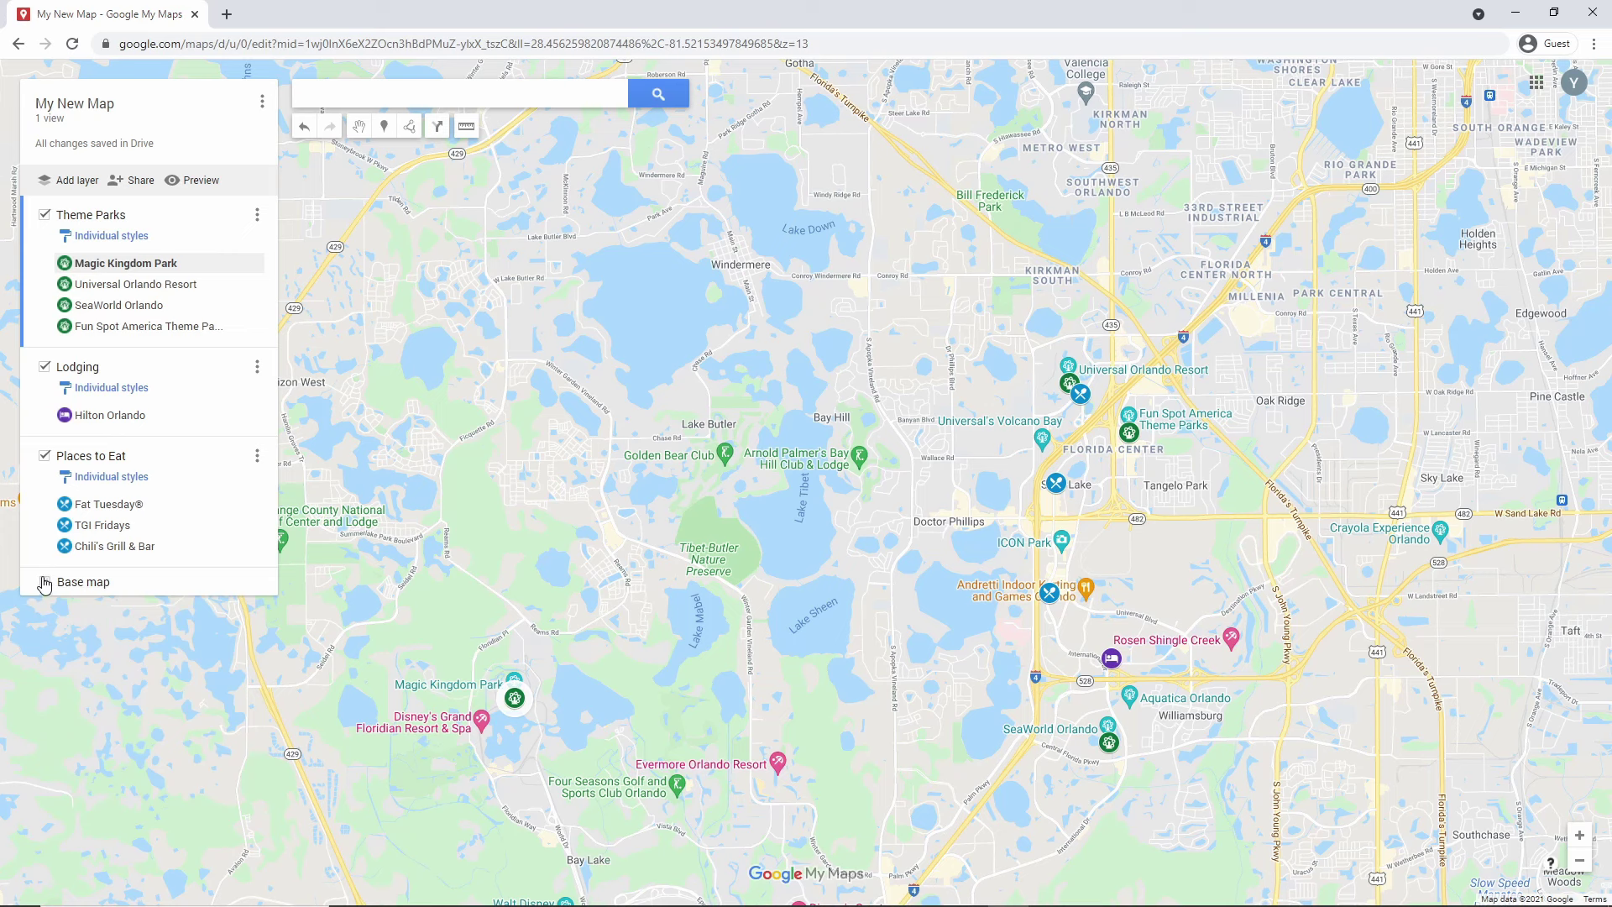
Enable link sharing for My New Map and set it to Public.
click(140, 183)
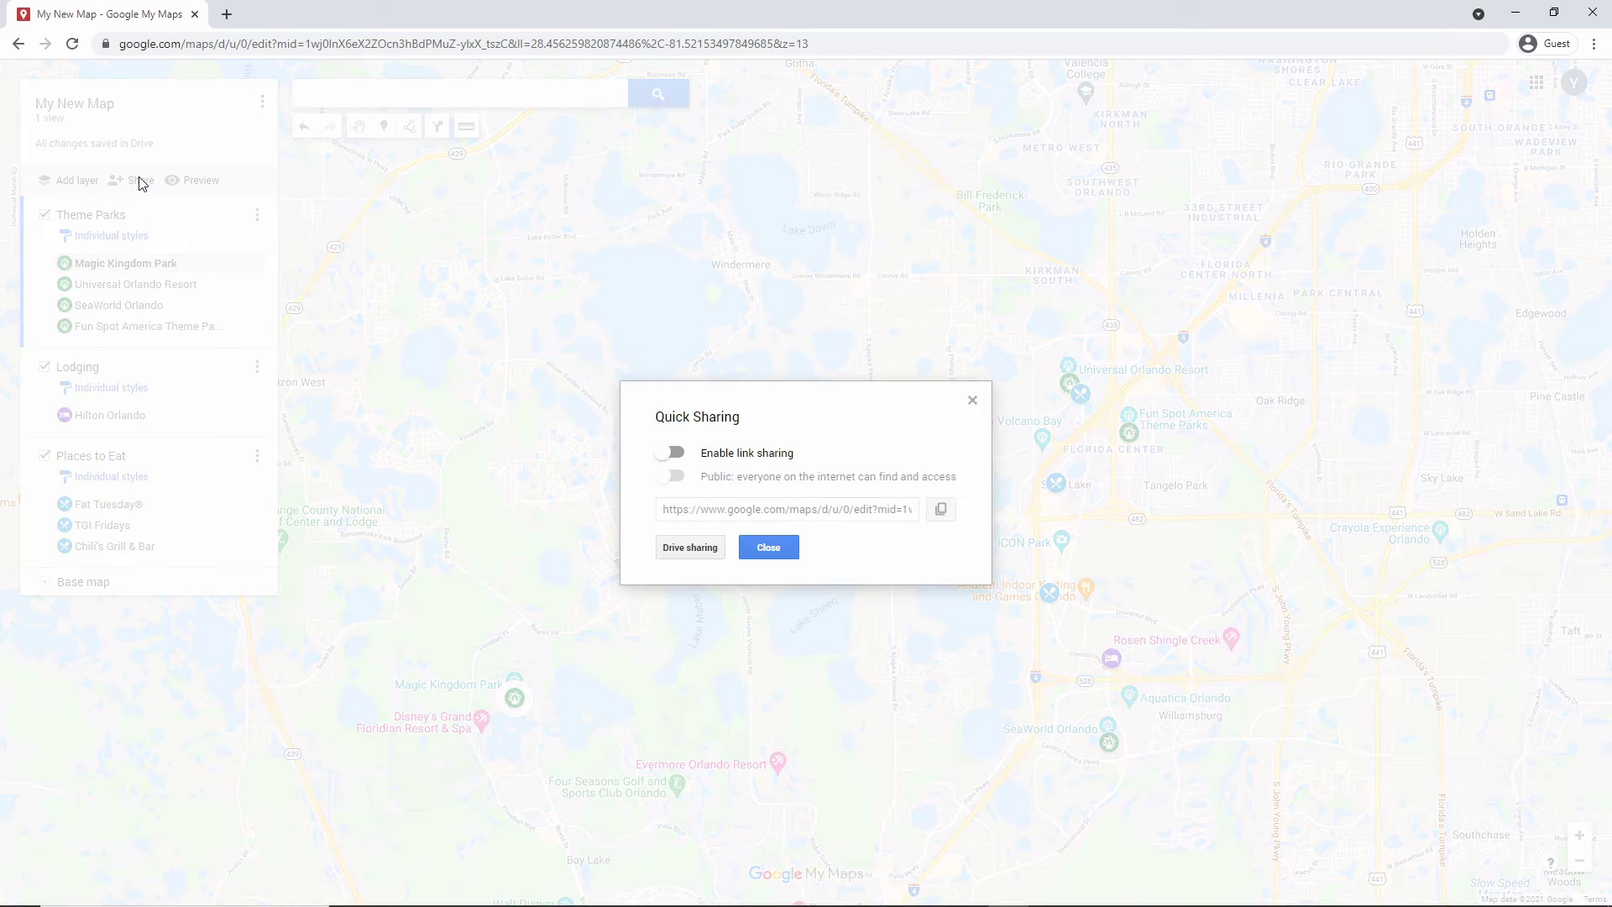
click(669, 455)
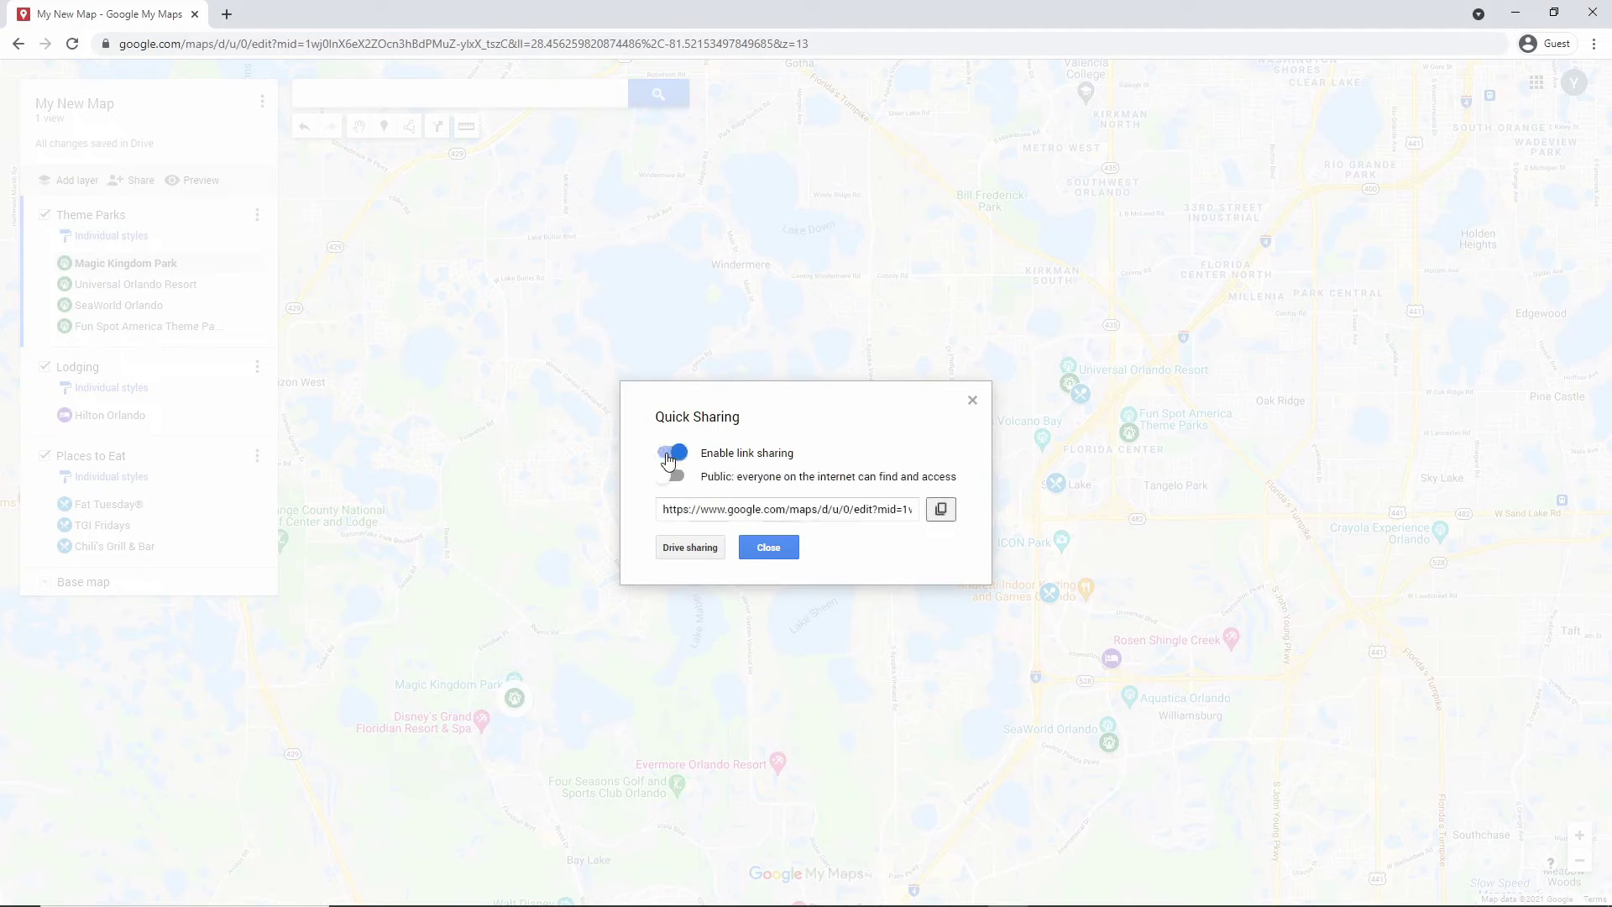
click(671, 476)
click(766, 547)
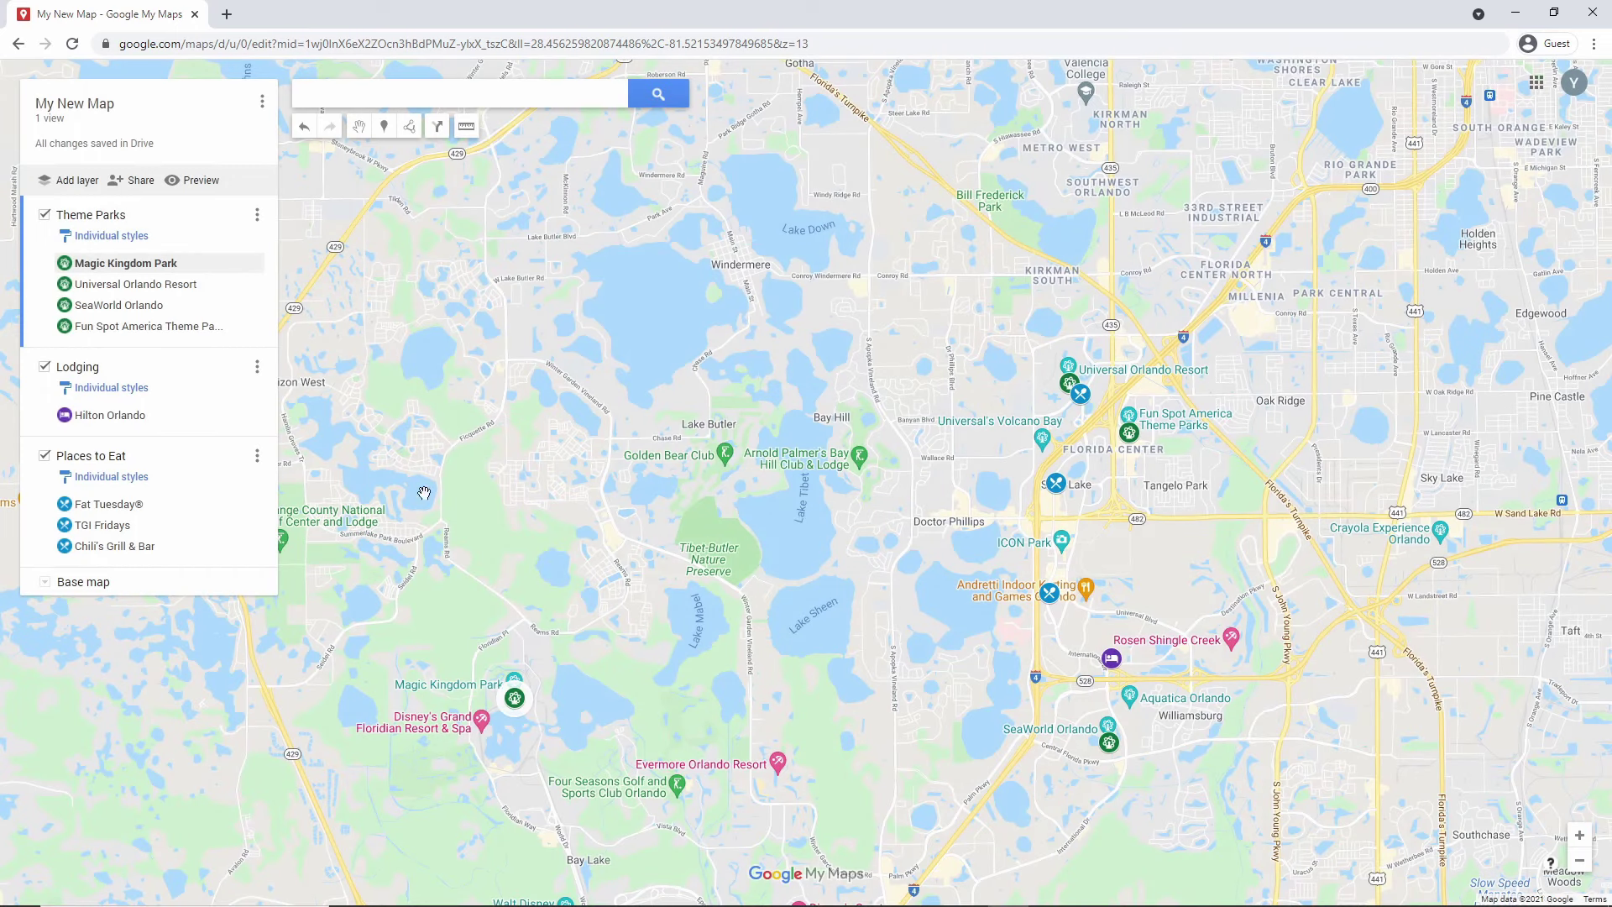
Preview the map, hiding Places to Eat and Lodging, then re-showing Lodging and Theme Parks.
click(193, 181)
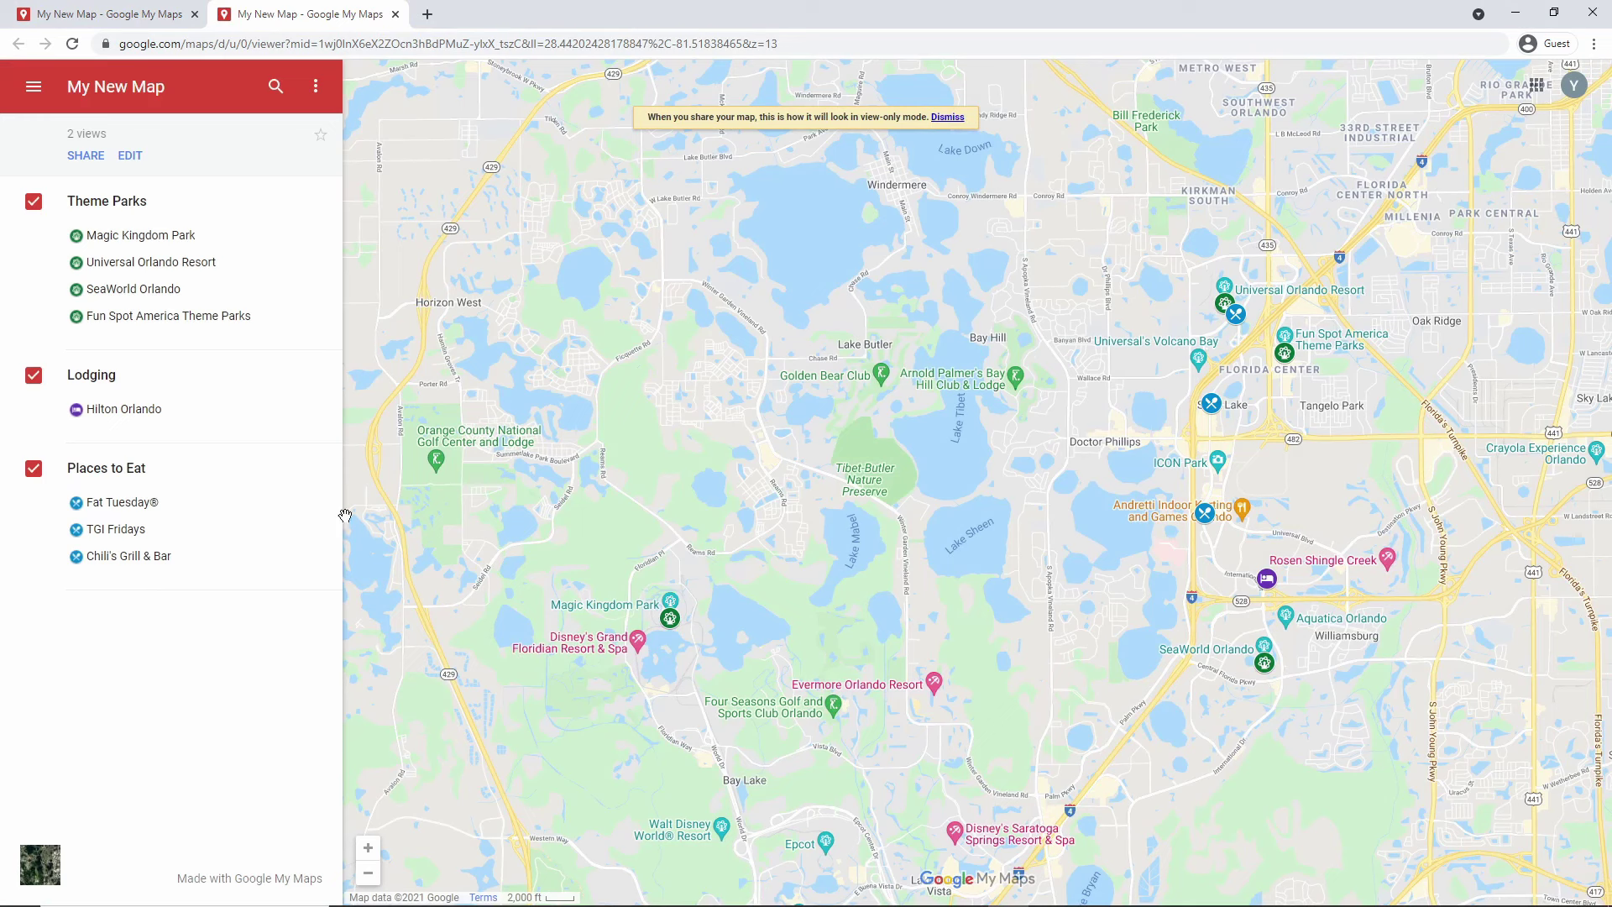
click(34, 468)
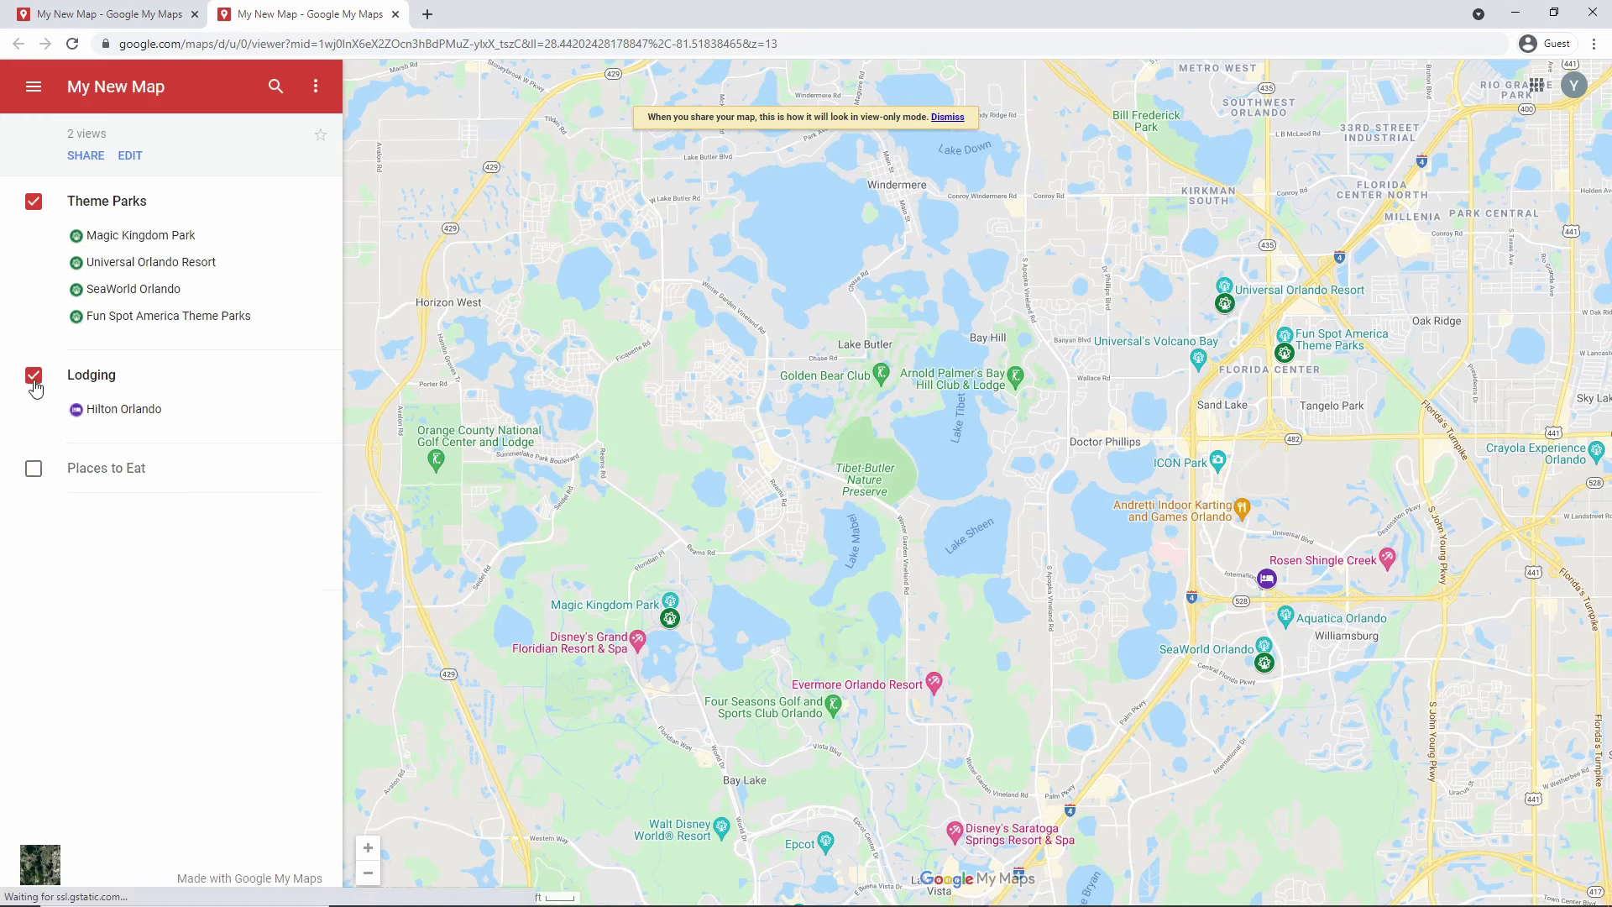
click(34, 376)
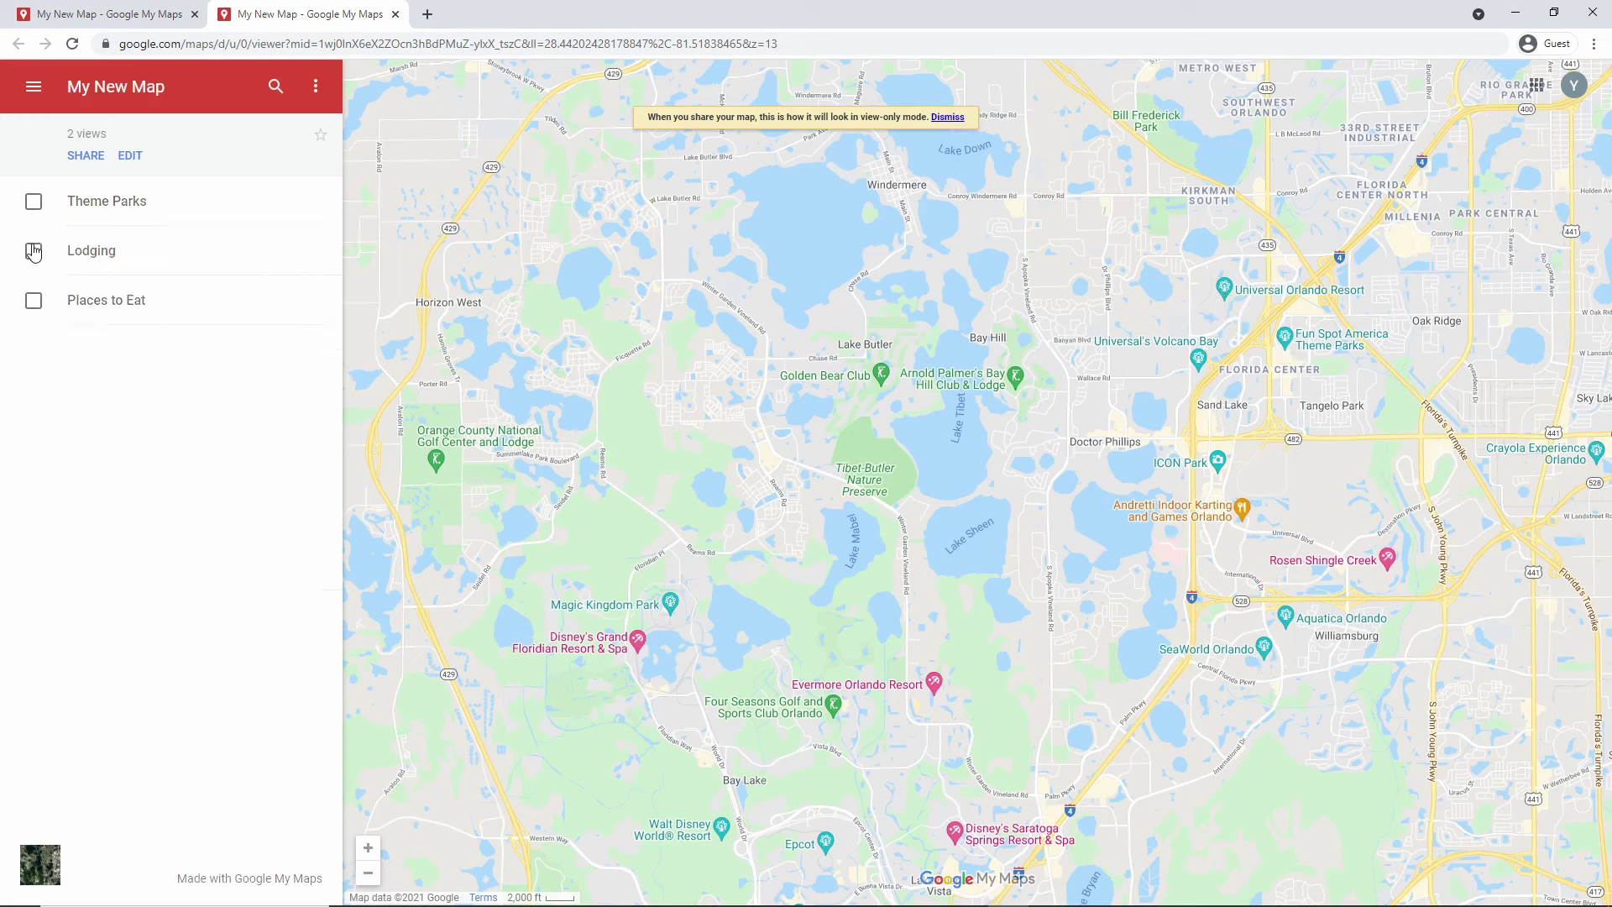
click(33, 251)
click(34, 206)
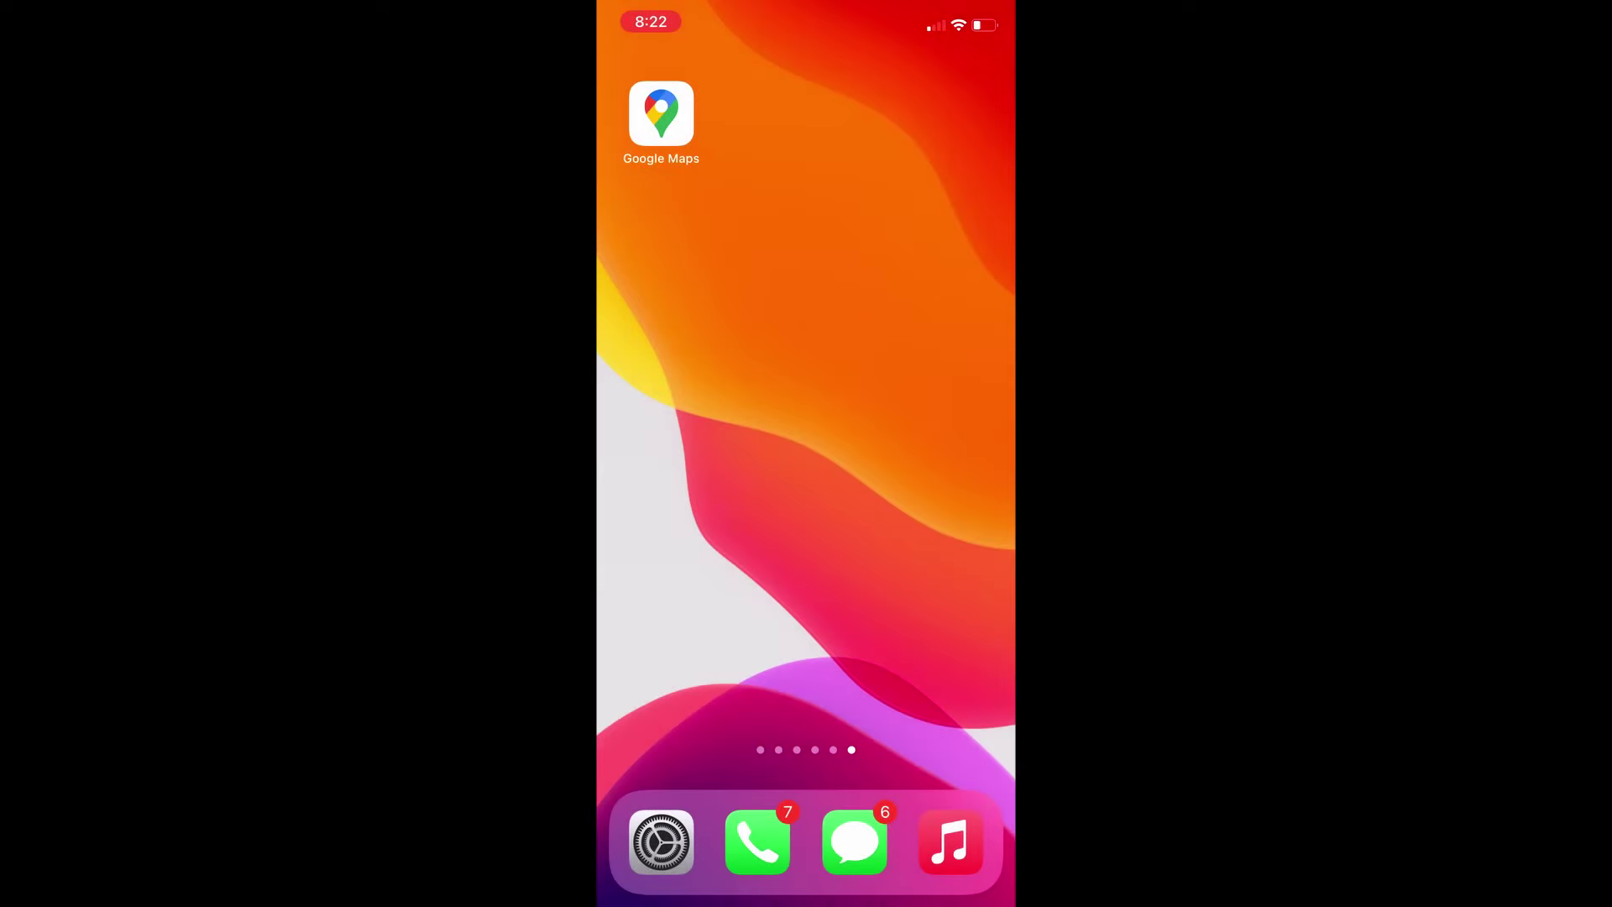
Open My New Map from Saved > Maps in the phone's Google Maps app.
click(660, 114)
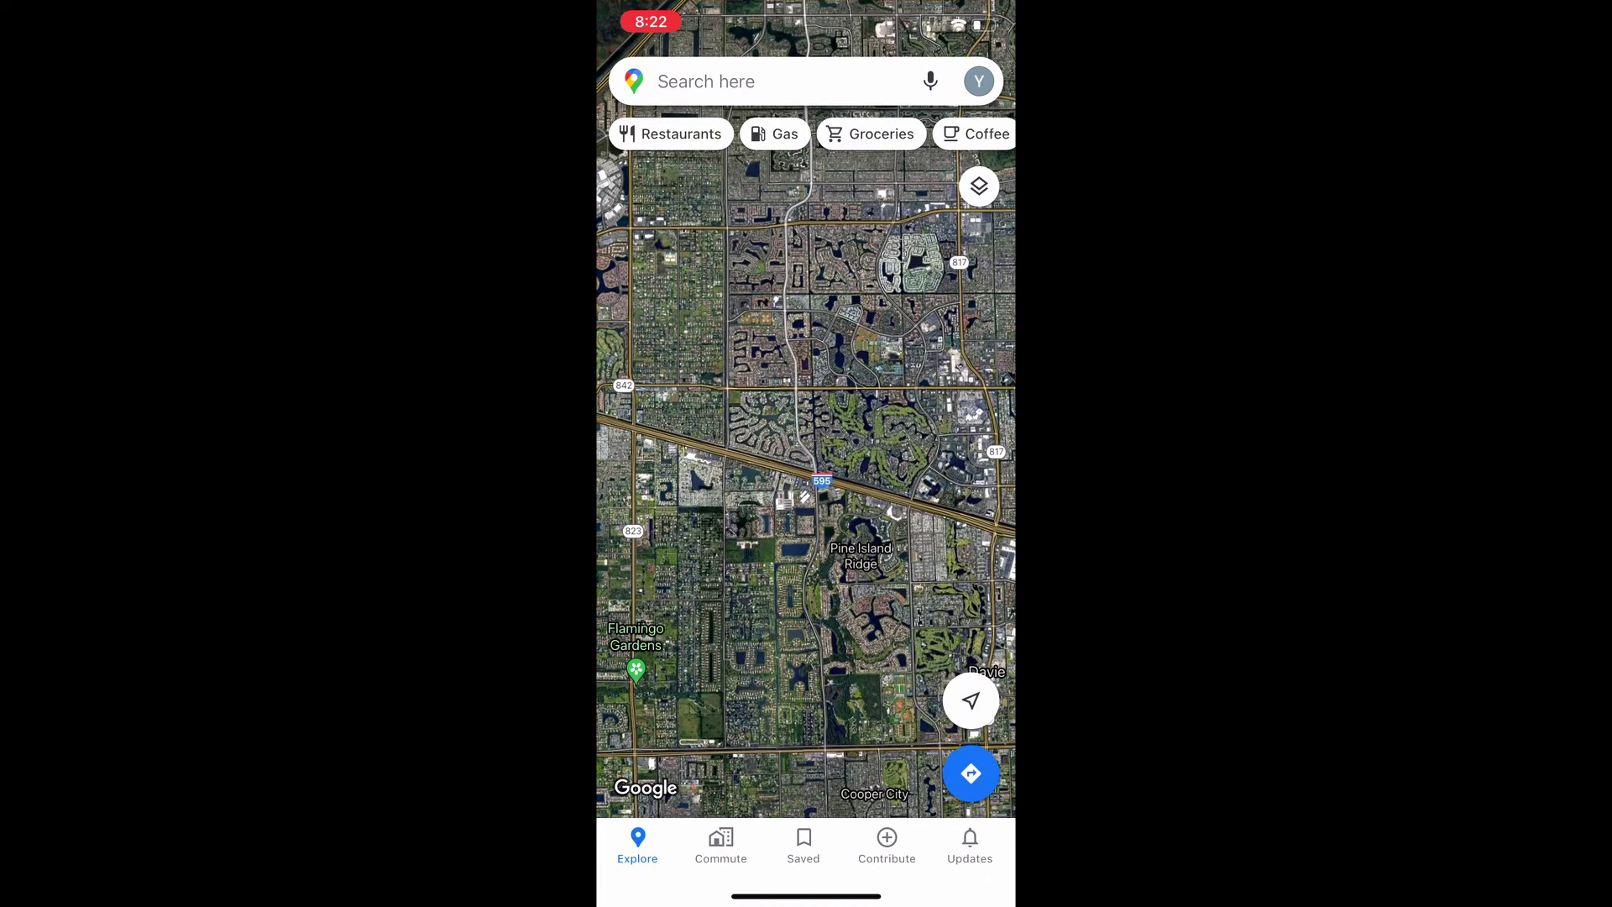
click(803, 843)
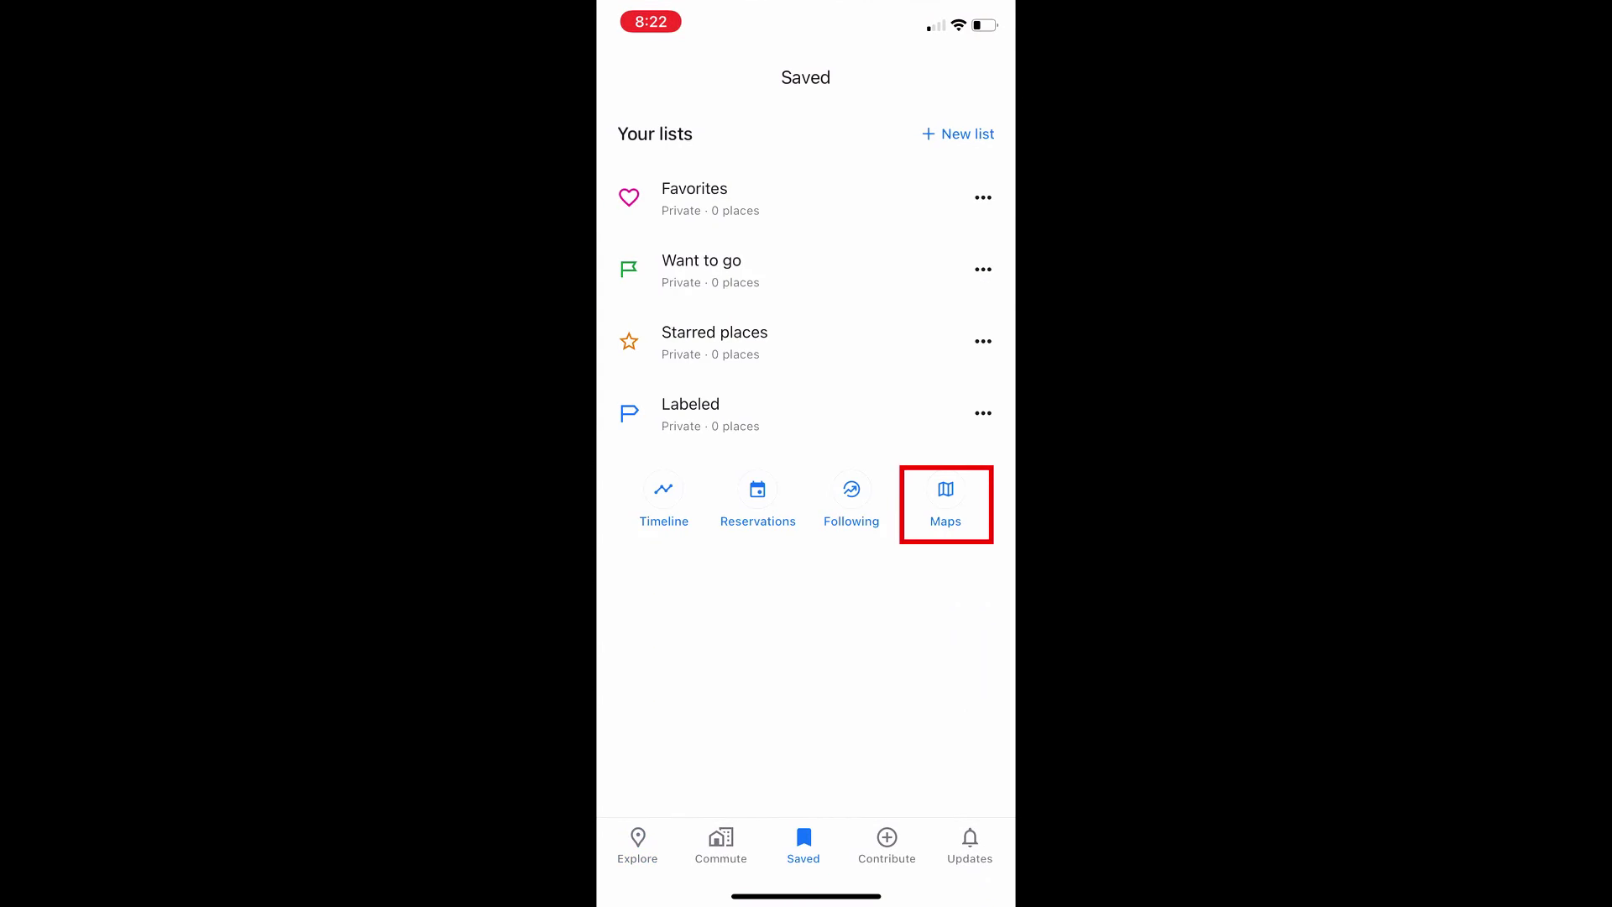
click(945, 500)
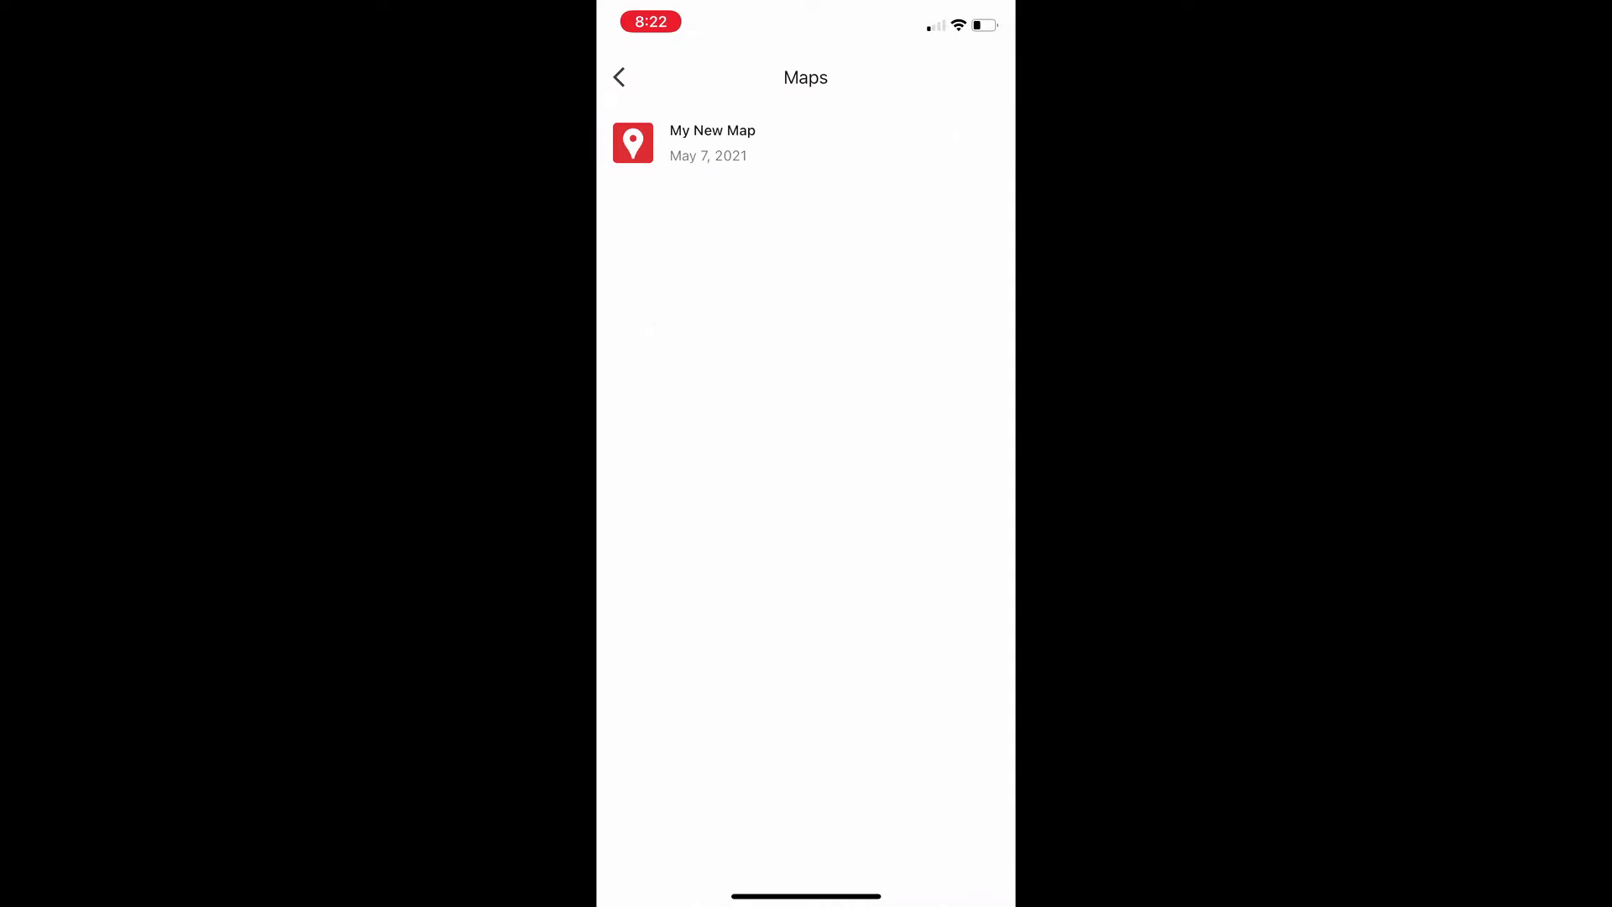
click(713, 143)
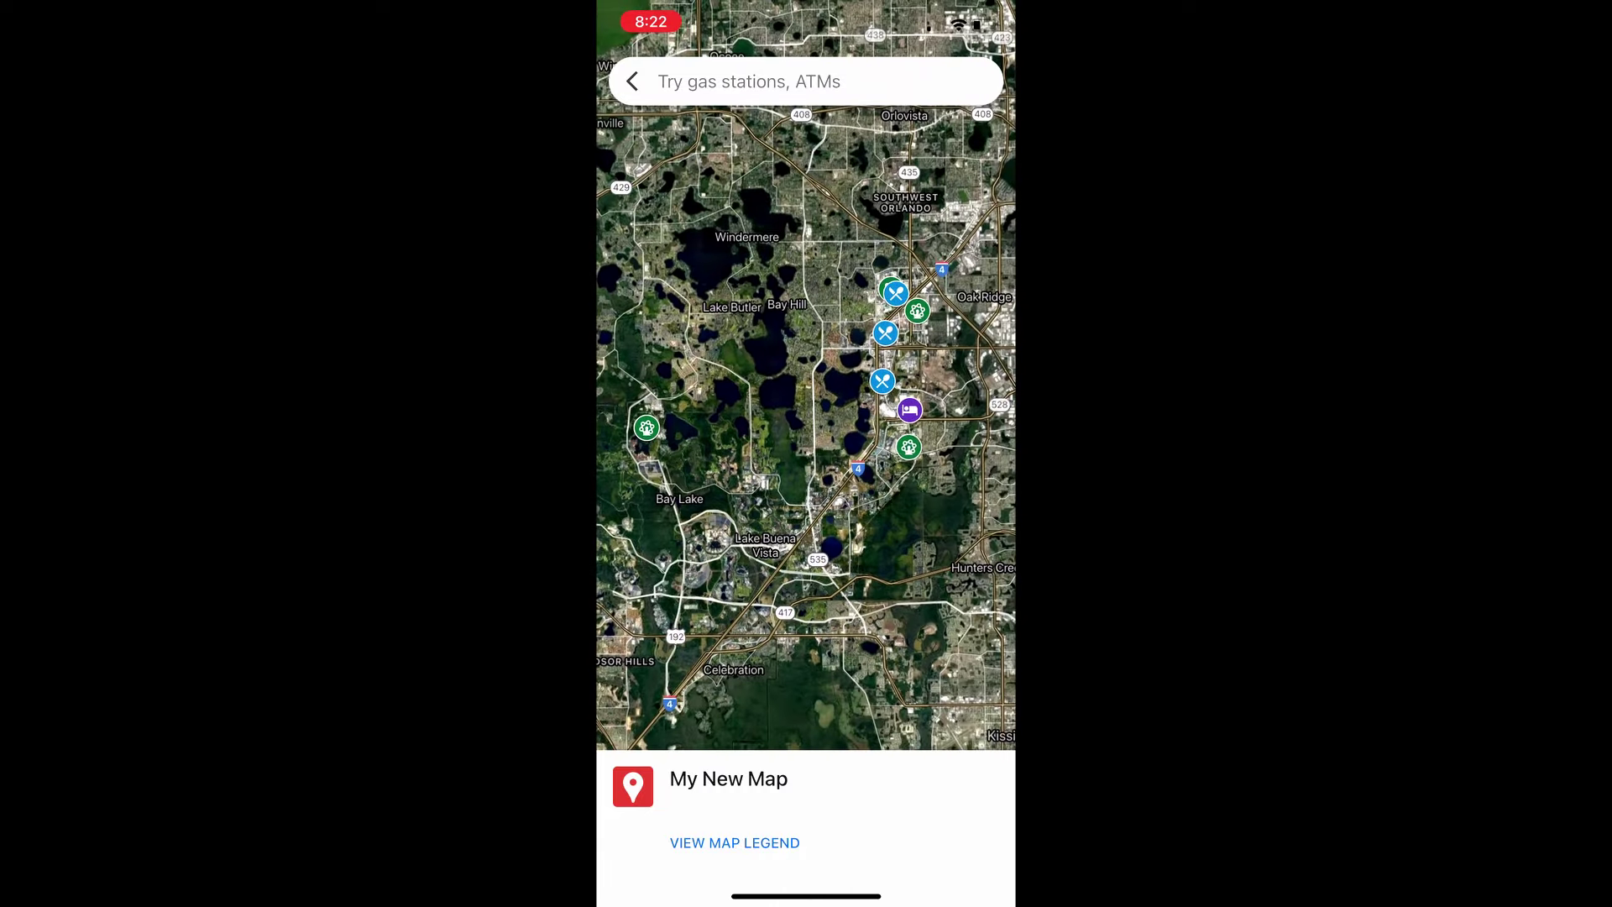
View the details of Magic Kingdom Park, TGI Fridays and Hilton Orlando.
click(673, 449)
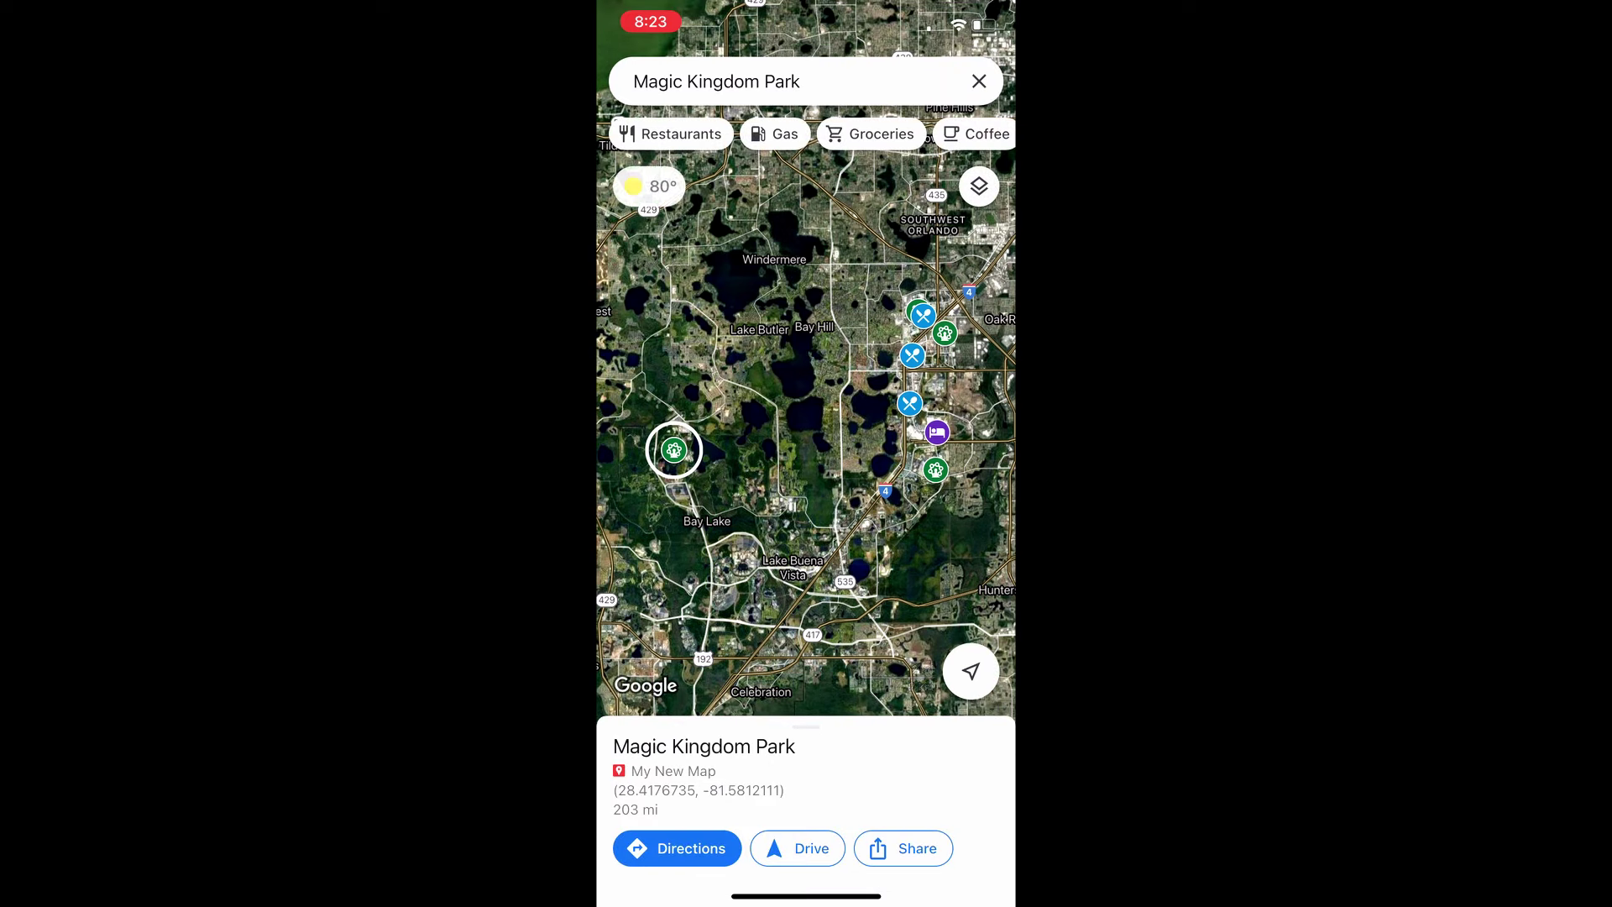
click(909, 403)
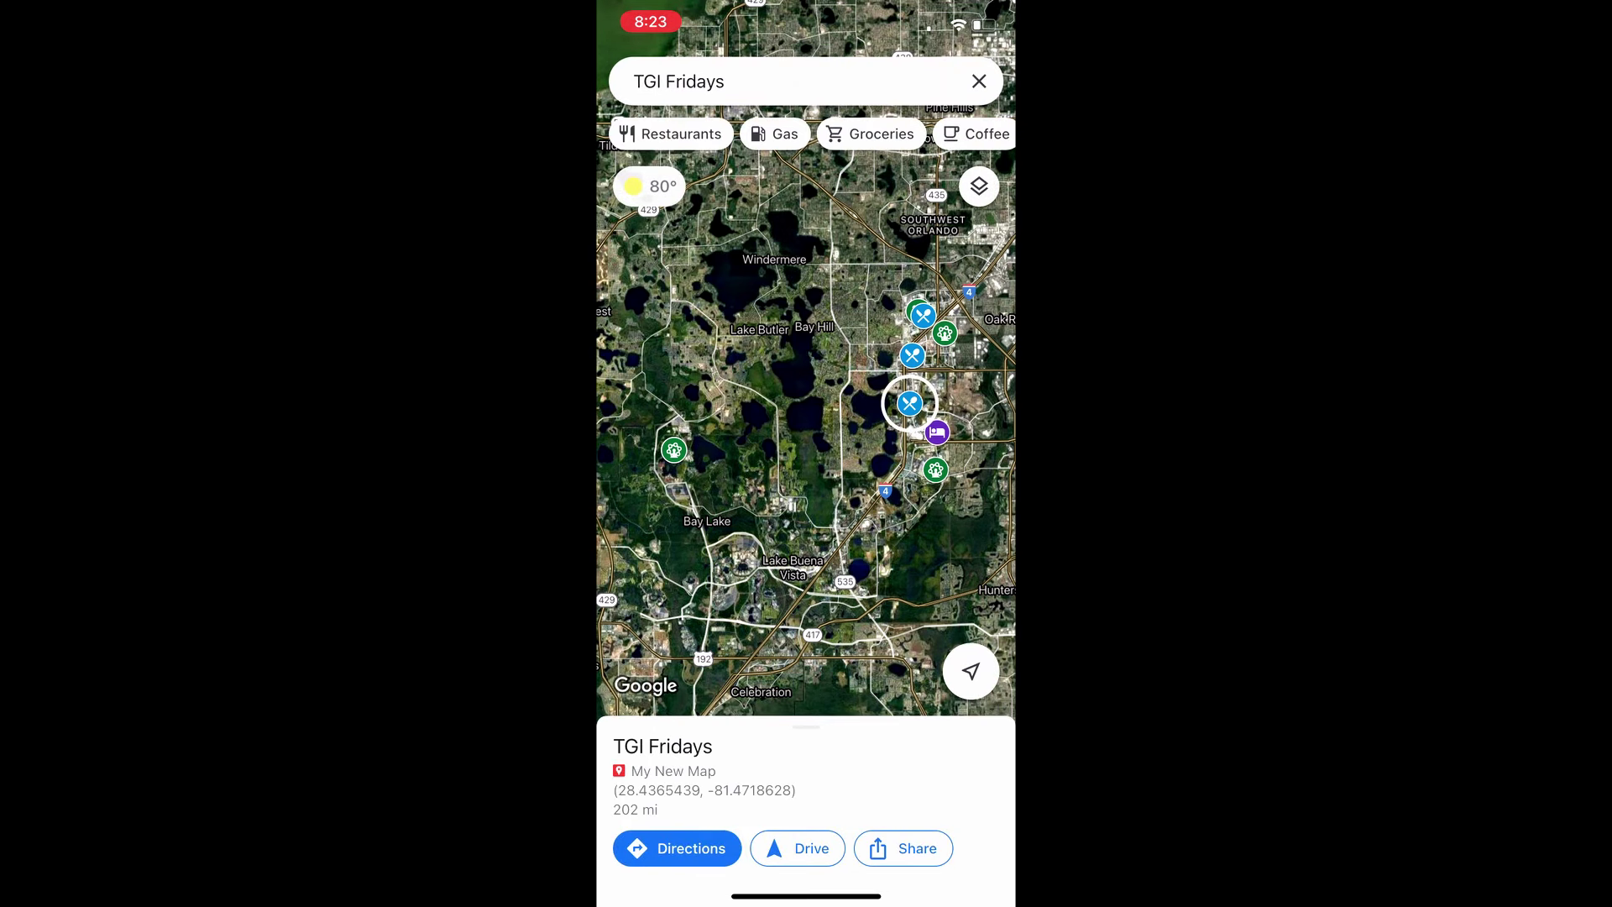
click(937, 432)
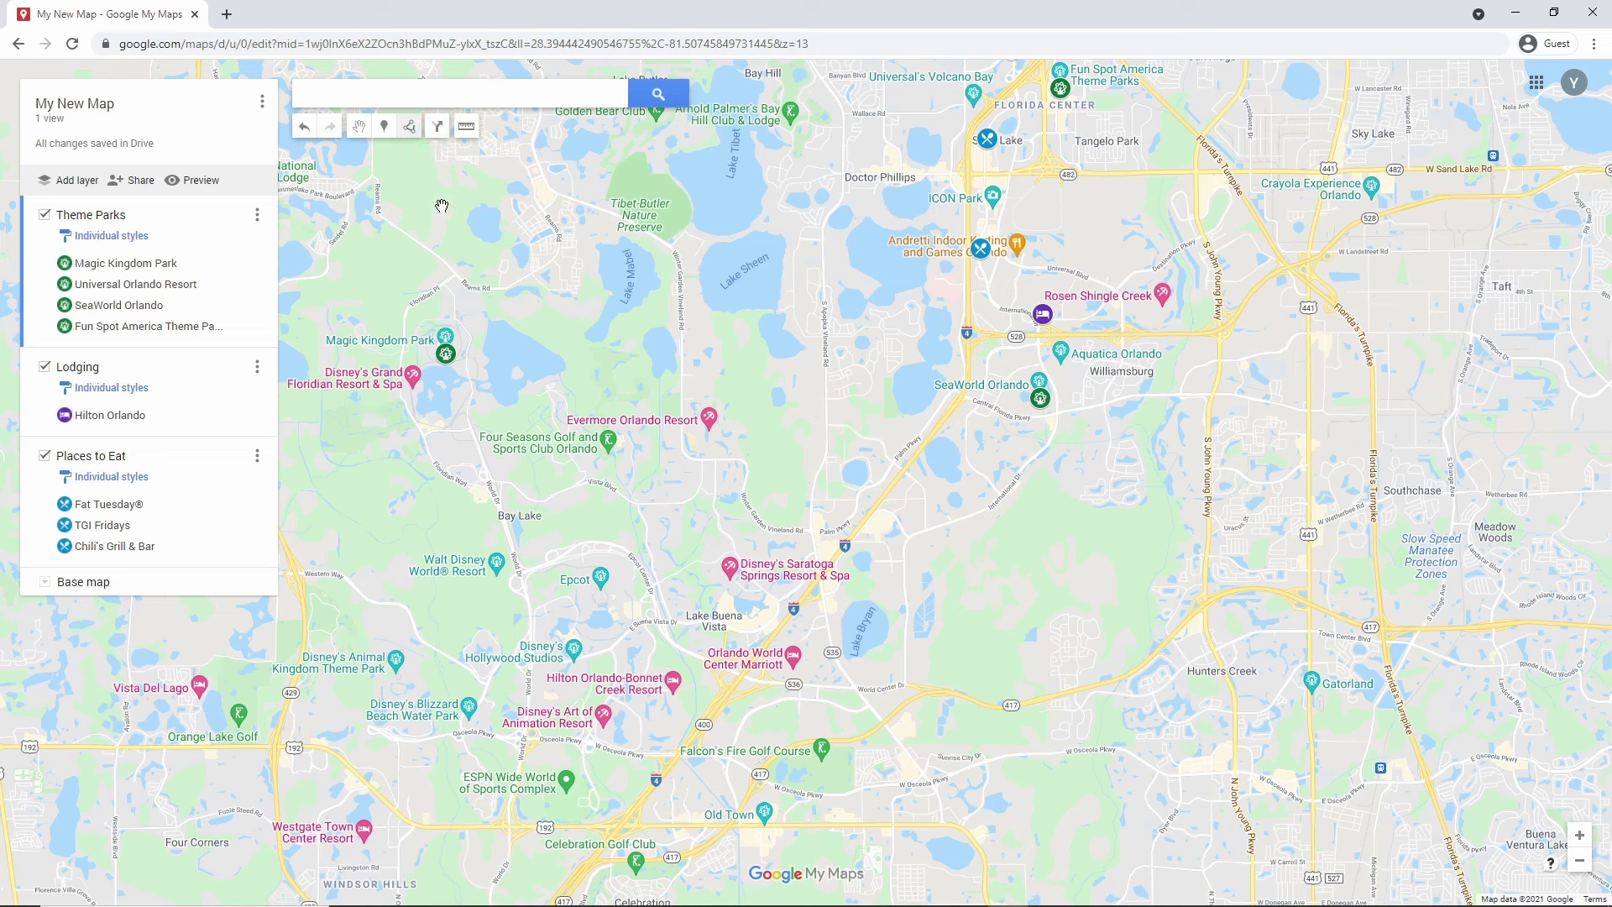
Route driving directions from Disney World via TGI Fridays, Chili's and Universal to Fun Spot America.
click(438, 128)
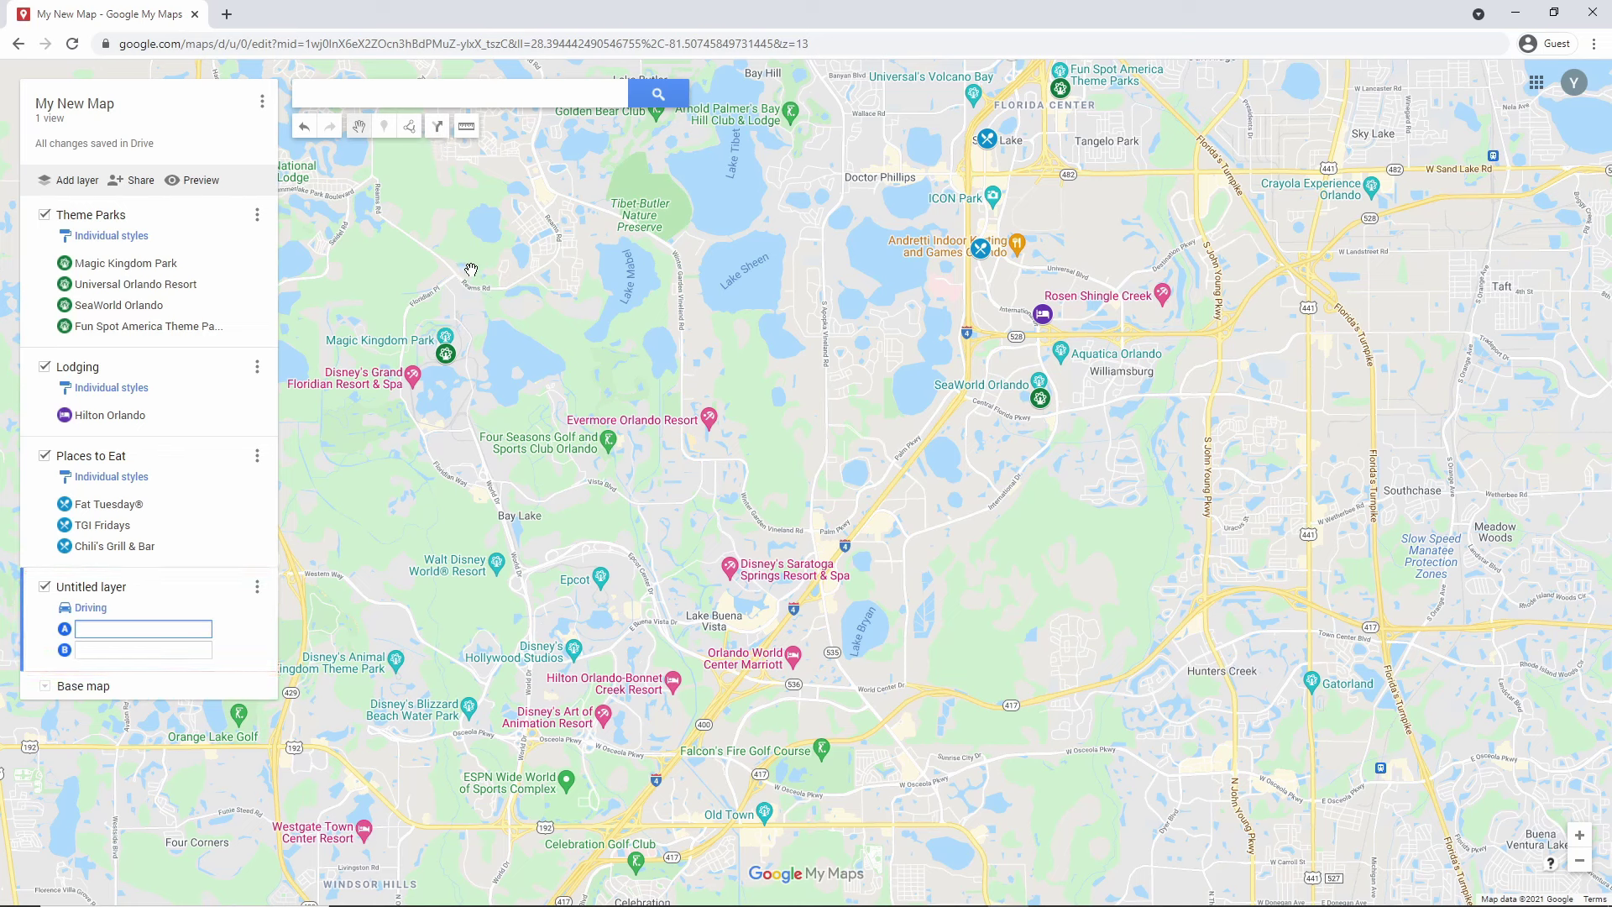
text(disn)
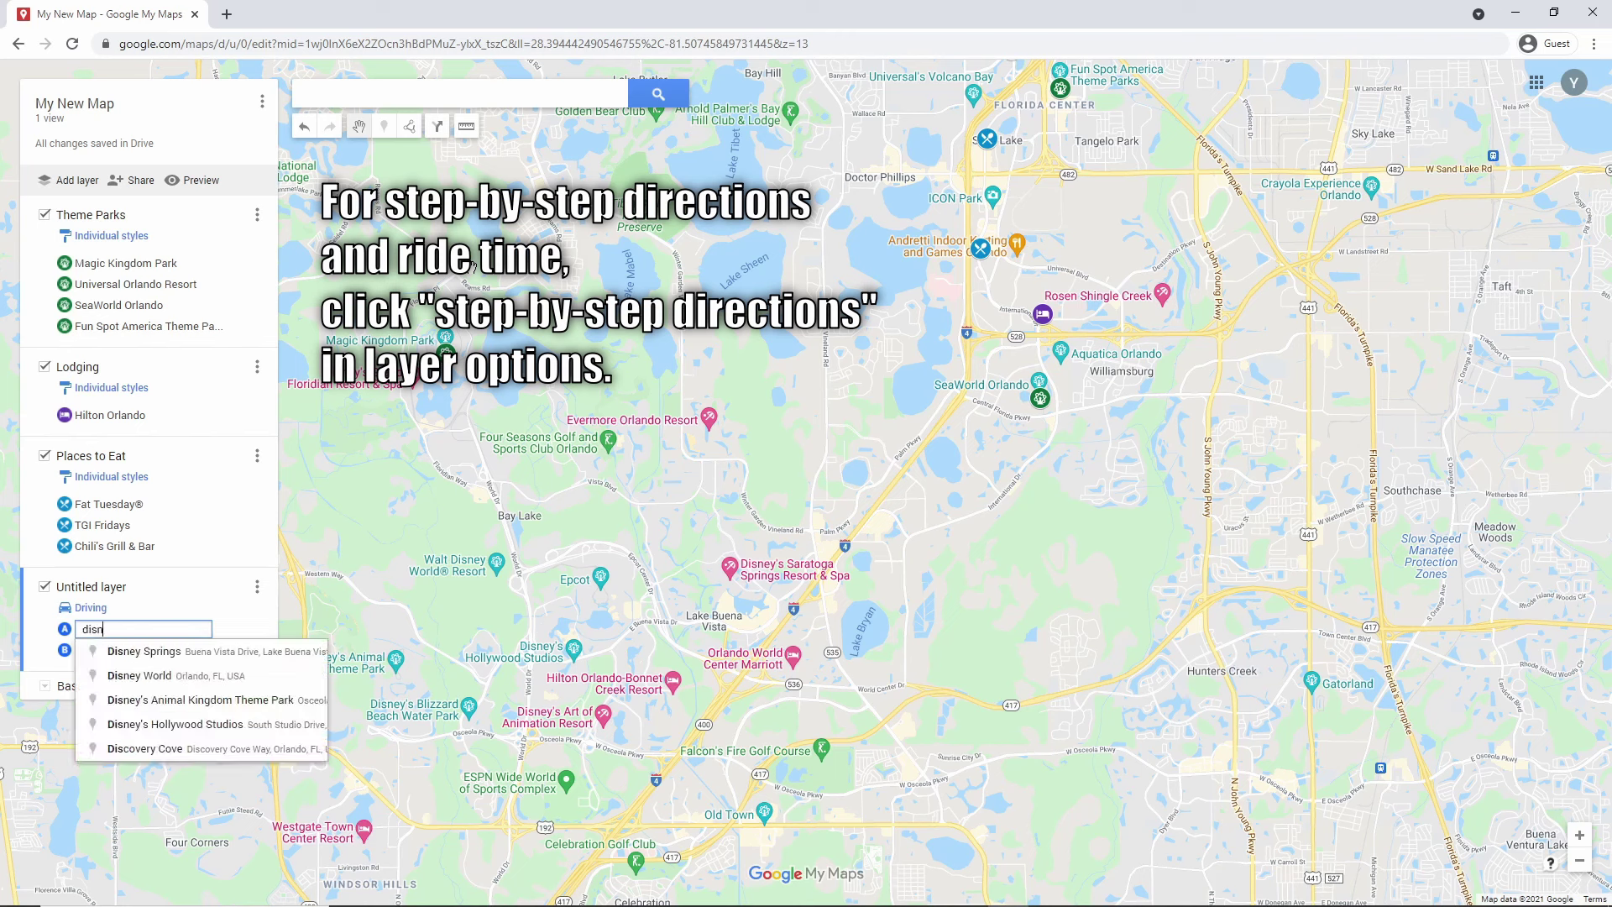
click(182, 676)
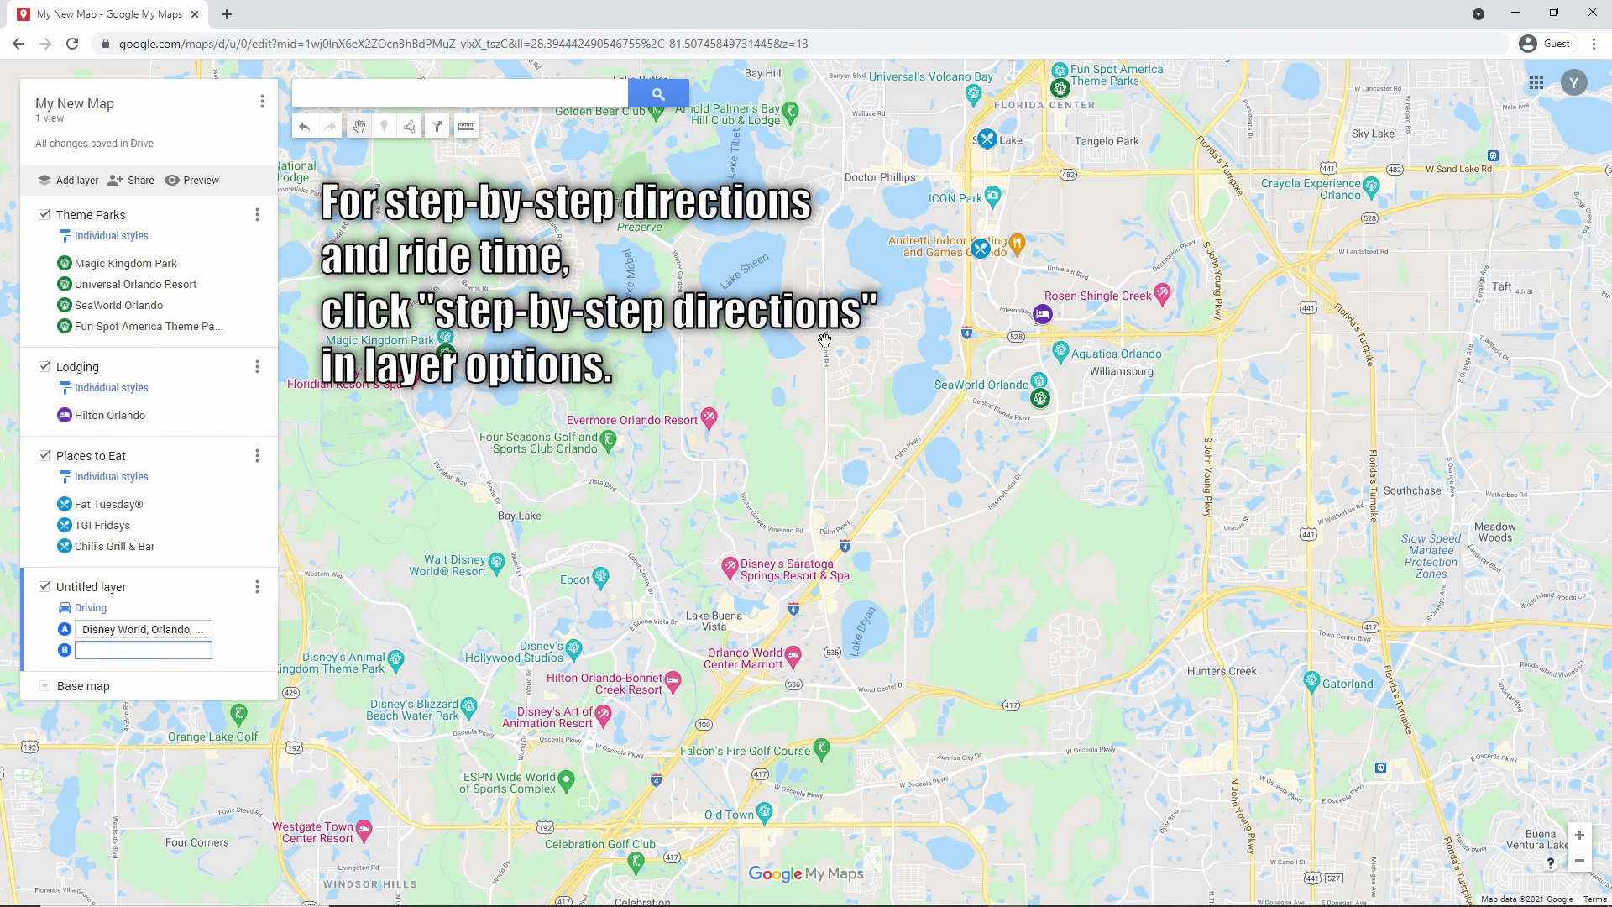
click(982, 256)
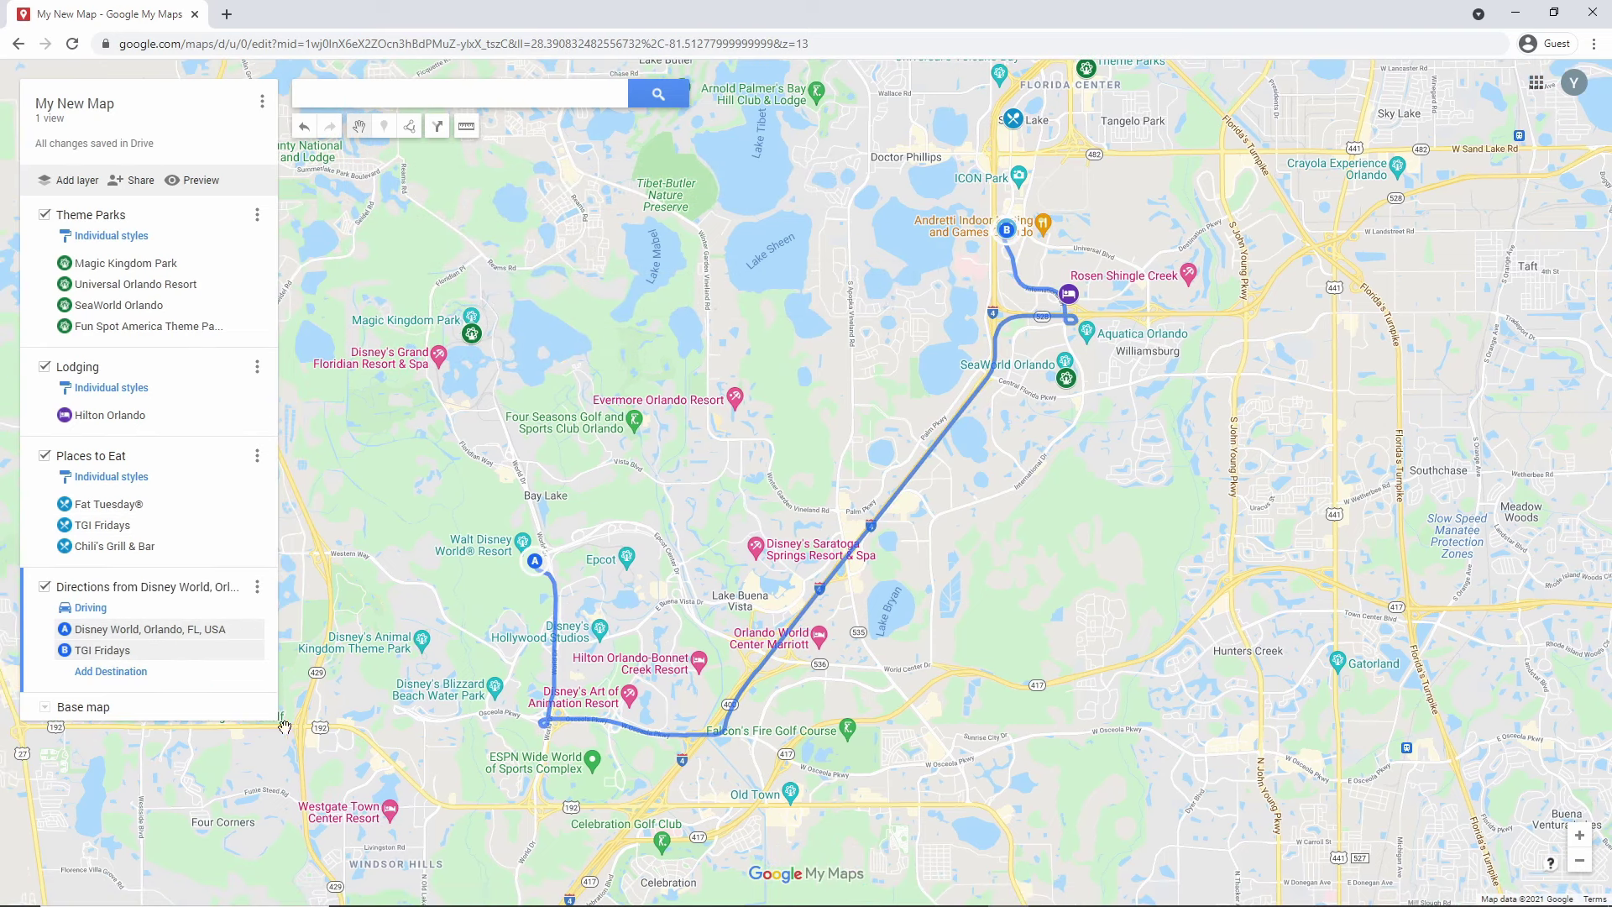
click(111, 672)
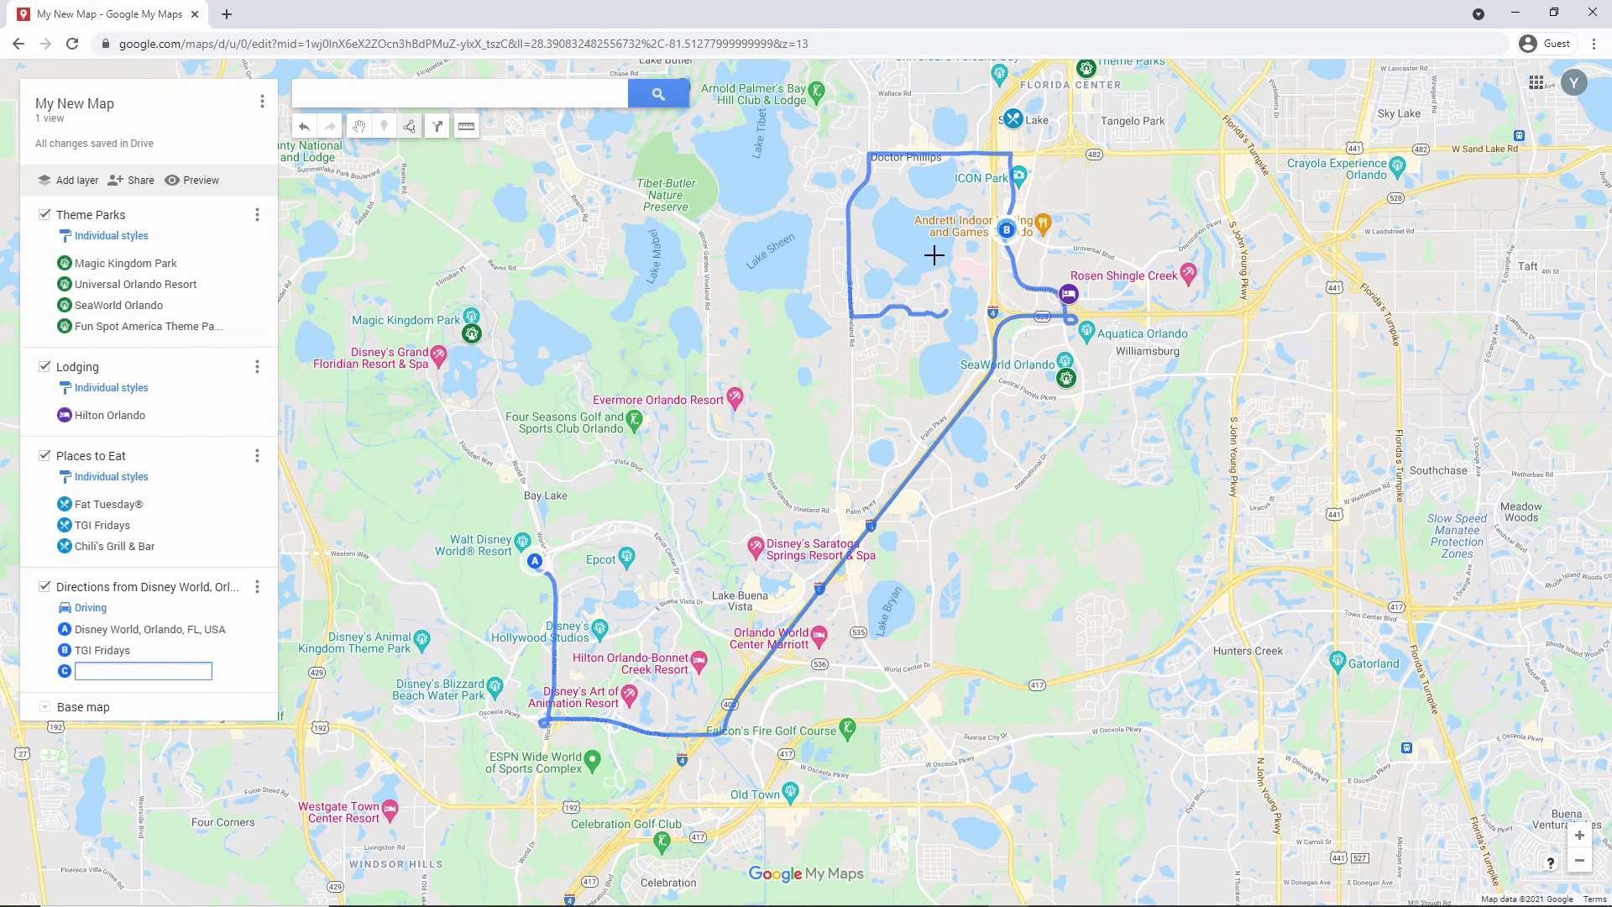
click(978, 124)
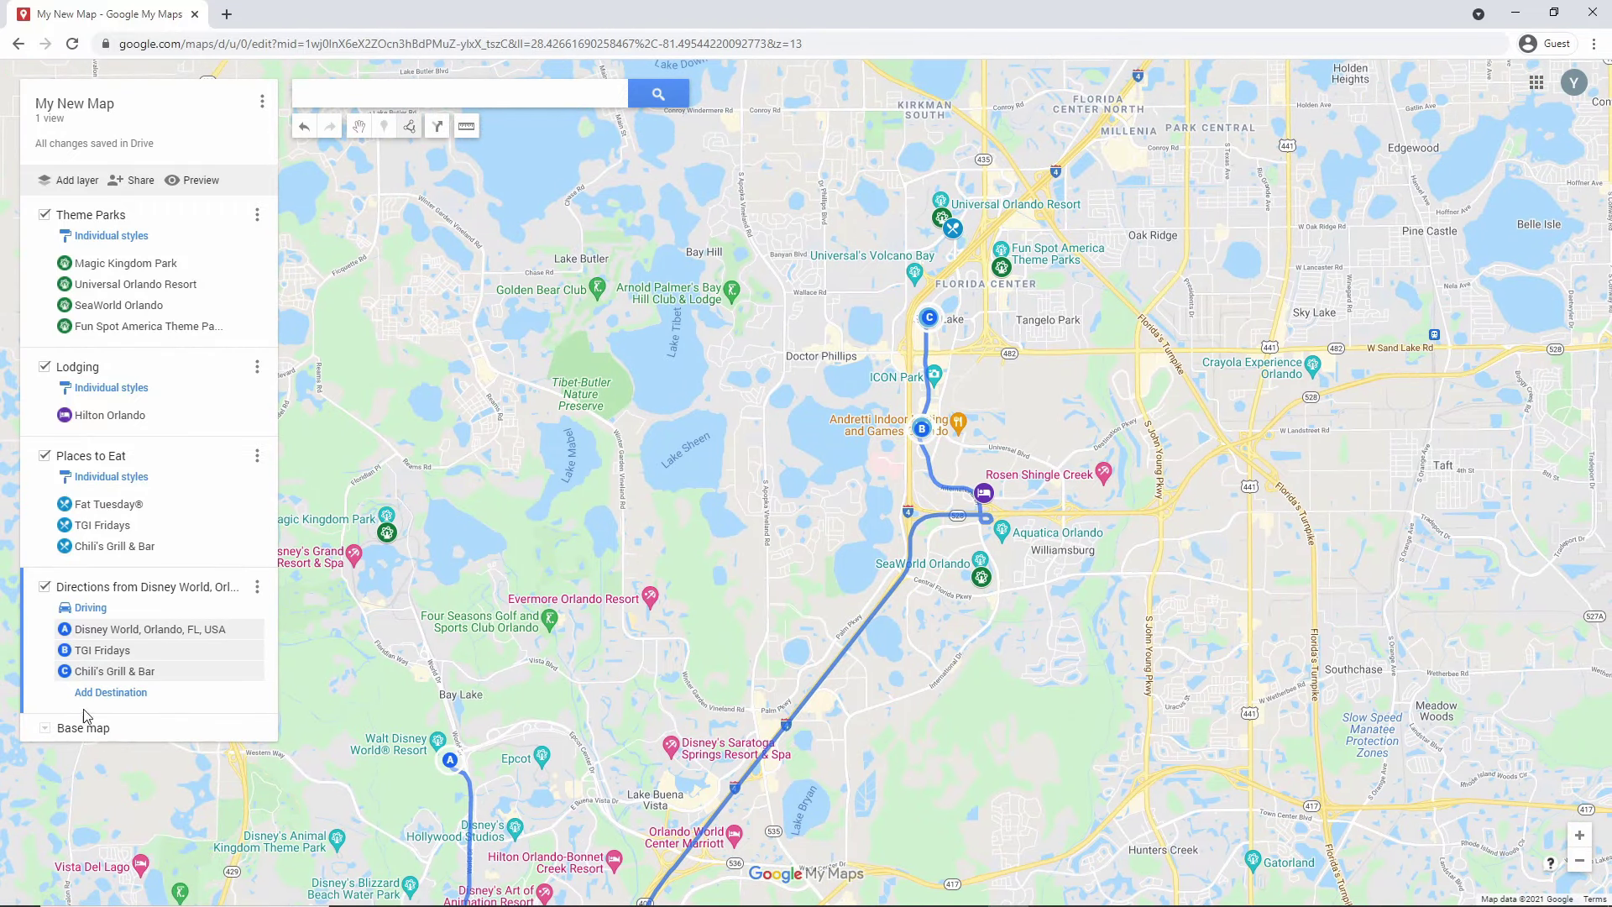
click(111, 692)
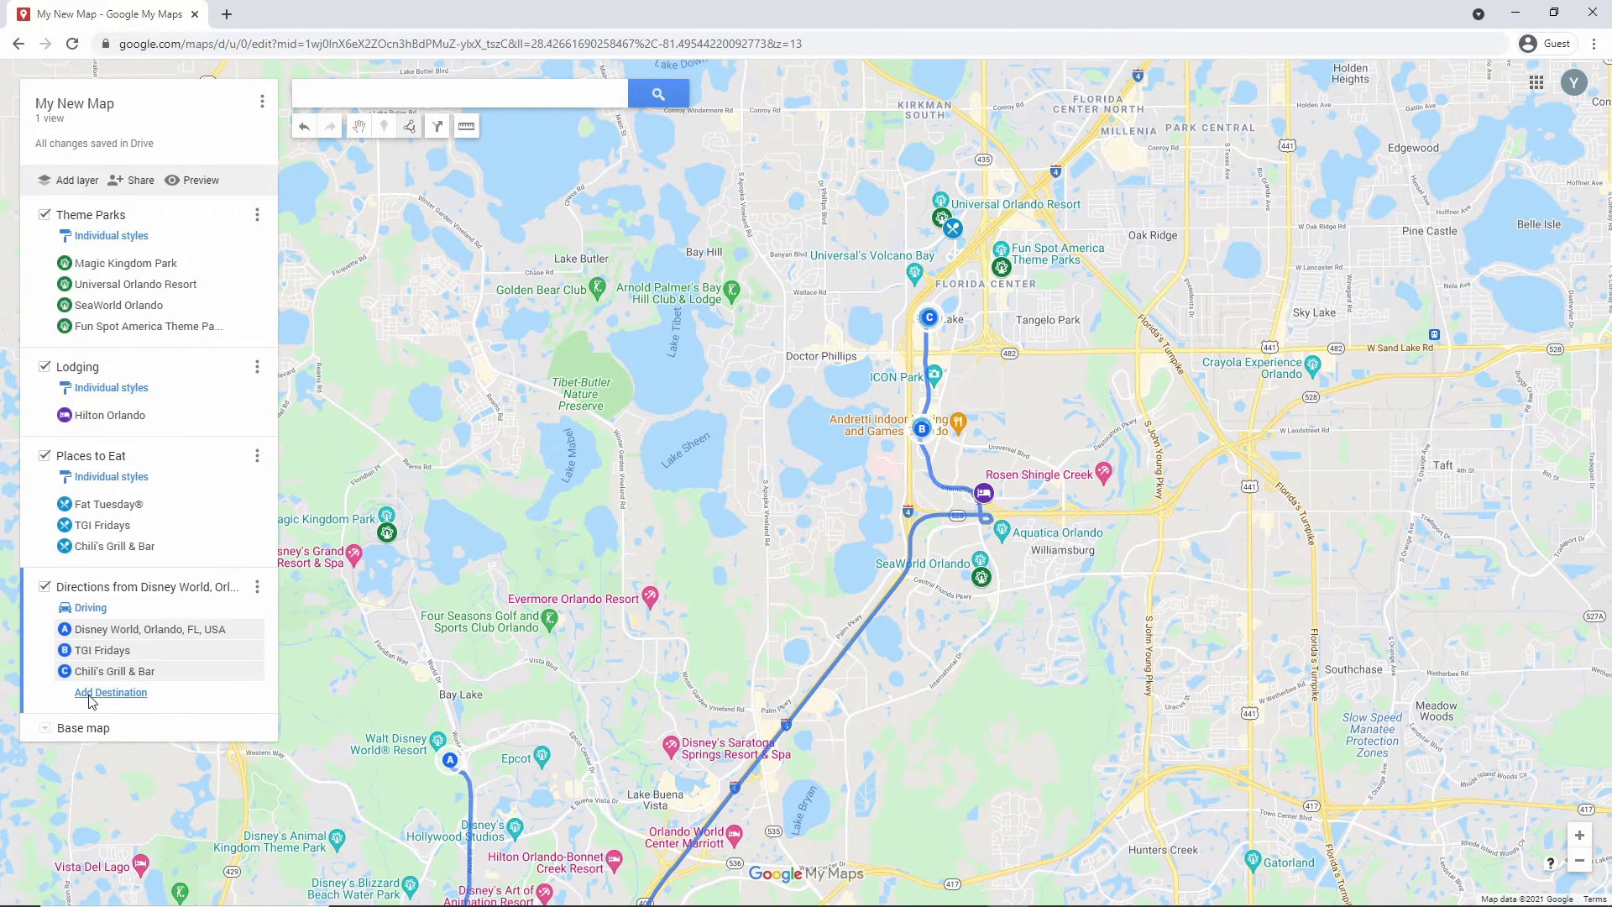
click(947, 225)
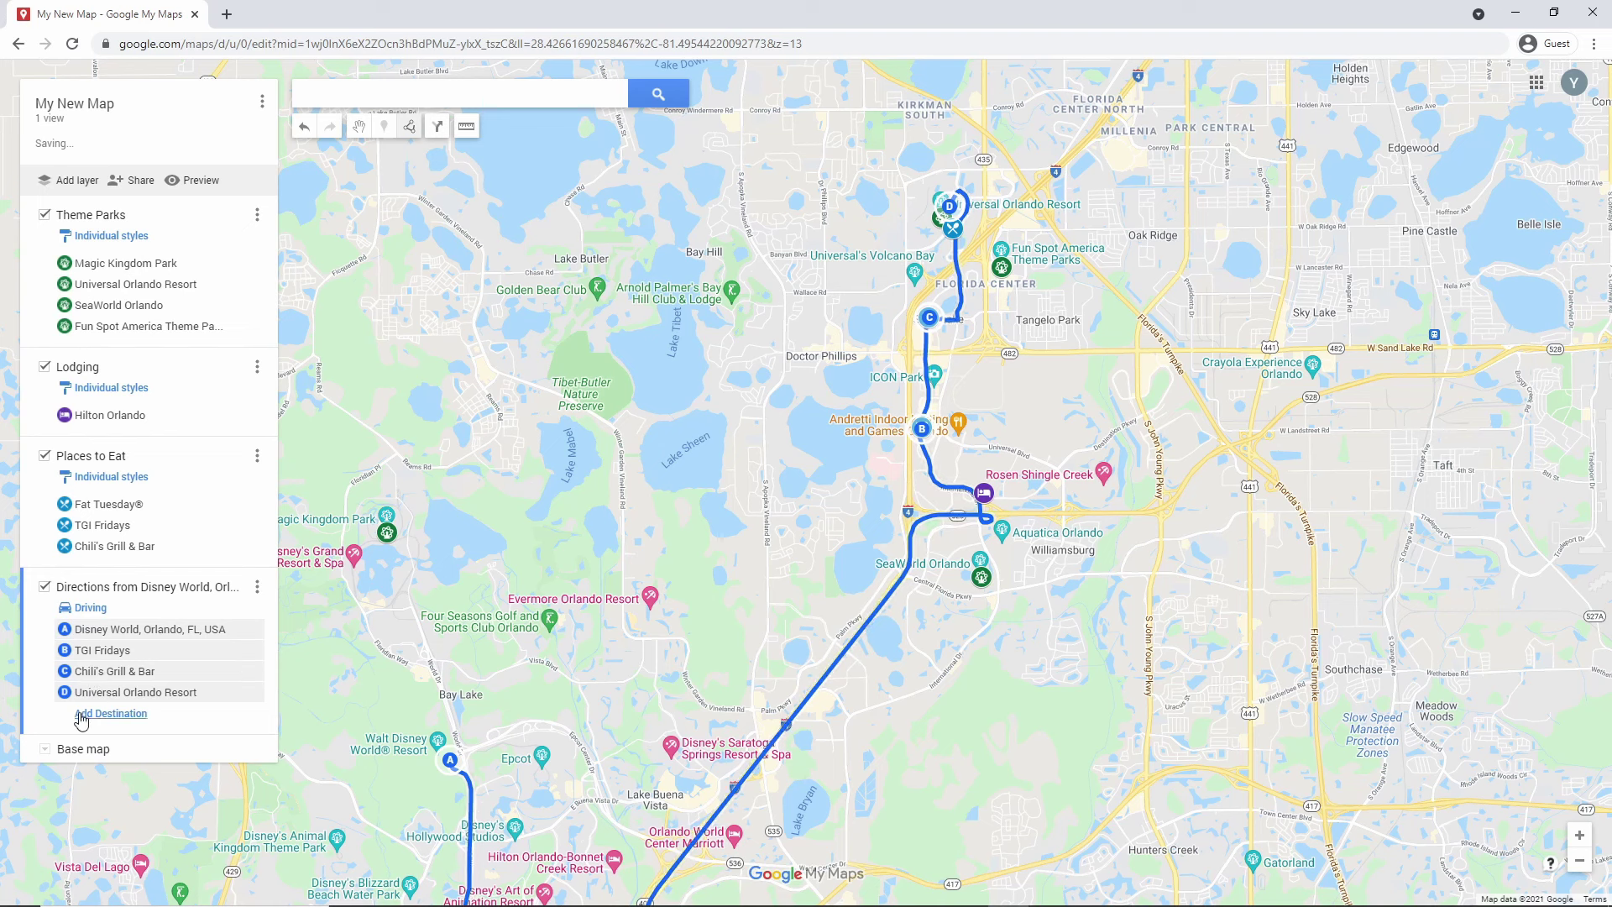
click(111, 713)
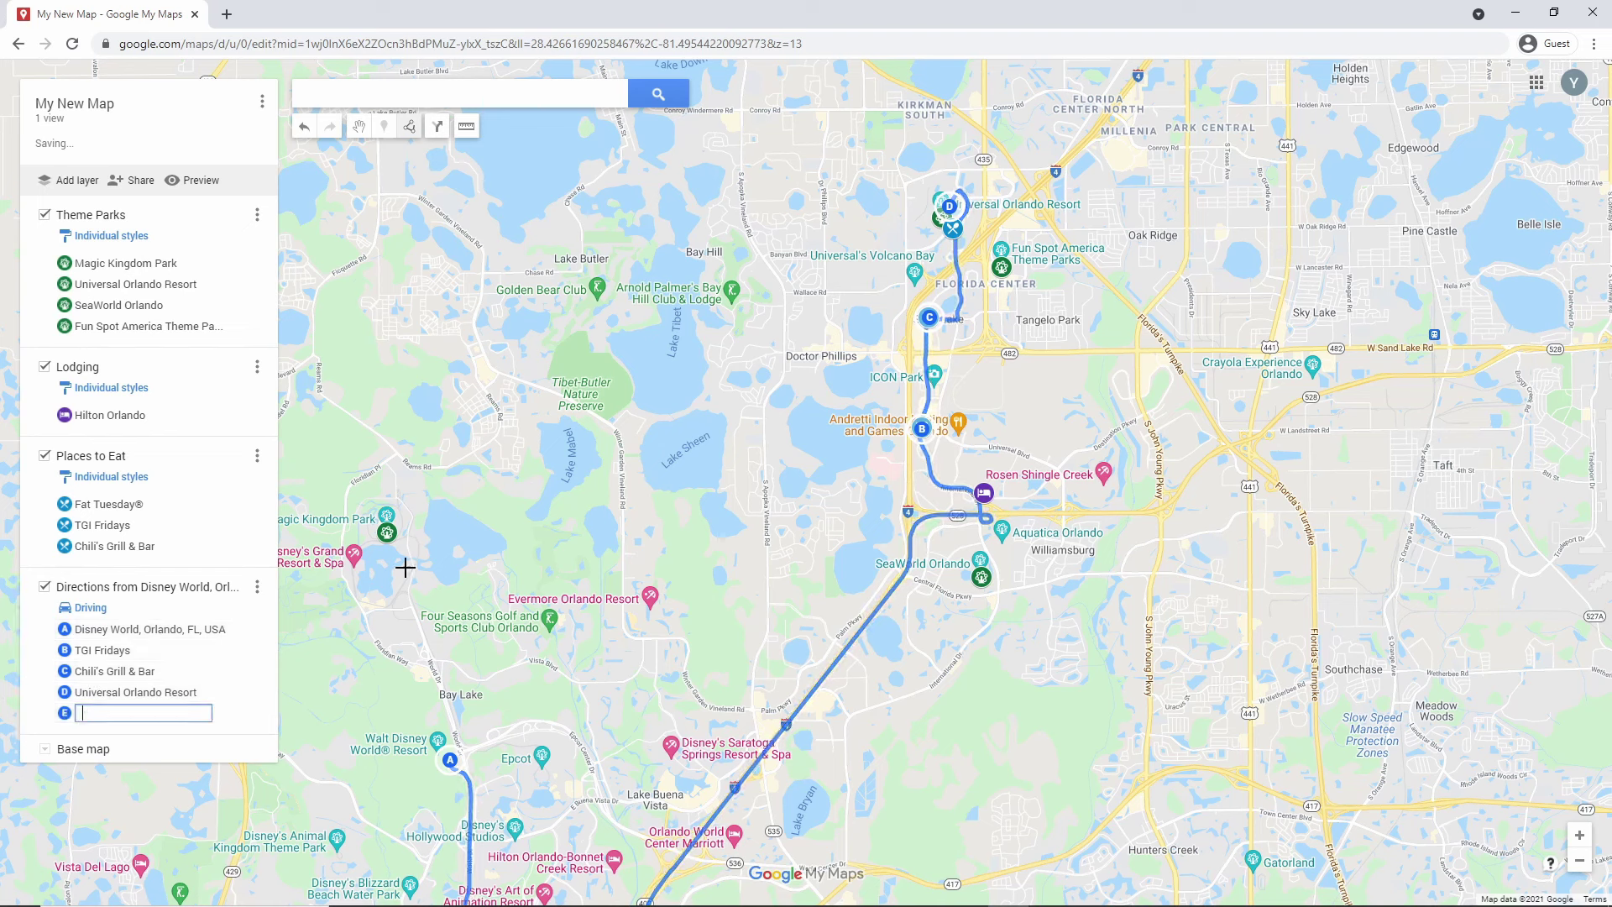
click(1003, 269)
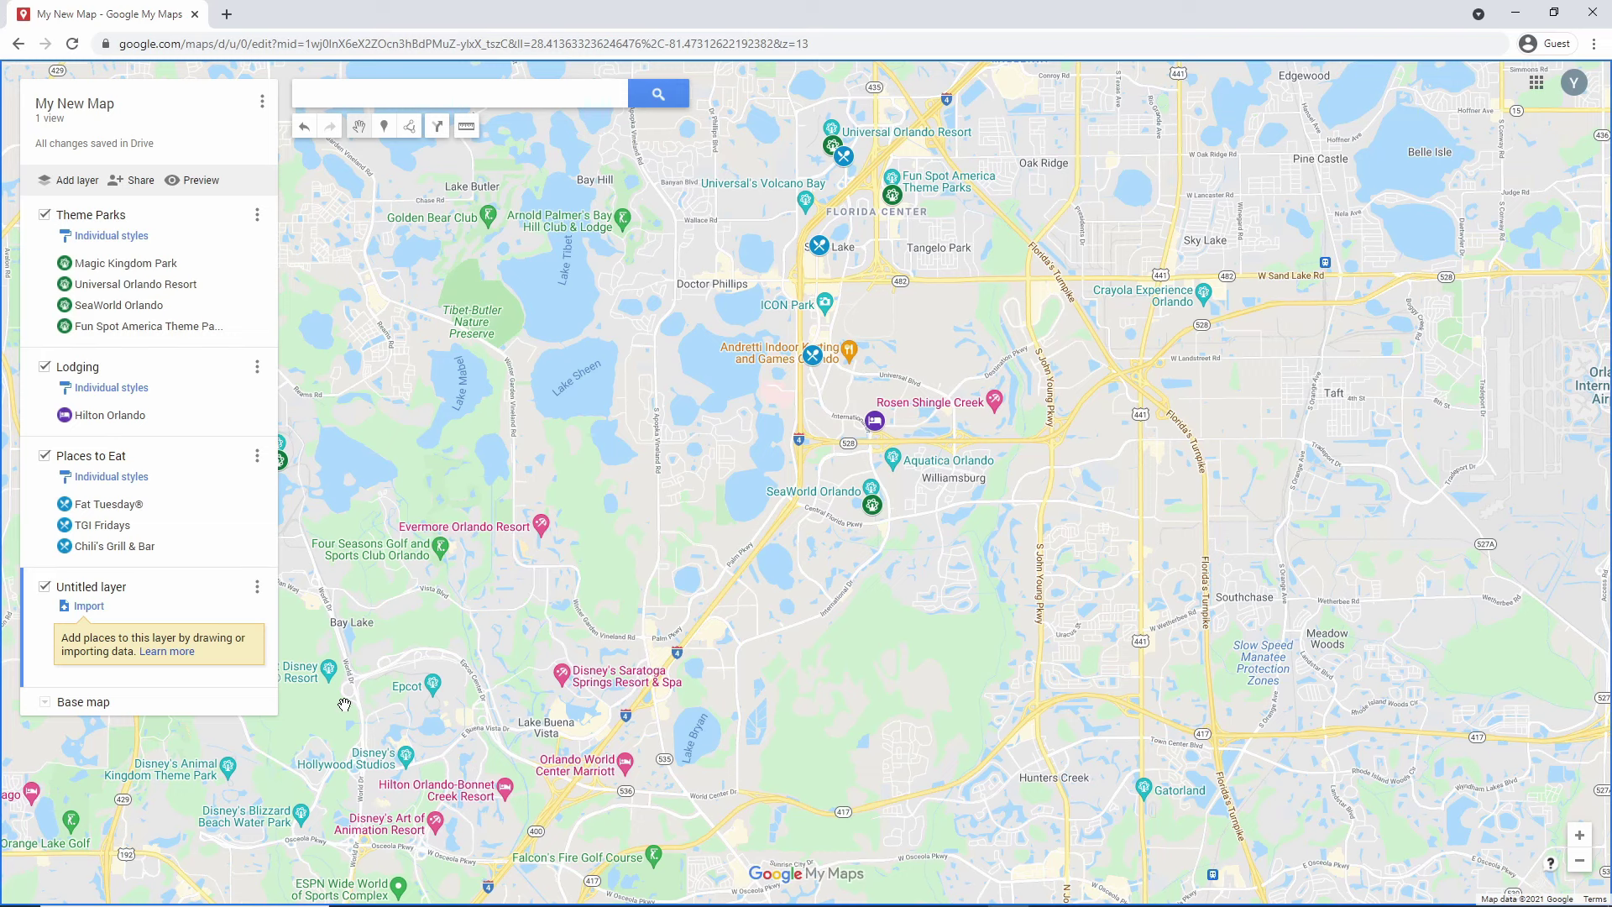
click(383, 128)
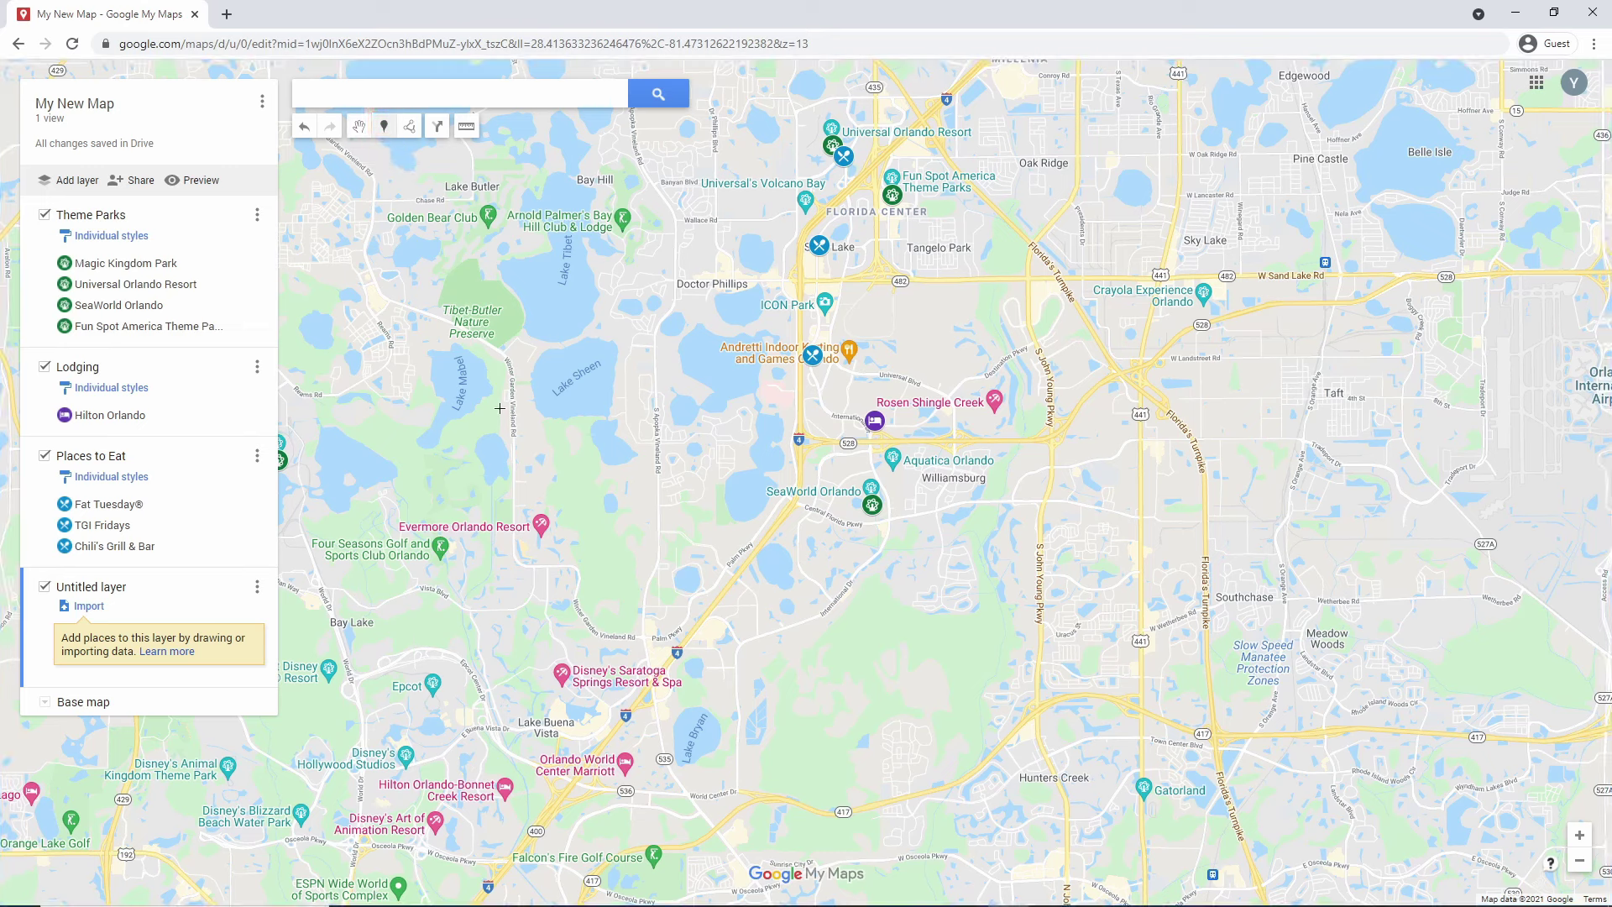
click(635, 475)
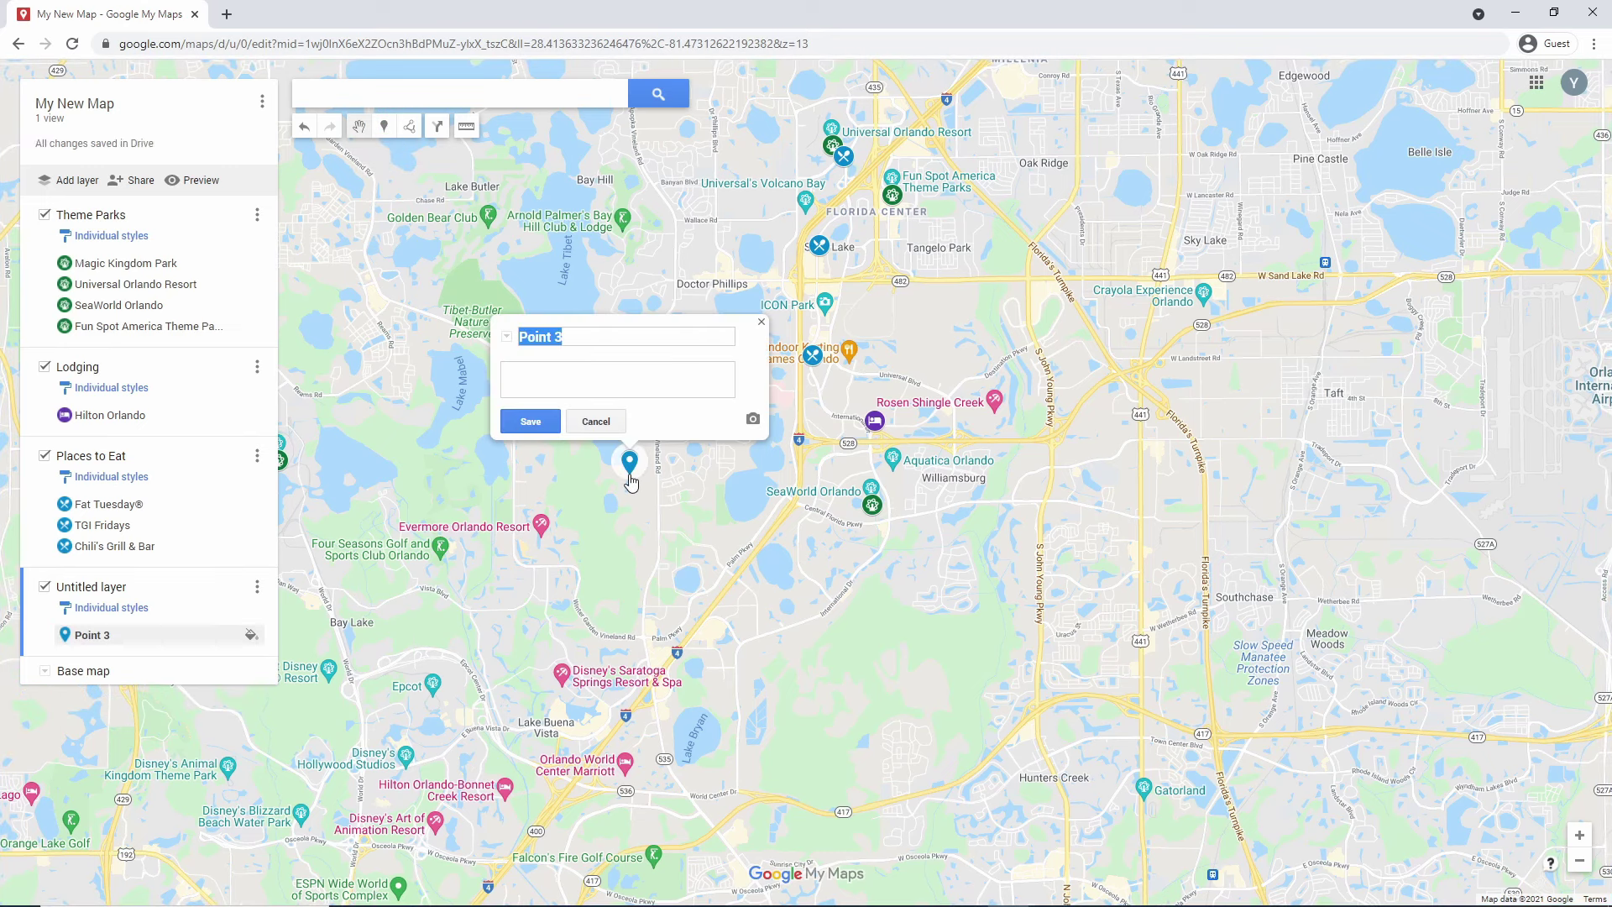
text(Some title)
click(531, 421)
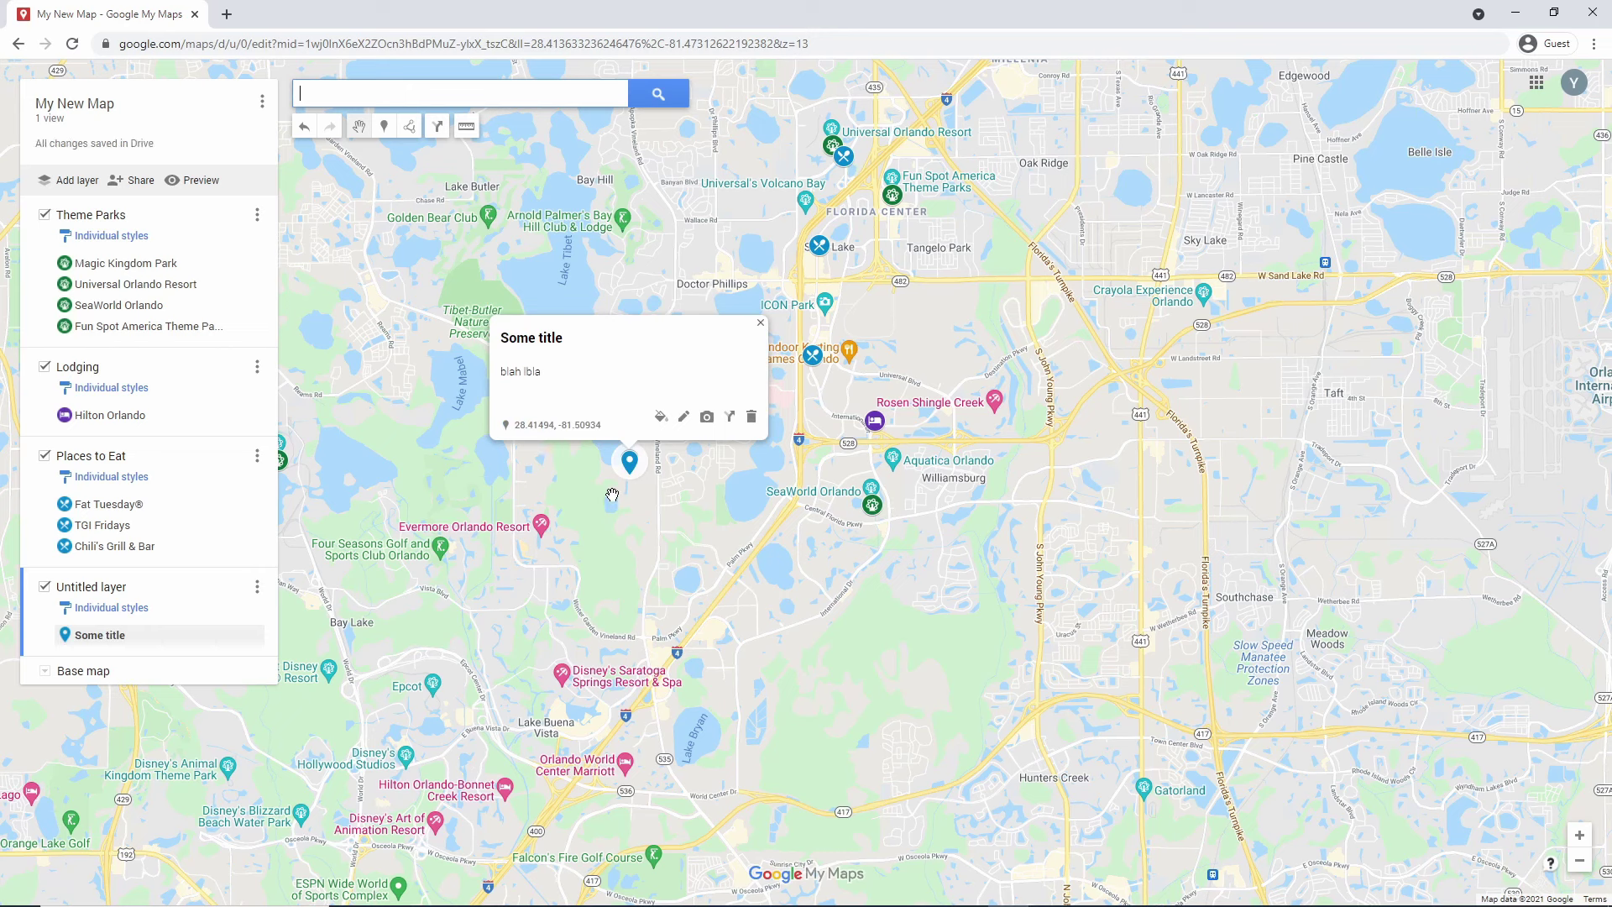
click(751, 418)
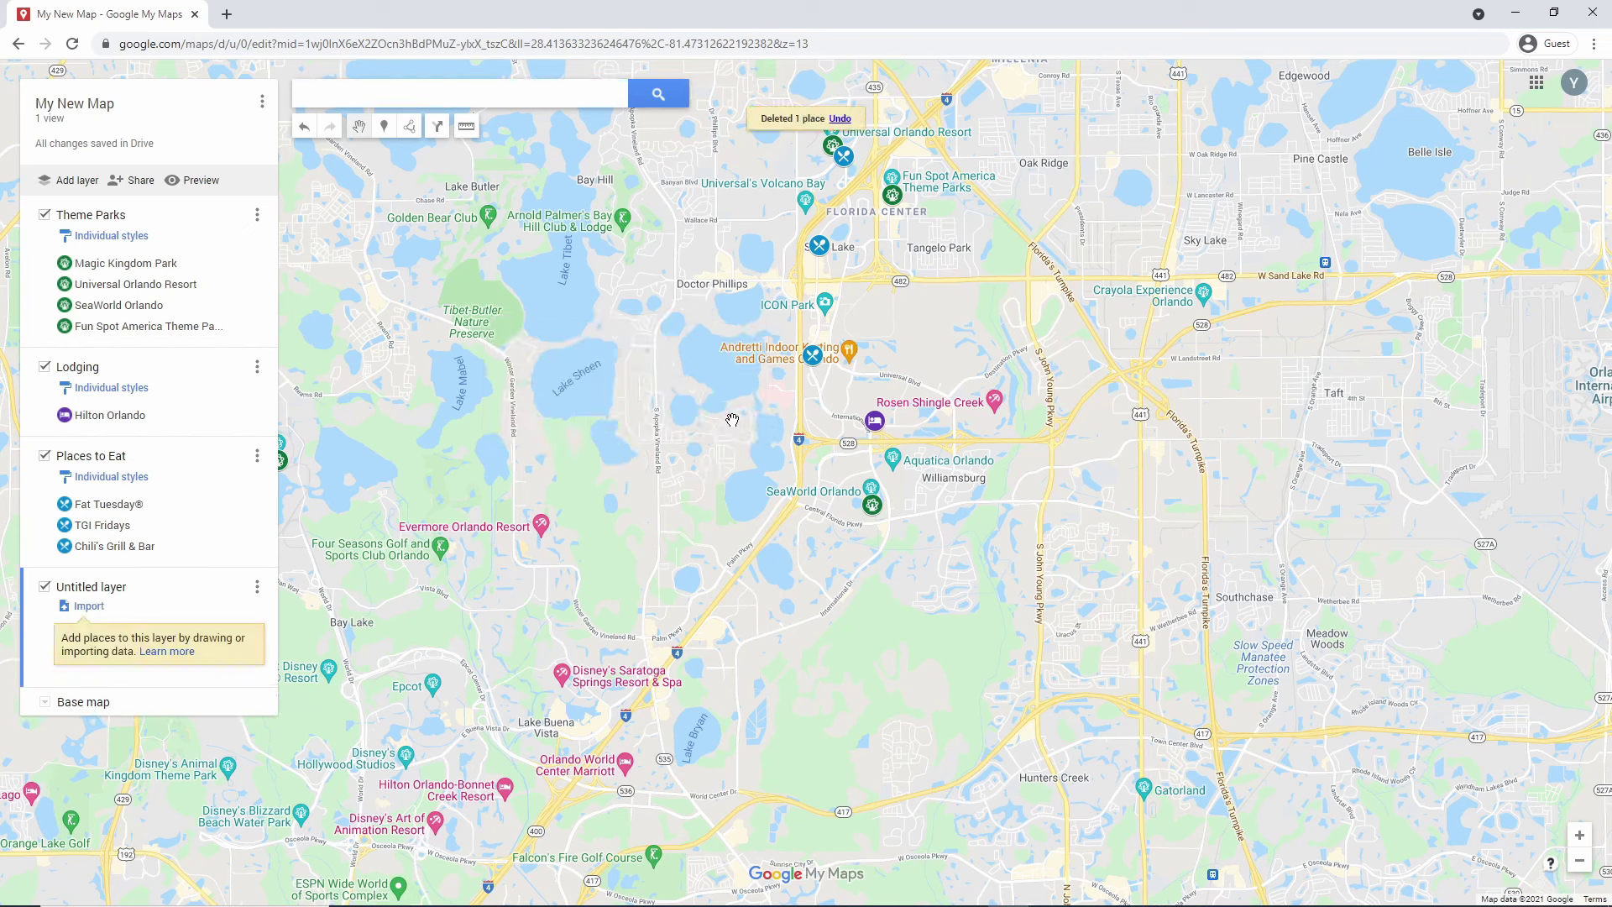
Add a dot-style marker titled 'wake up at 11am' west of Orlando International Airport.
click(385, 130)
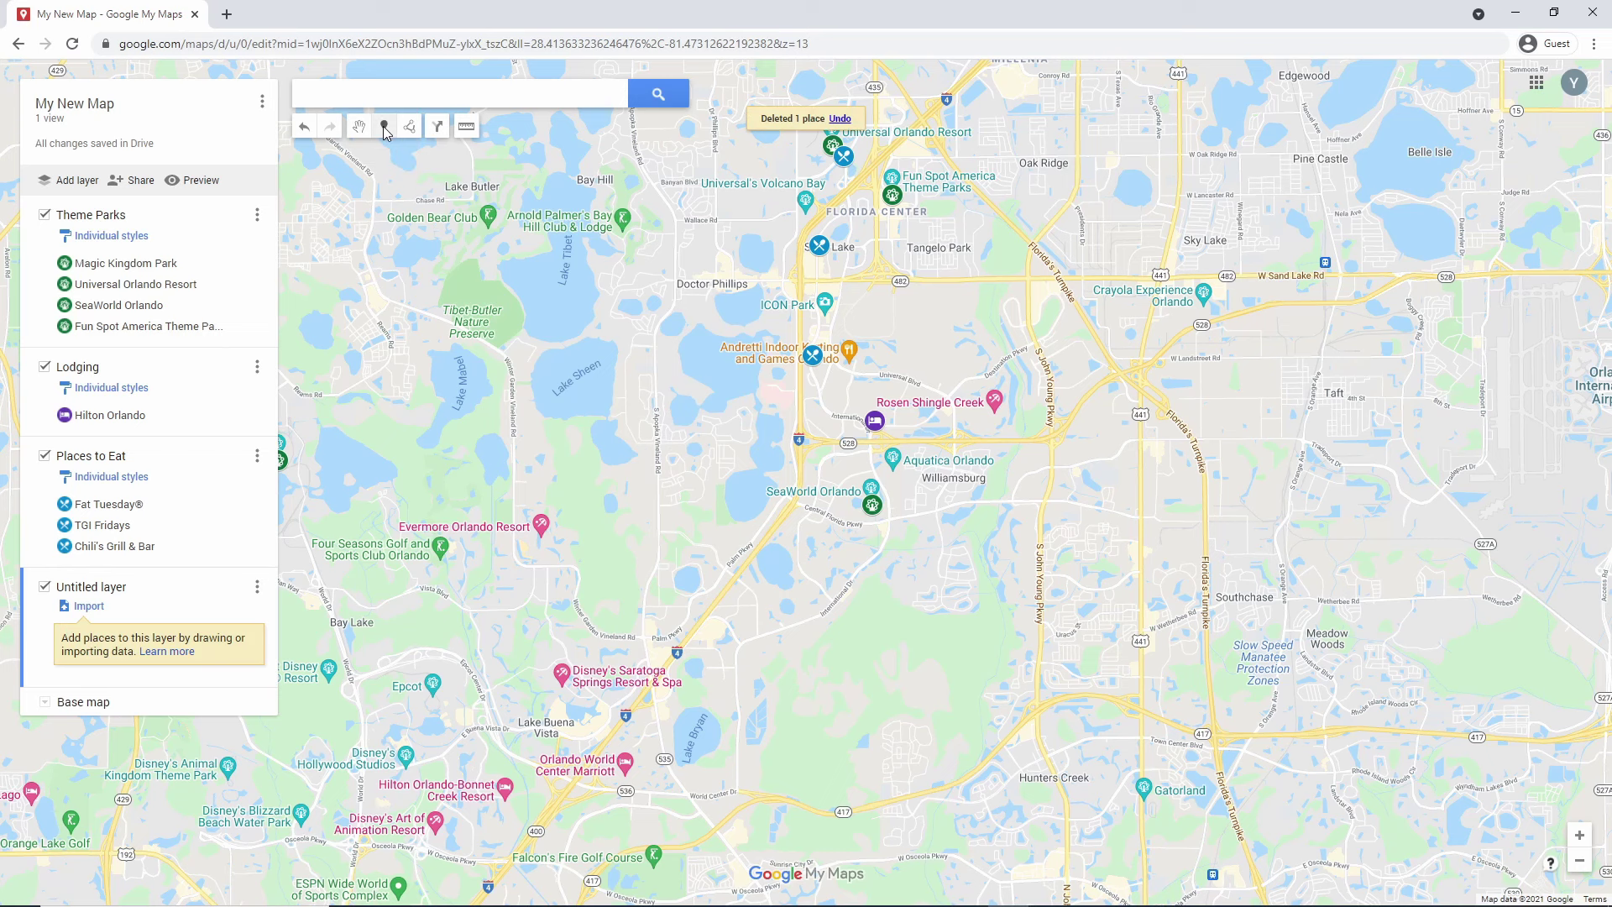
click(1480, 400)
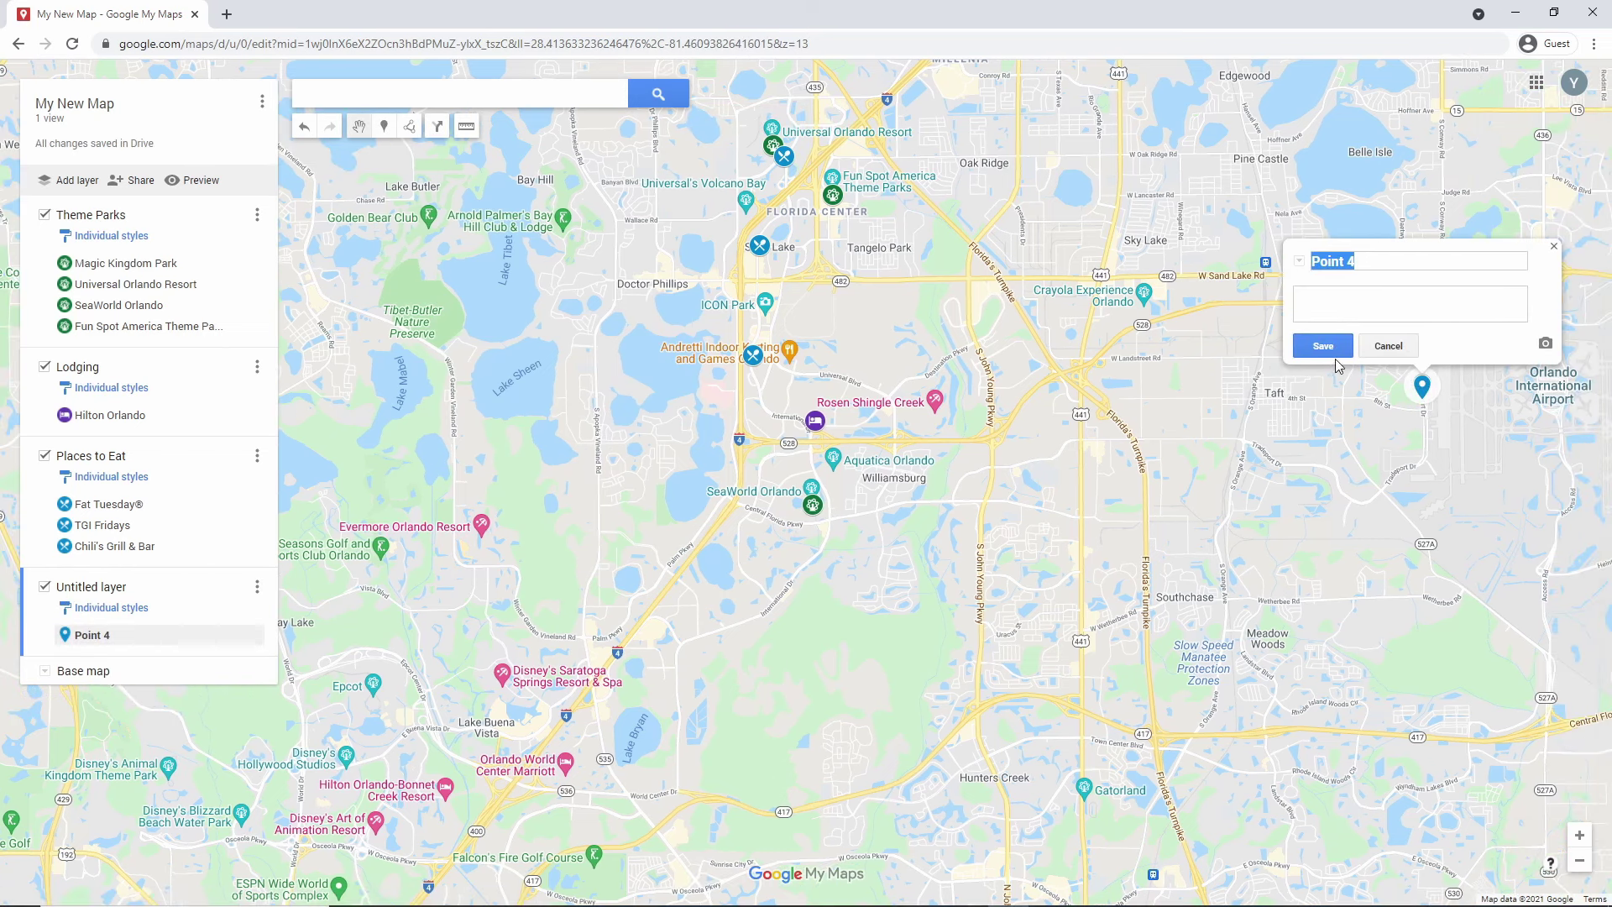
click(1333, 353)
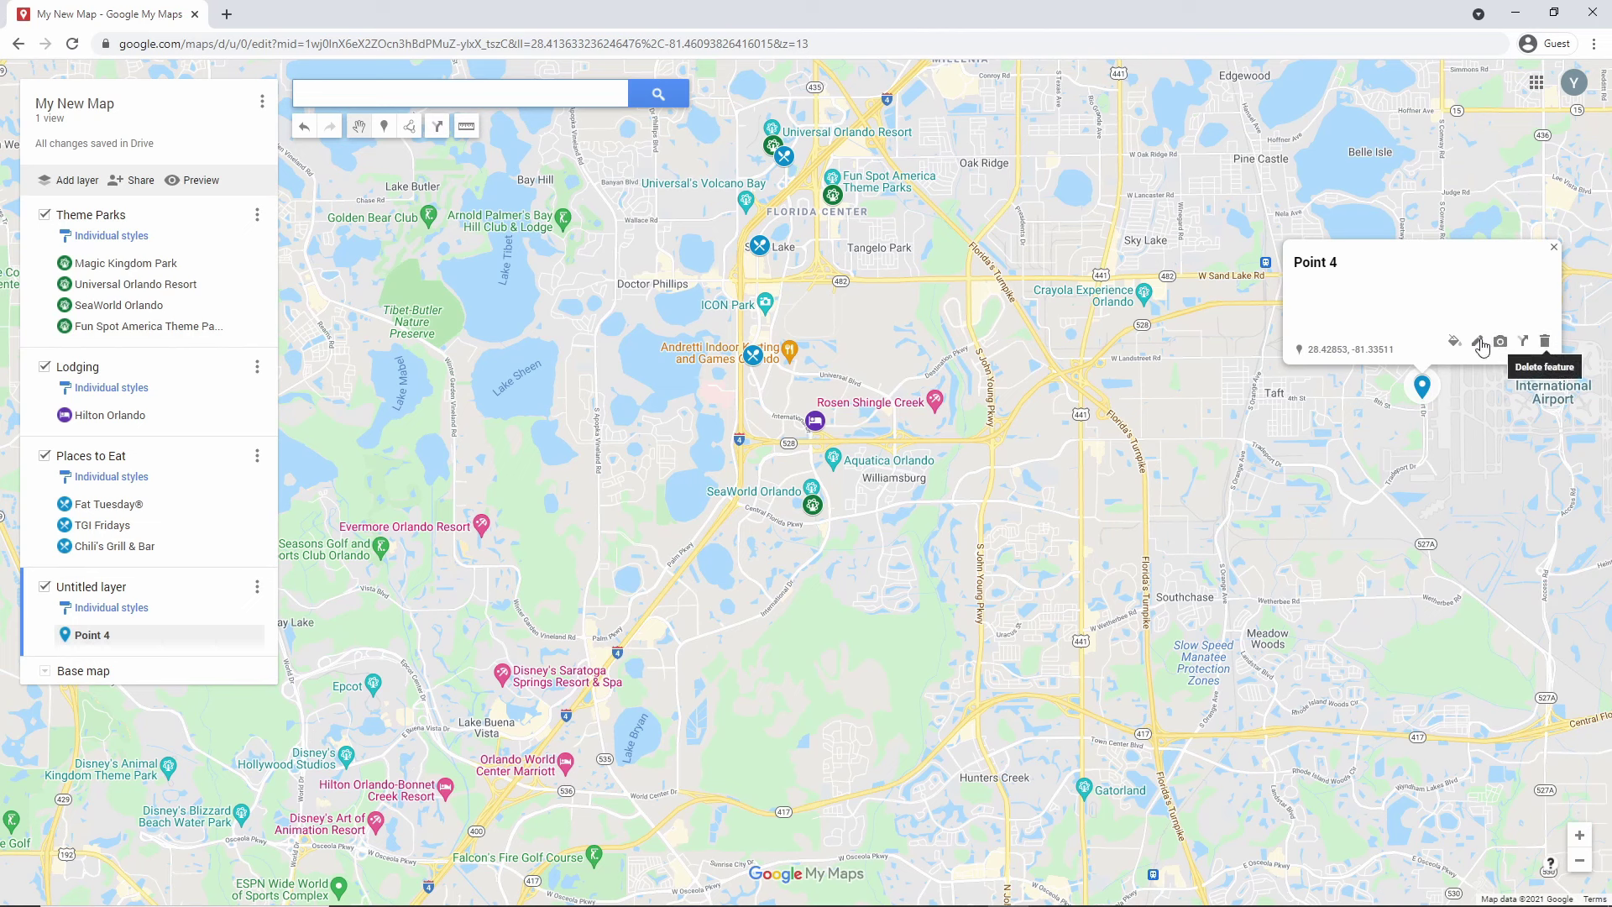
click(1453, 341)
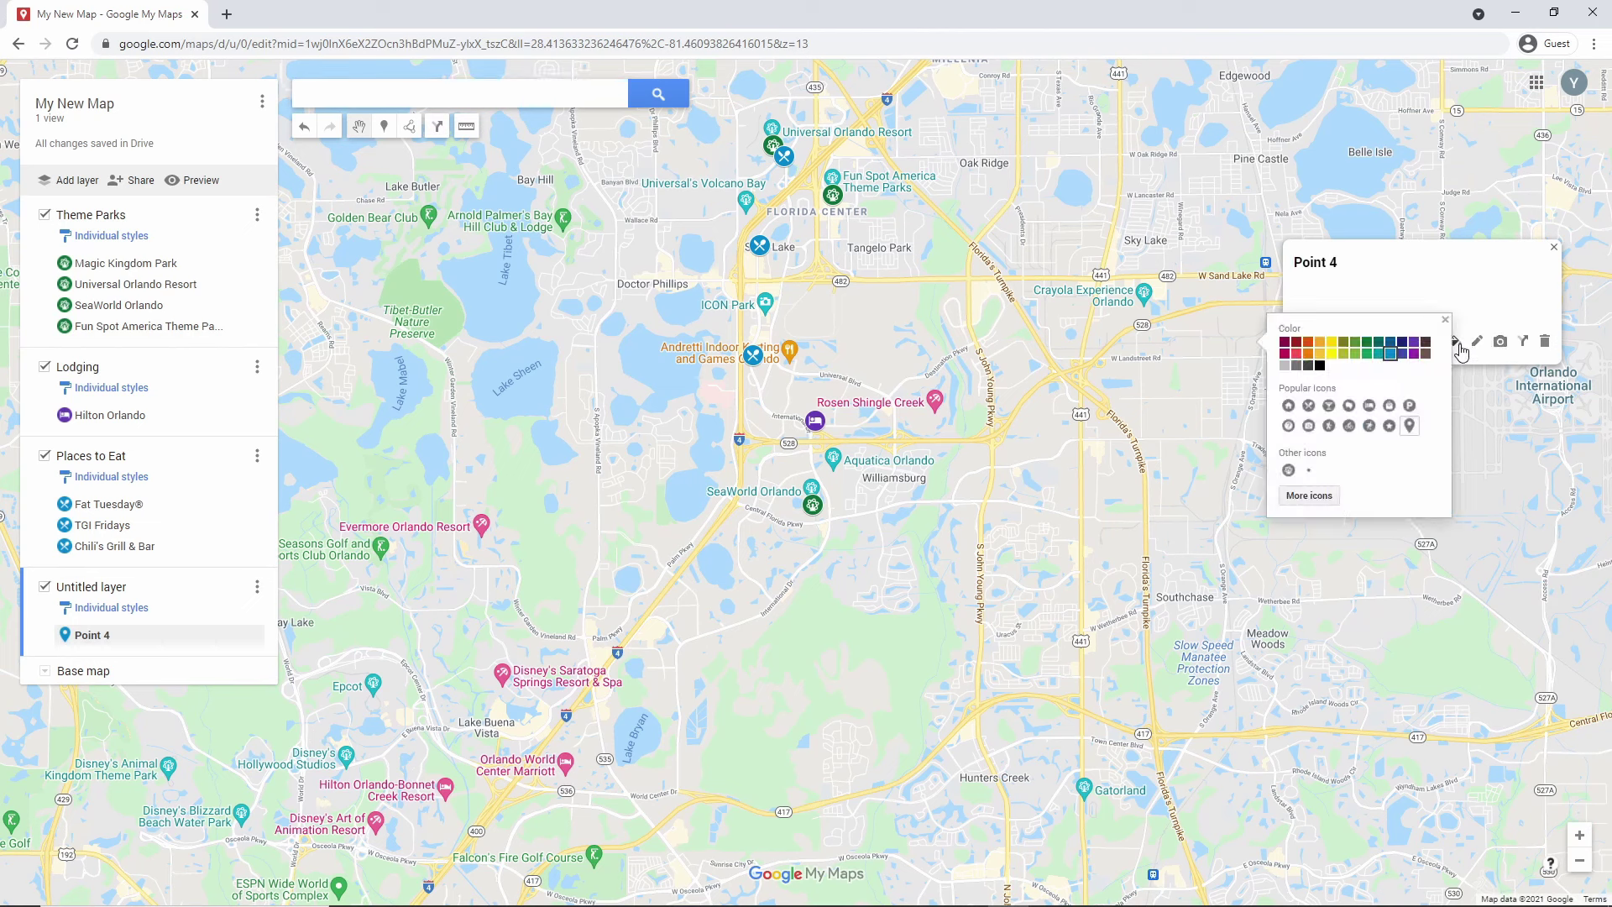
click(1307, 470)
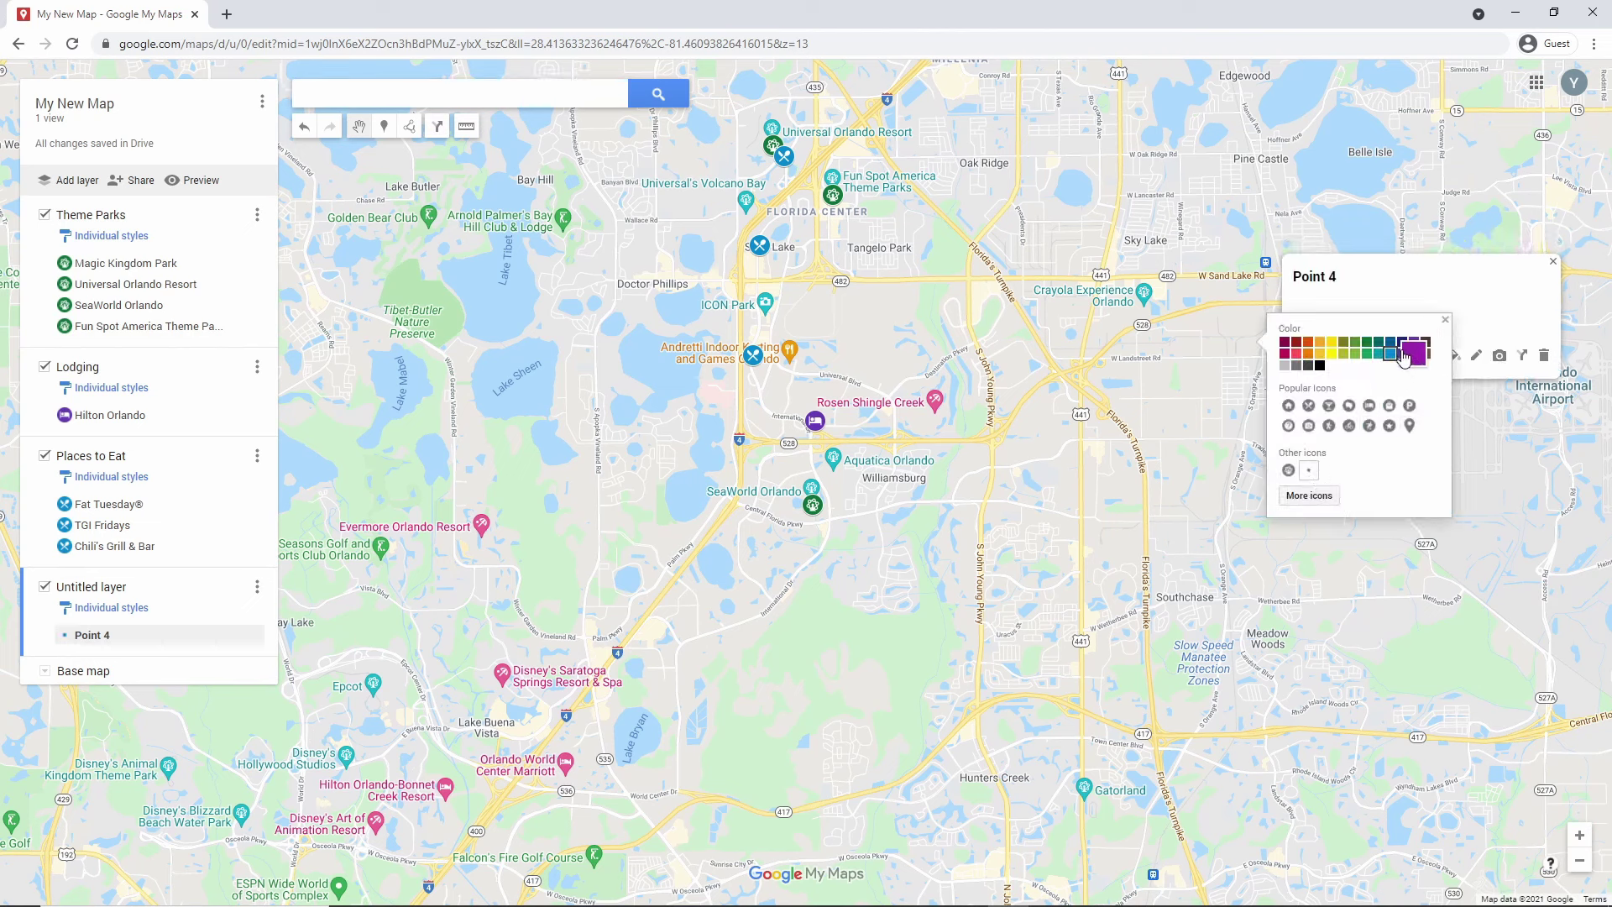
click(1445, 320)
click(1474, 357)
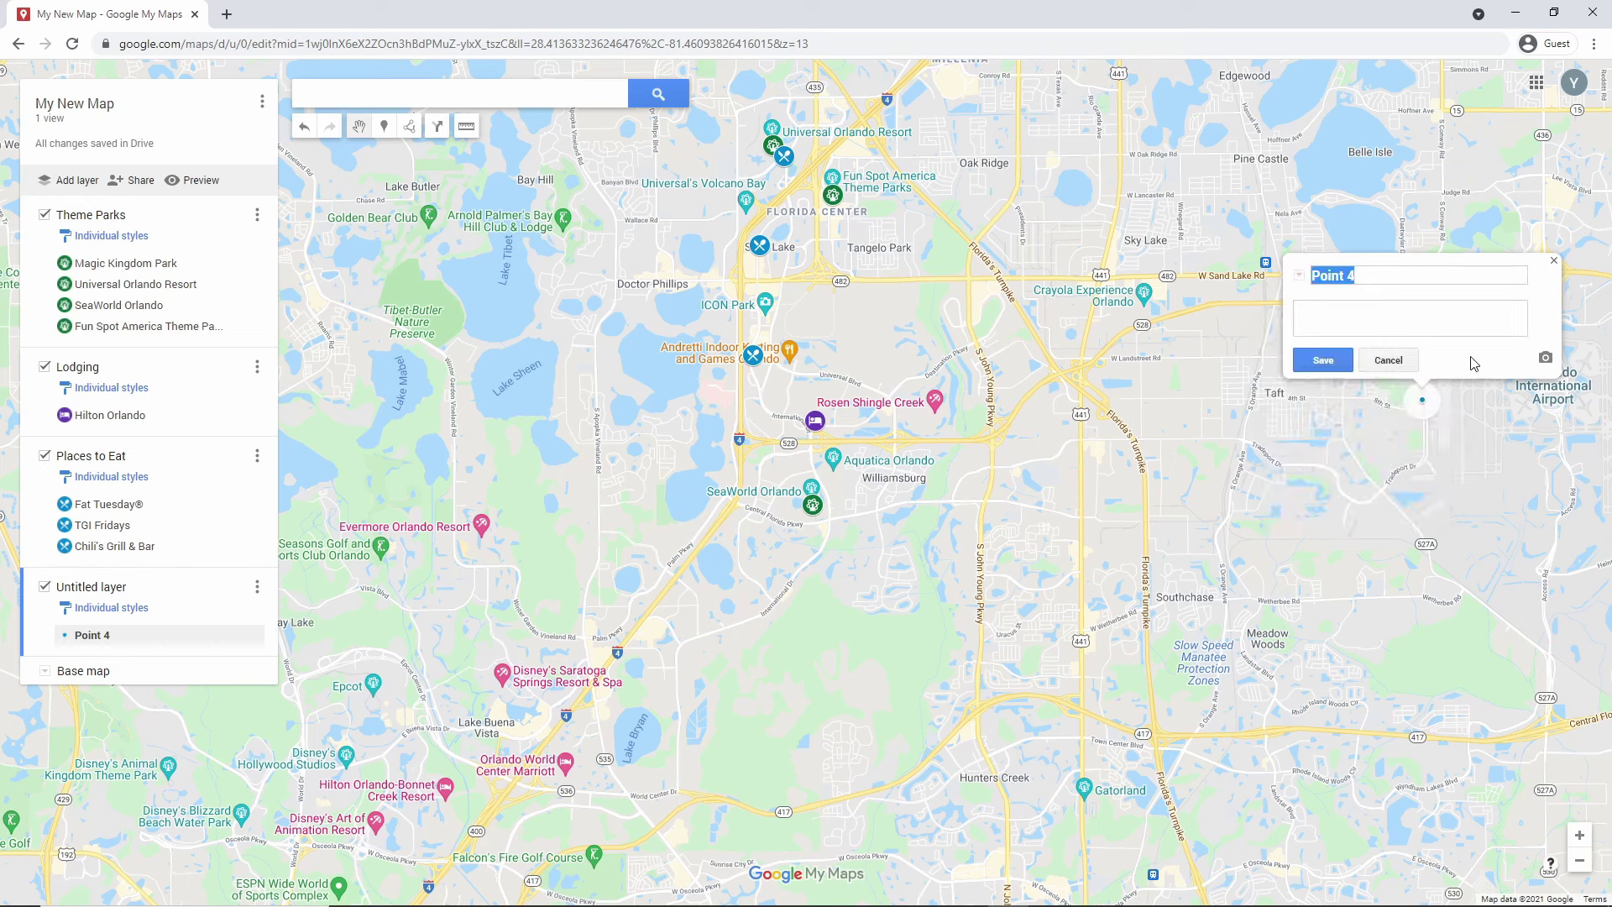
text(wake up at 11am)
click(1322, 359)
click(1368, 411)
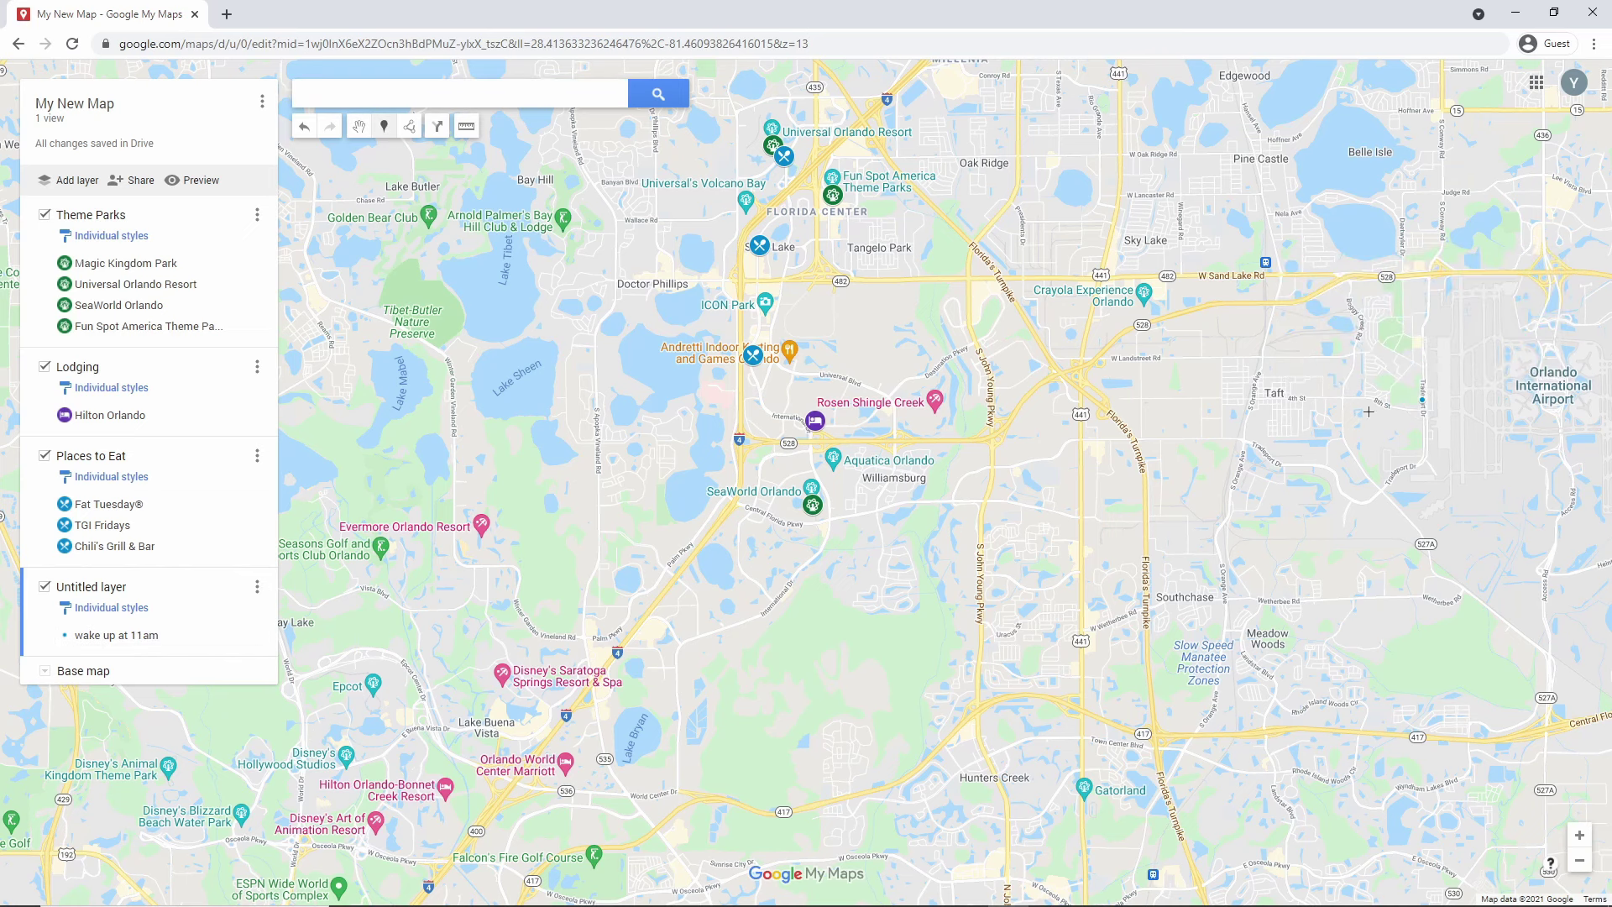
Add a second dot-style marker titled 'leave park by 4pm' east of Taft.
click(1423, 426)
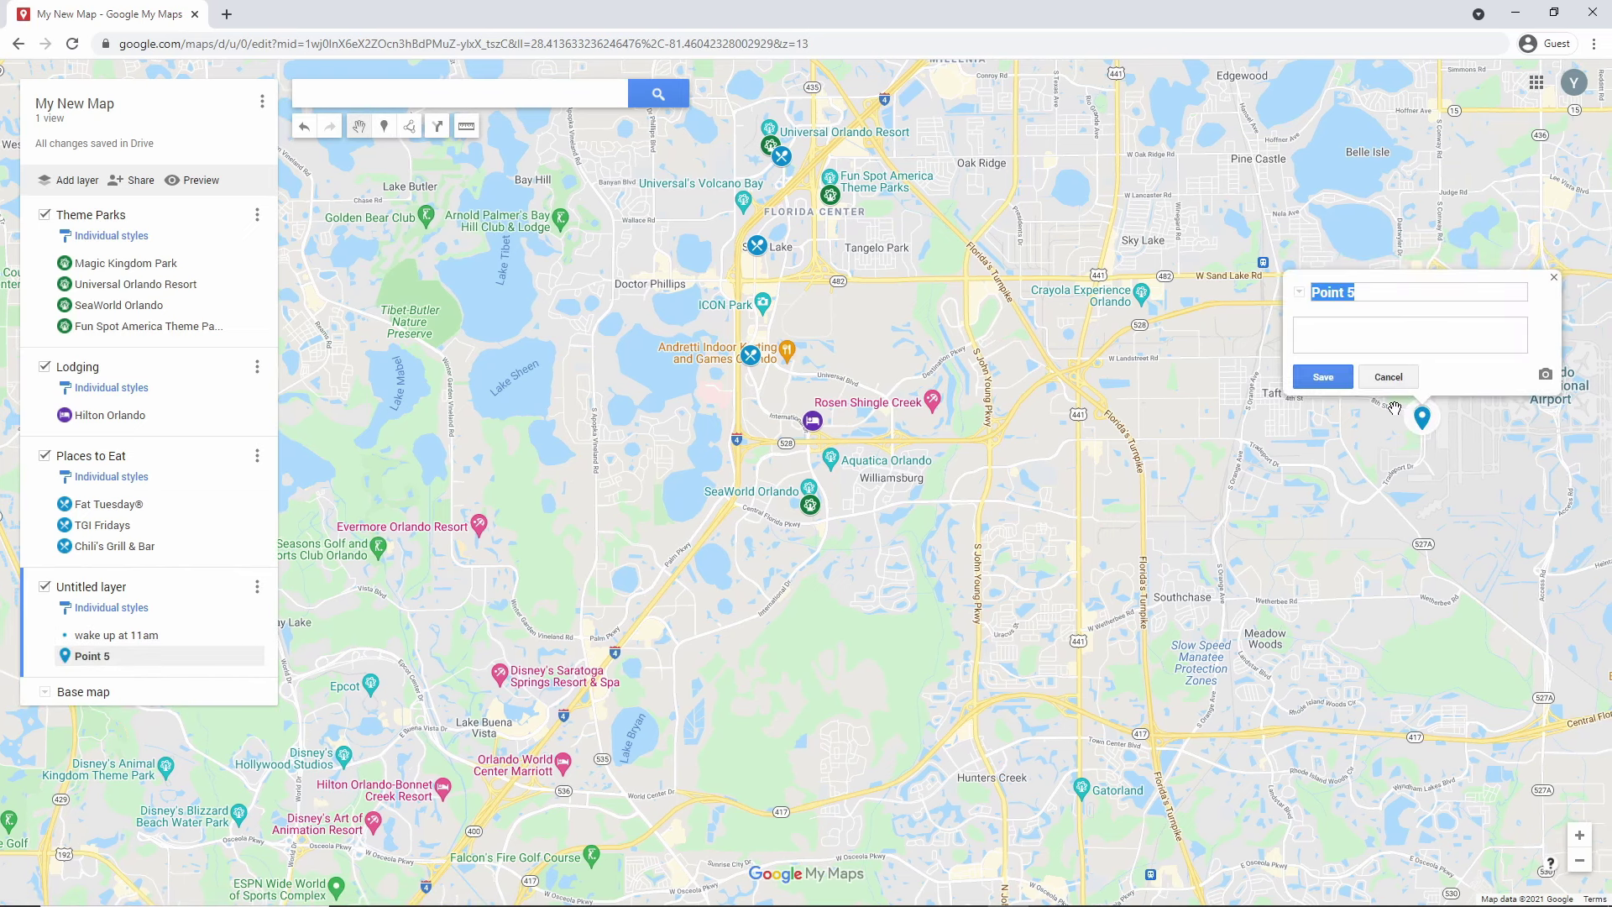
click(1322, 377)
click(1477, 372)
key(BackSpace)
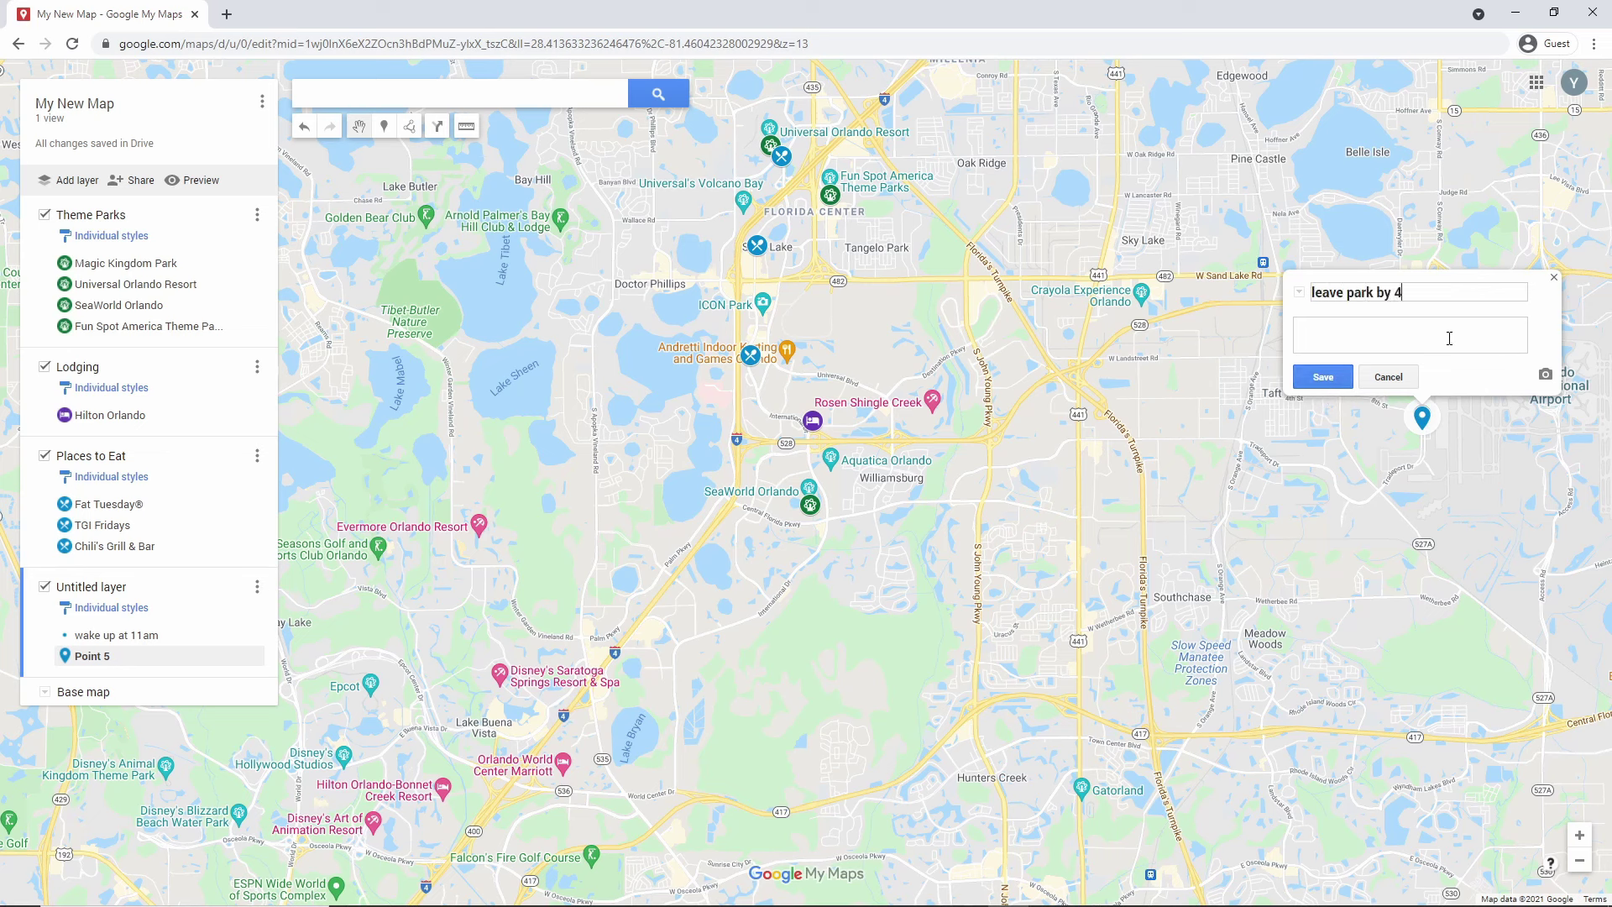
text(leave park by 4pm)
click(1343, 377)
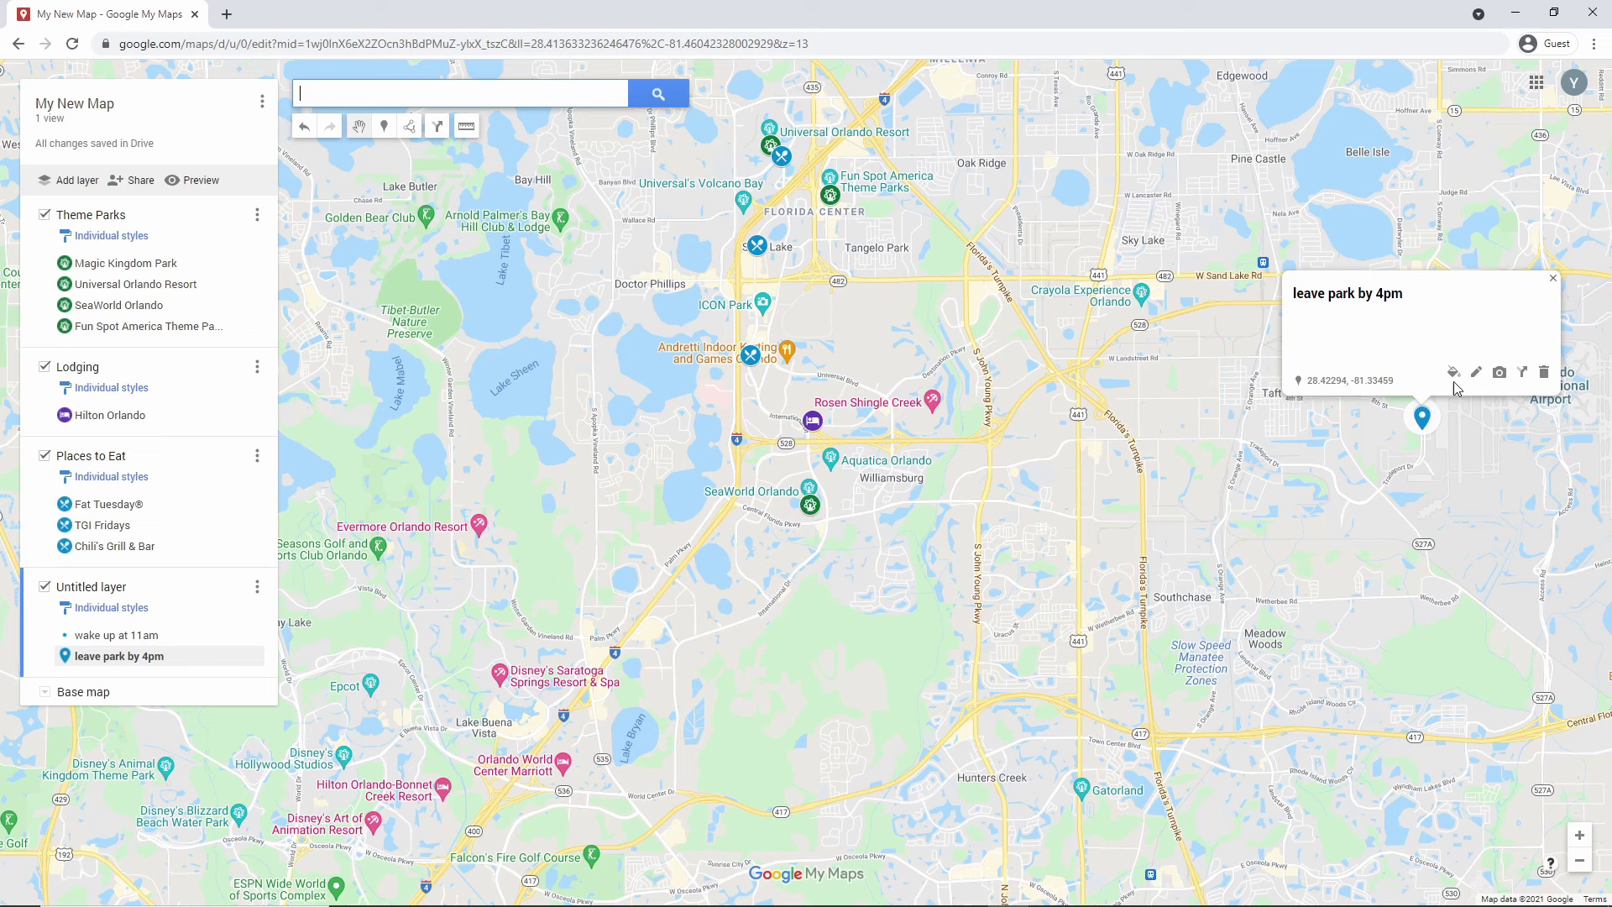
click(1453, 372)
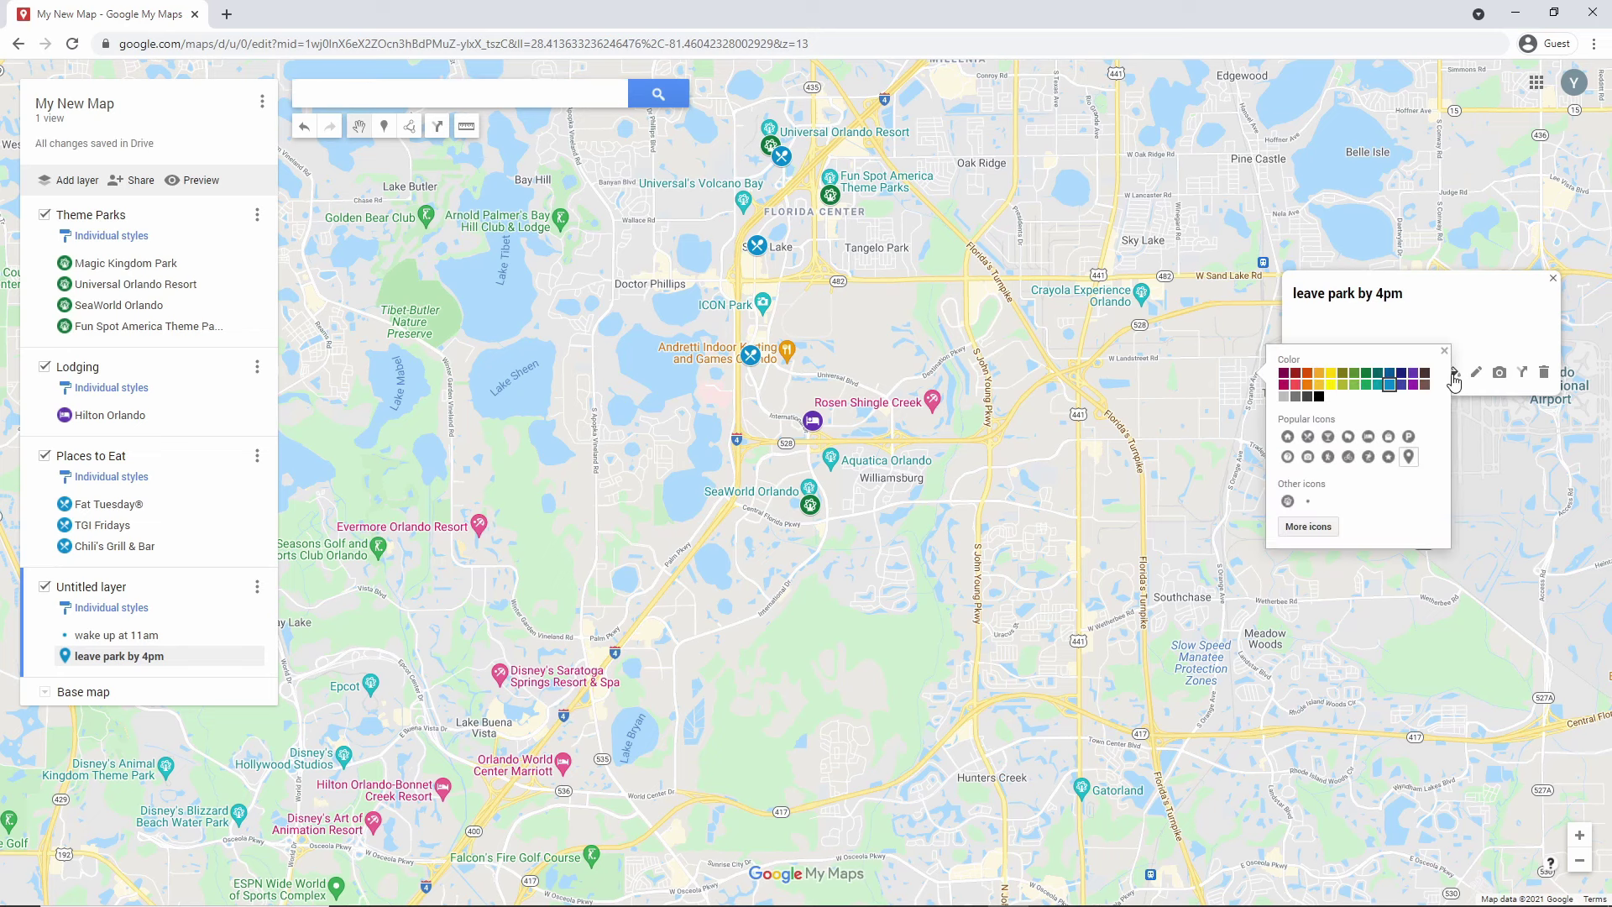
click(1308, 526)
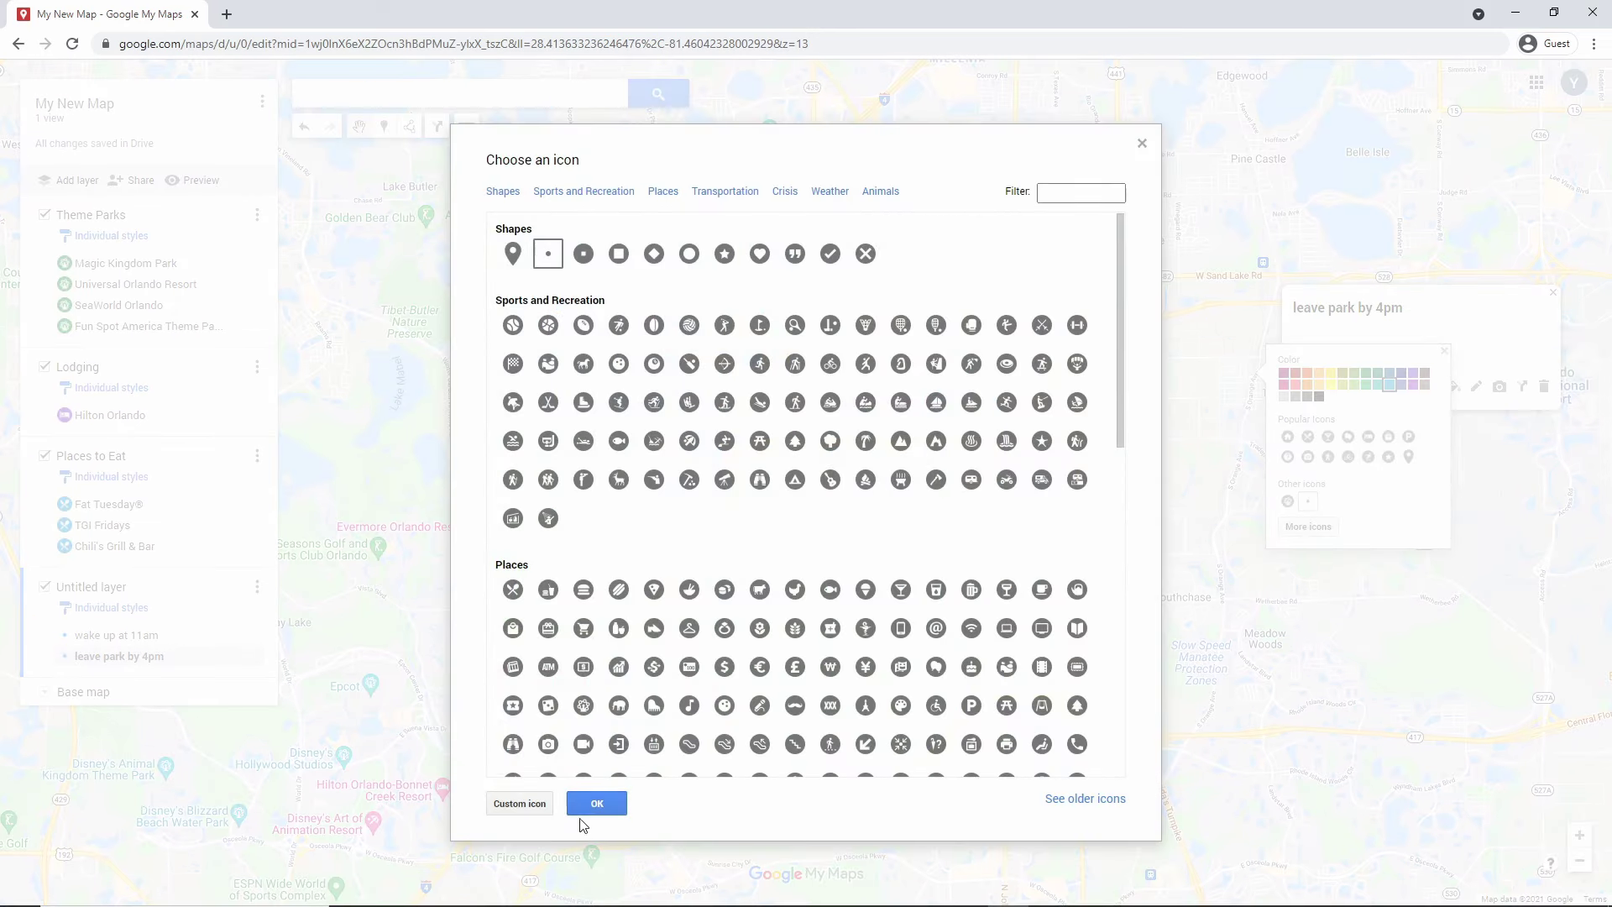
click(574, 797)
click(1444, 350)
click(1390, 447)
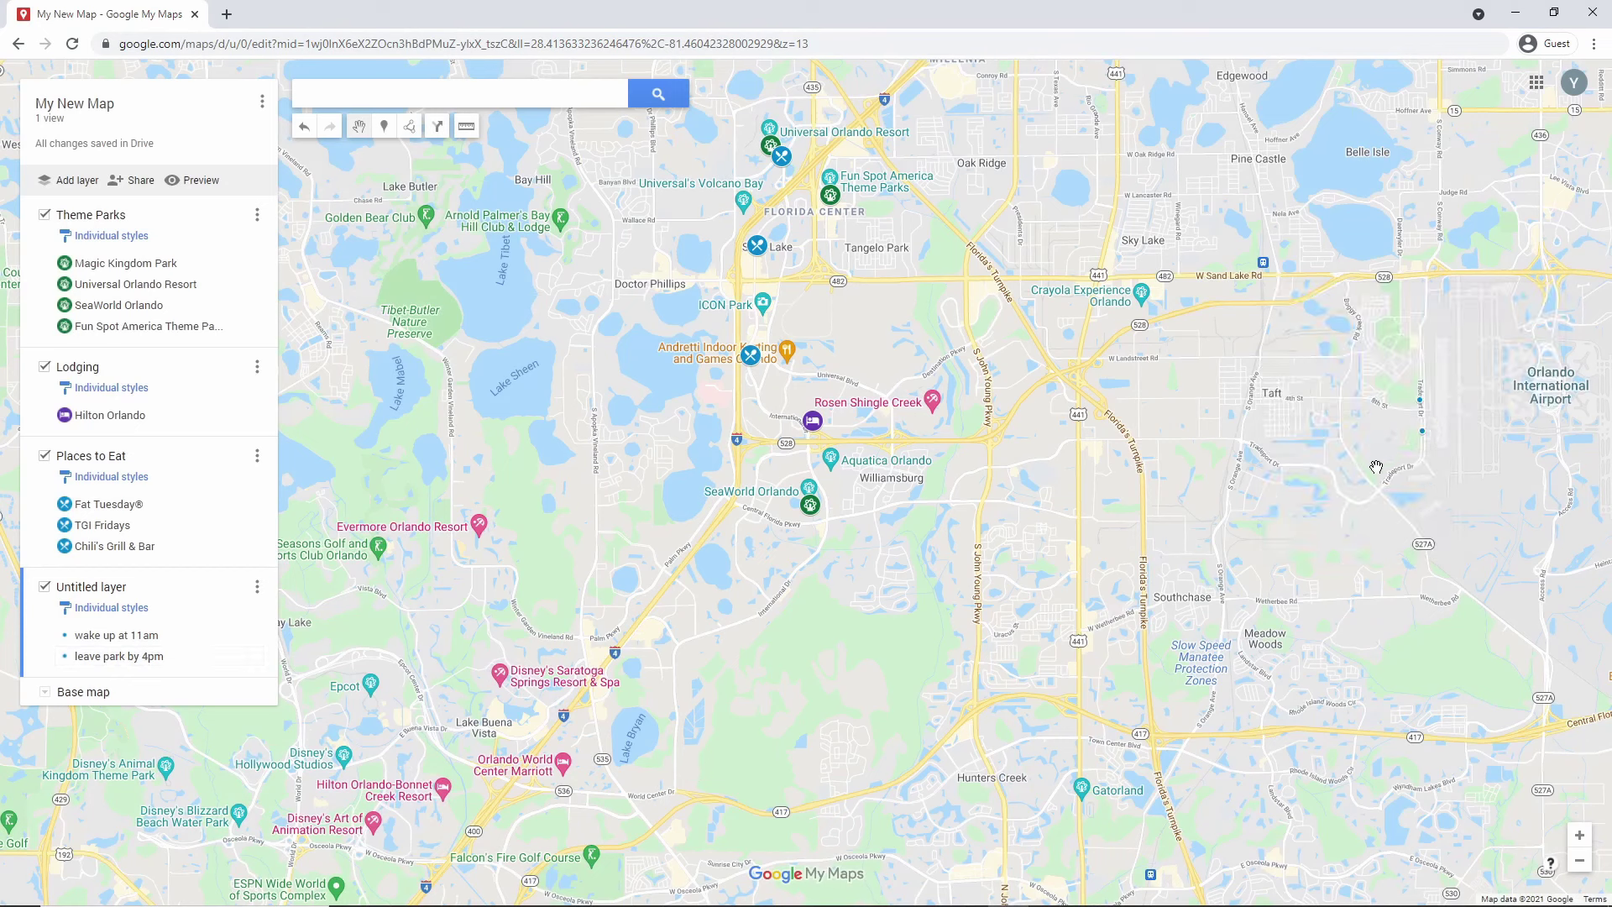
Move both note markers into the Theme Parks layer.
click(107, 635)
drag(106, 635, 110, 263)
click(109, 657)
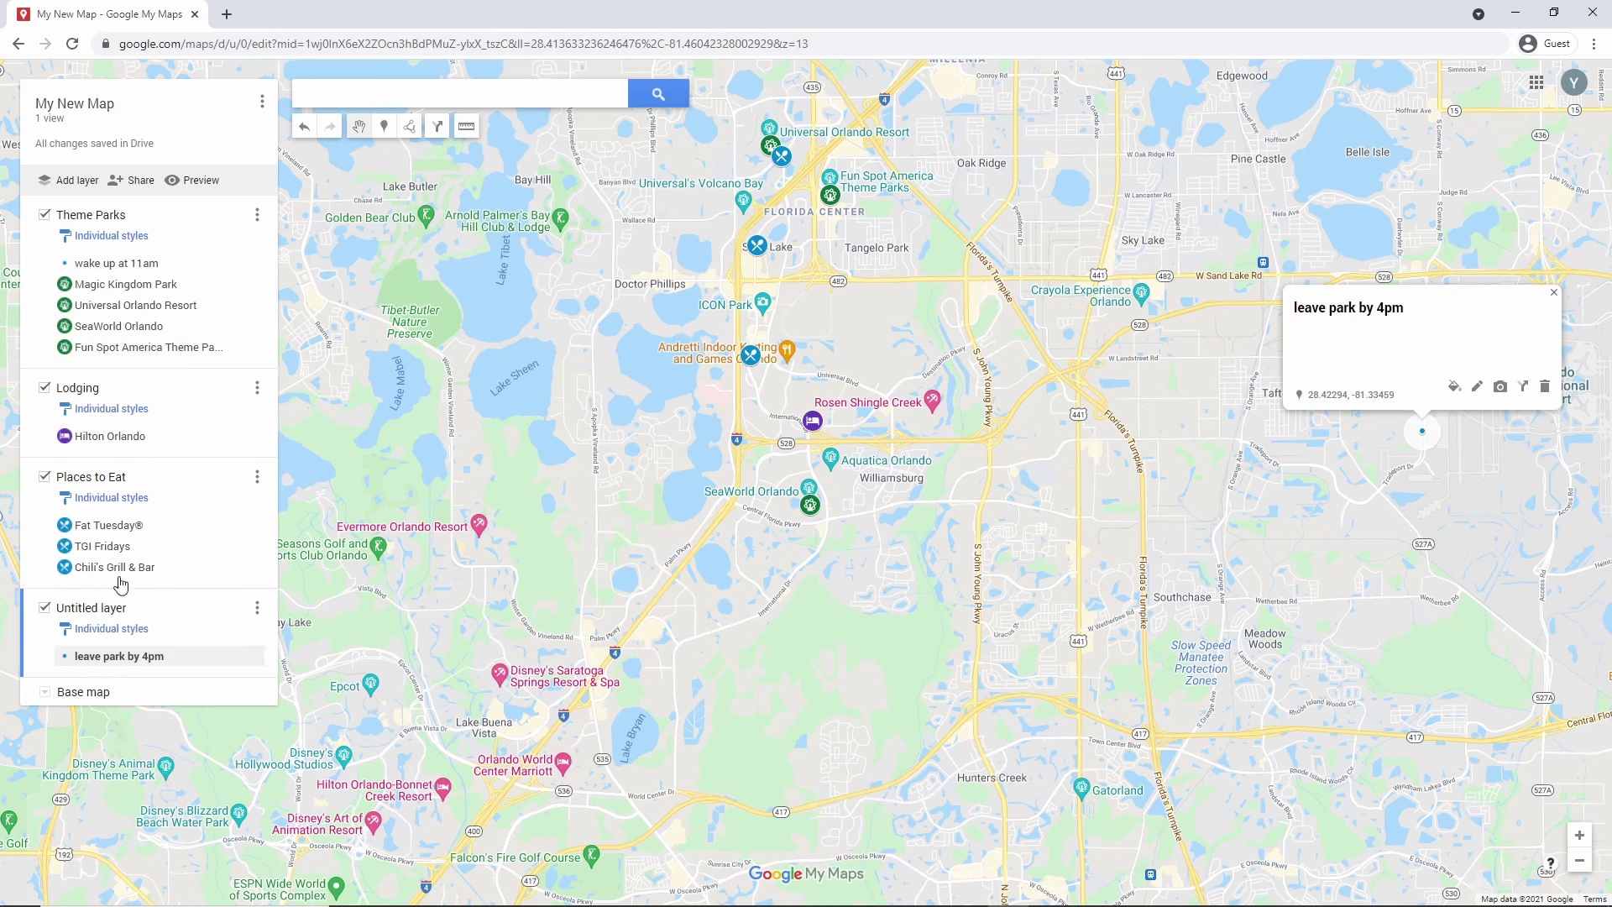
drag(156, 646, 155, 298)
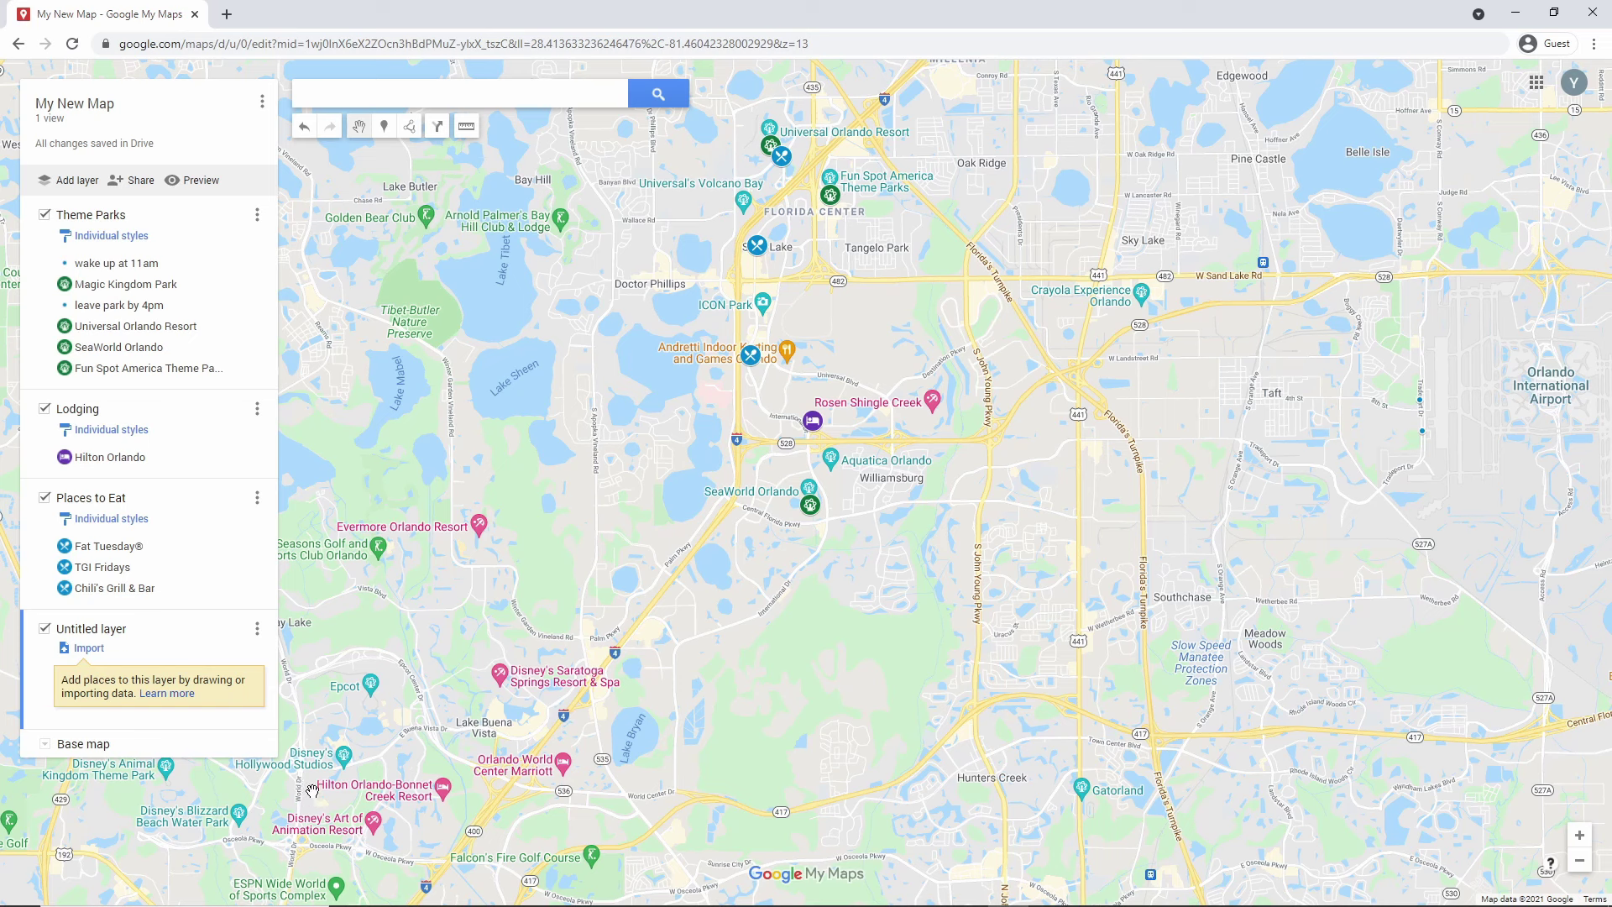
Draw a three-segment line from Tangelo Park south then east, and save it as 'A line'.
click(413, 134)
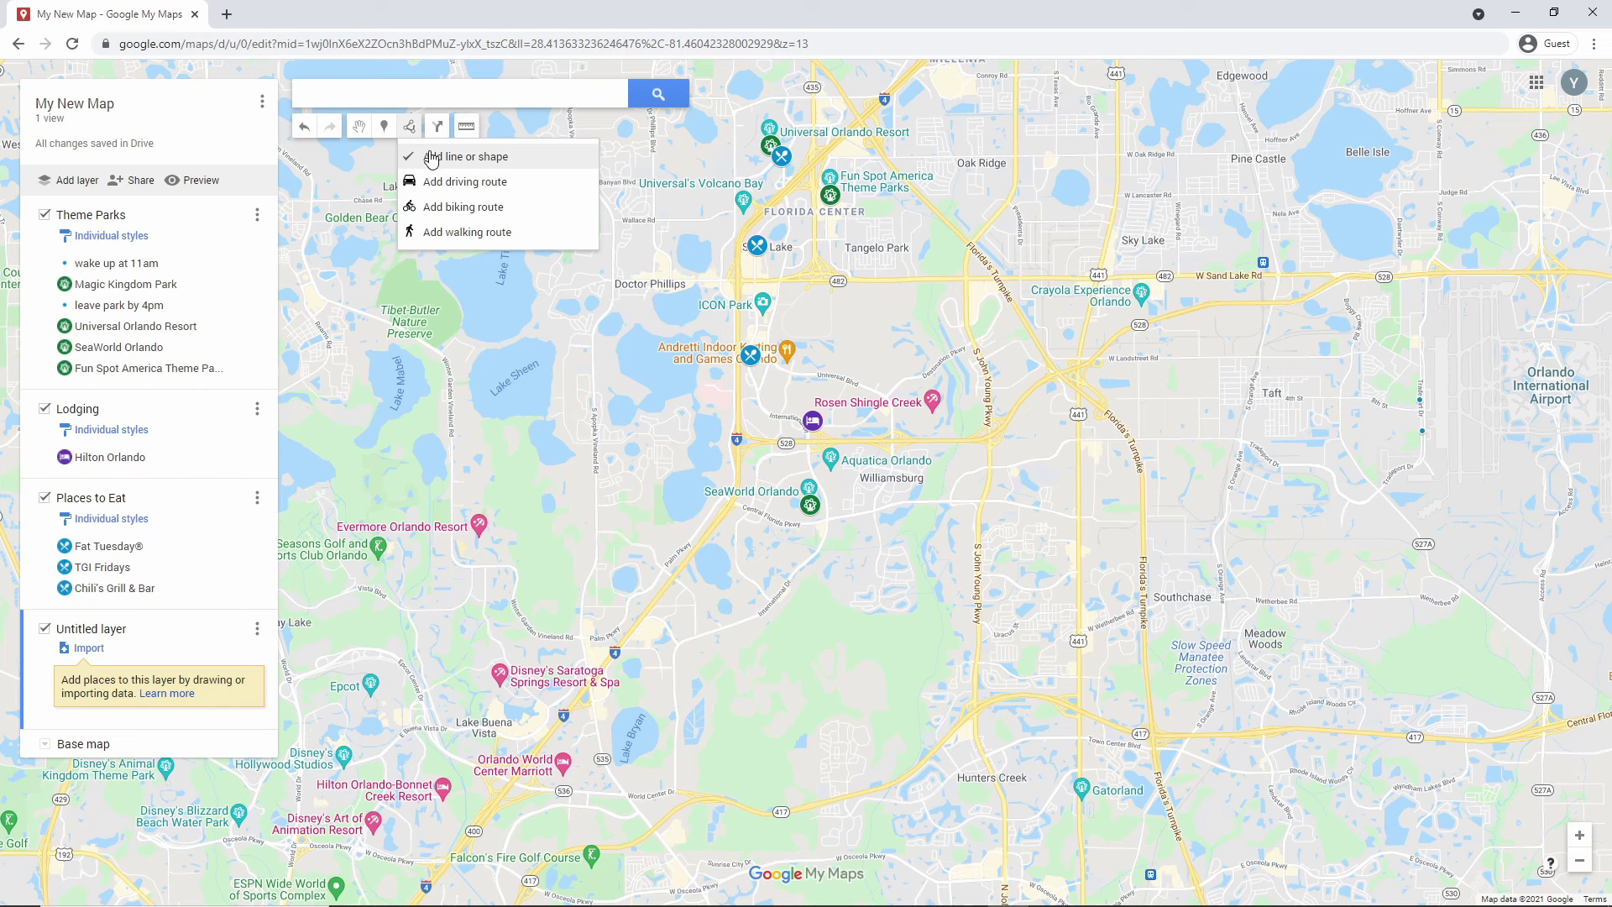
click(431, 157)
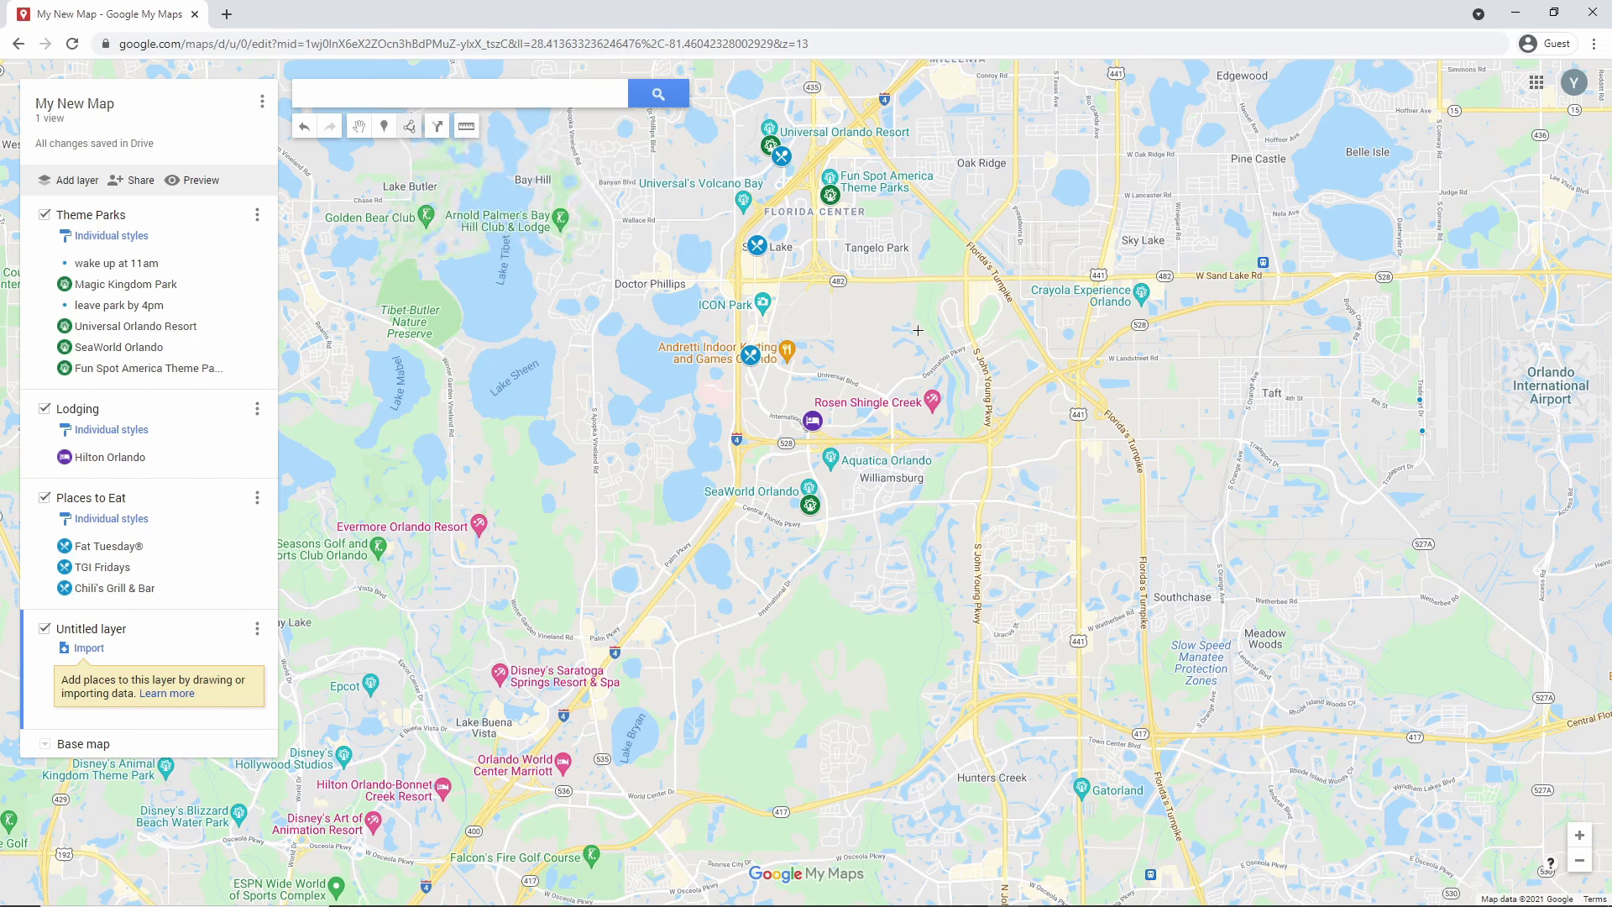
click(928, 243)
click(930, 694)
click(1210, 696)
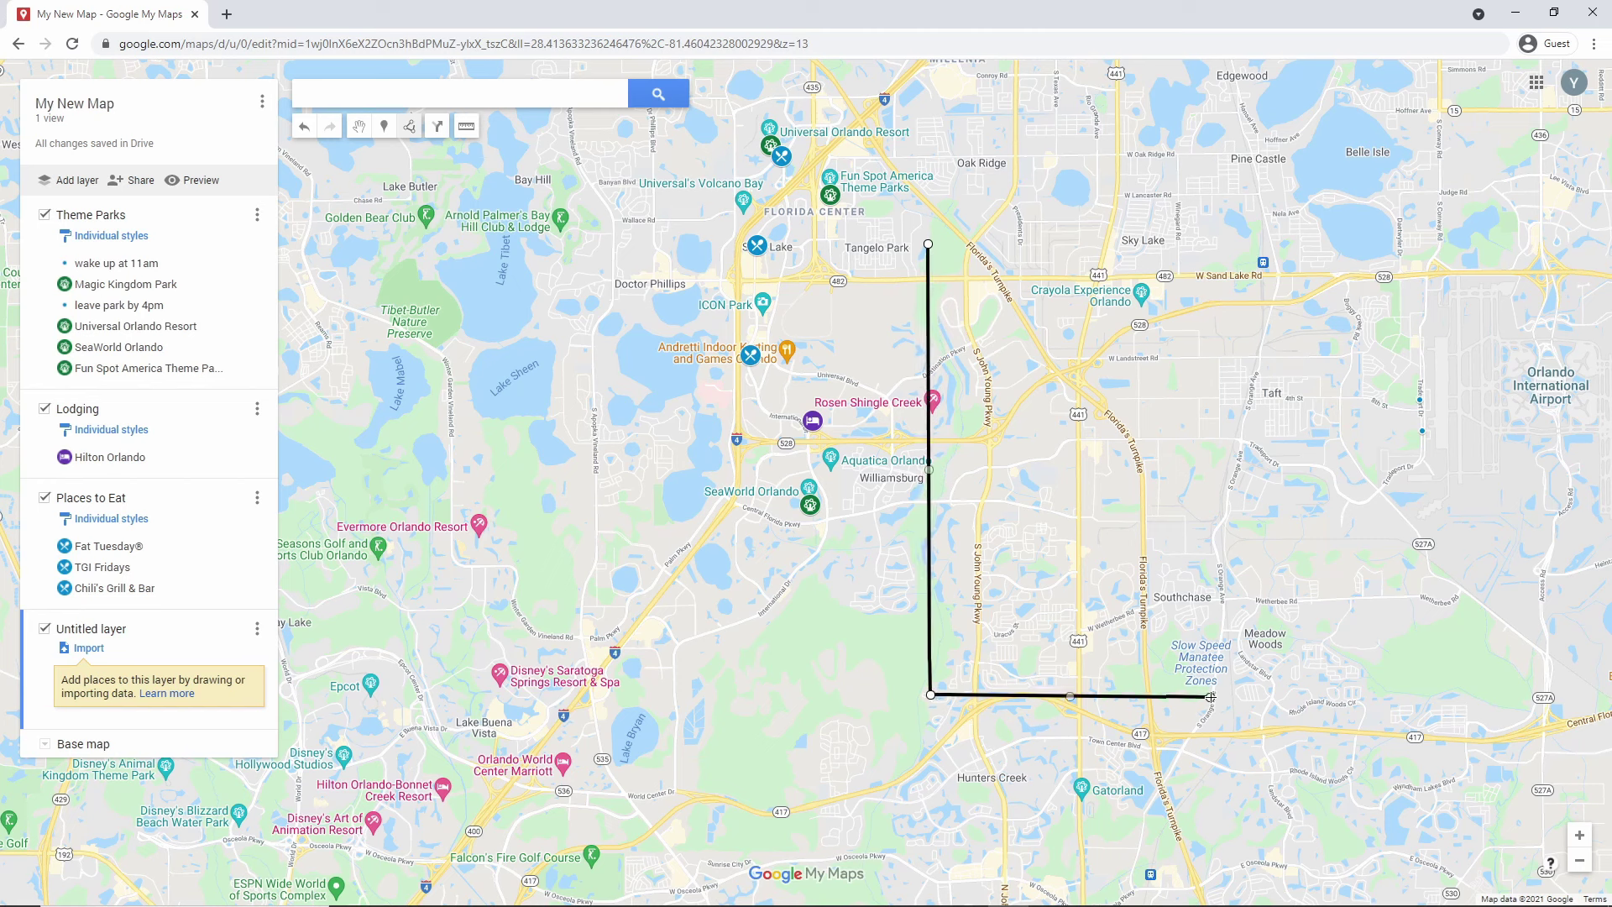
double_click(1303, 550)
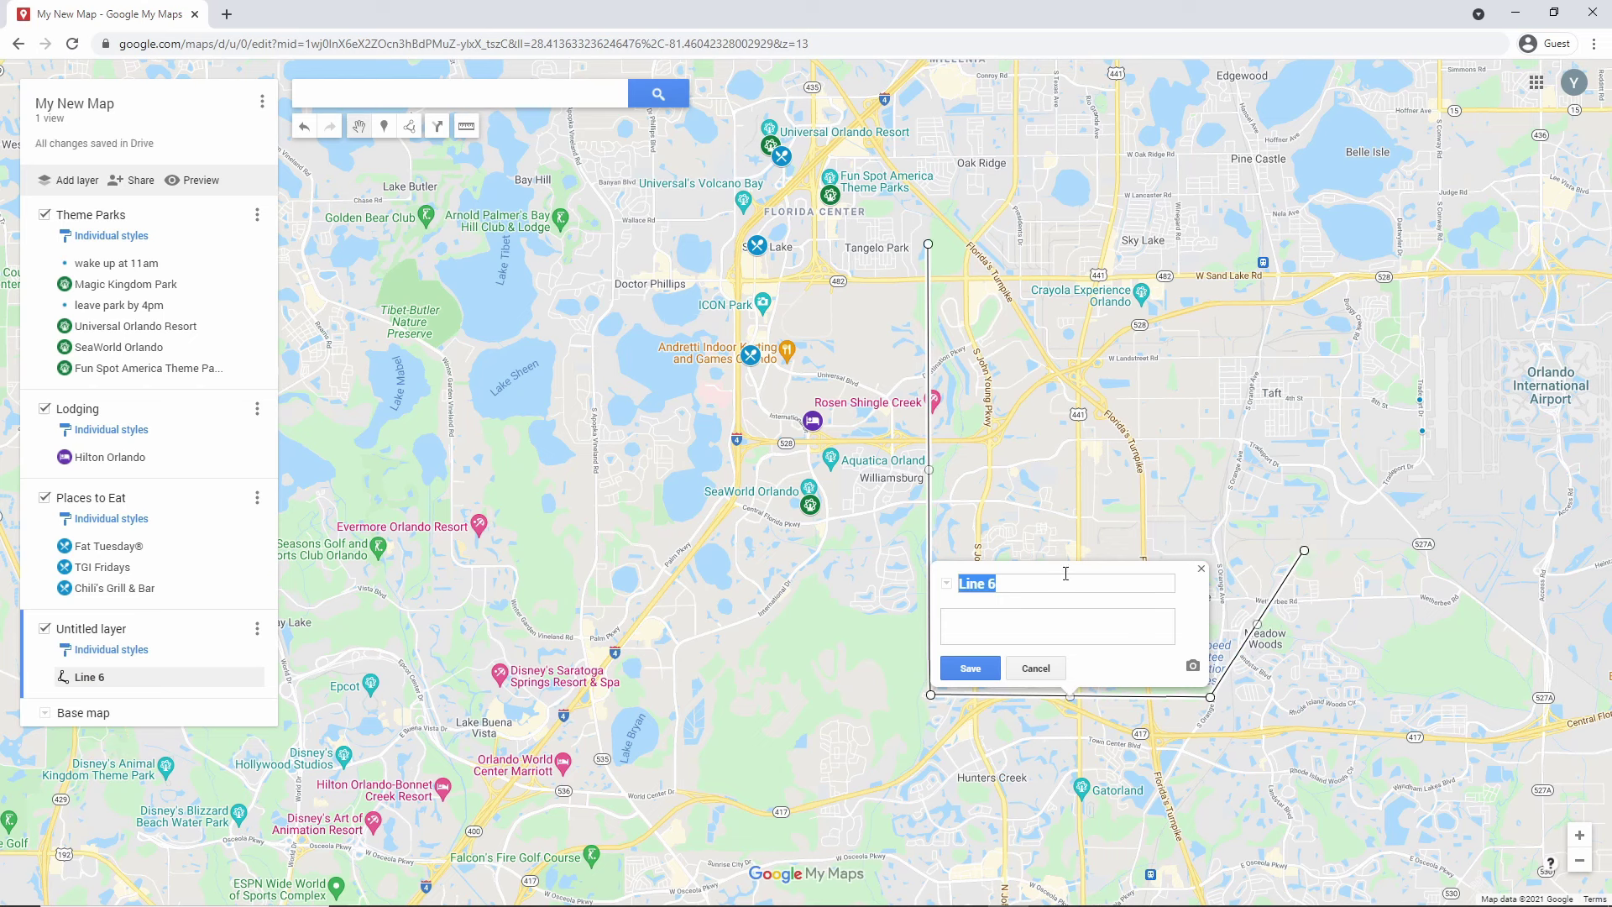
text(A l)
click(970, 669)
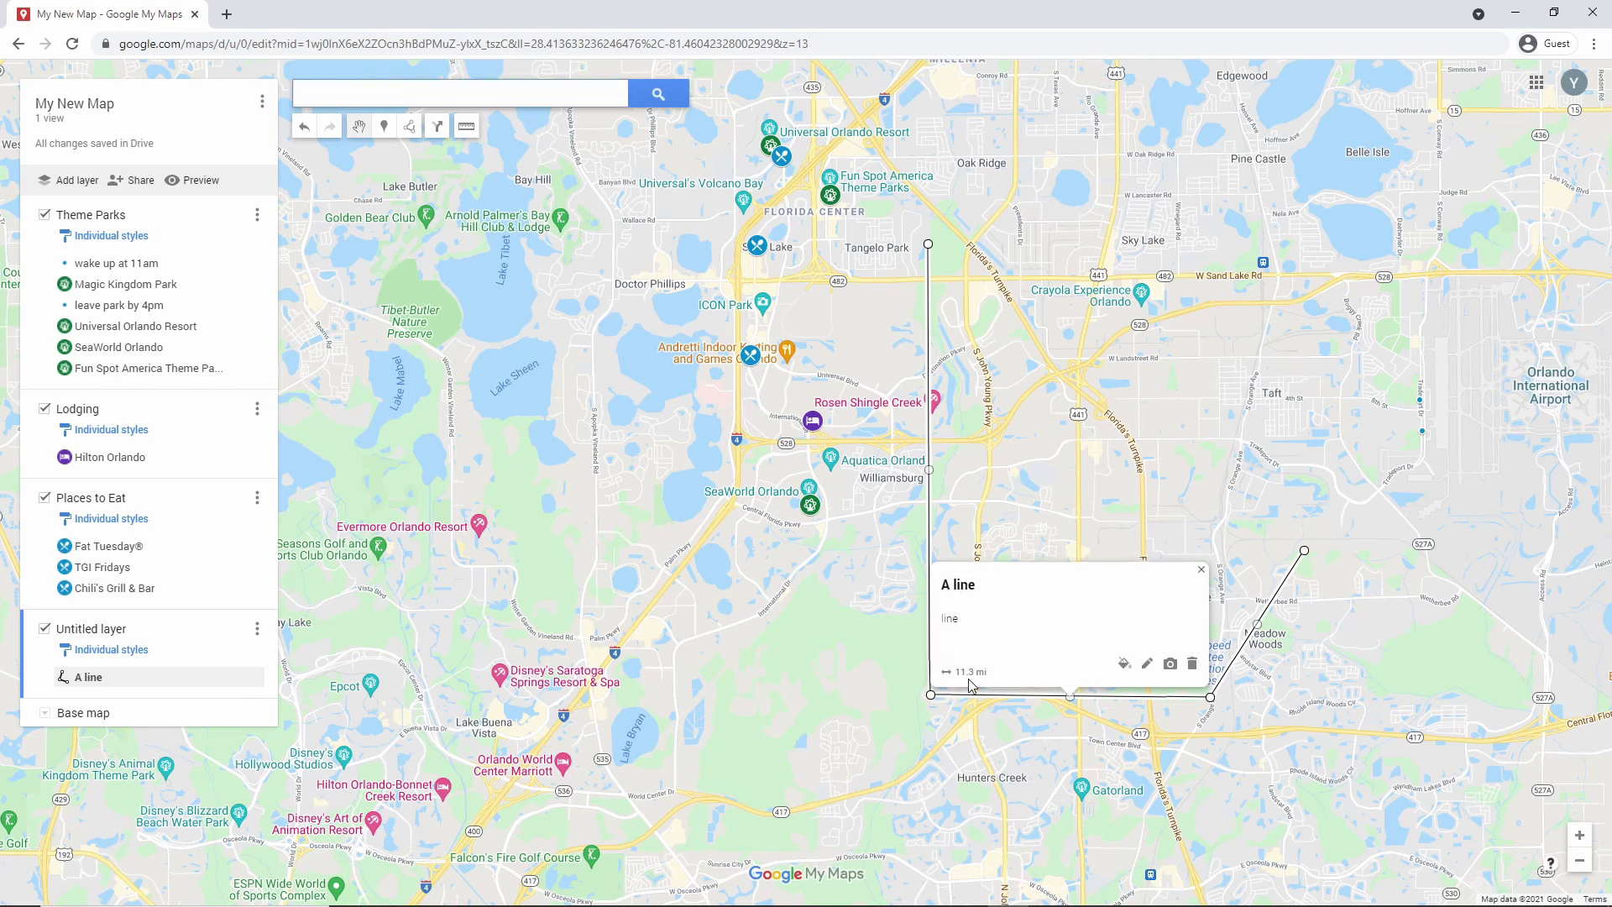
click(1200, 570)
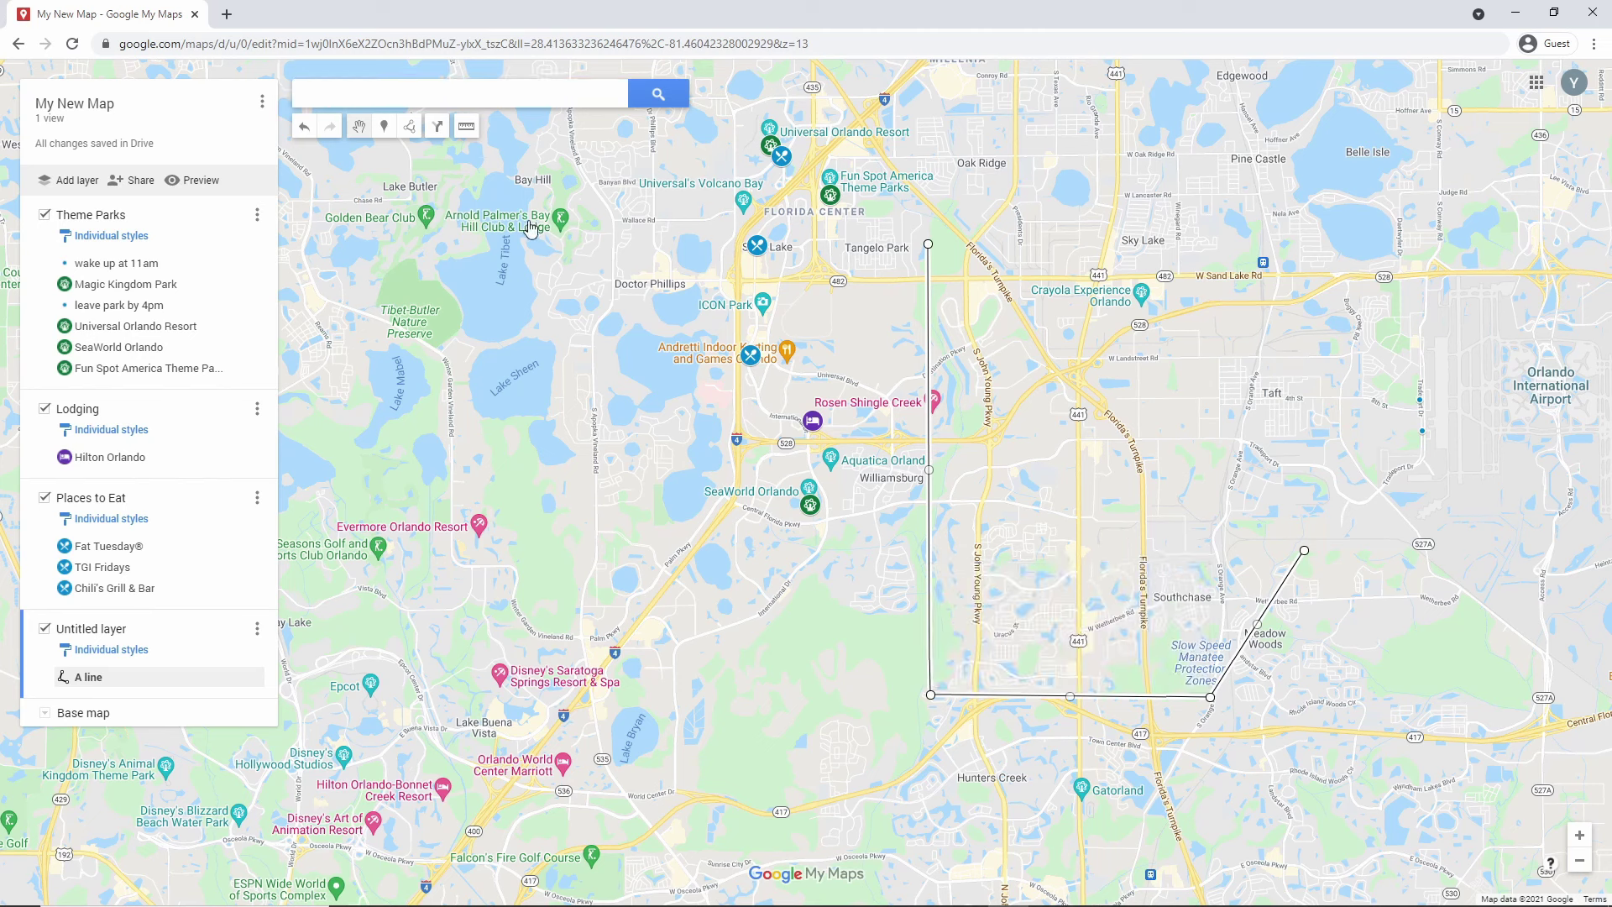
Outline a four-cornered shape west of SeaWorld near Andretti Indoor Karting and Lake Sheen.
click(411, 128)
click(445, 155)
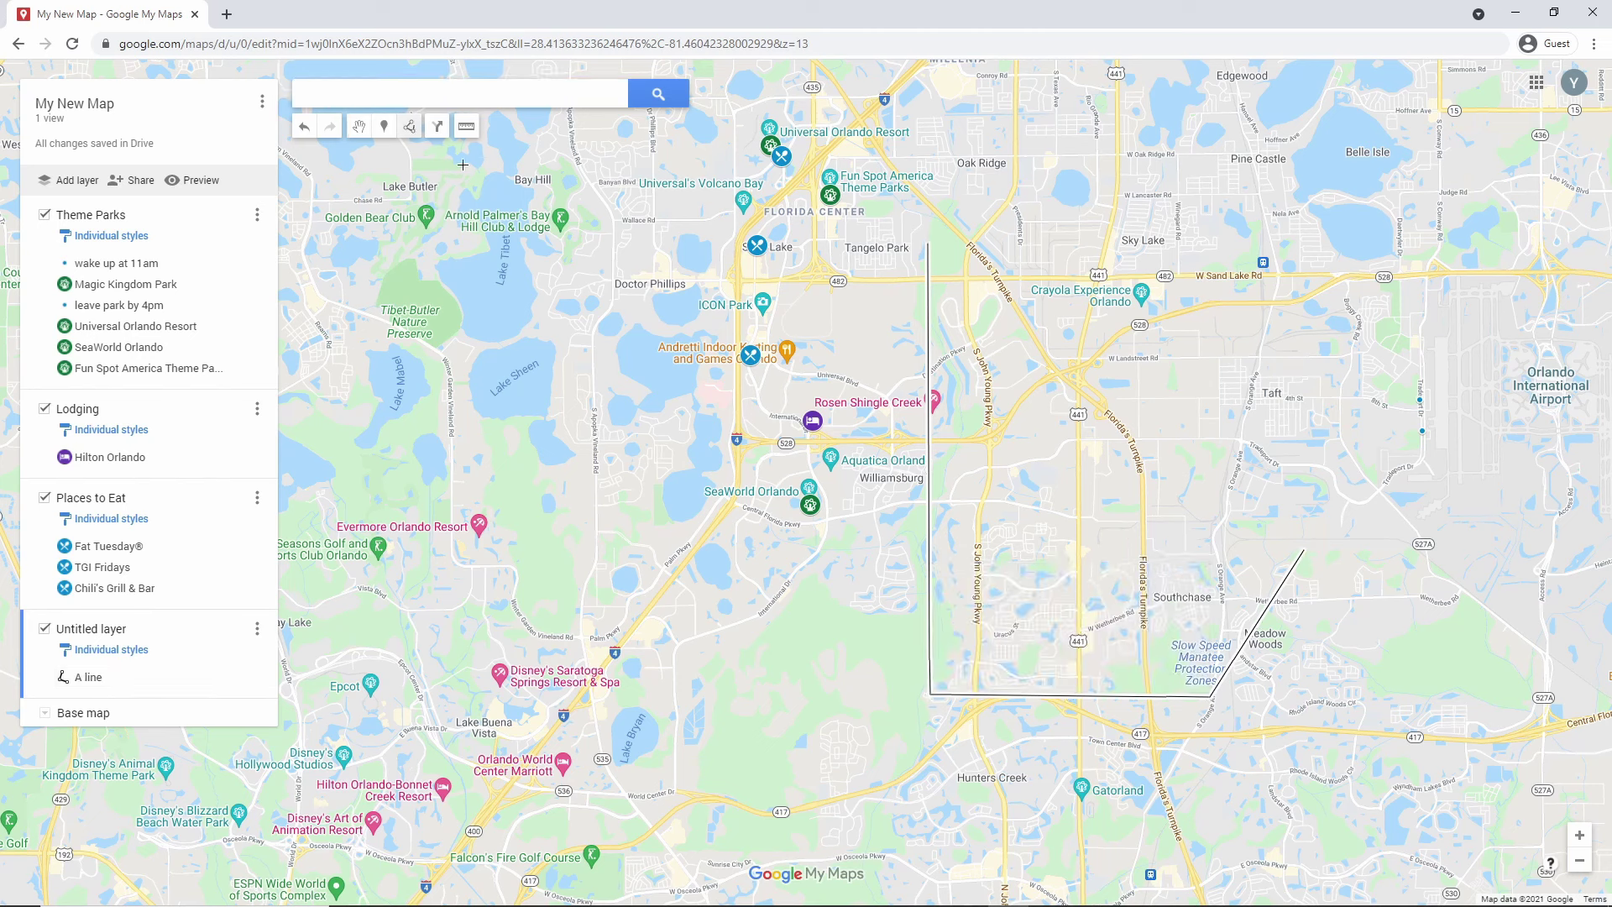
click(550, 472)
click(570, 610)
click(742, 573)
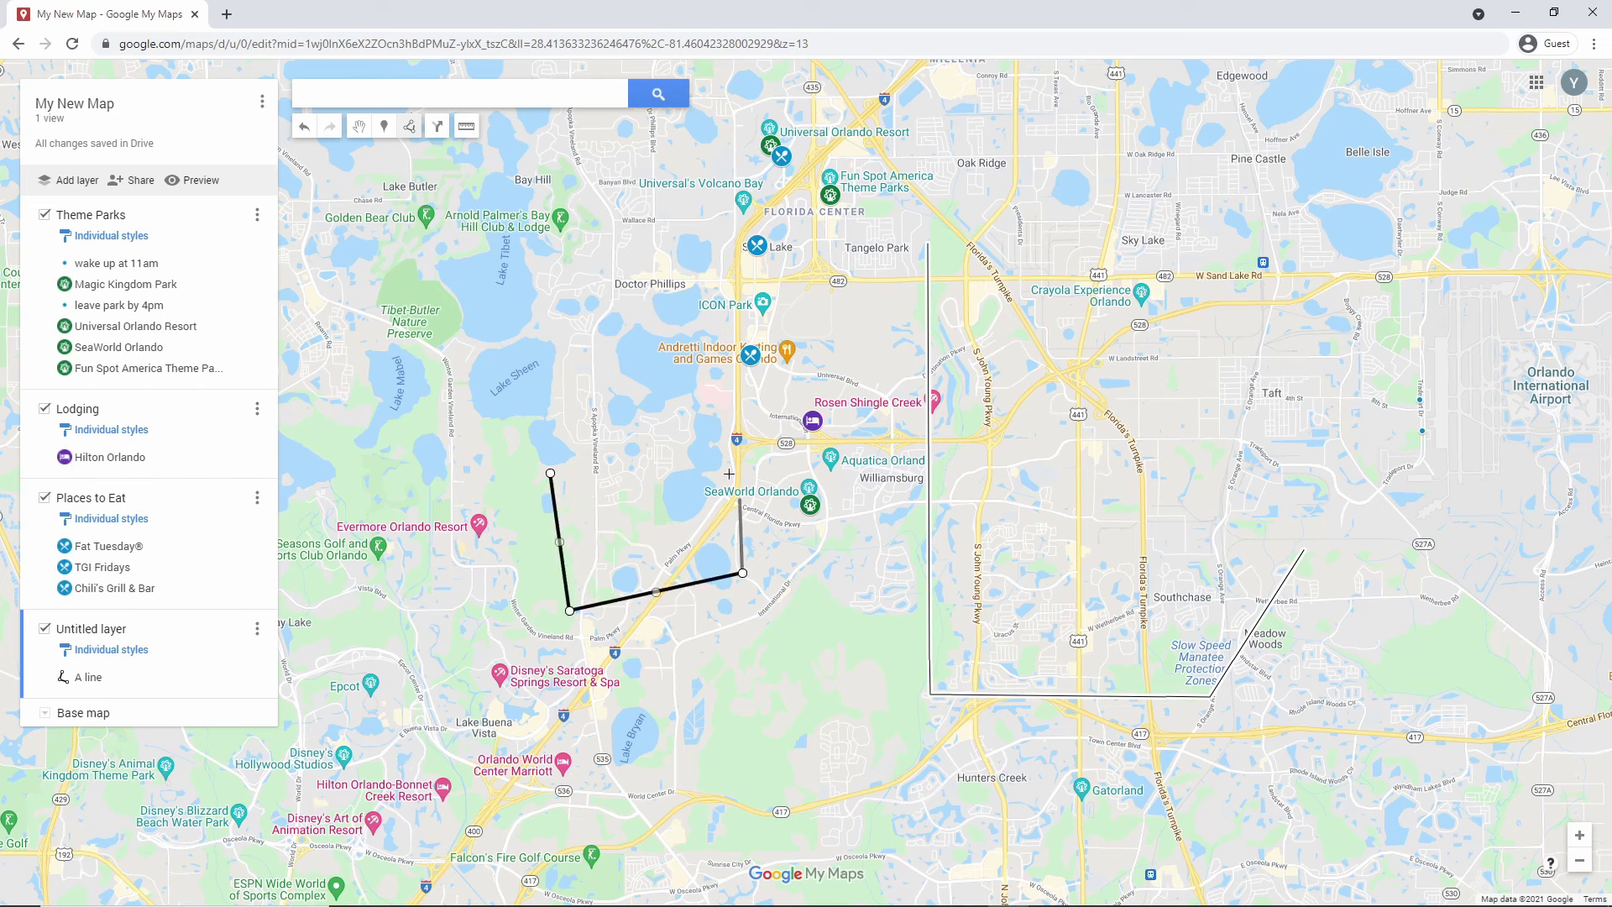
click(719, 375)
click(559, 368)
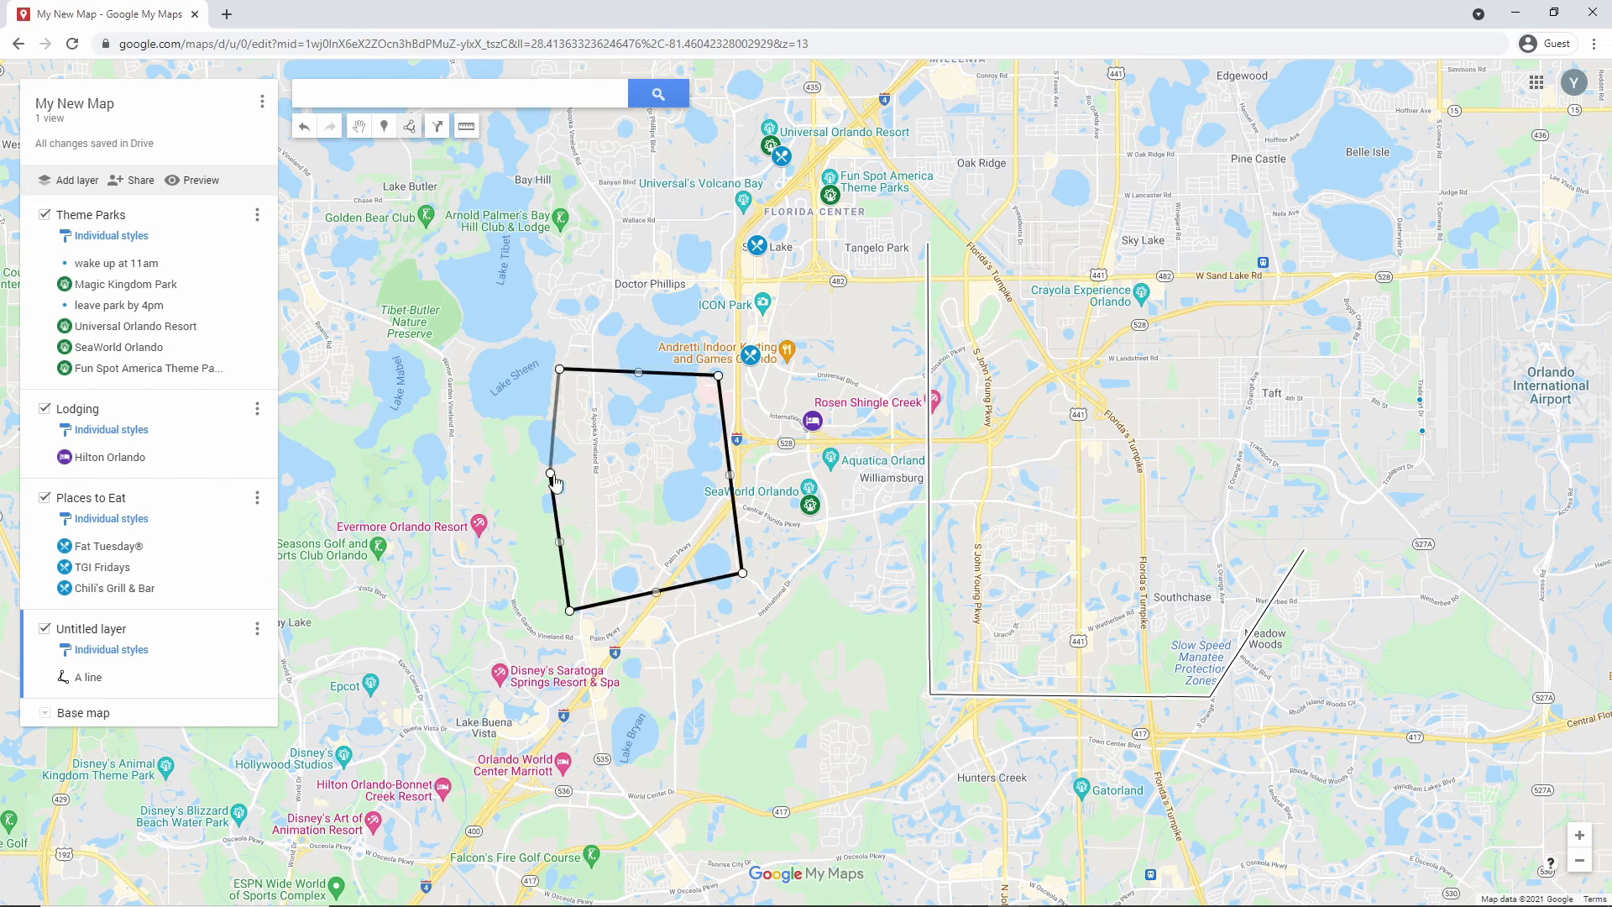
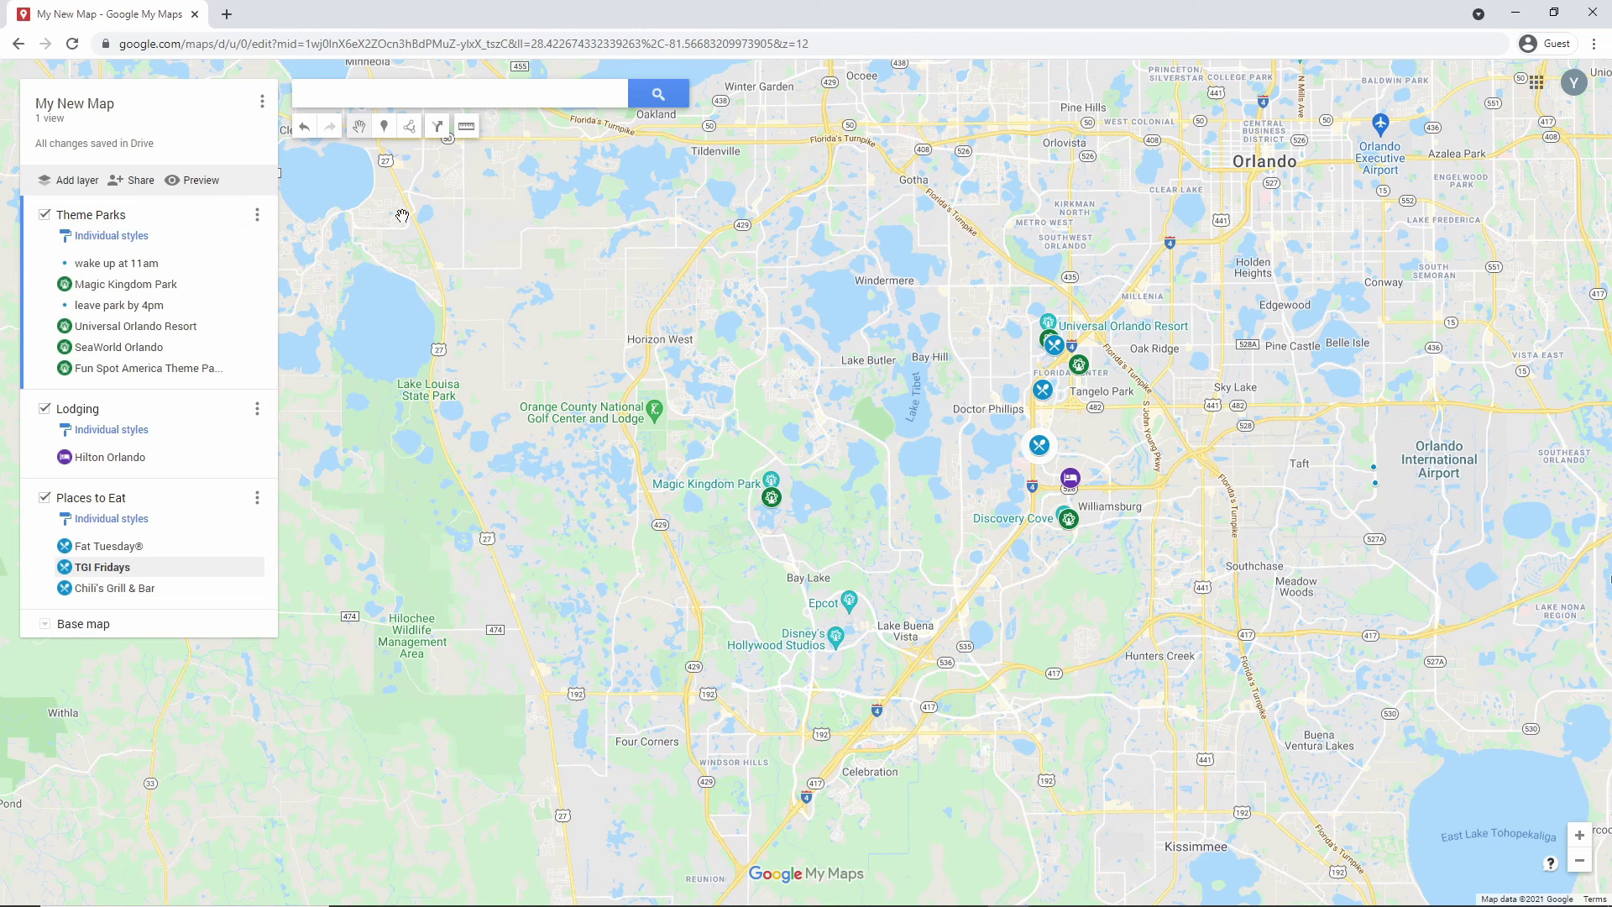
click(410, 127)
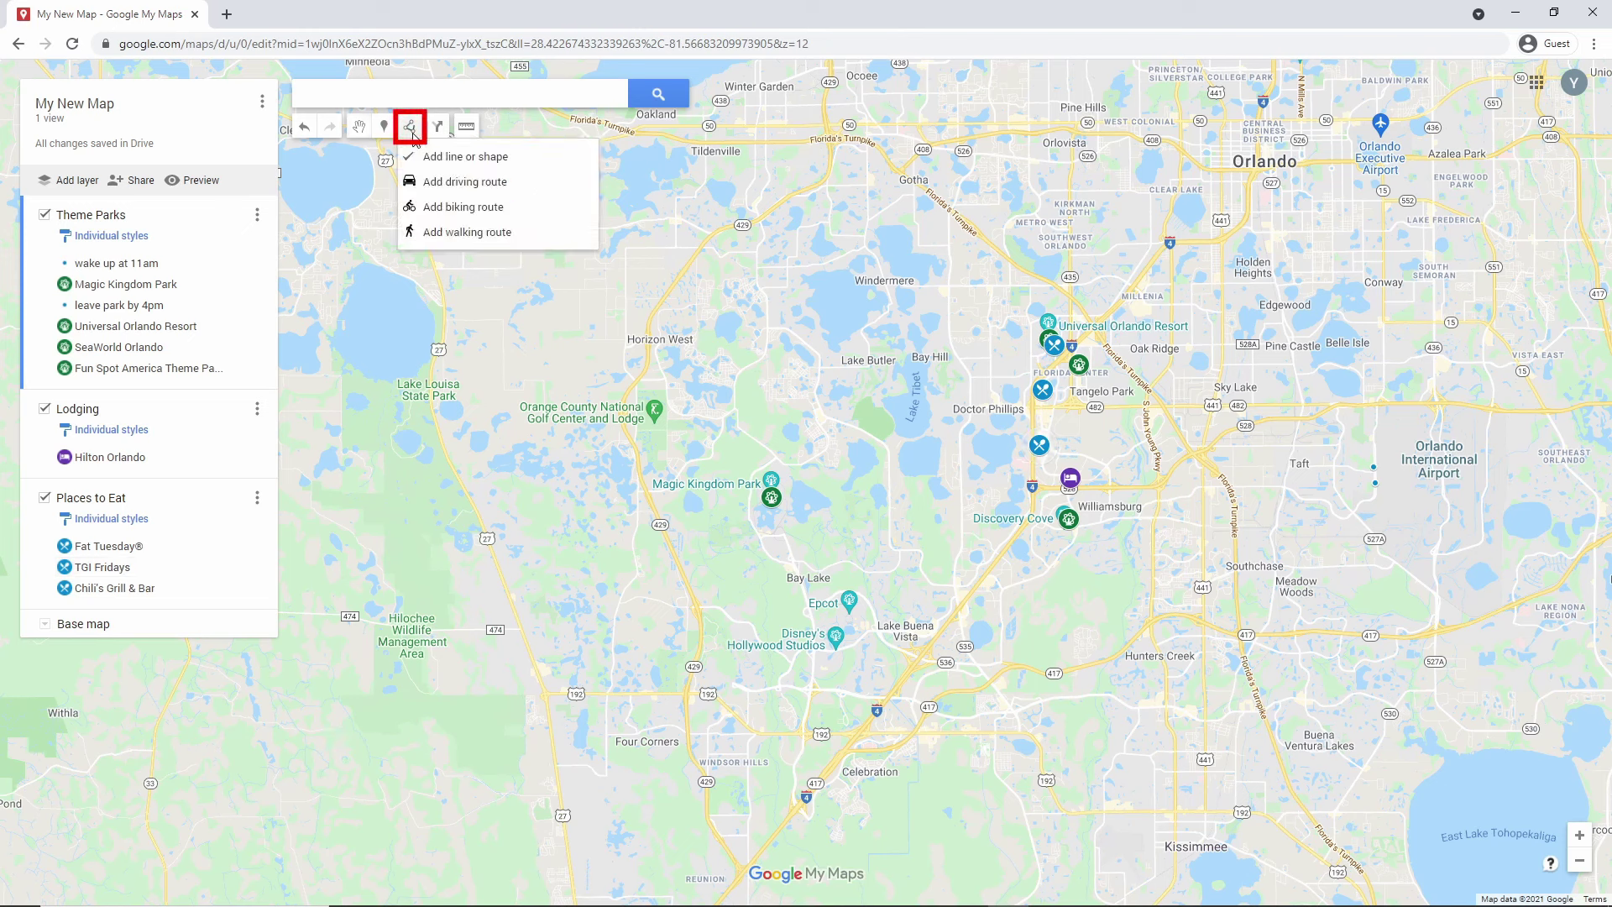
click(441, 181)
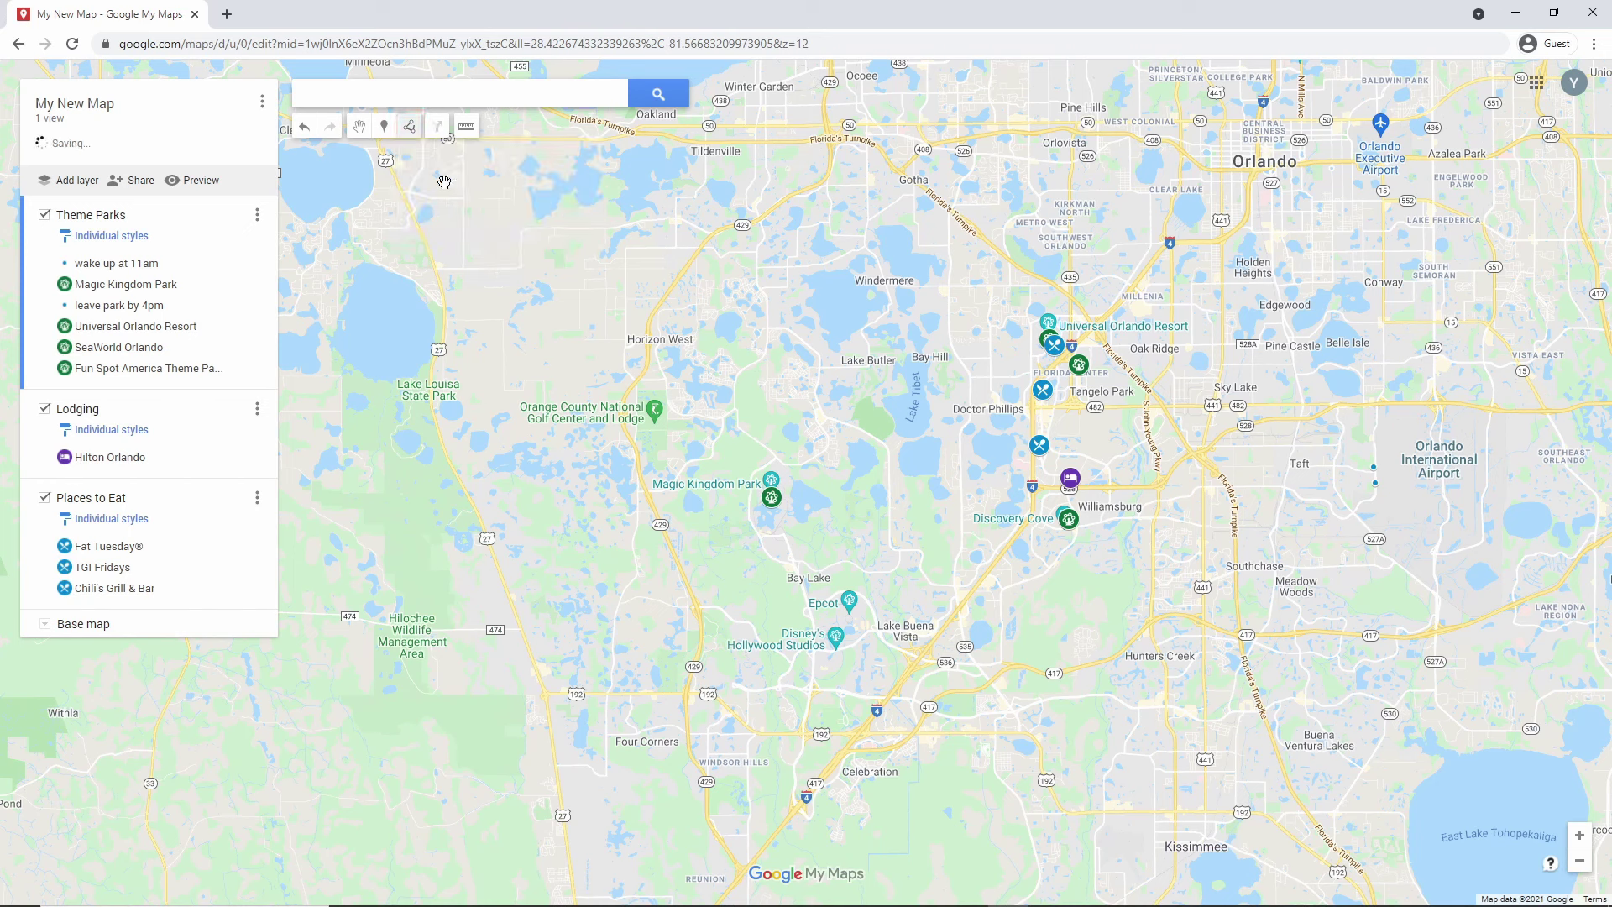
click(1151, 264)
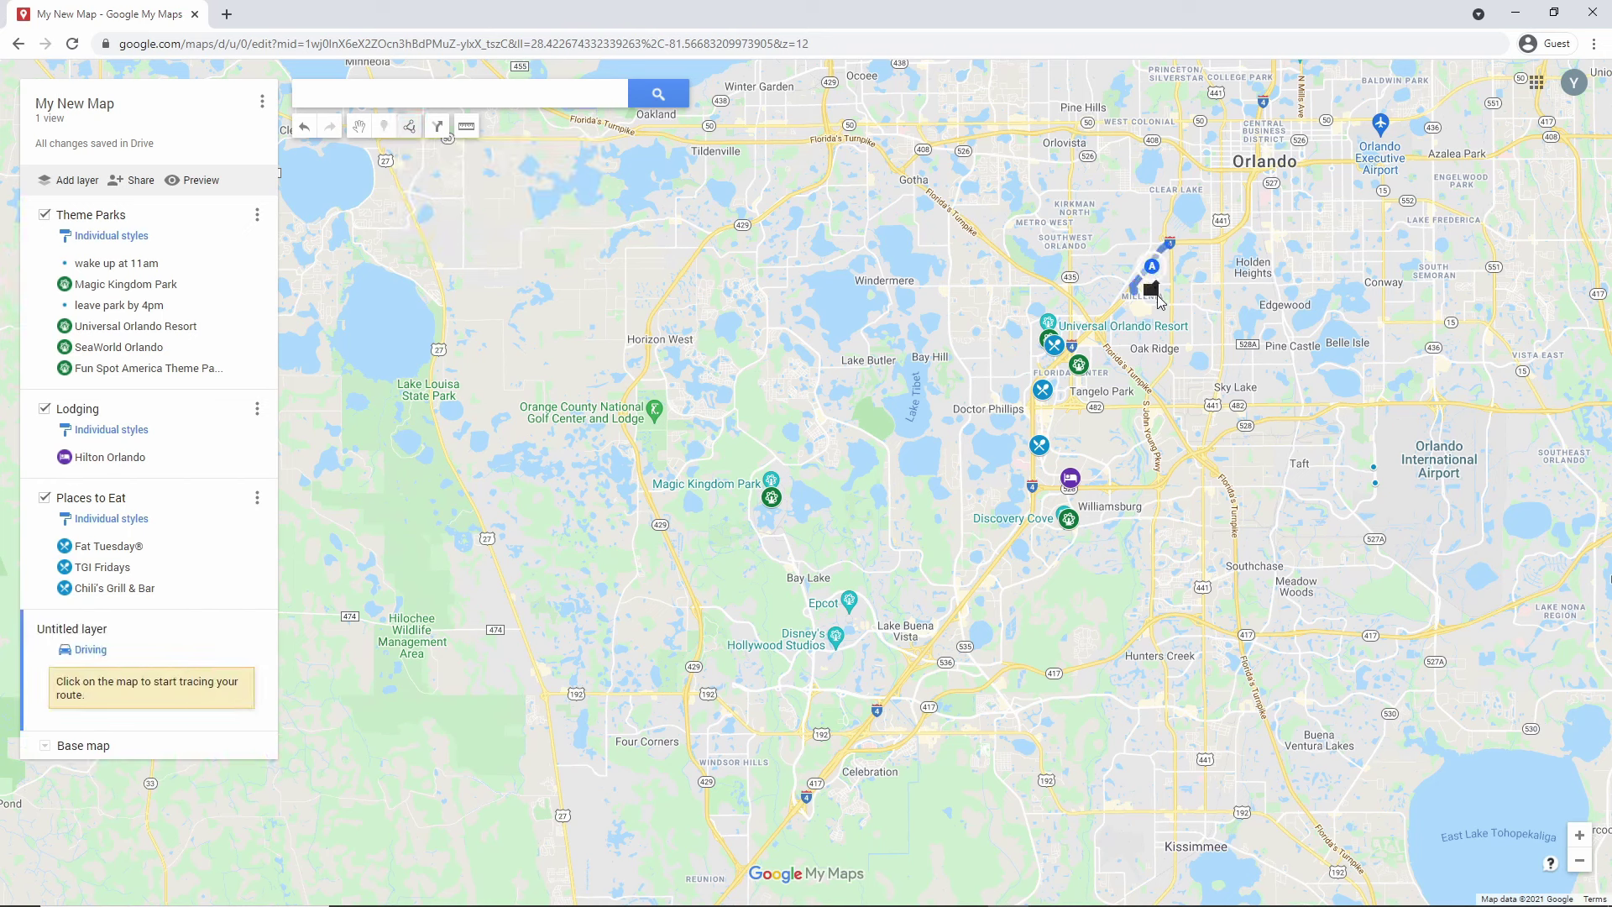
click(1148, 415)
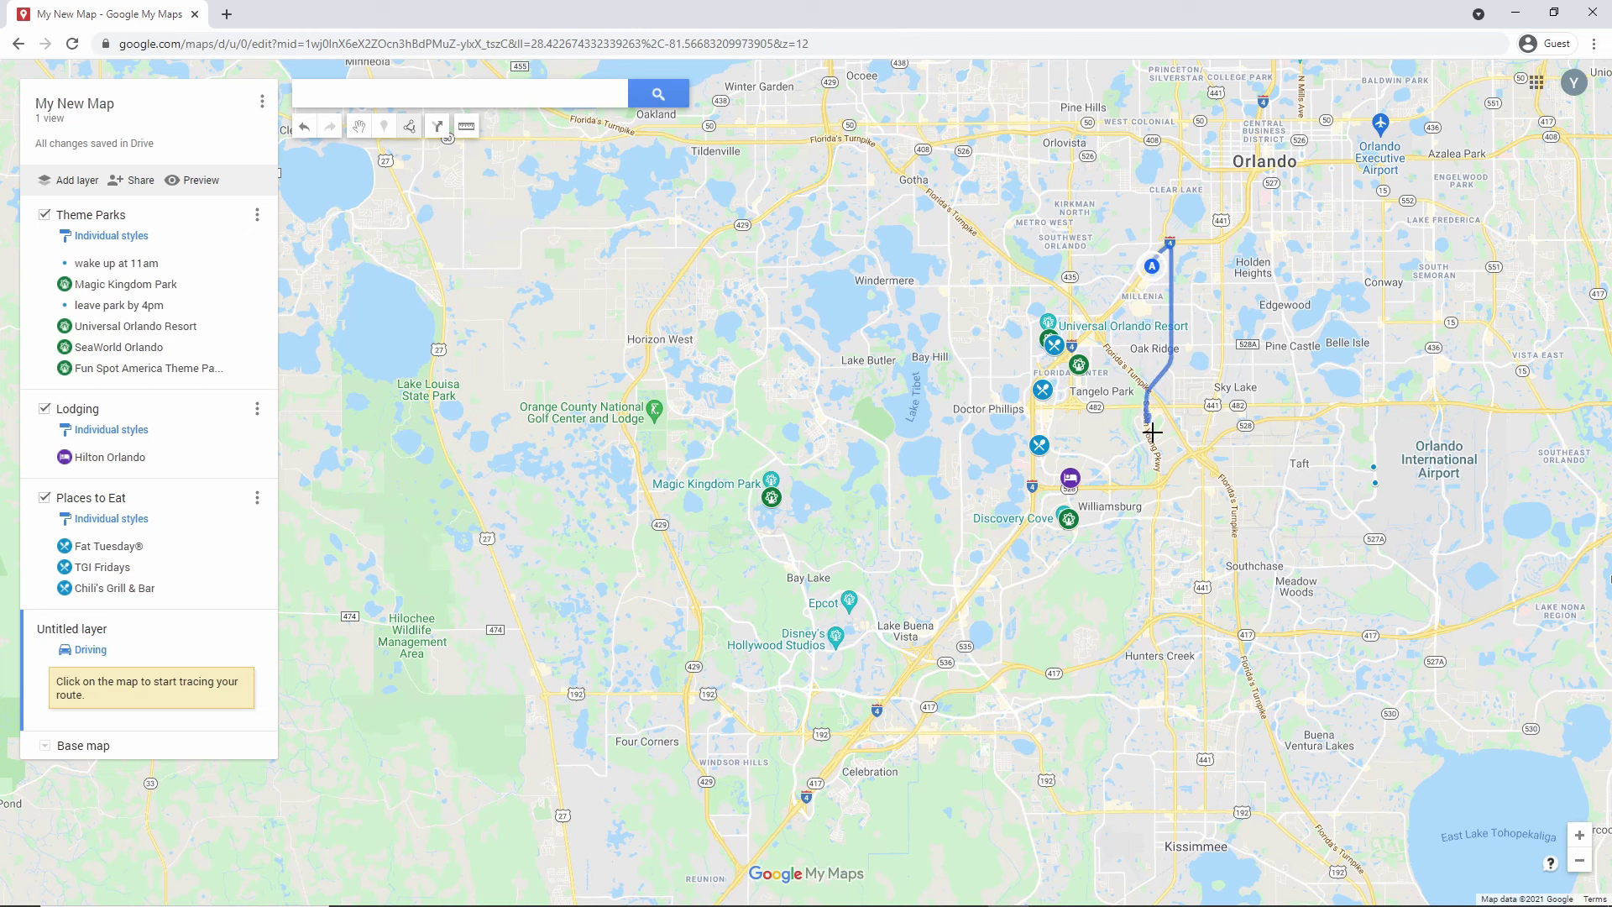
click(1159, 526)
double_click(1100, 664)
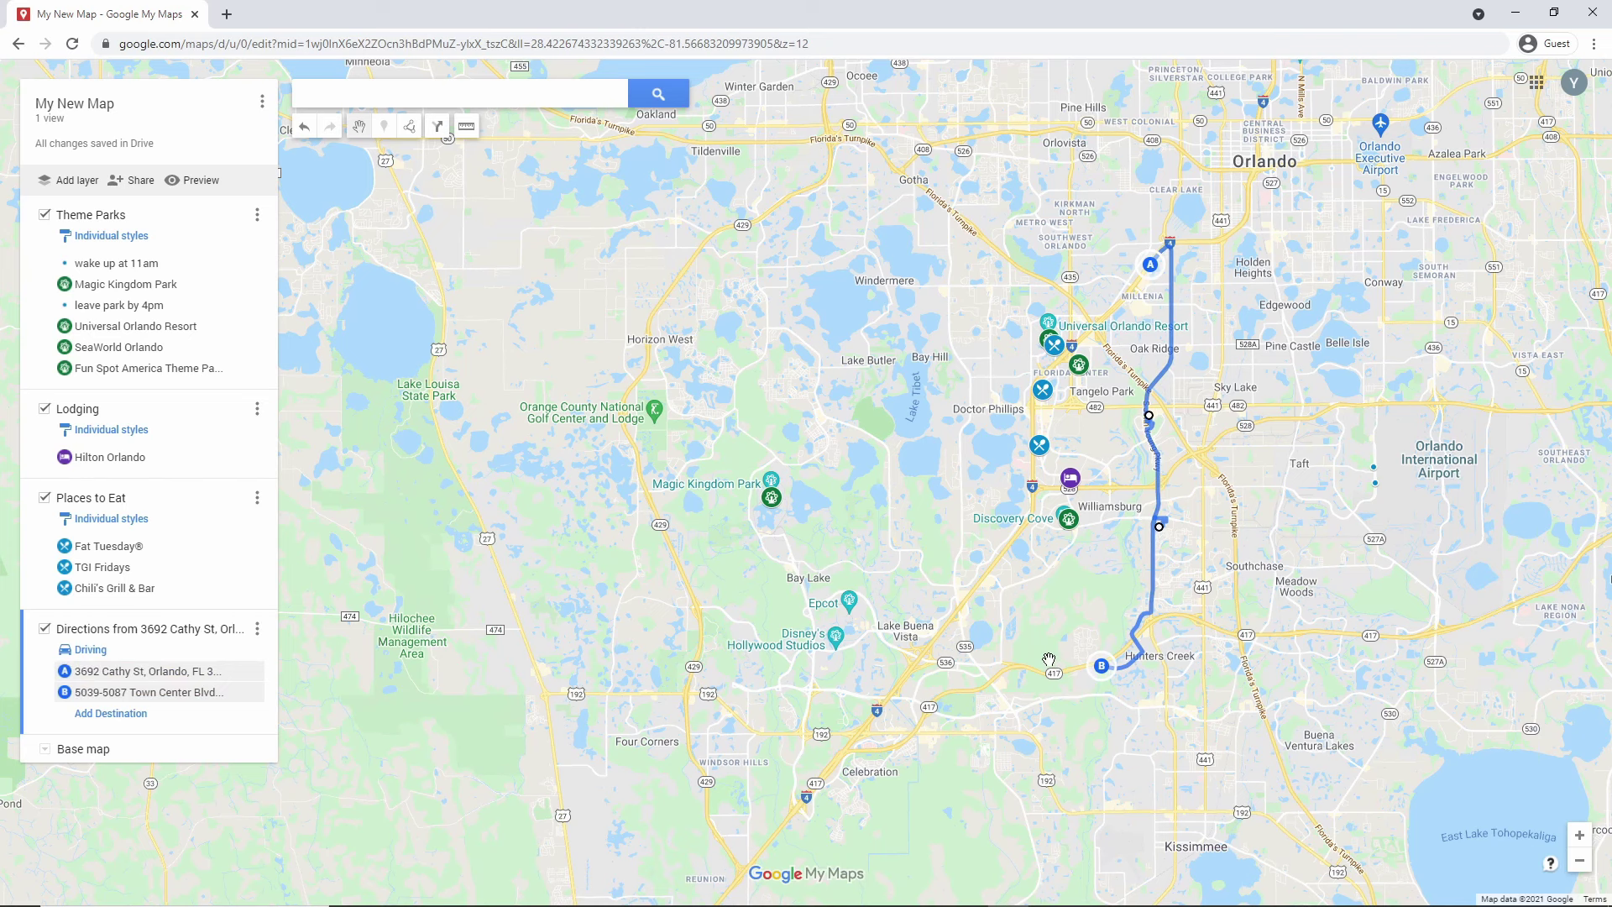
key(ctrl+z)
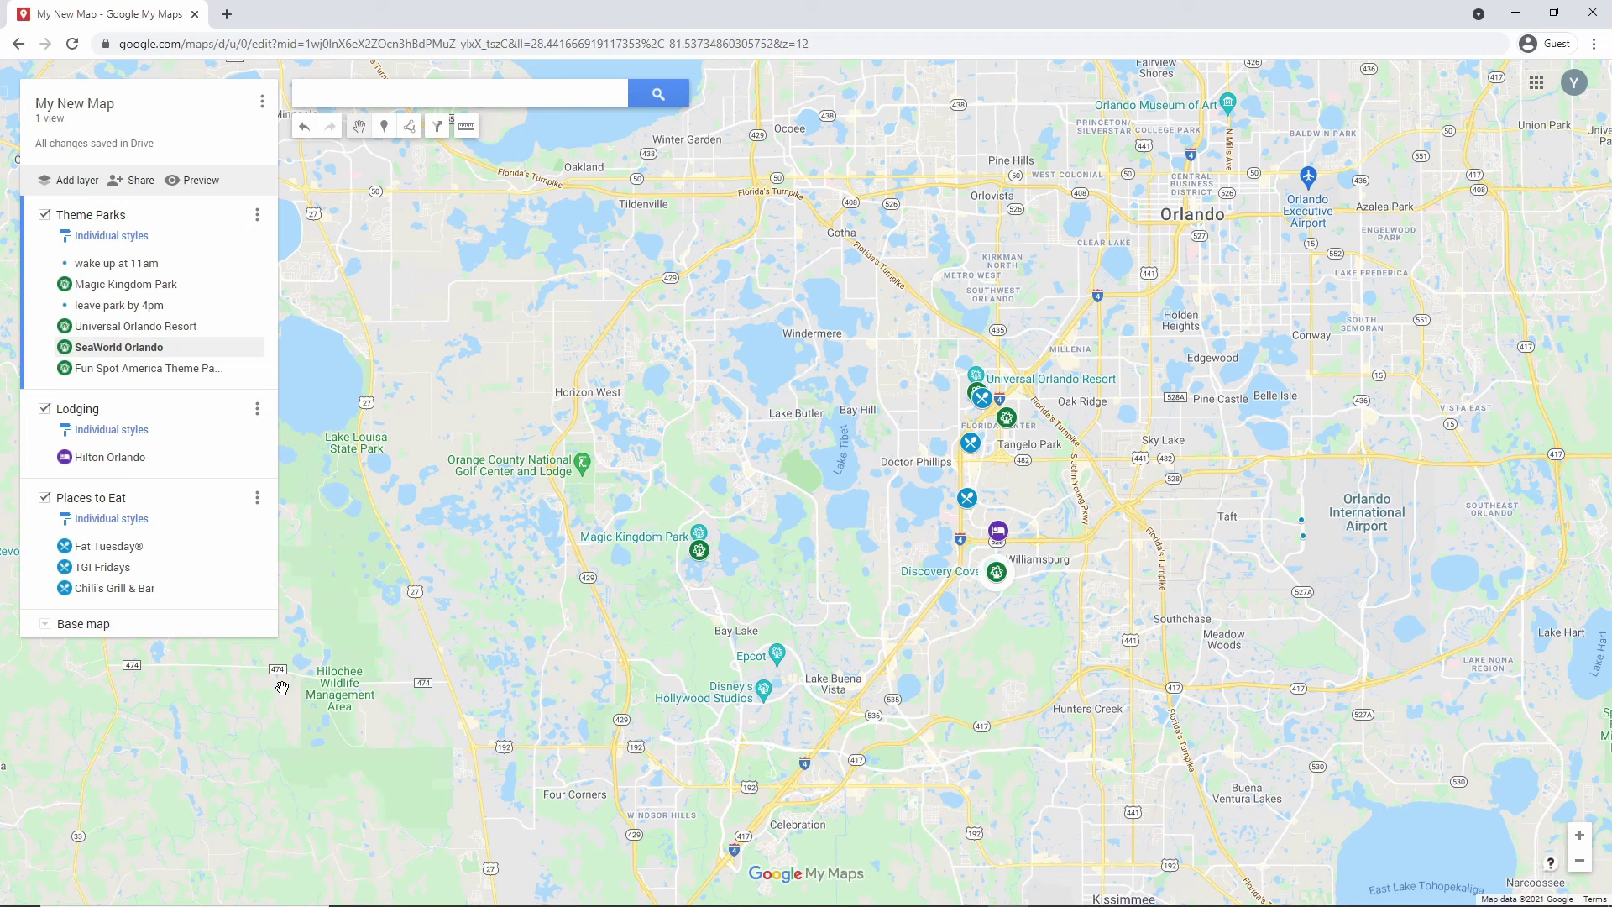
Switch the base map to Satellite and show SeaWorld Orlando's place details.
click(46, 625)
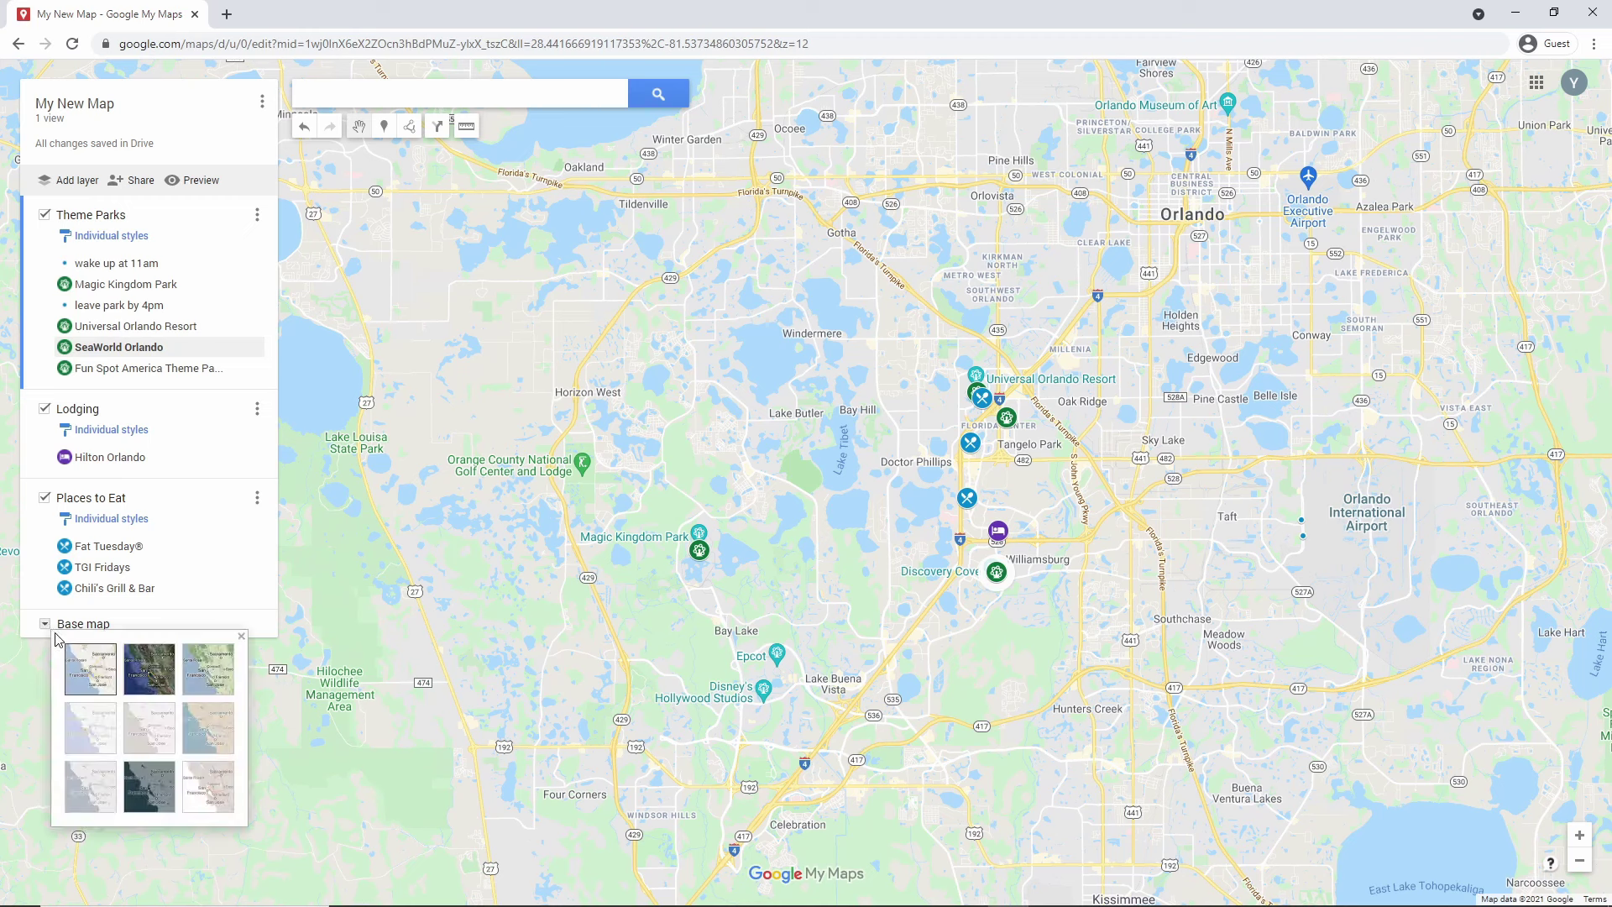
click(153, 660)
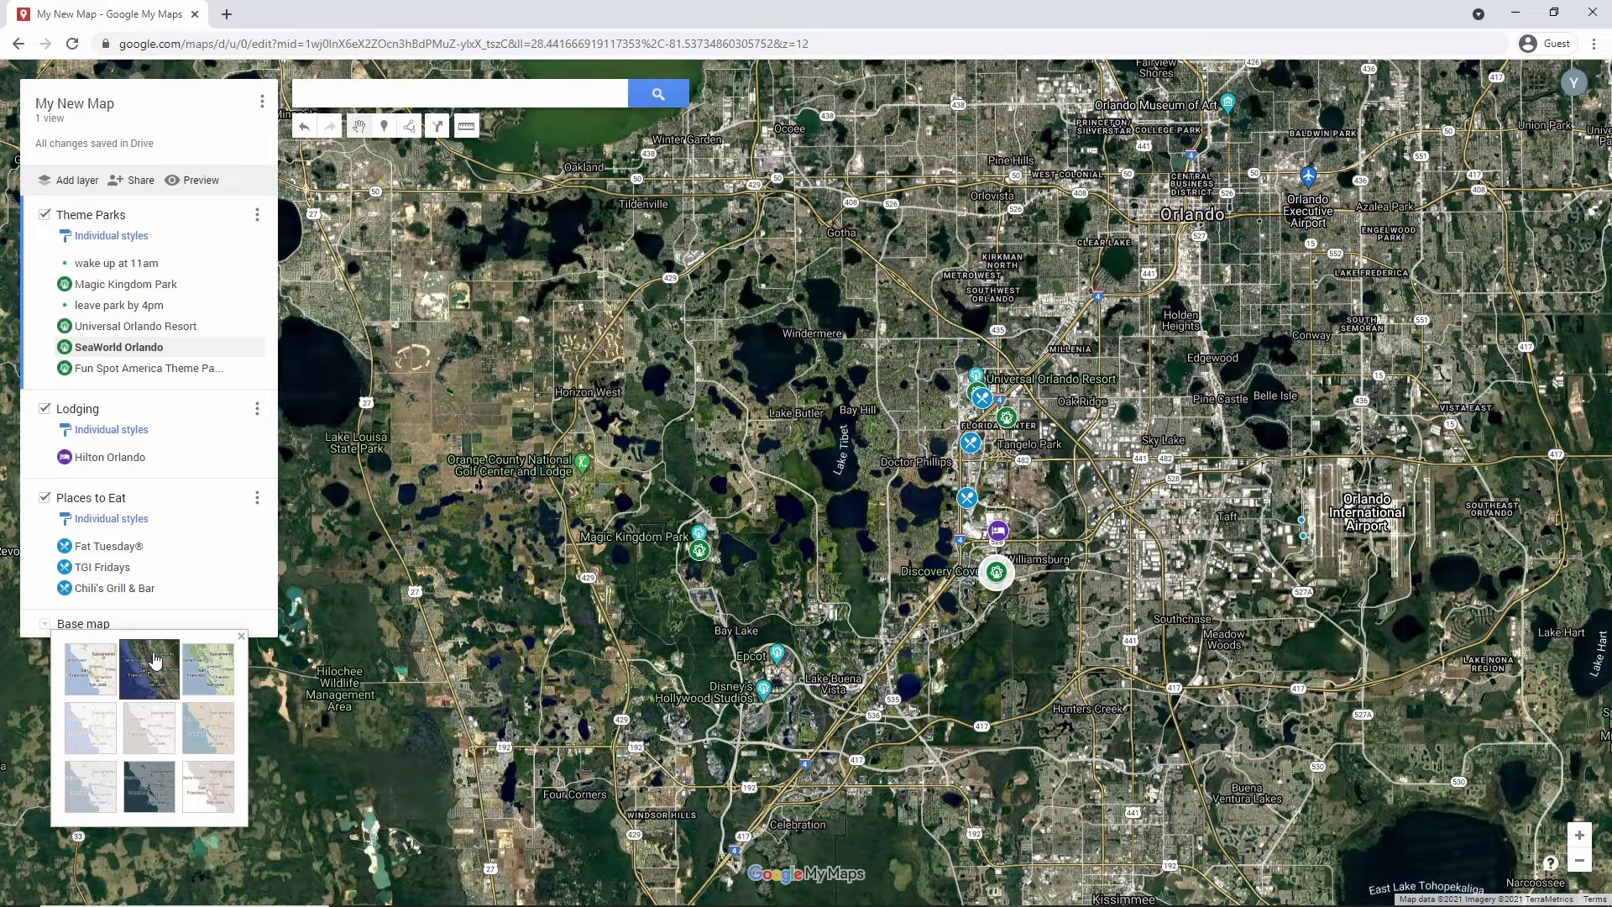
click(249, 347)
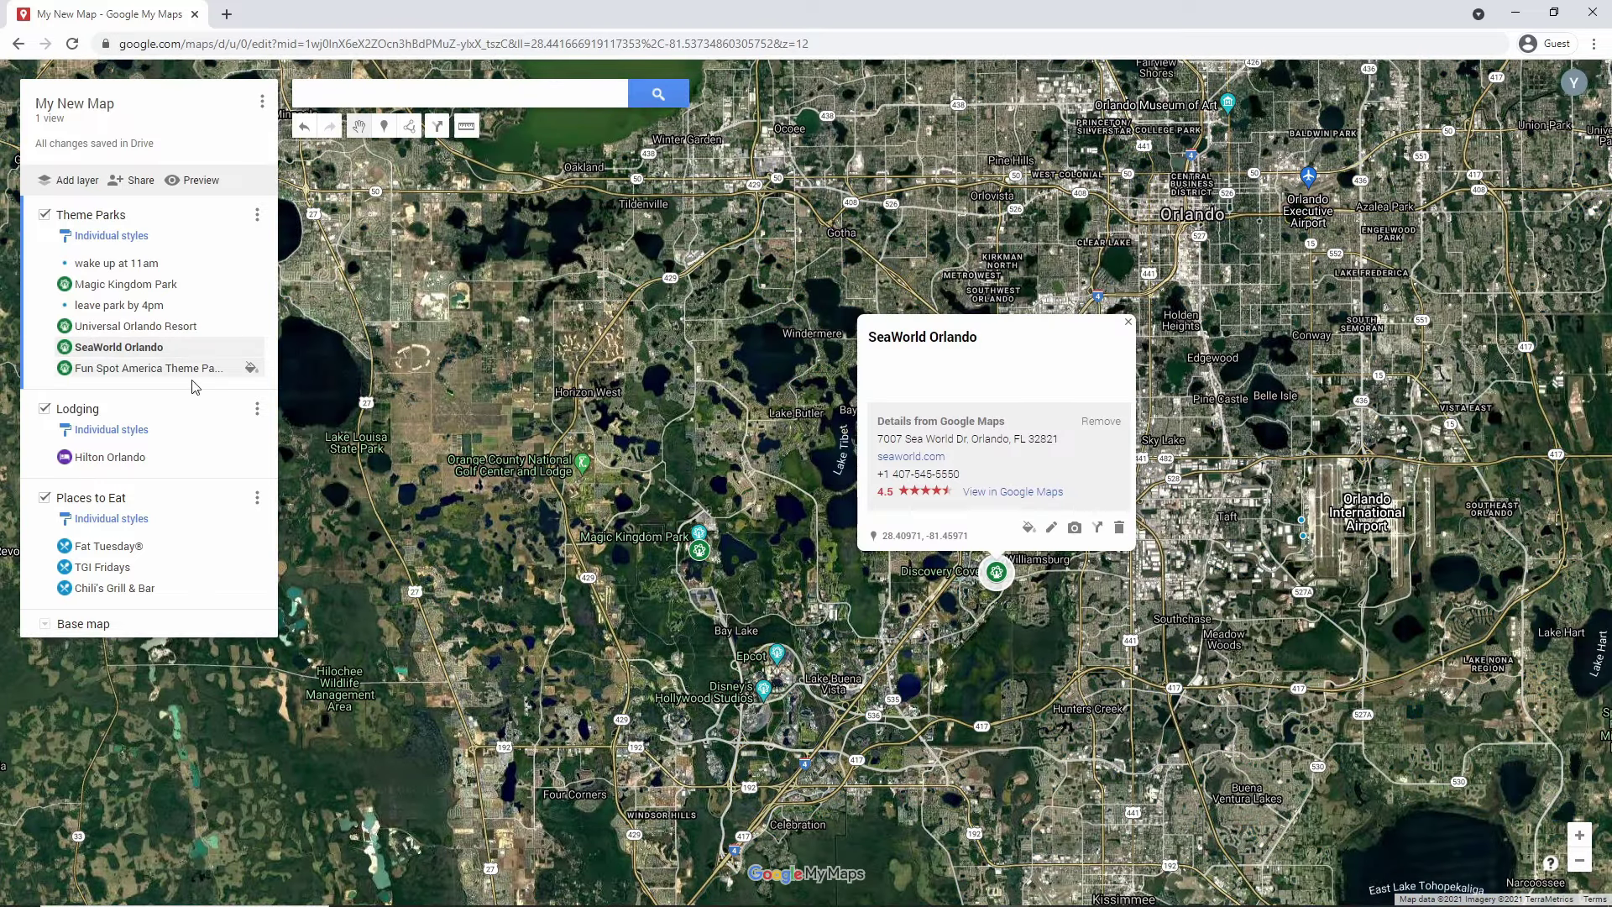
Zoom in on the SeaWorld Orlando entrance and bring up the Draw a line options.
scroll(854, 562, up, 2)
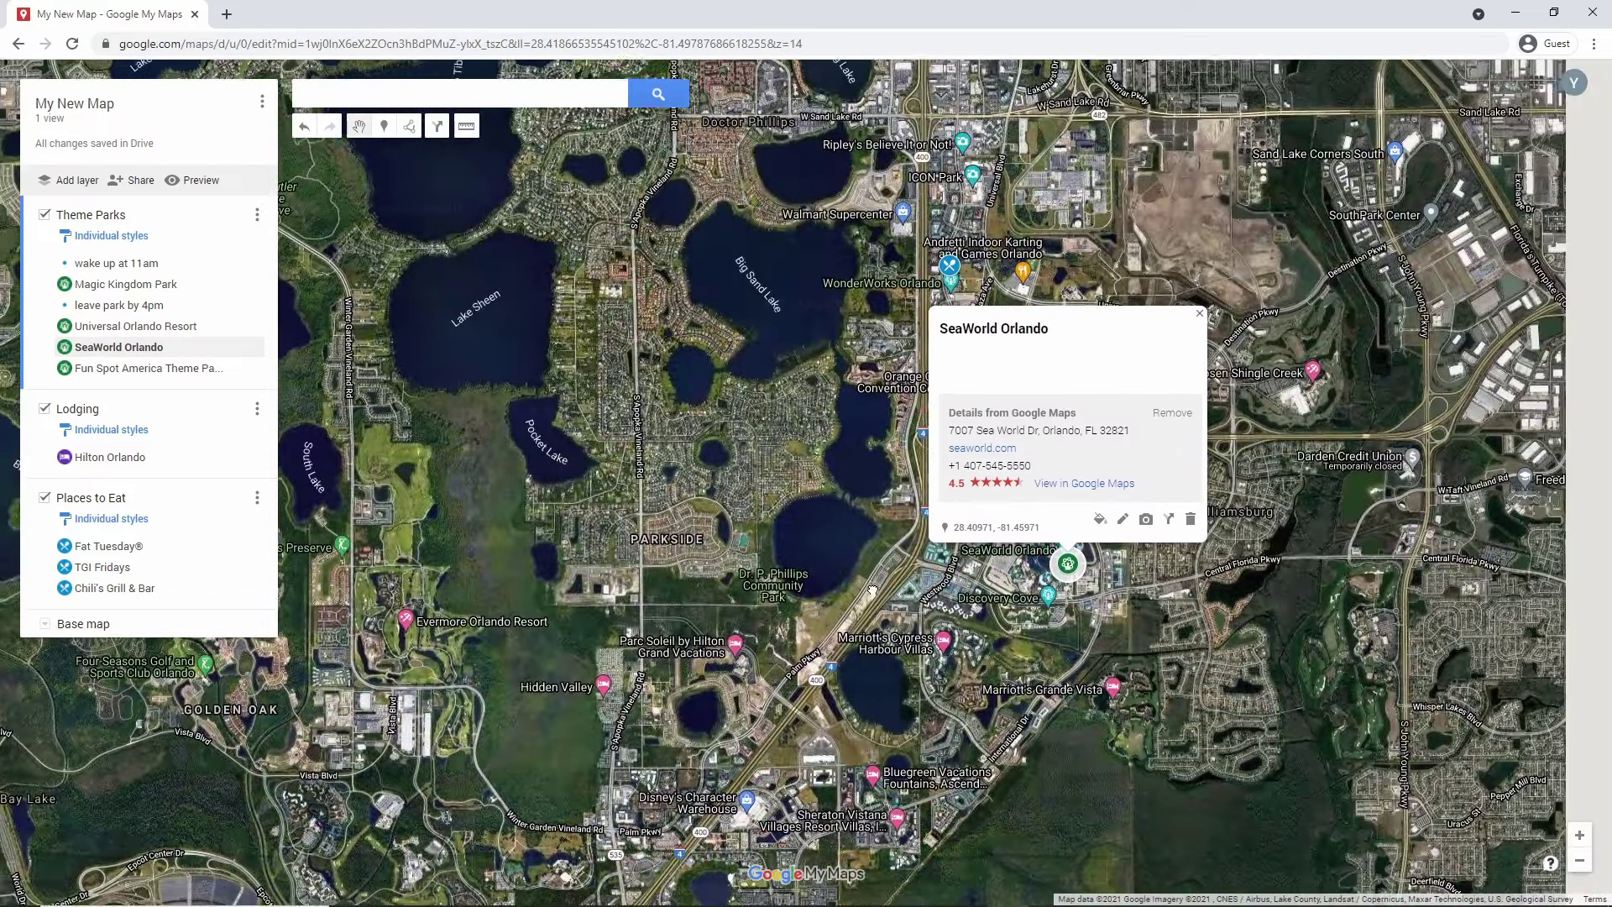
scroll(961, 608, up, 2)
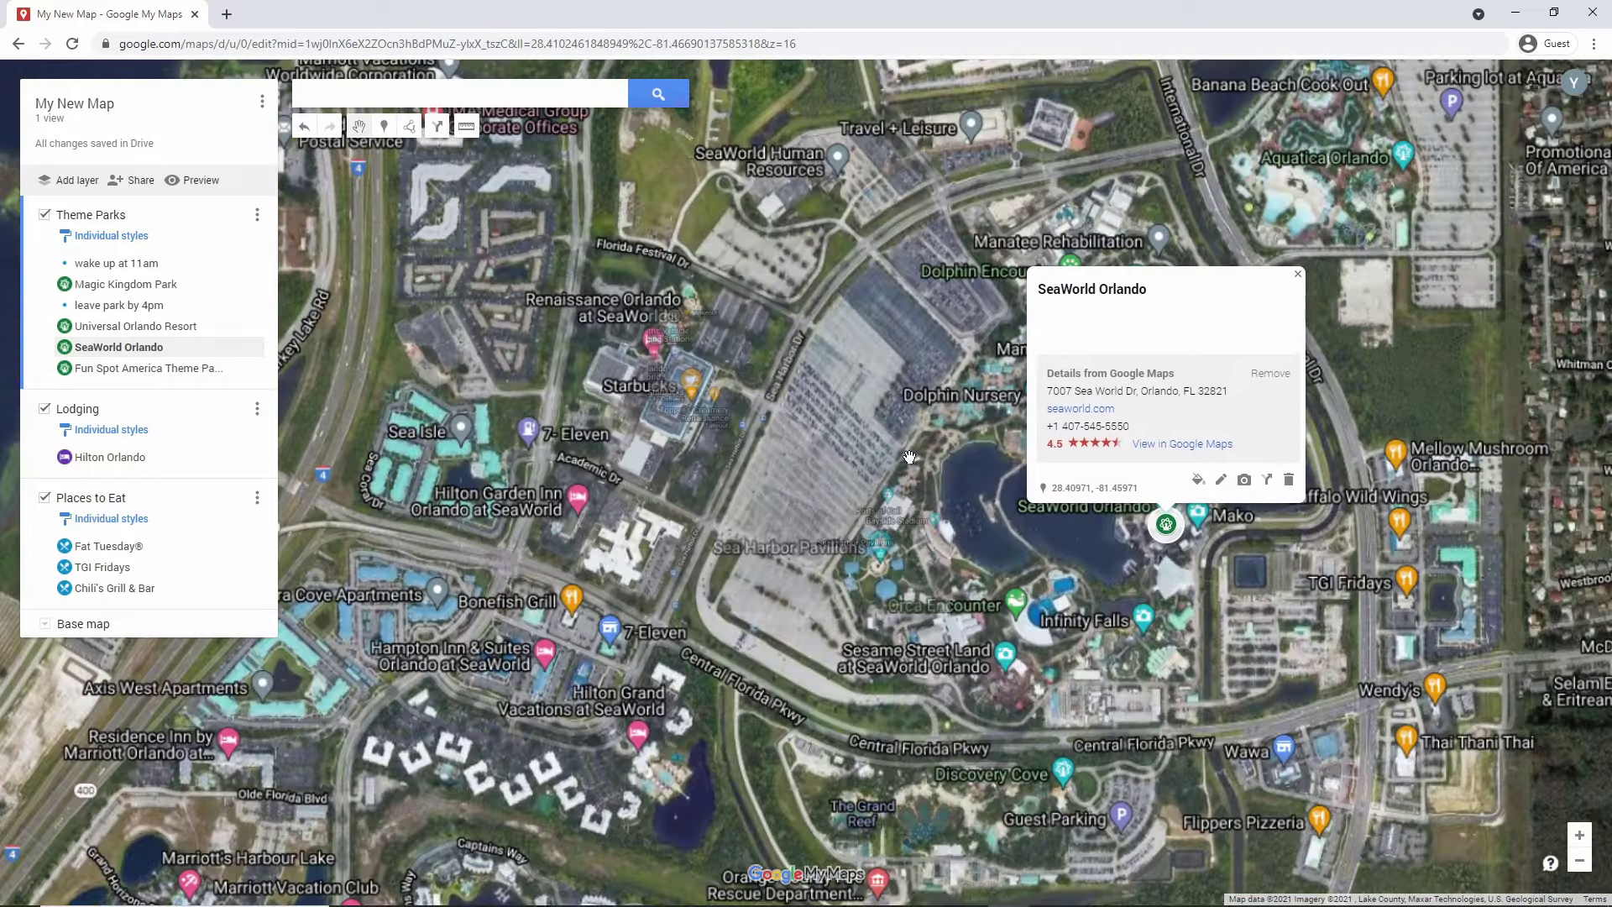
scroll(909, 456, up, 1)
click(1417, 314)
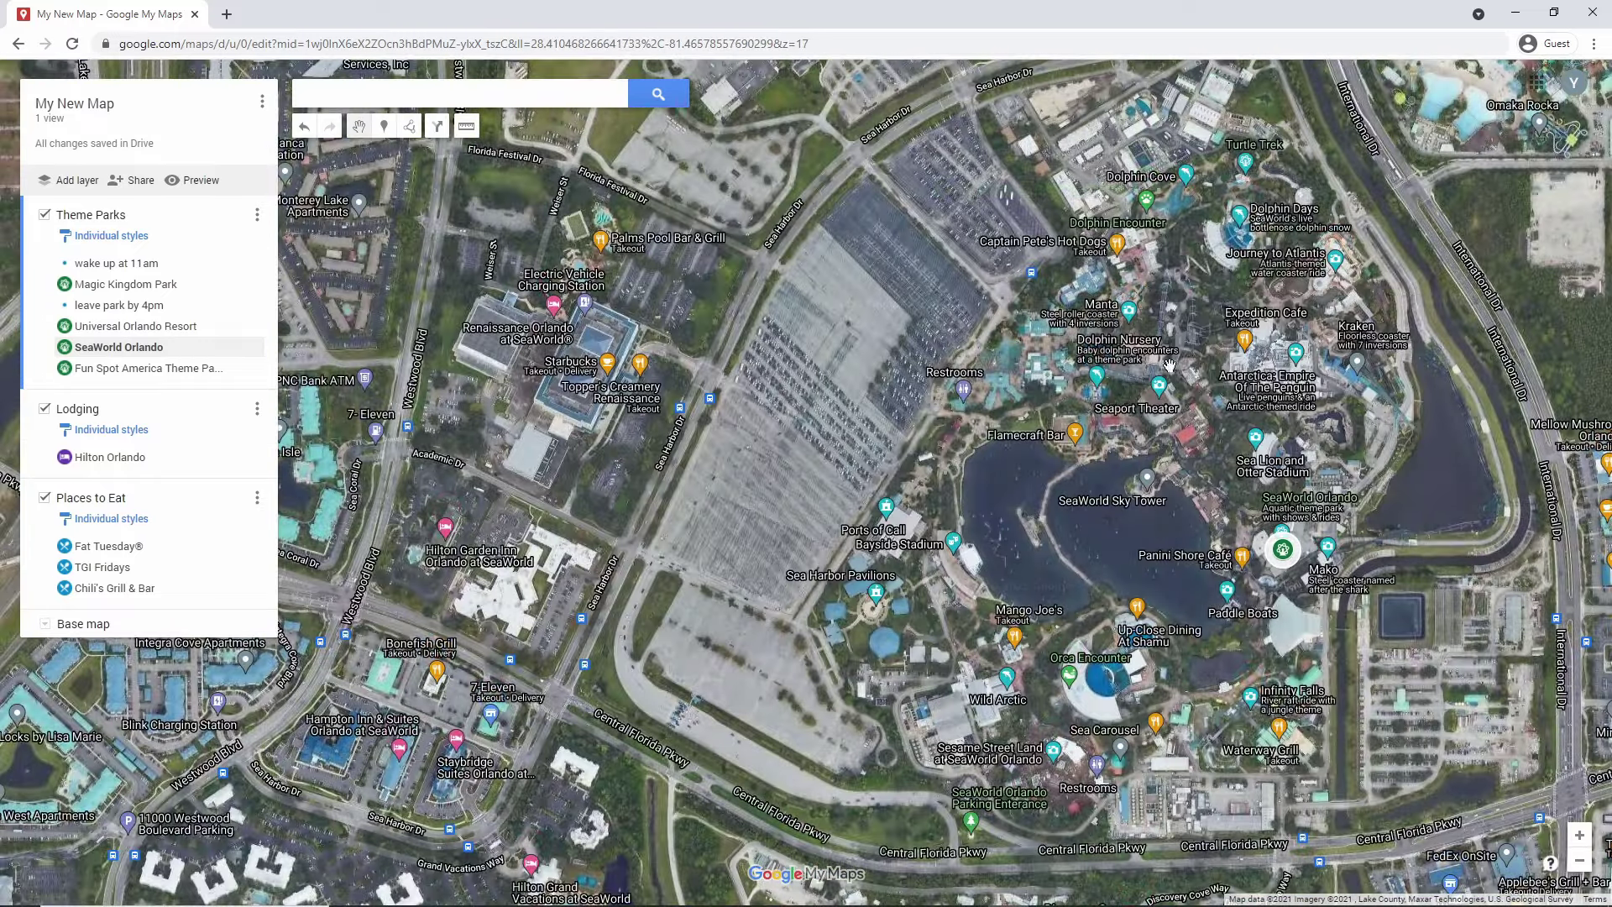
scroll(975, 415, up, 3)
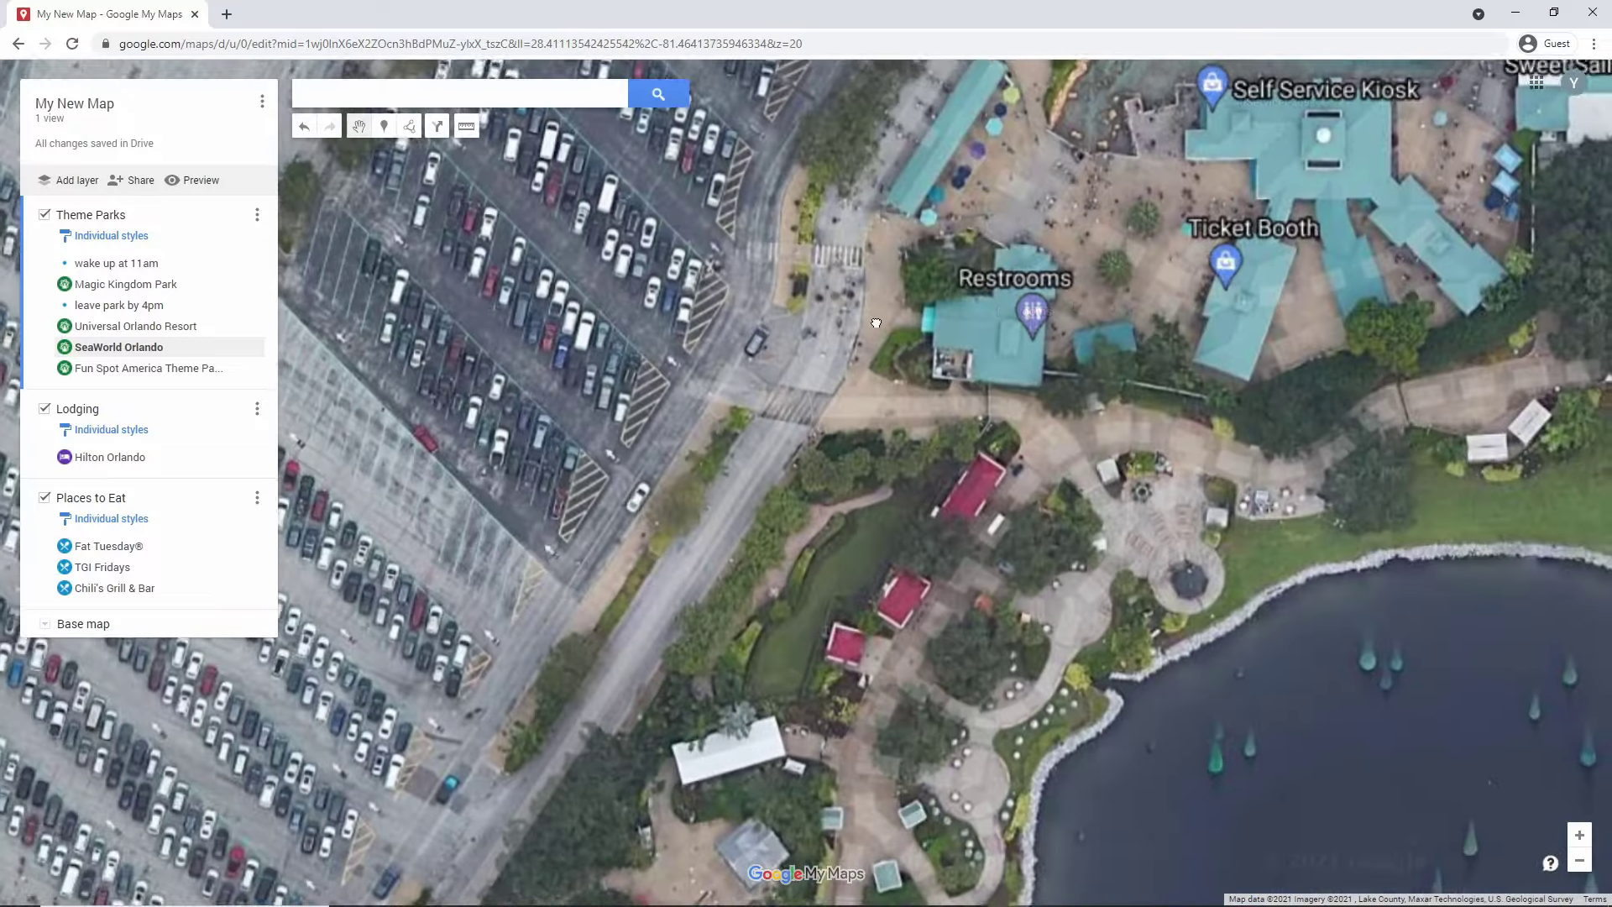
scroll(851, 515, down, 1)
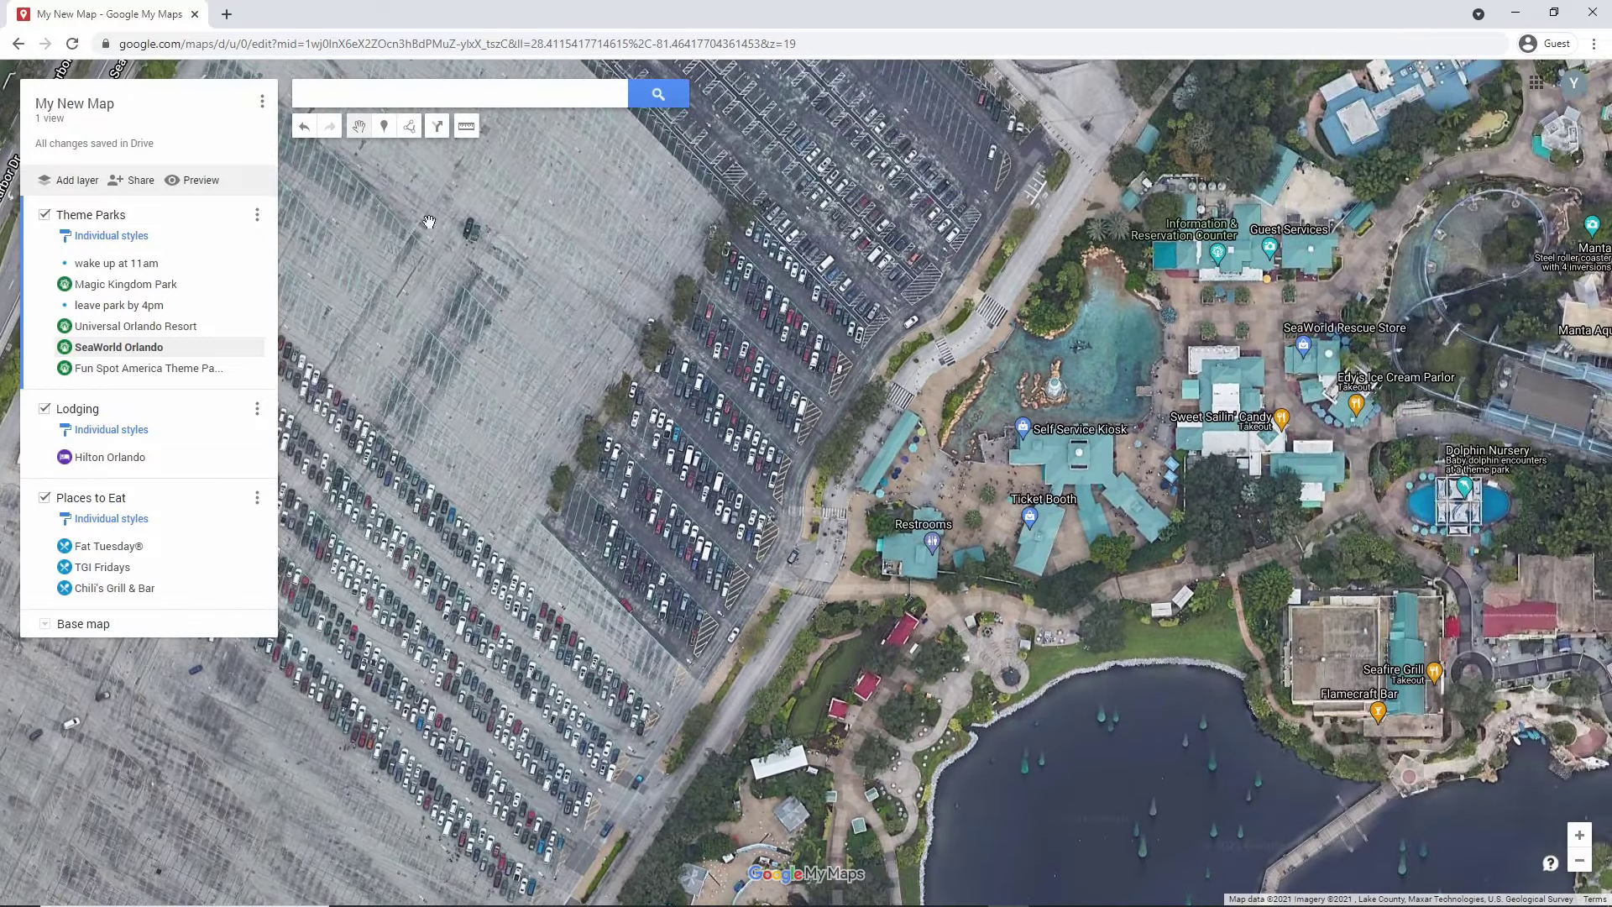
click(411, 127)
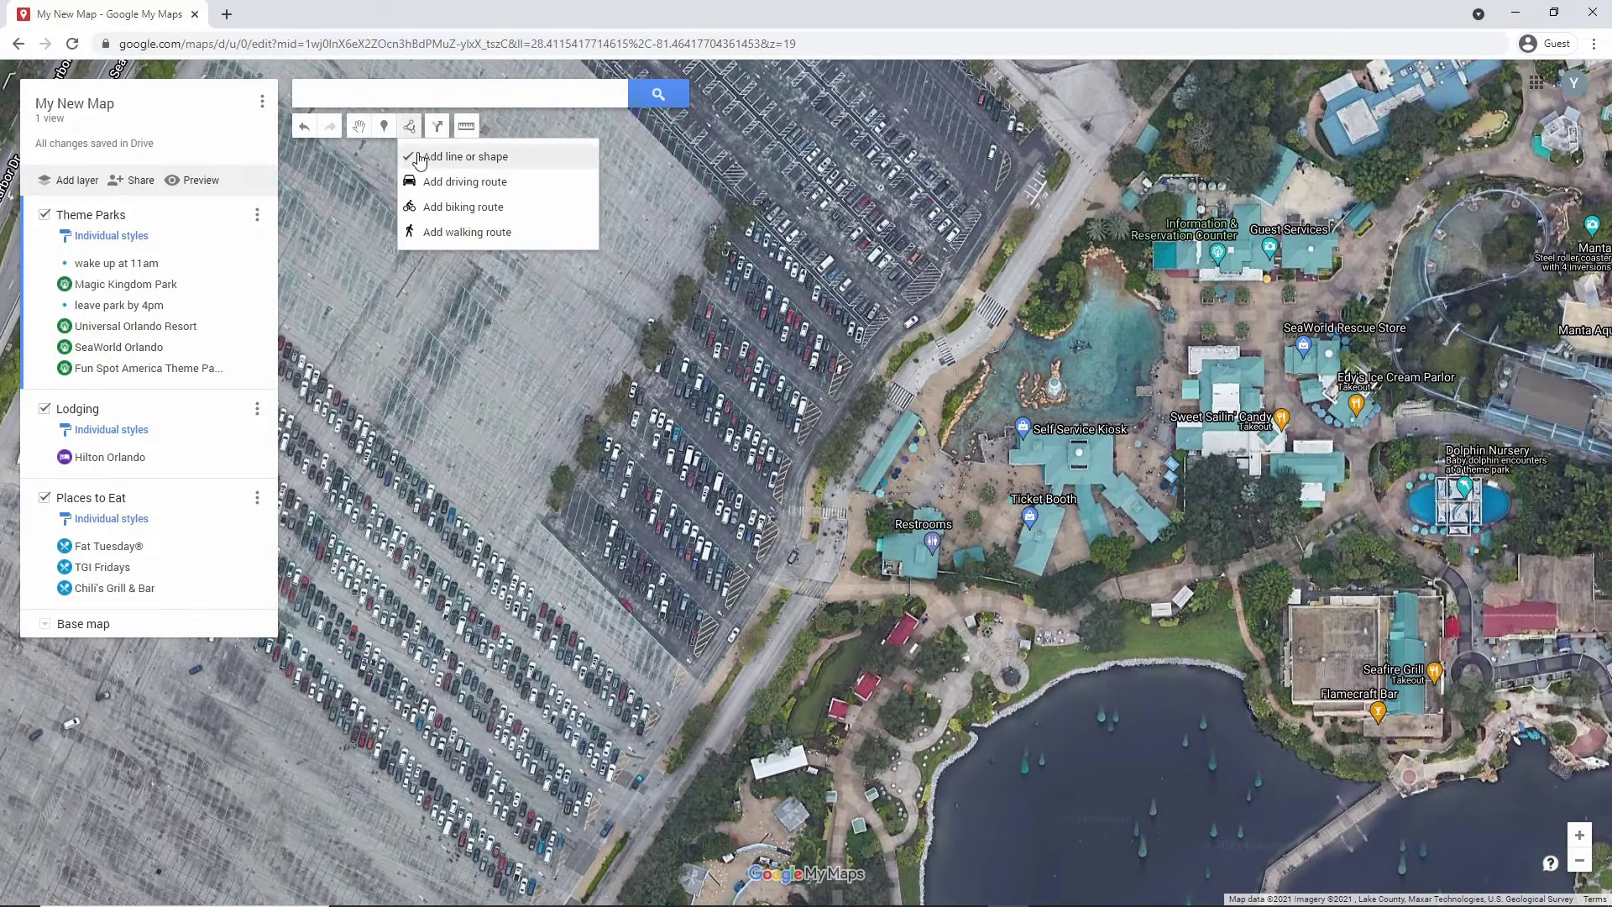
click(443, 232)
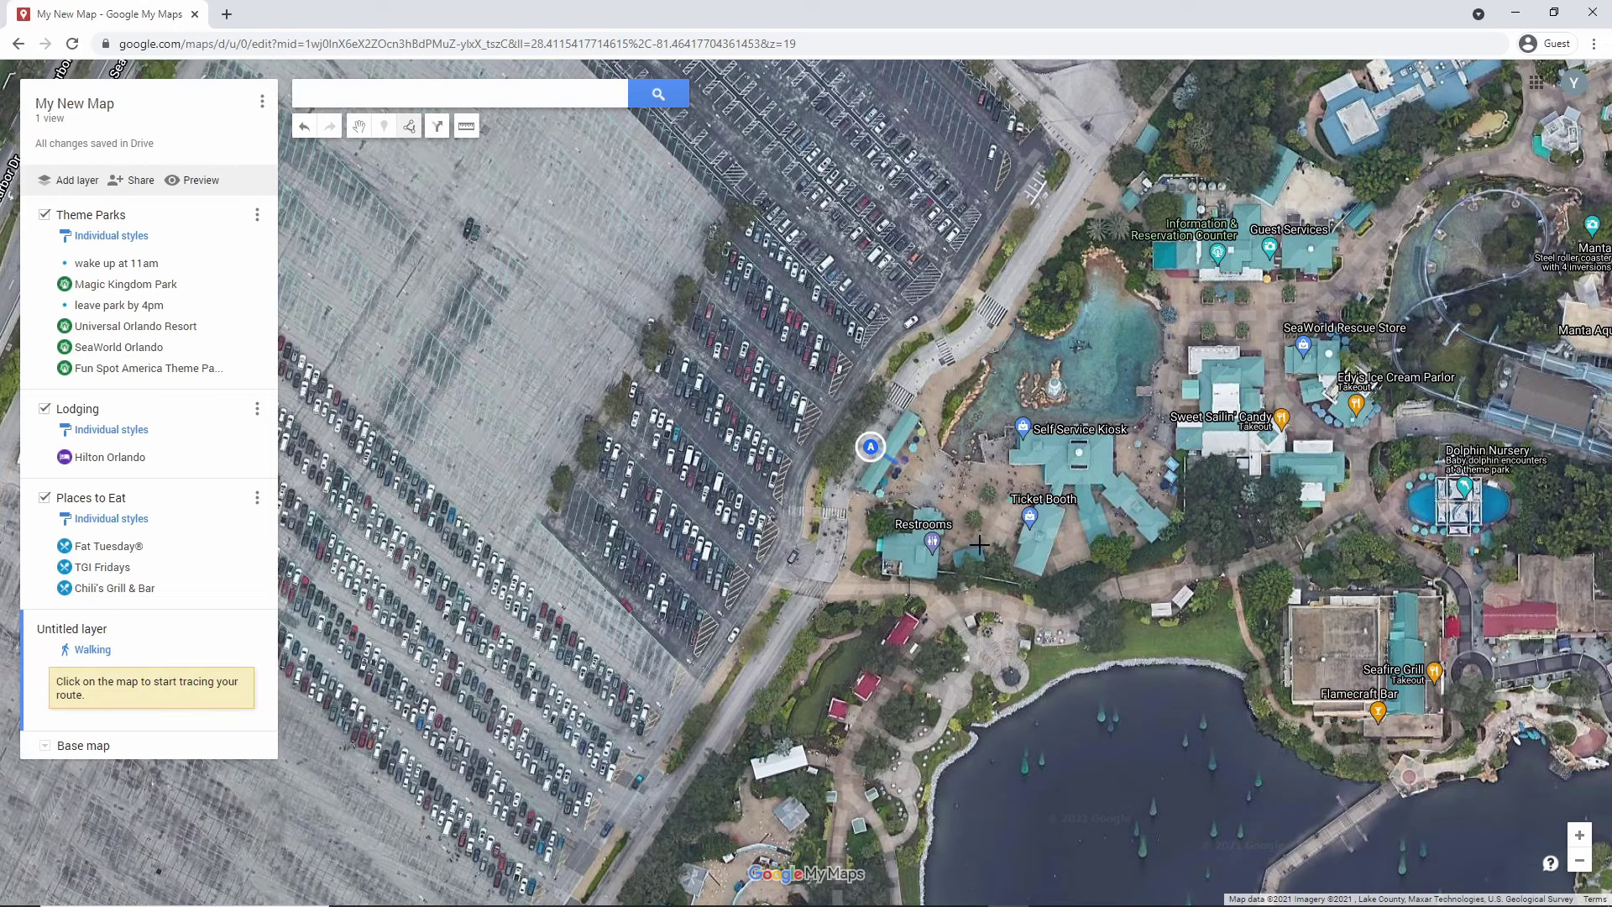
scroll(979, 544, down, 1)
mouse_move(1008, 584)
mouse_down()
mouse_move(976, 500)
mouse_move(620, 147)
mouse_move(600, 67)
mouse_move(554, 56)
mouse_move(534, 256)
mouse_up()
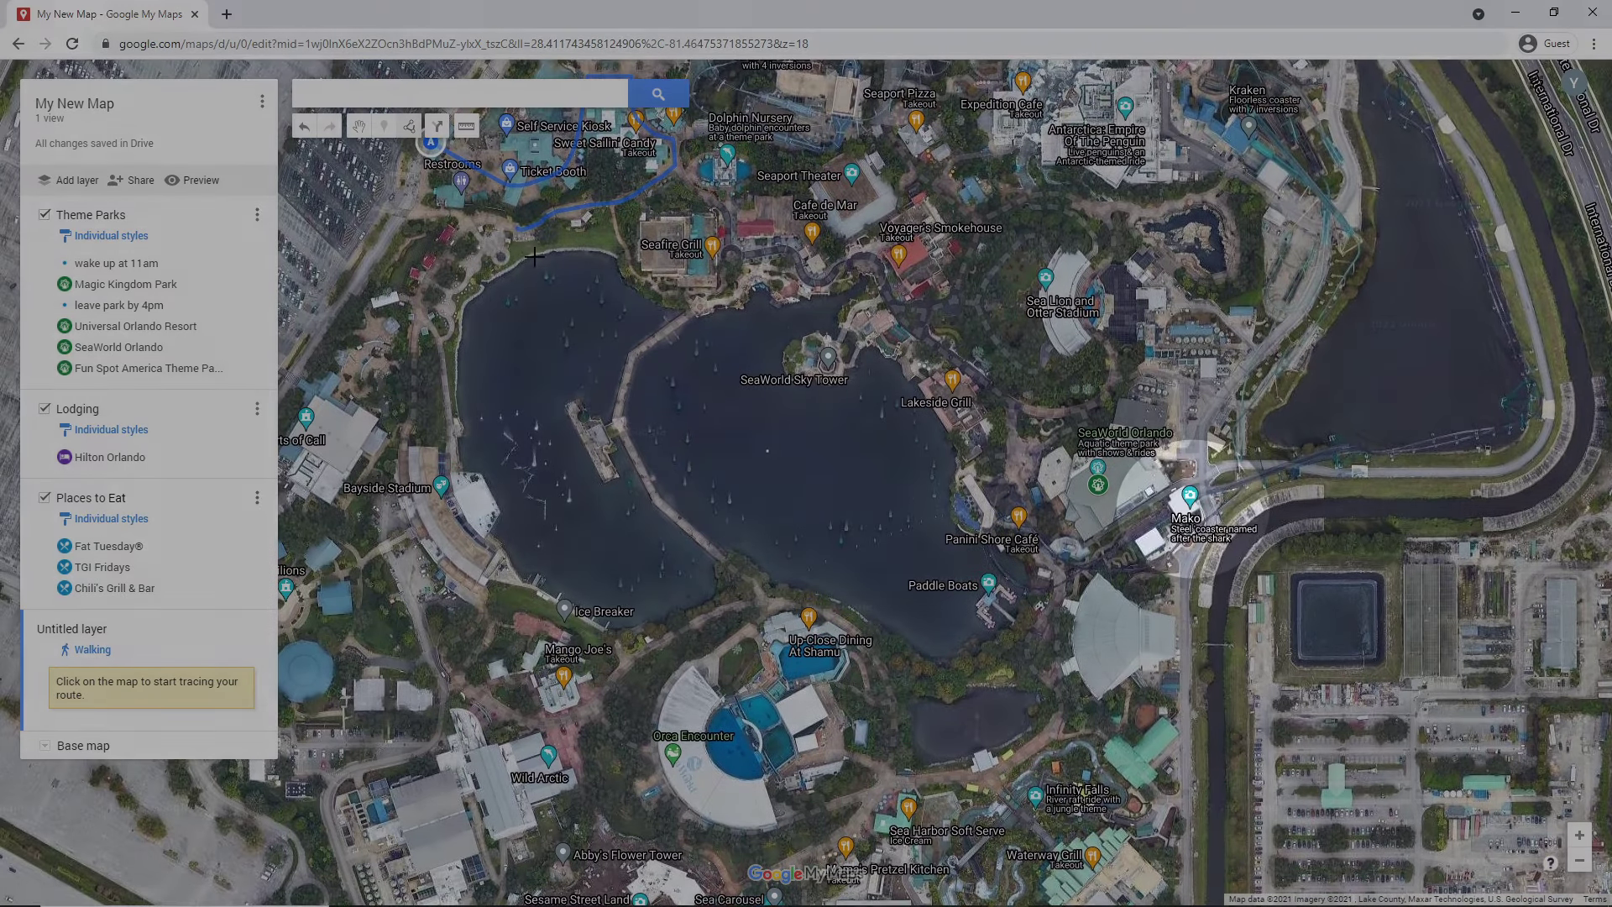
click(1191, 498)
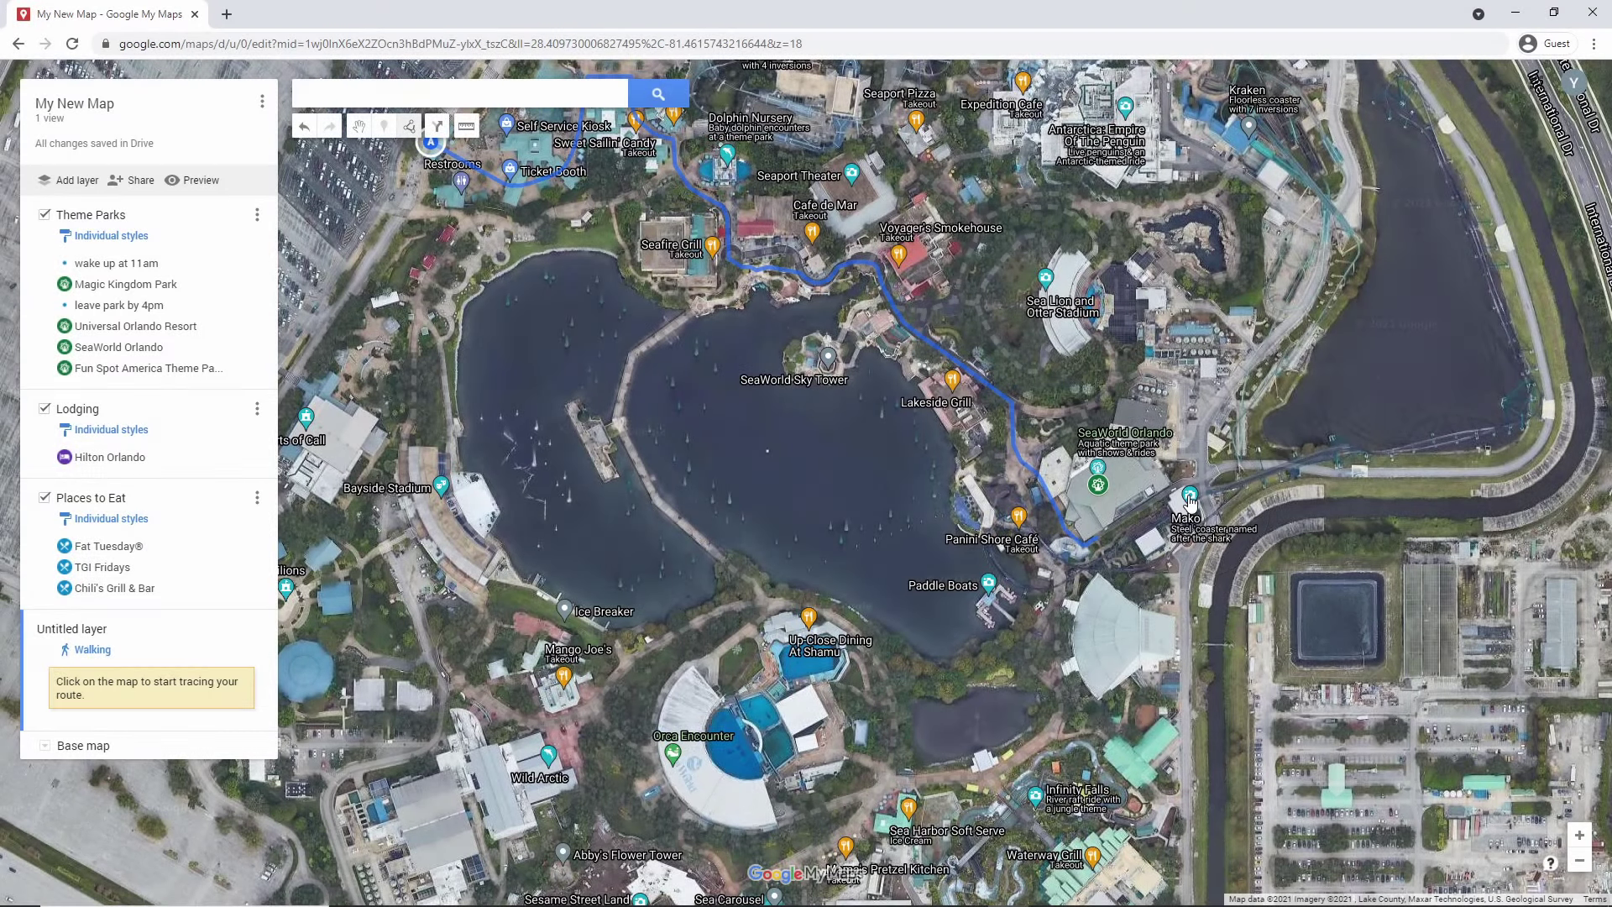
click(1190, 499)
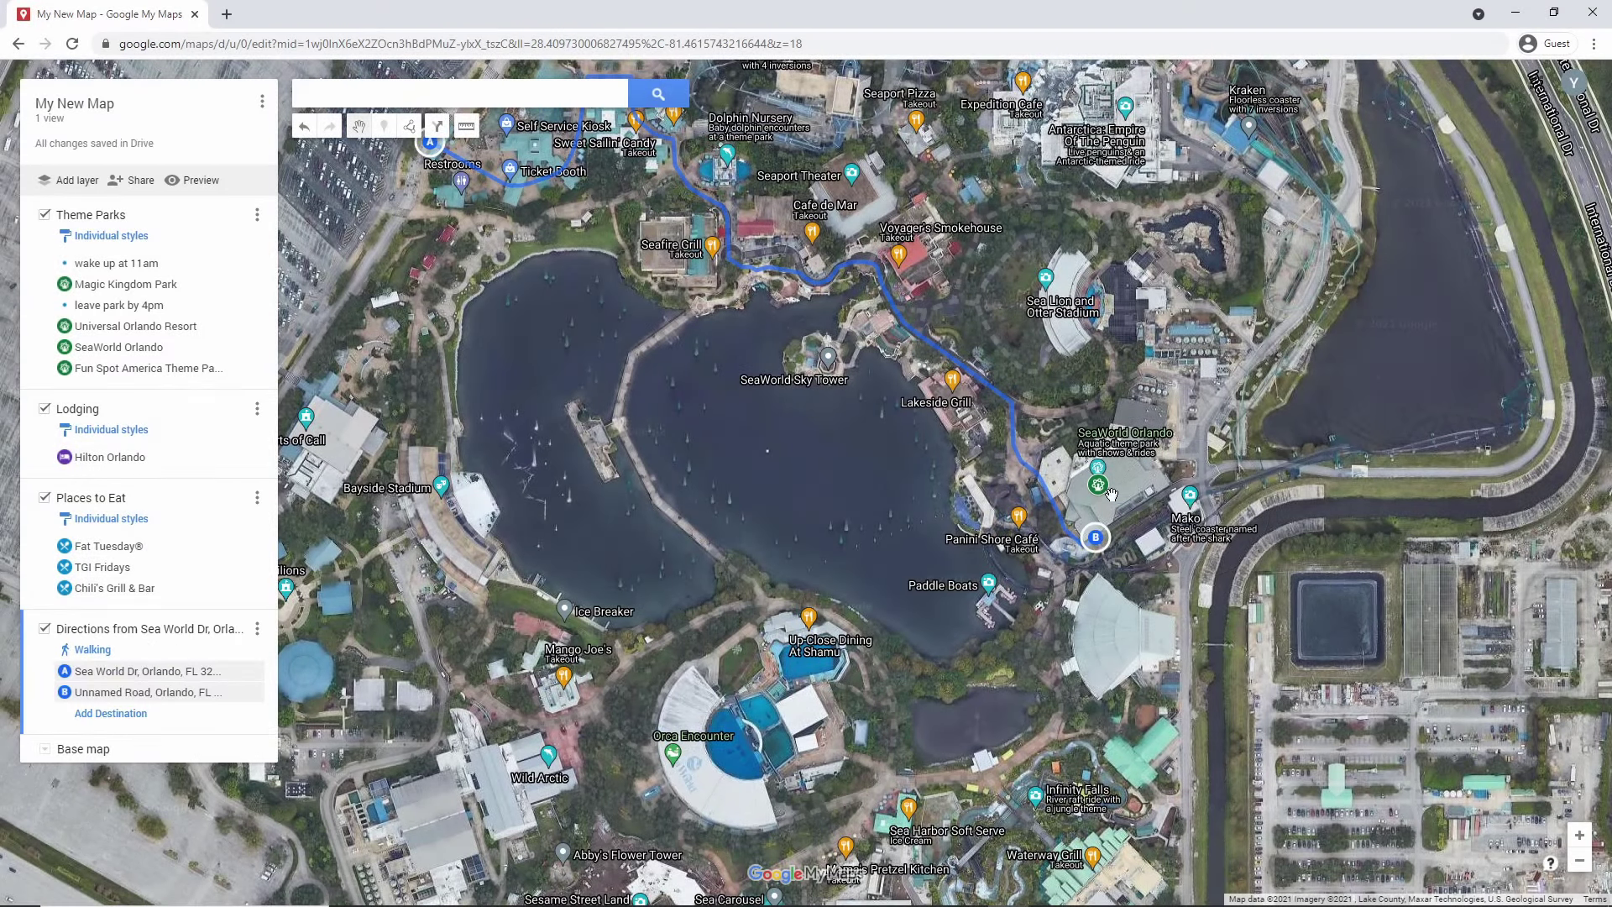
scroll(1101, 514, up, 2)
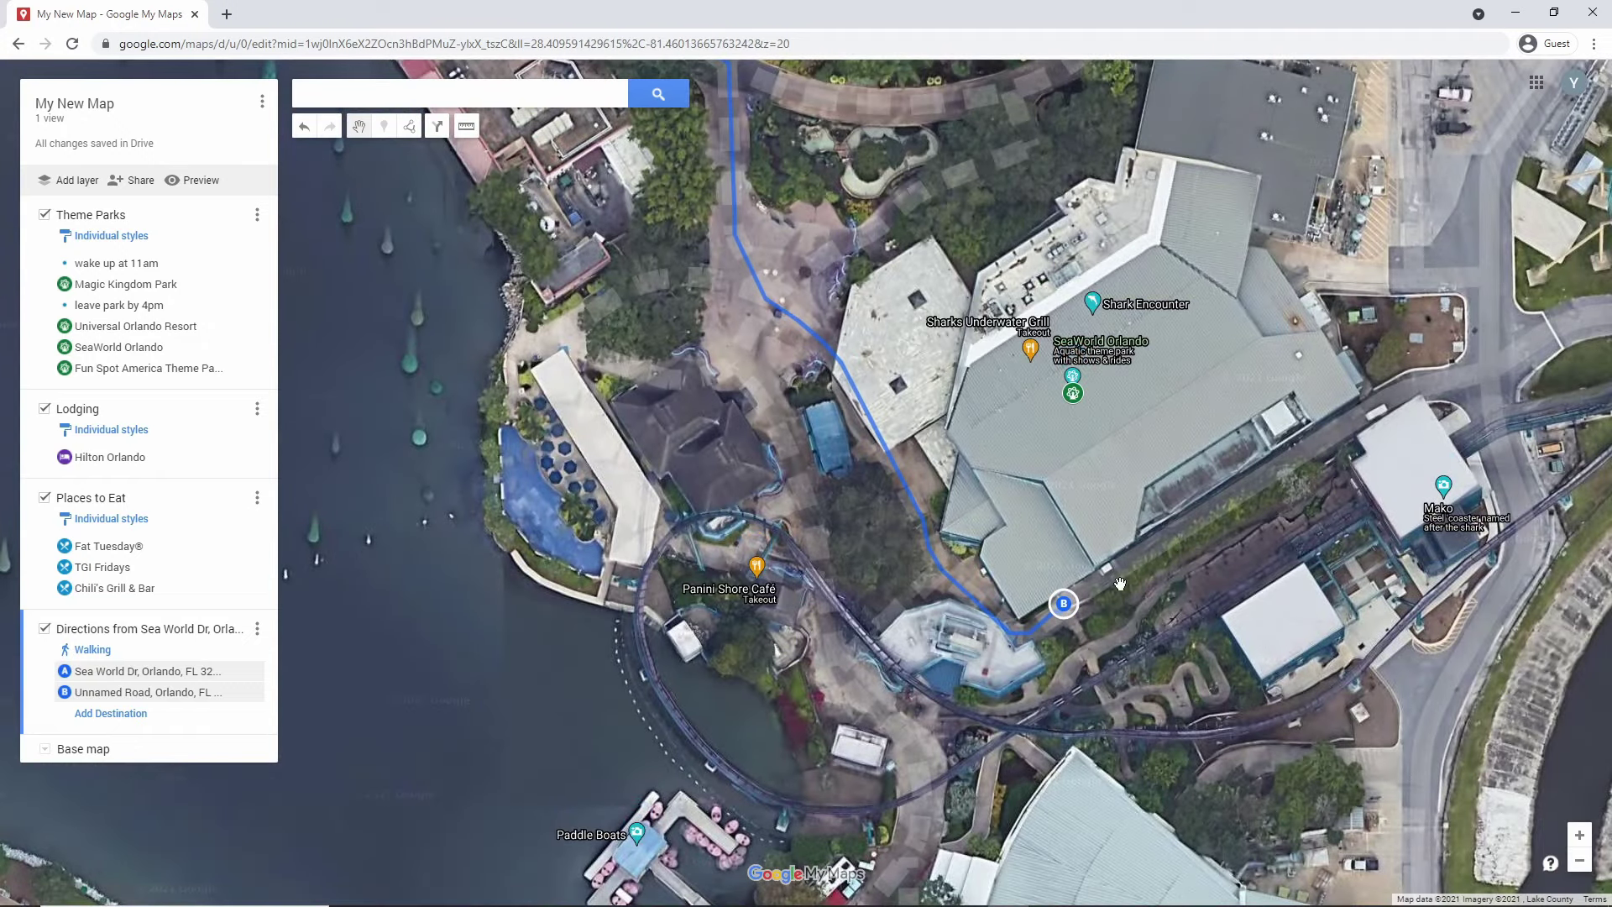
scroll(778, 590, down, 1)
scroll(778, 590, down, 3)
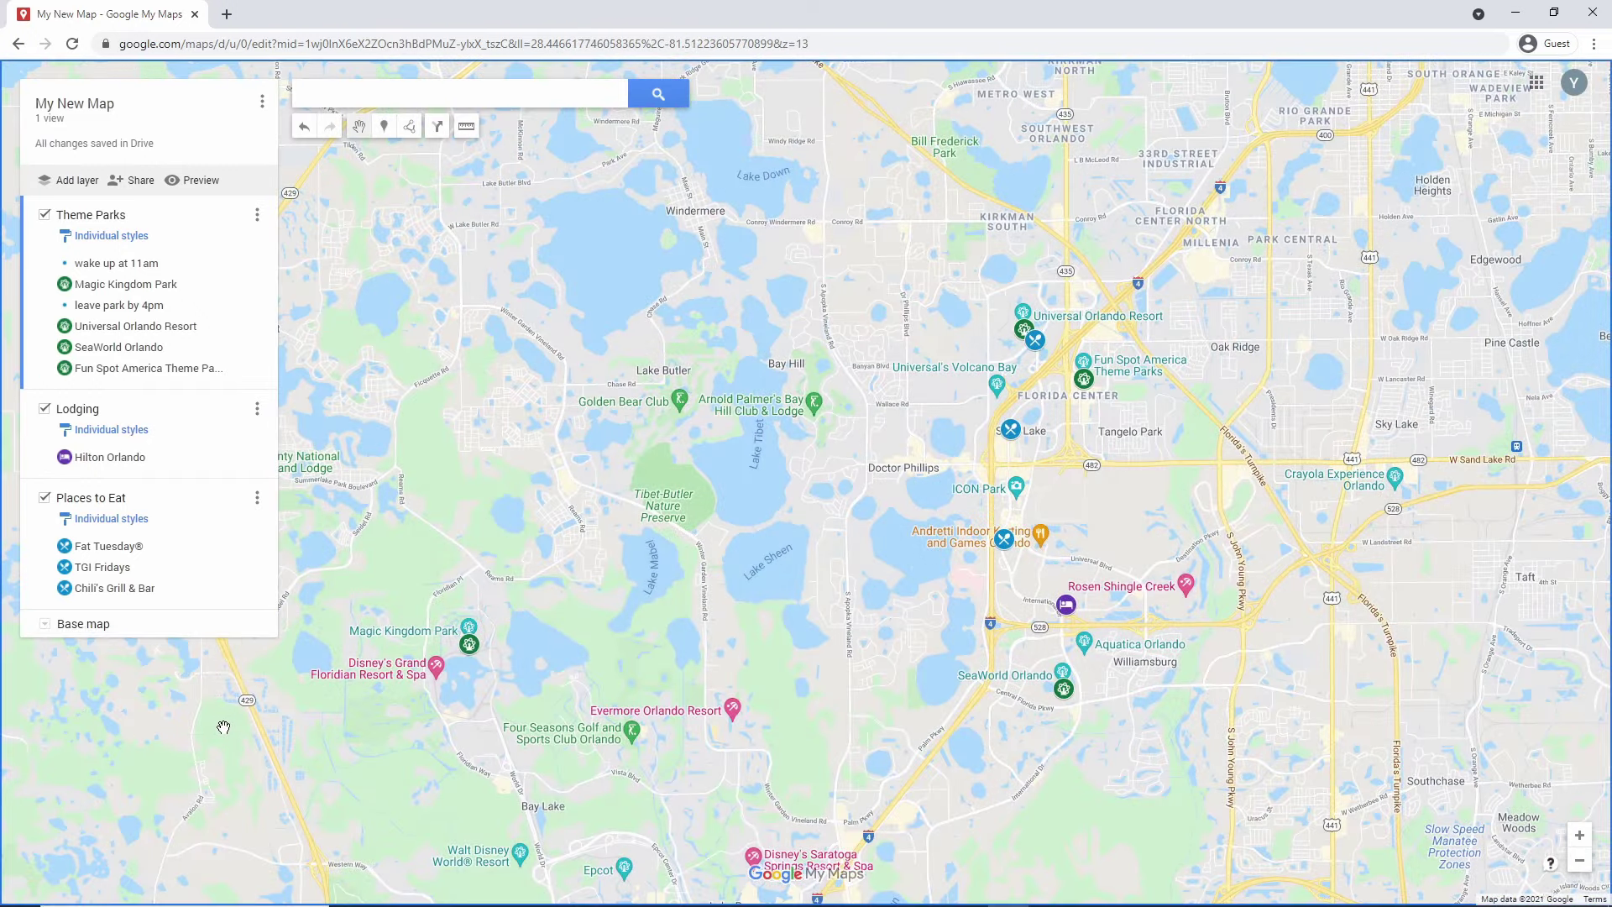
click(467, 129)
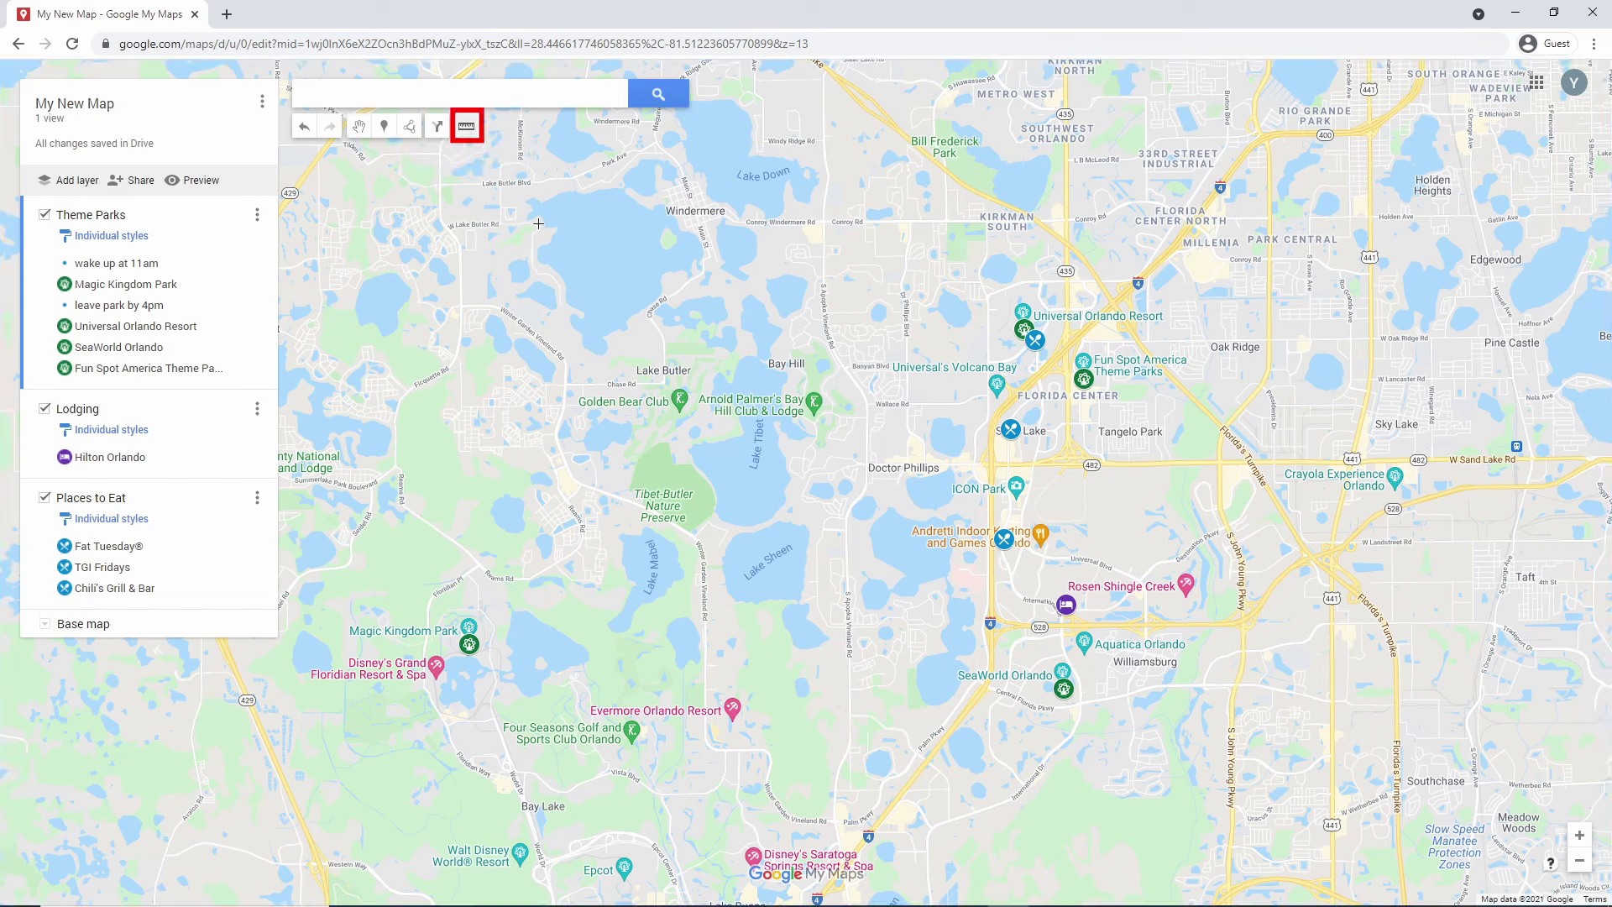
click(516, 235)
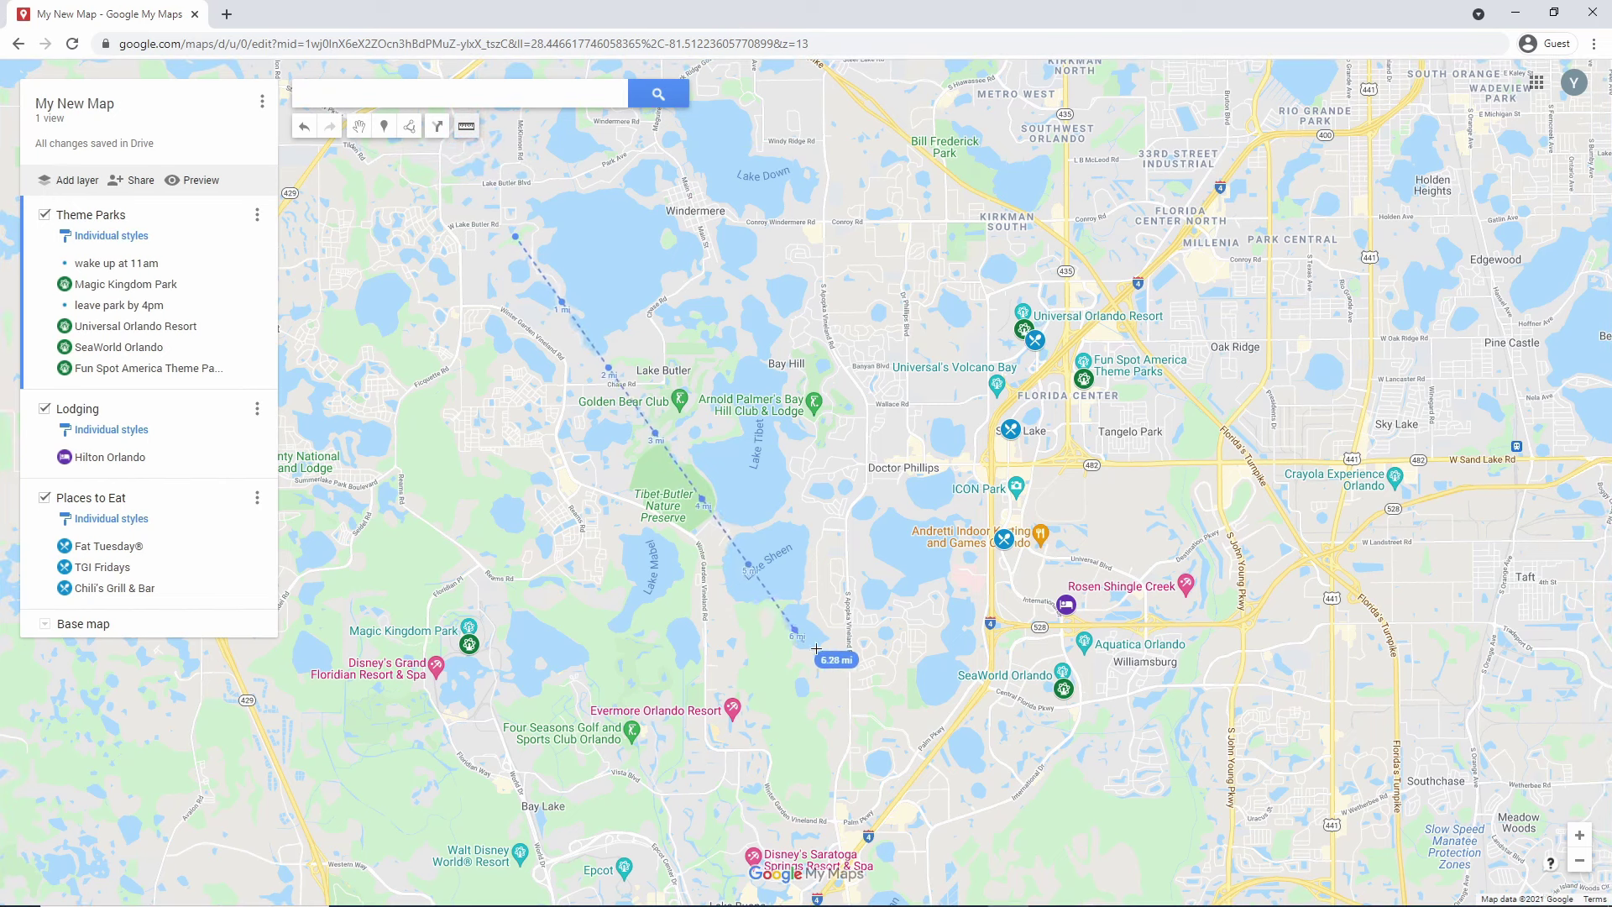
double_click(870, 673)
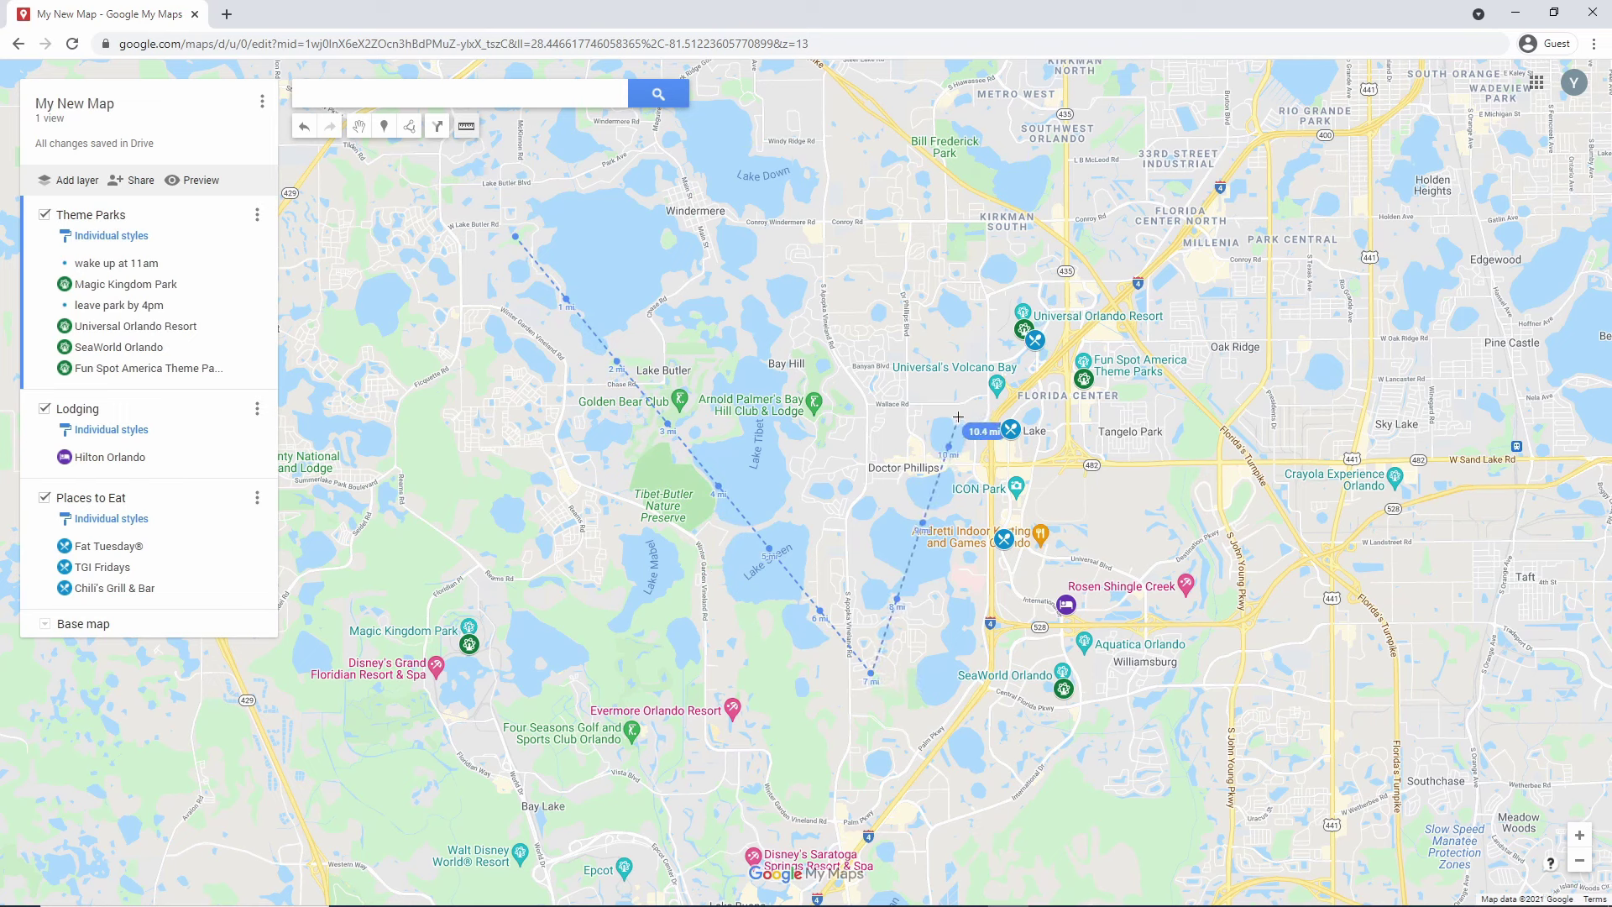
click(896, 215)
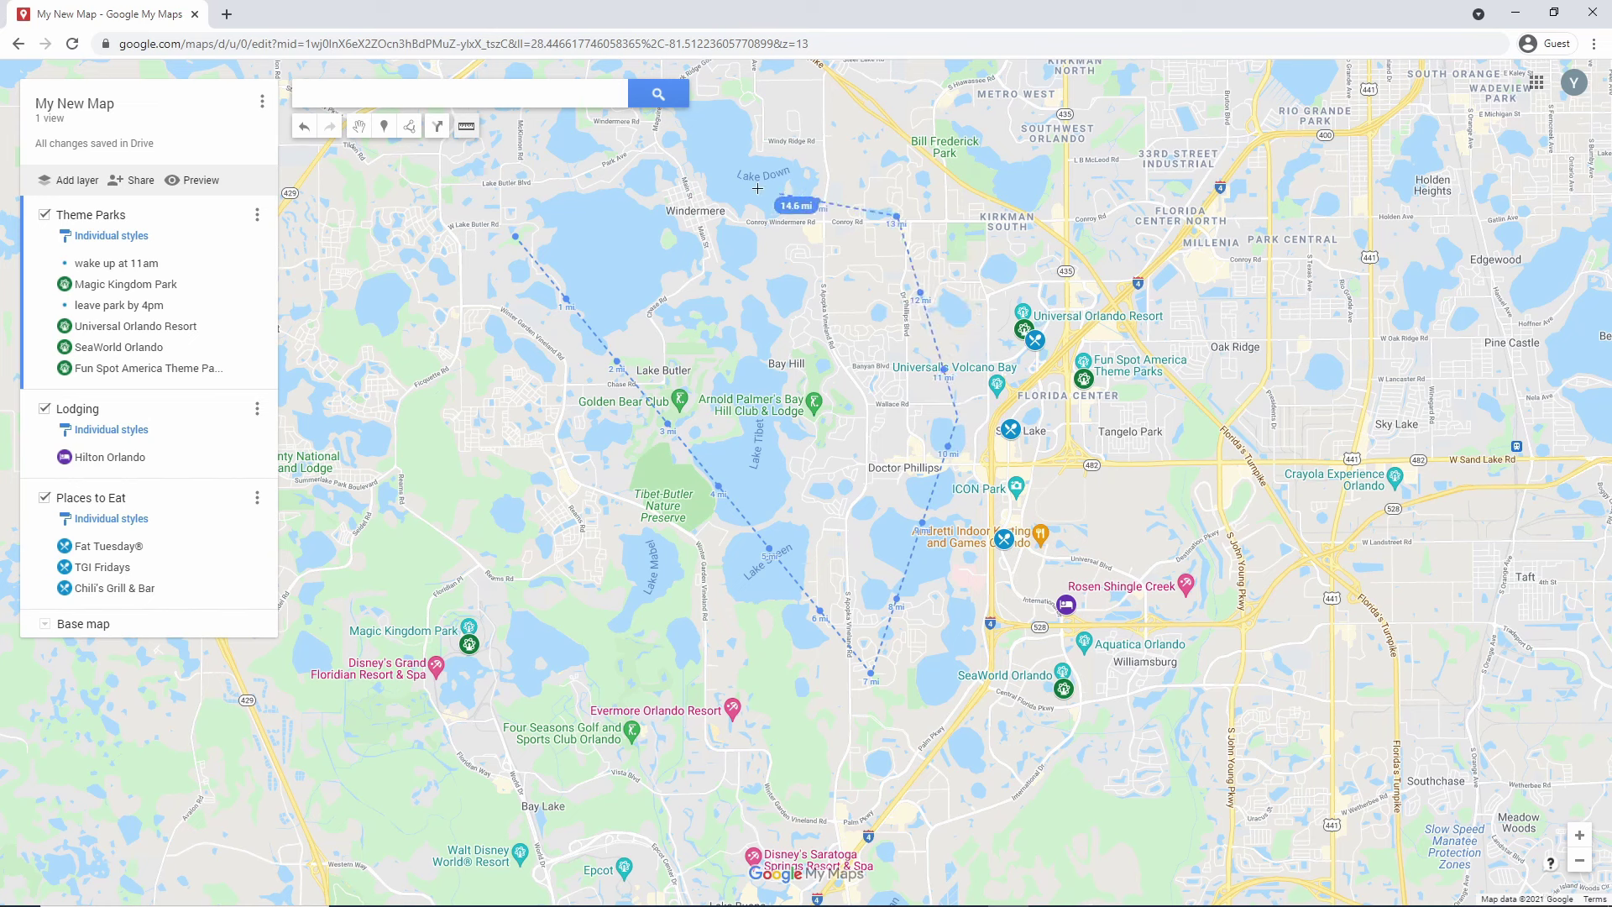
click(687, 167)
click(515, 235)
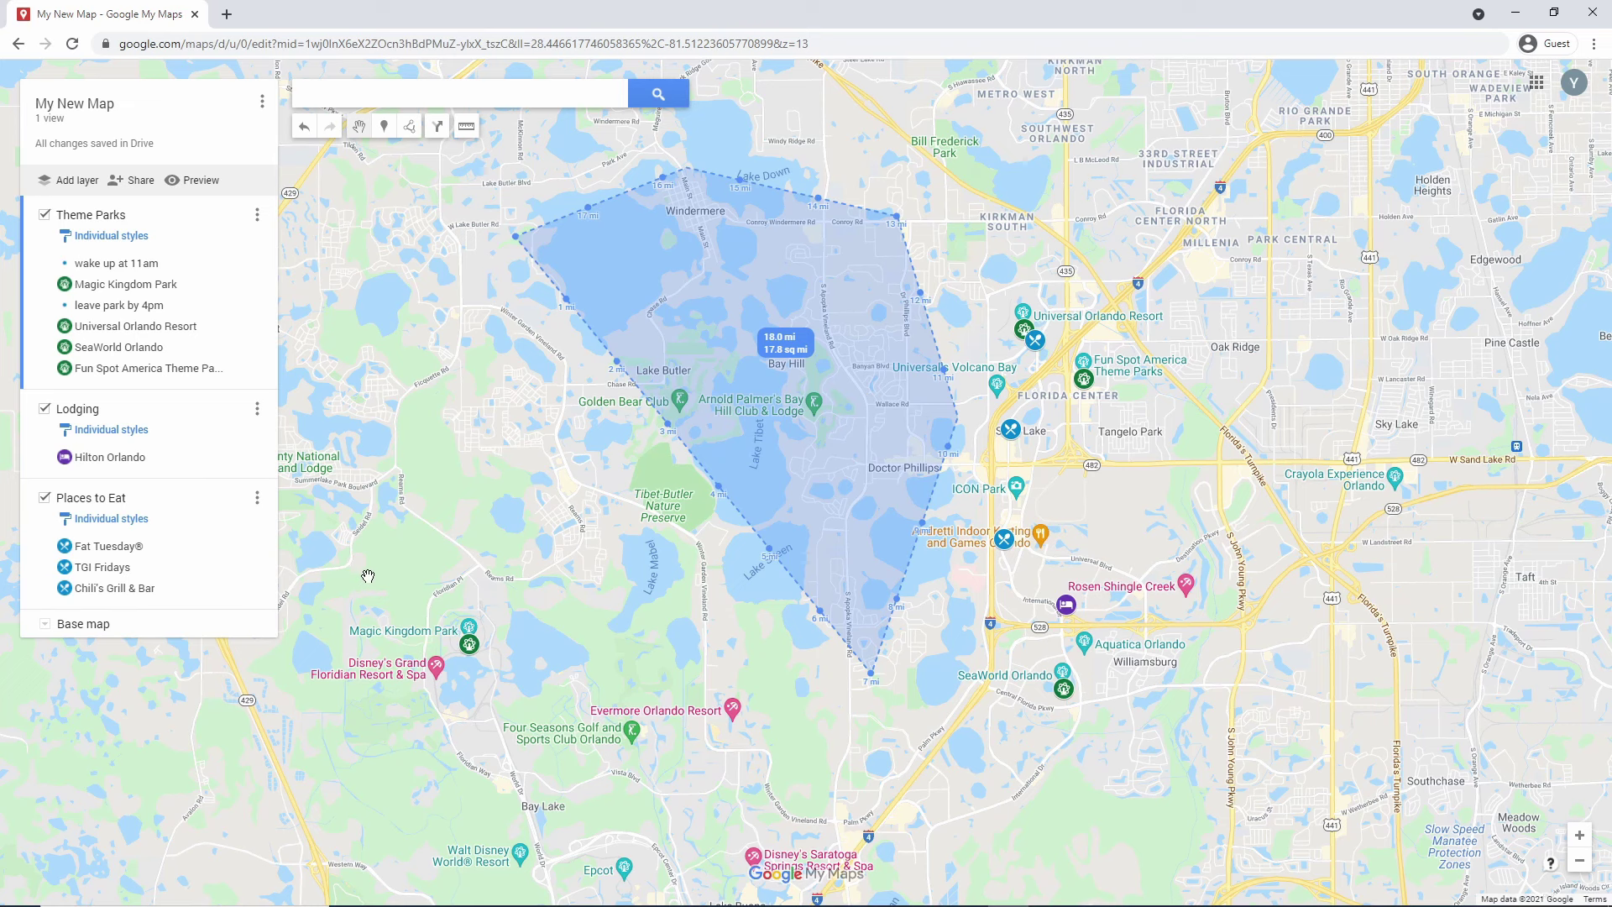
click(392, 402)
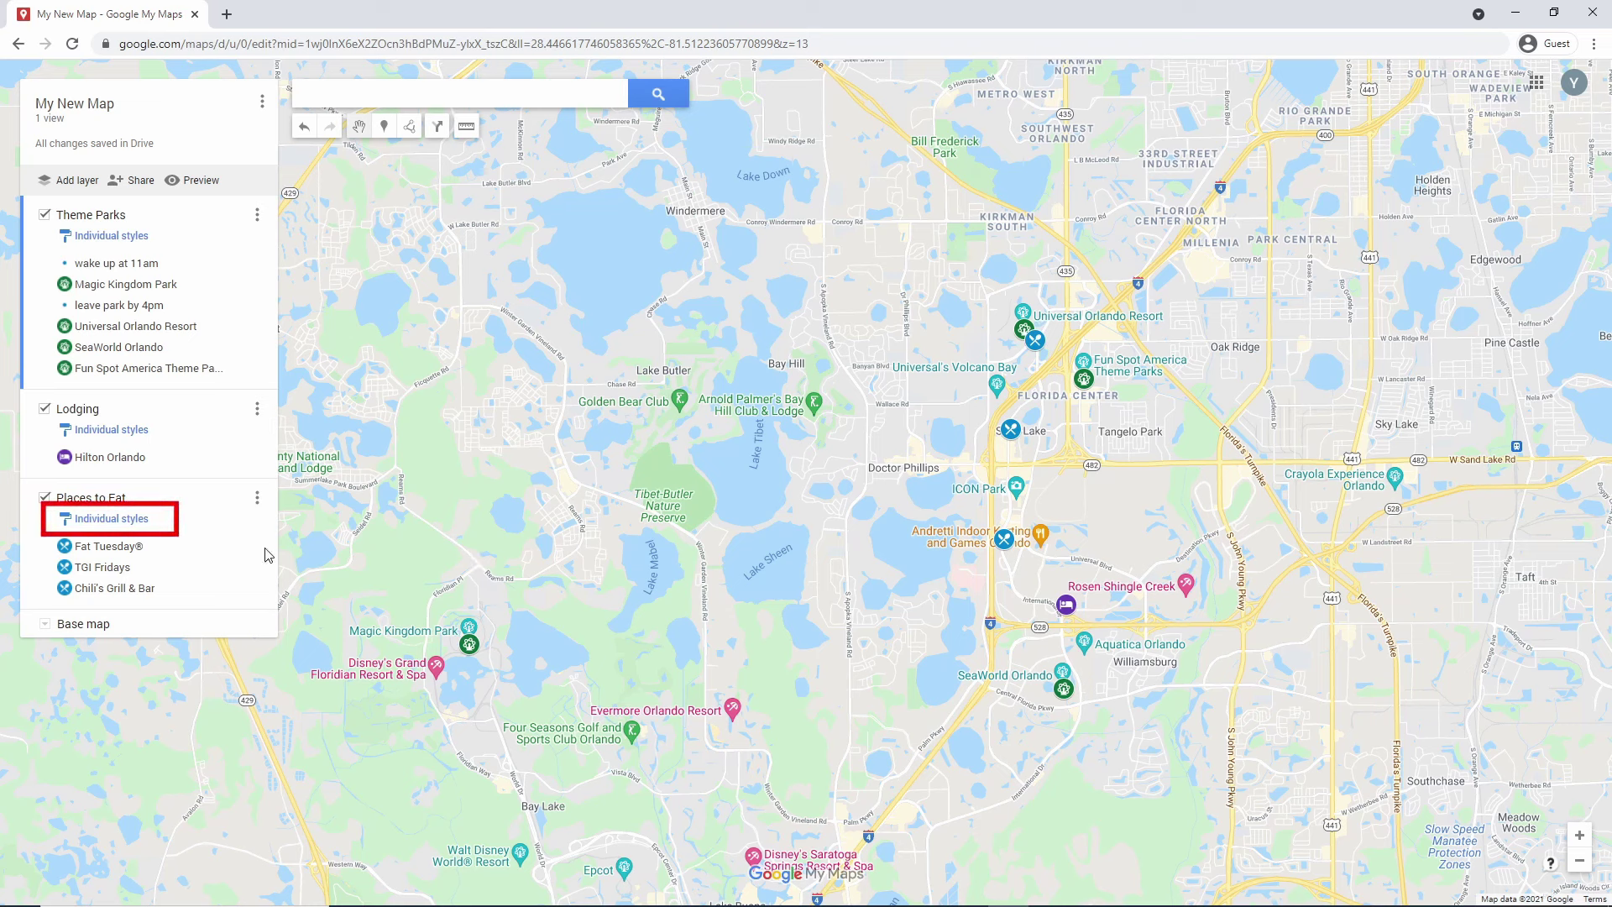
Group the Places to Eat by sequence of numbers, reordering so TGI Fridays comes first.
click(143, 523)
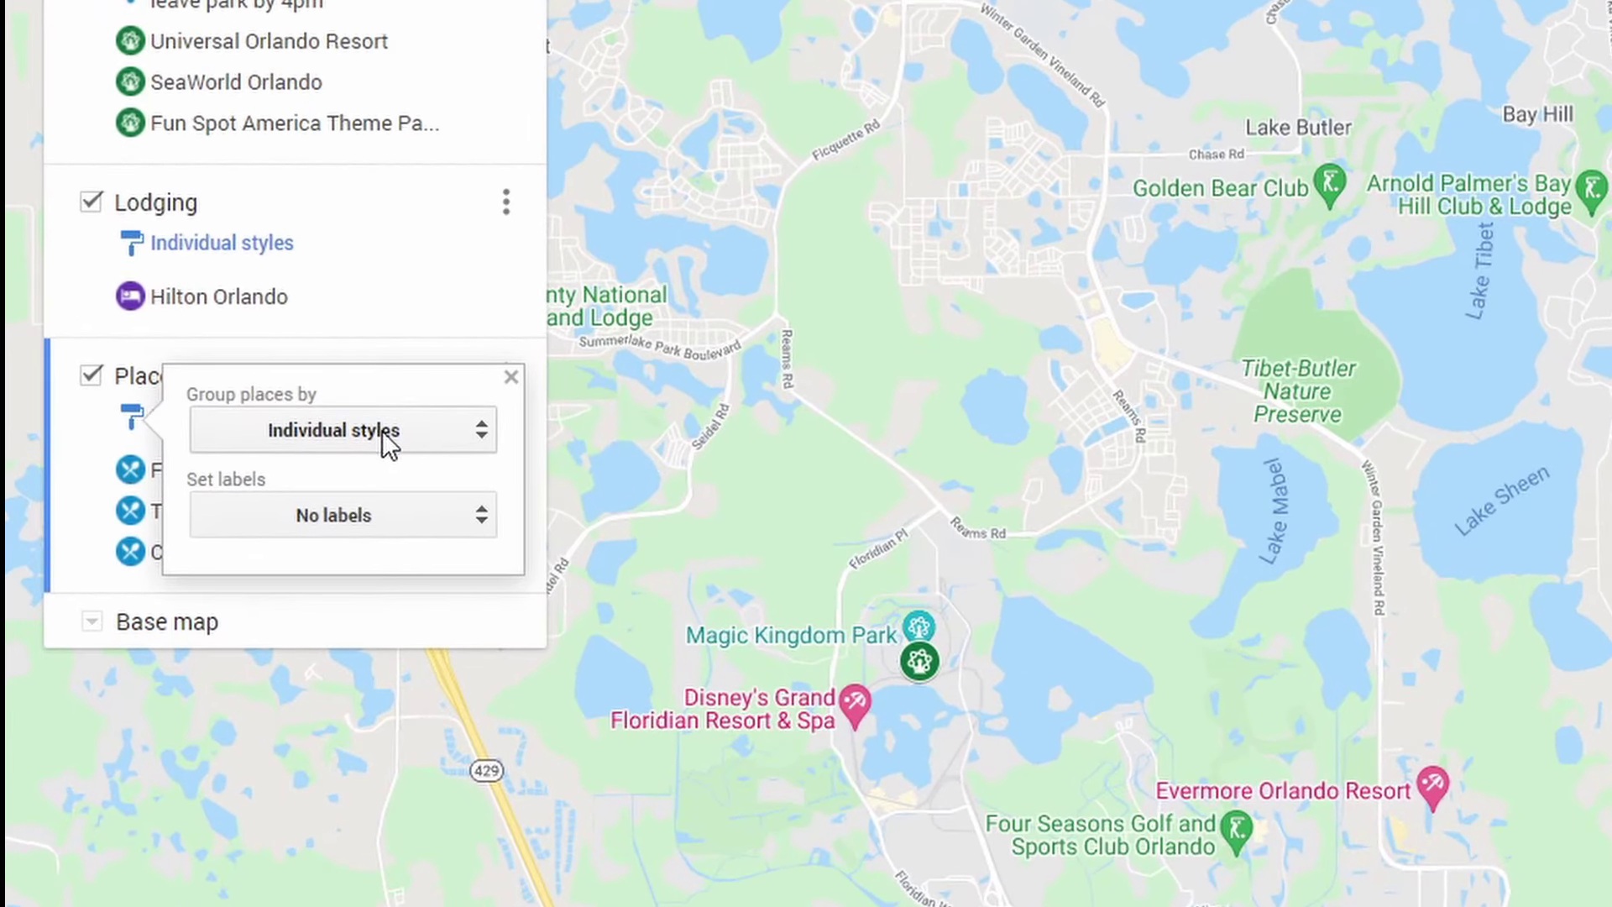
click(386, 432)
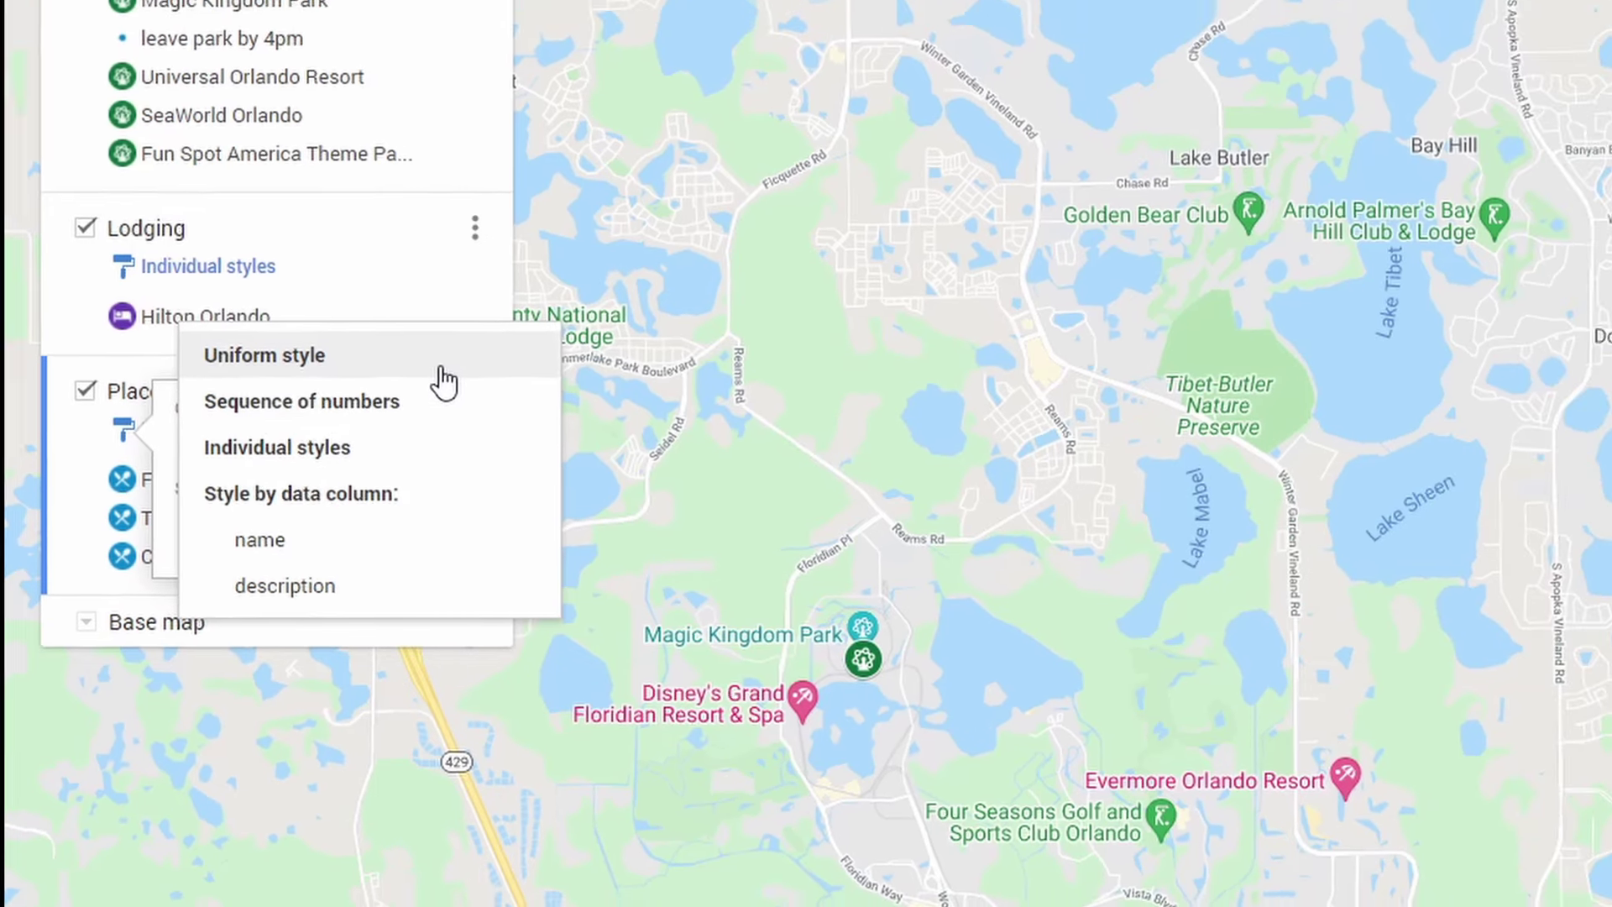
click(470, 348)
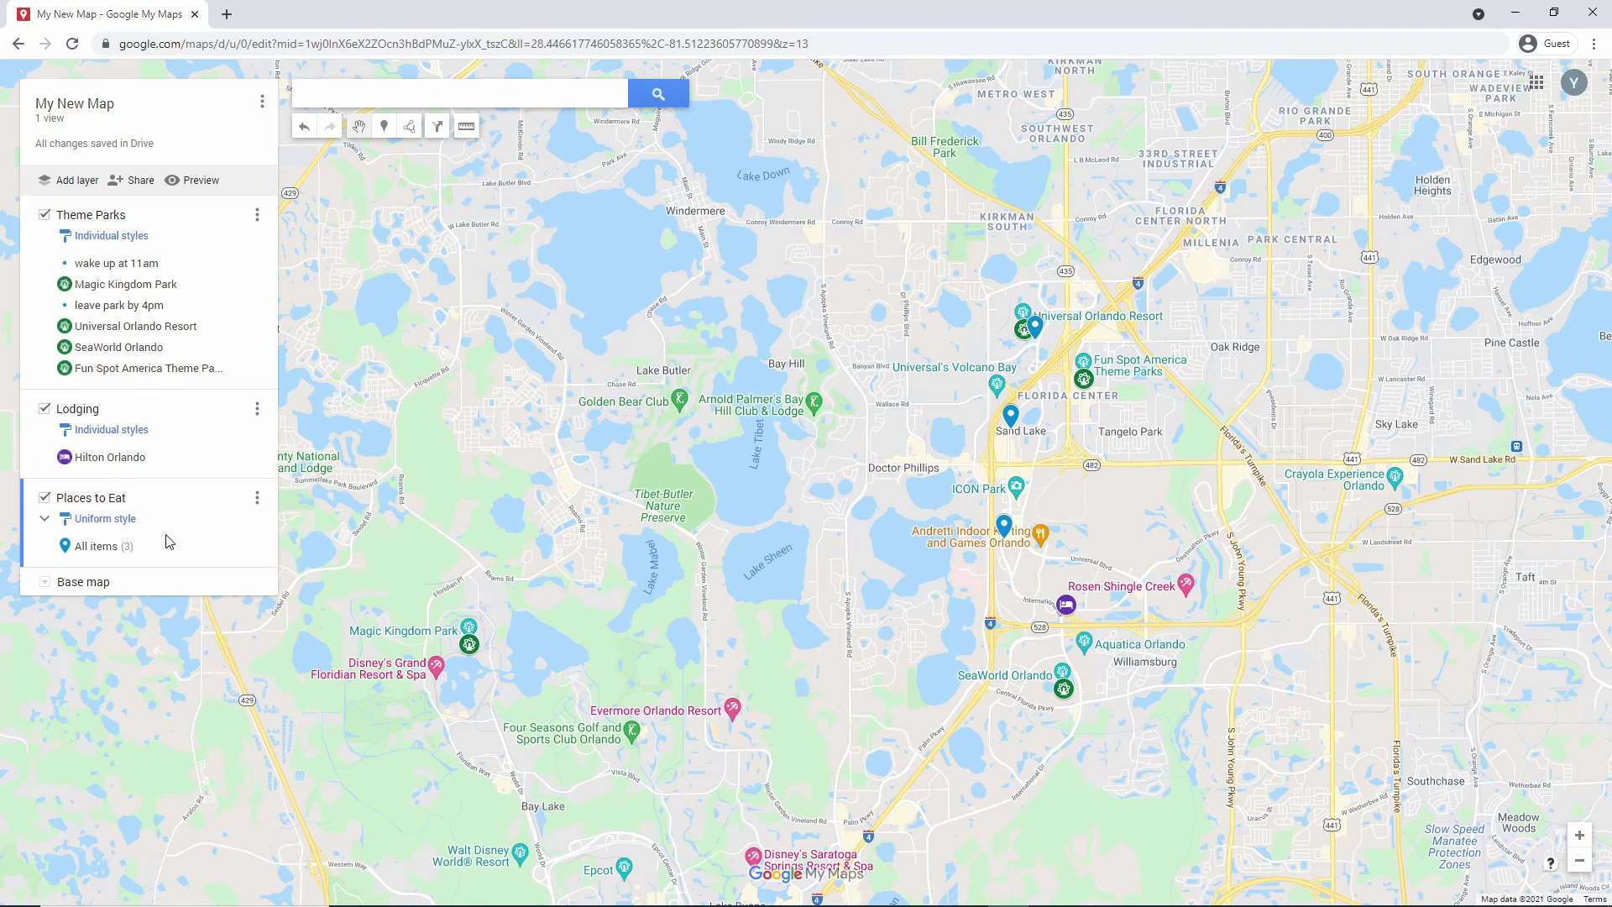
click(132, 519)
click(145, 527)
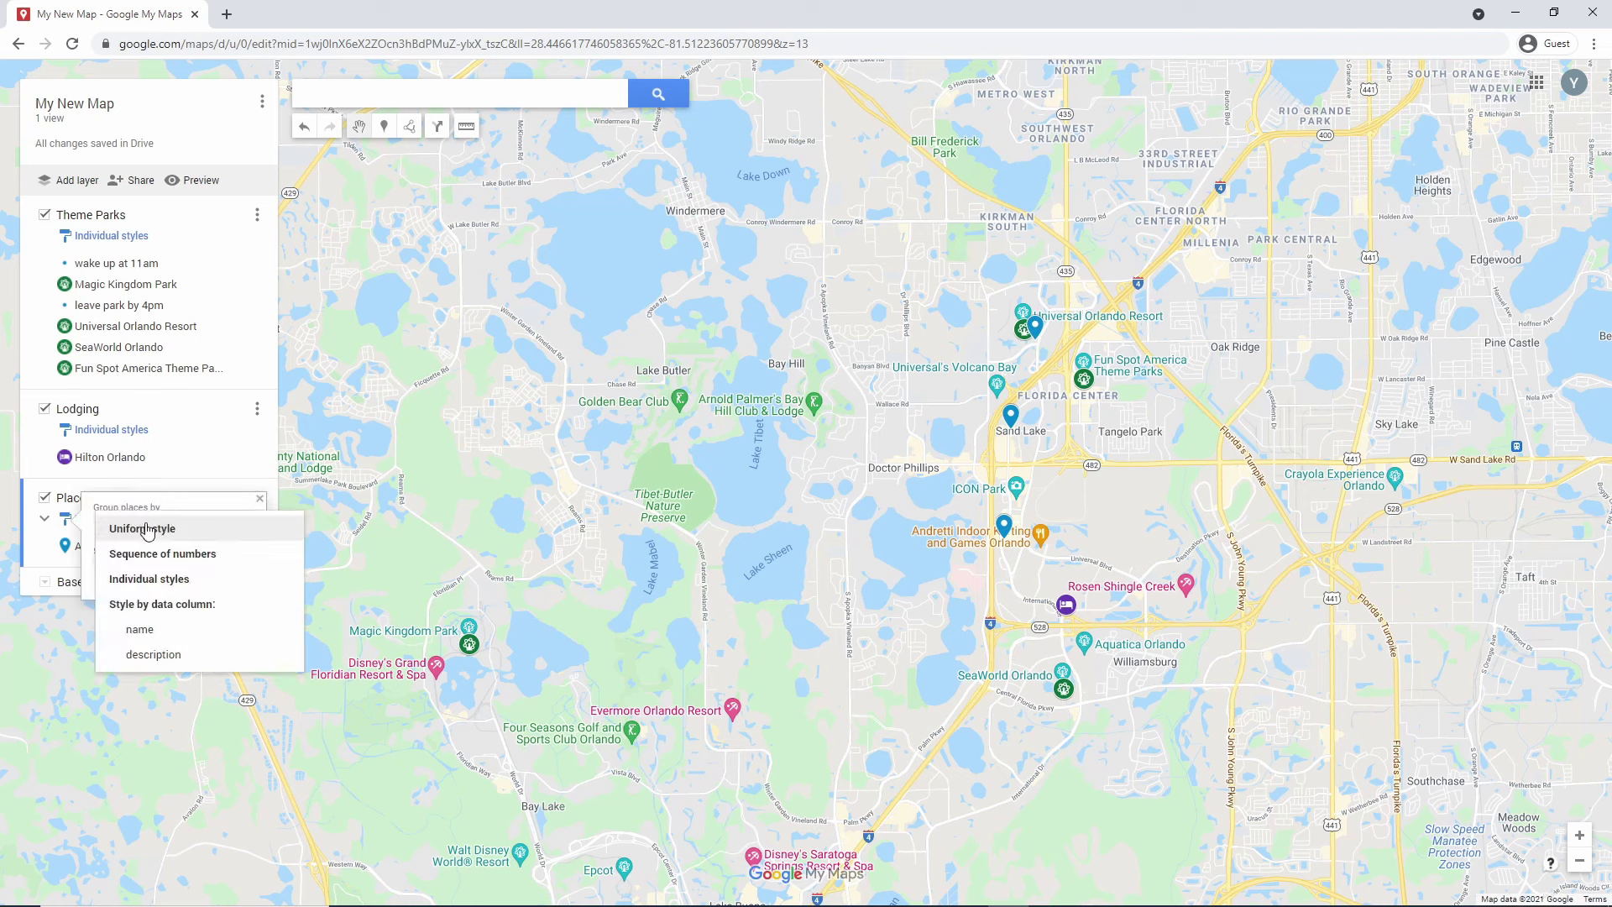
click(189, 554)
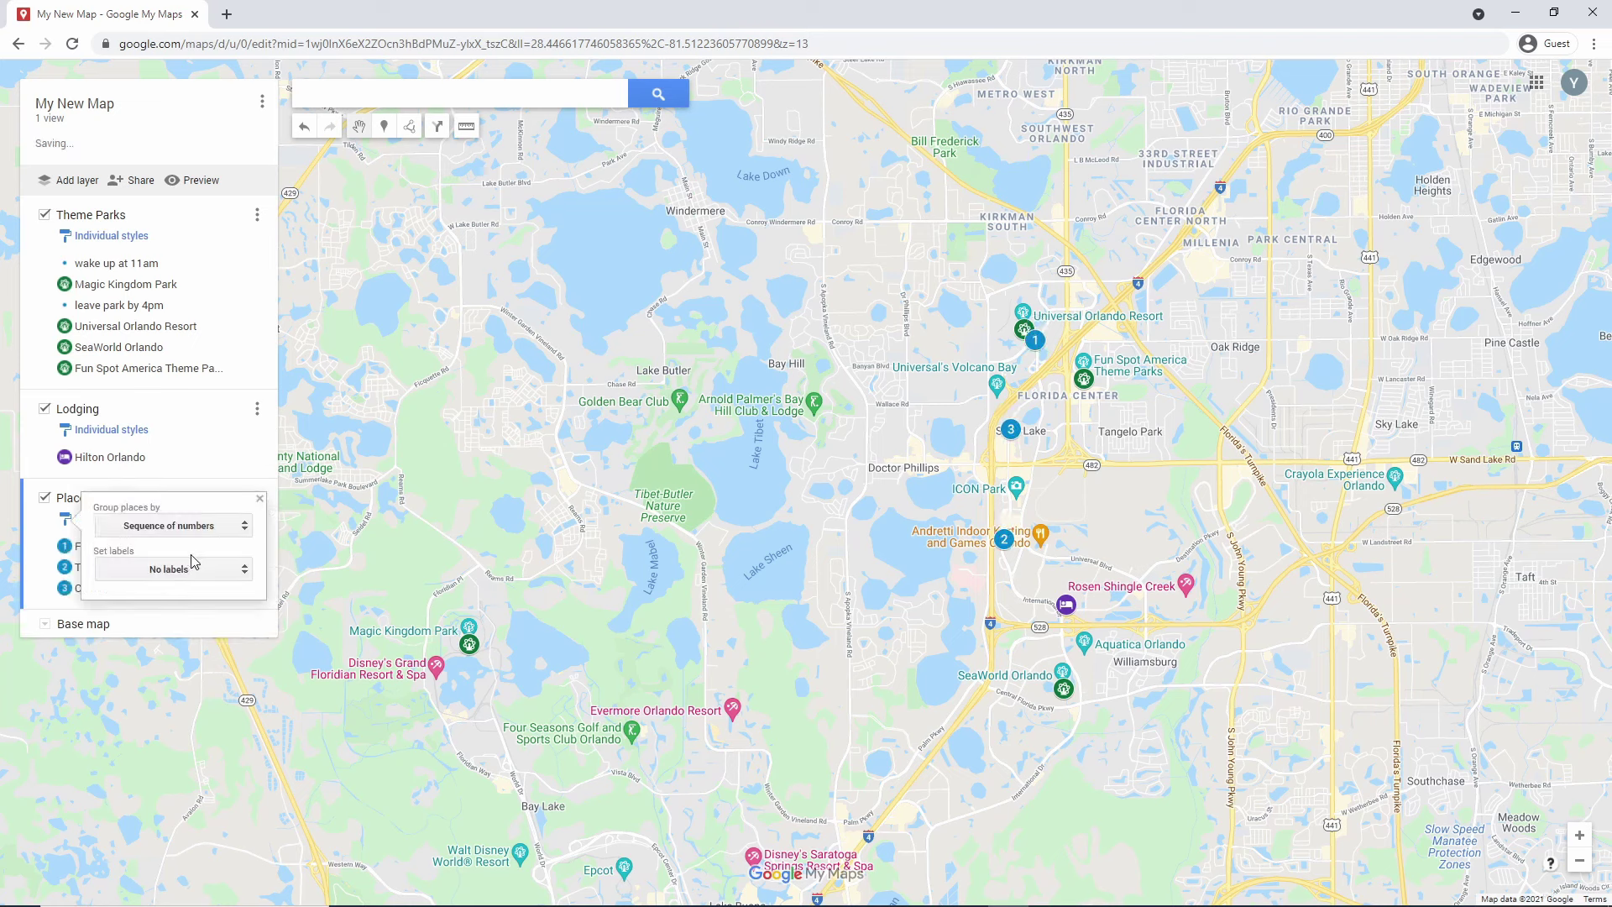
click(260, 498)
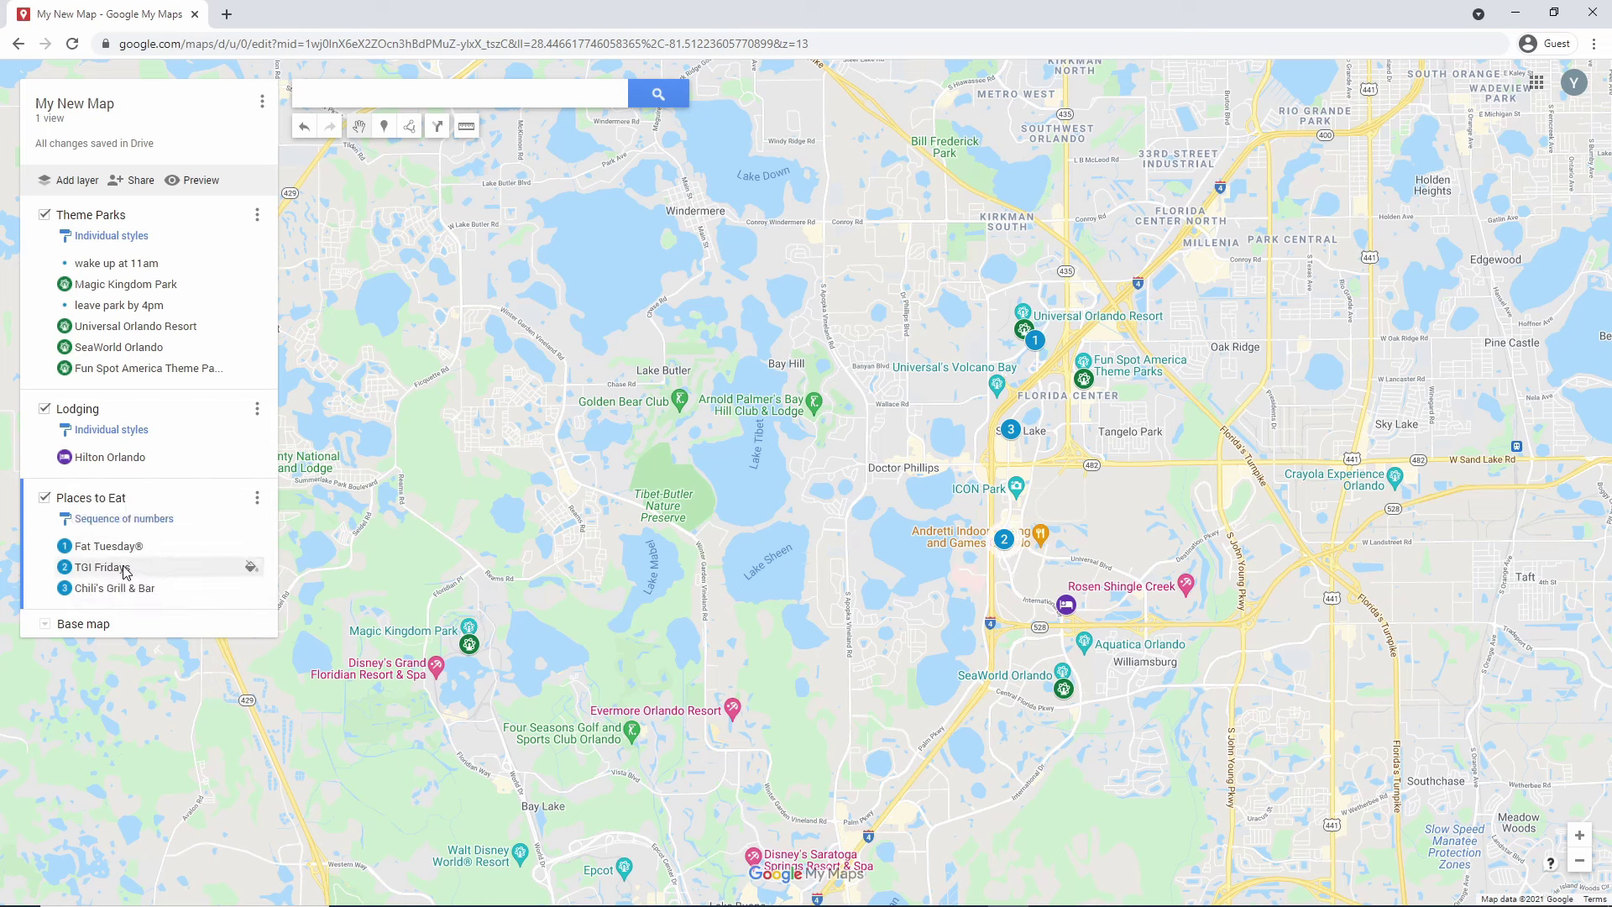
mouse_move(125, 572)
mouse_down()
mouse_move(125, 546)
mouse_move(126, 586)
mouse_move(139, 566)
mouse_up()
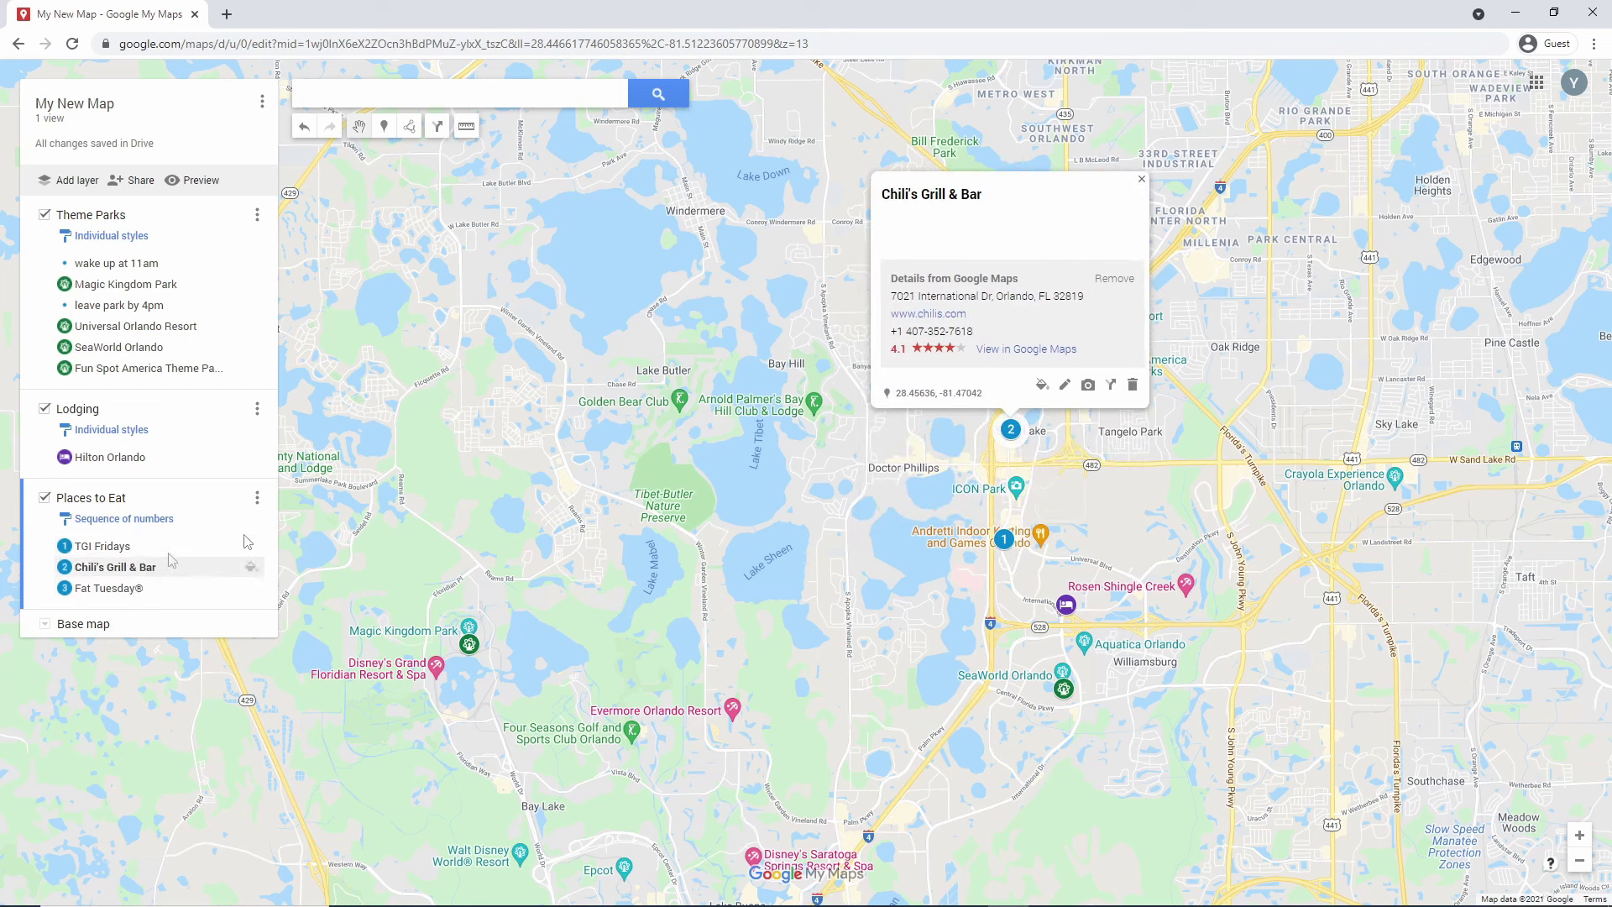
Set the numbered restaurants' map labels to their description instead of their name.
click(159, 521)
click(171, 570)
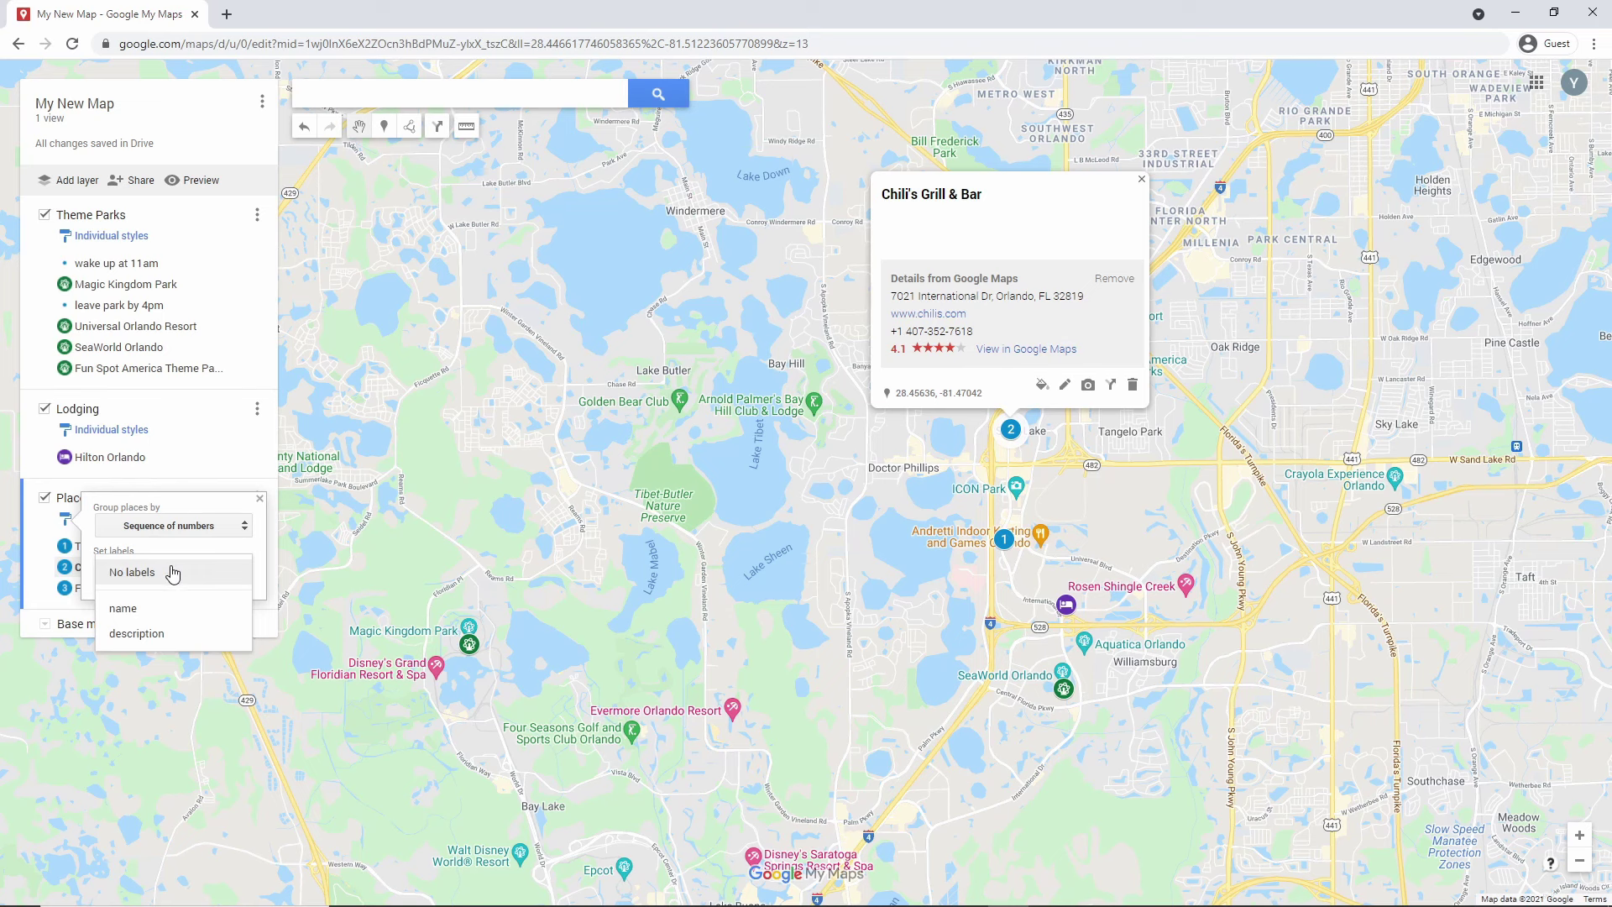
click(163, 616)
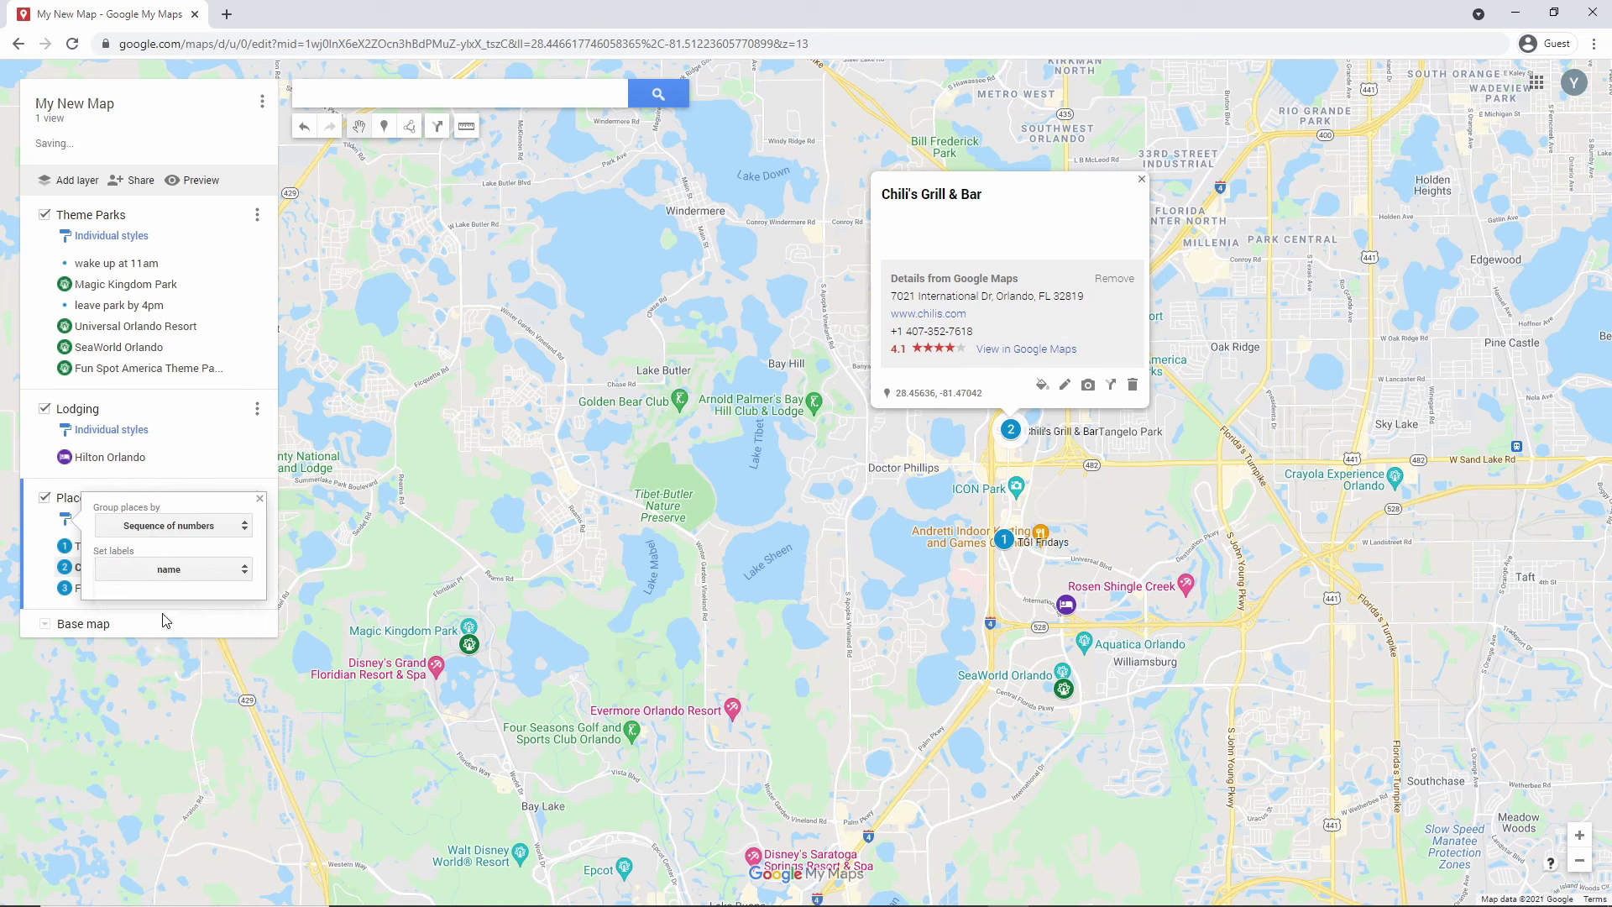
click(1141, 179)
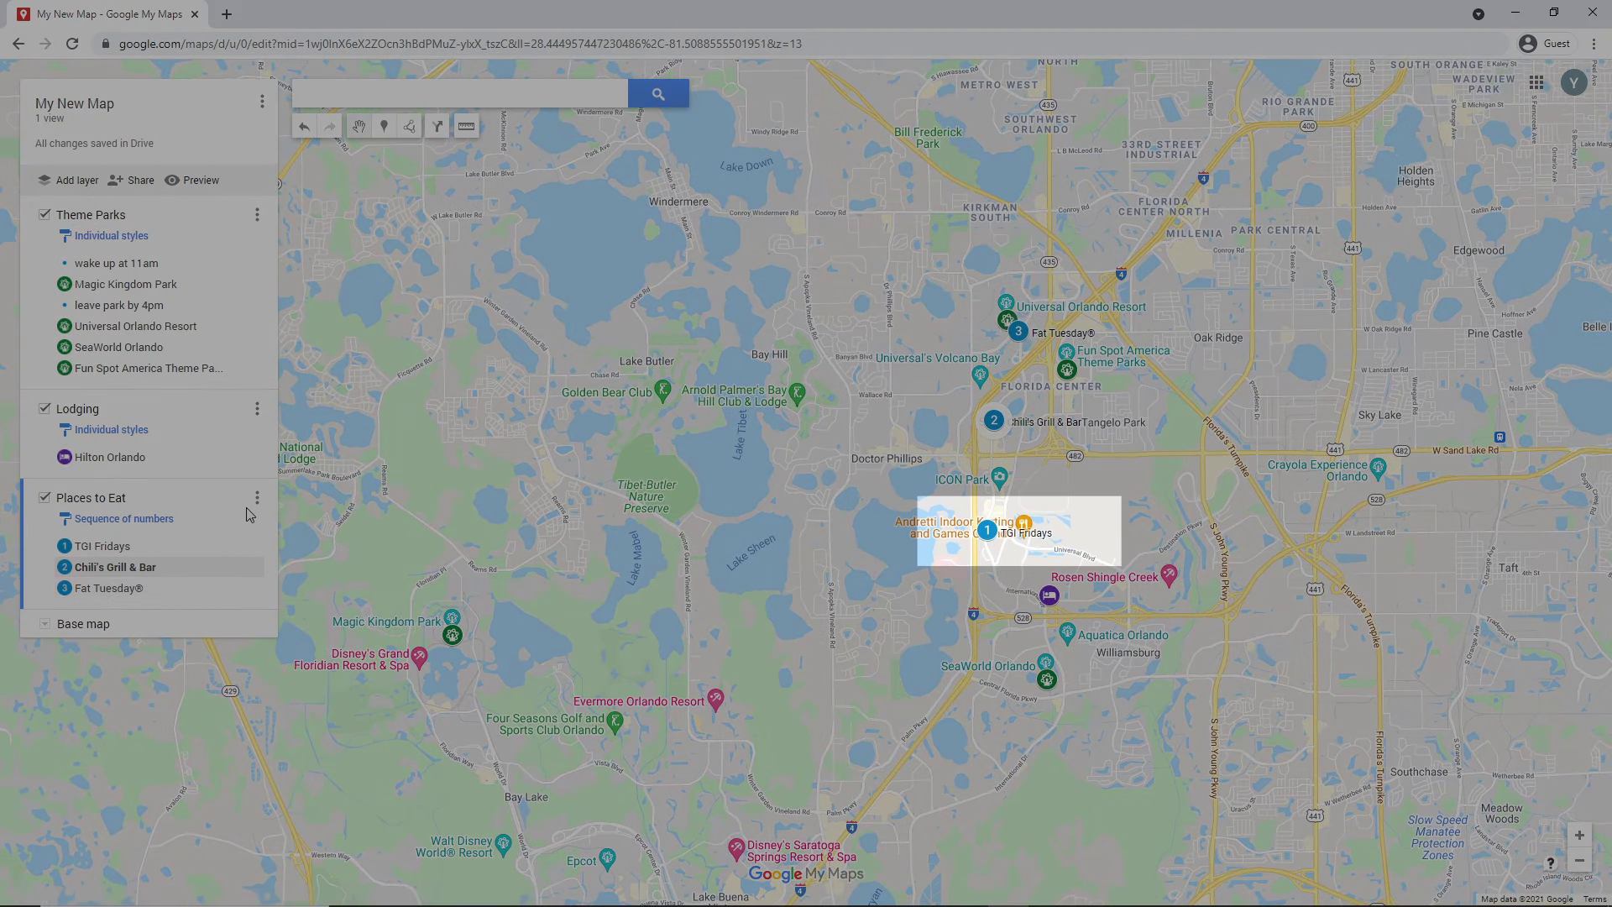
click(170, 520)
click(175, 530)
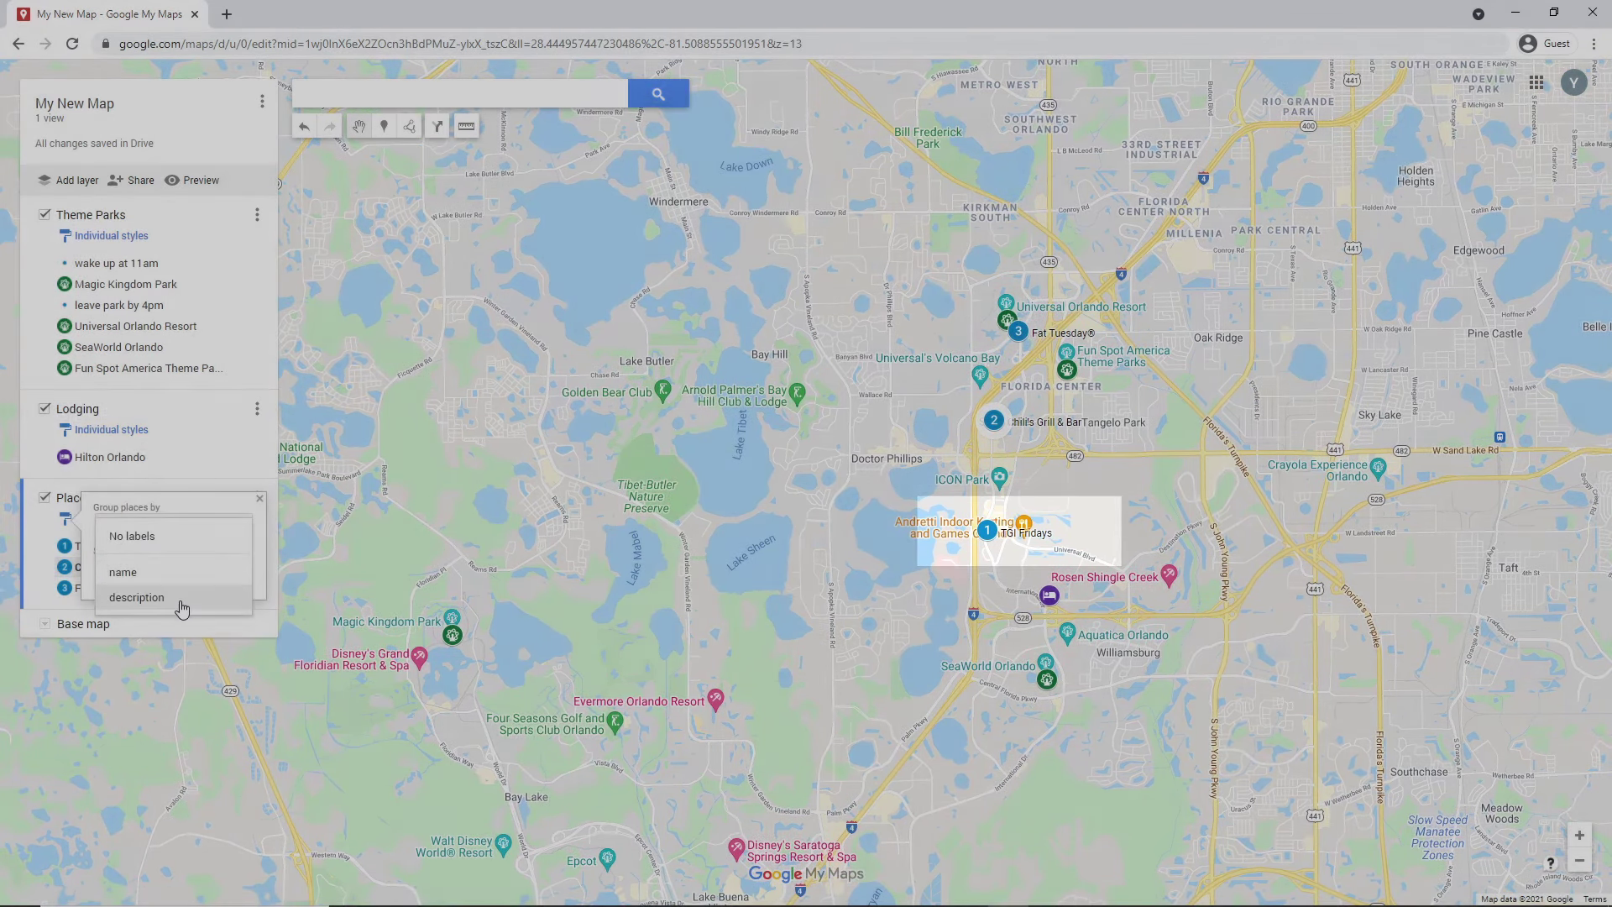
click(179, 599)
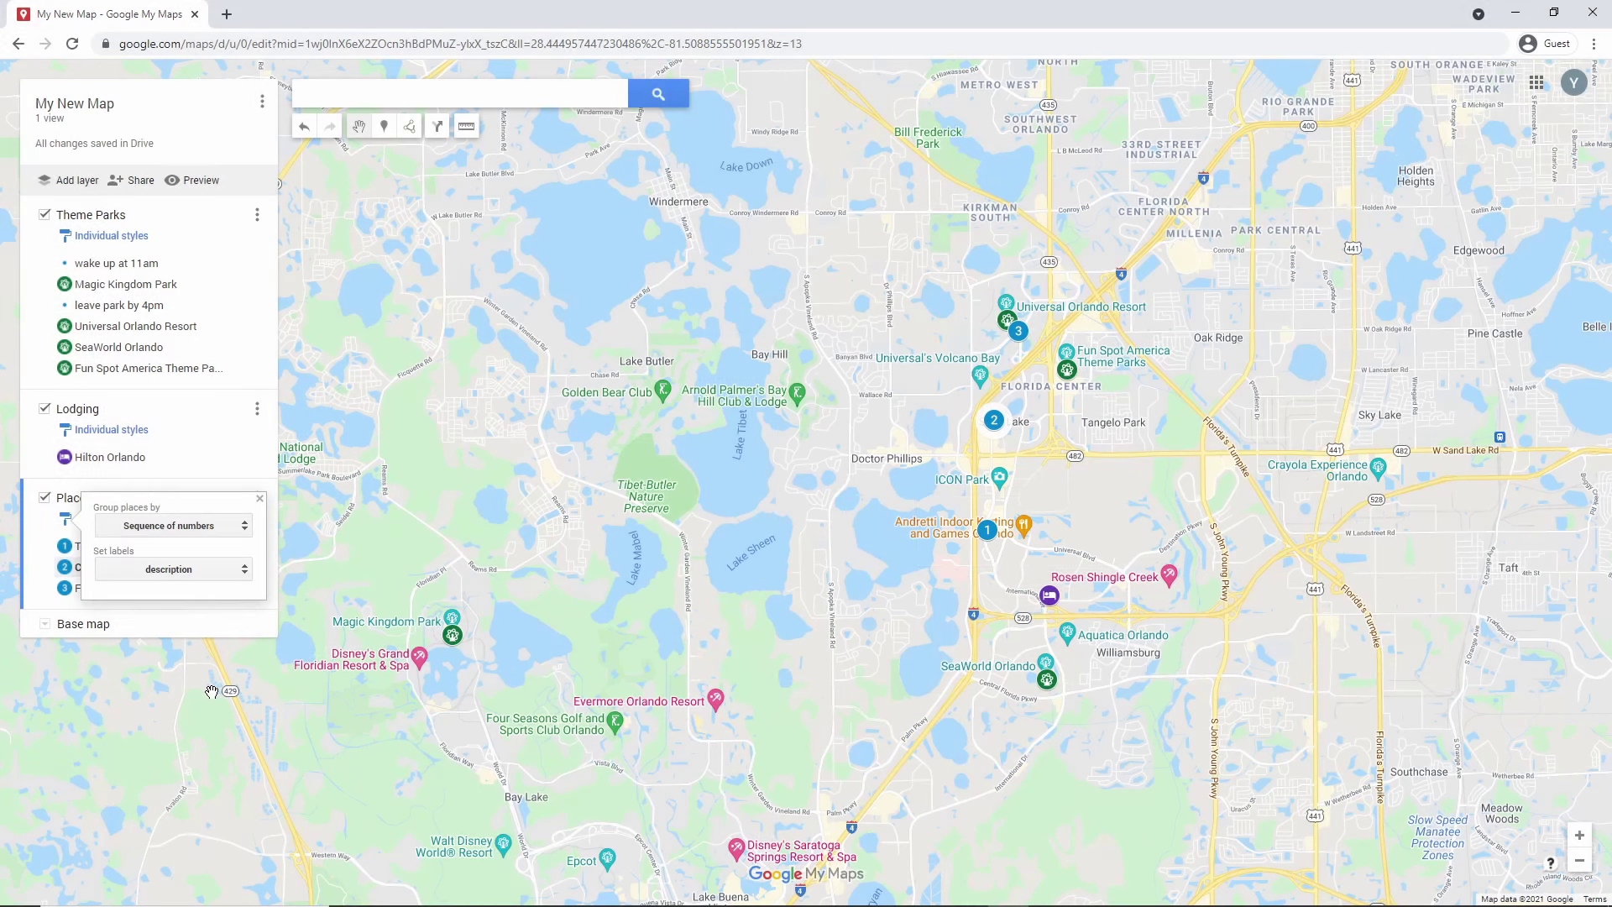
click(236, 708)
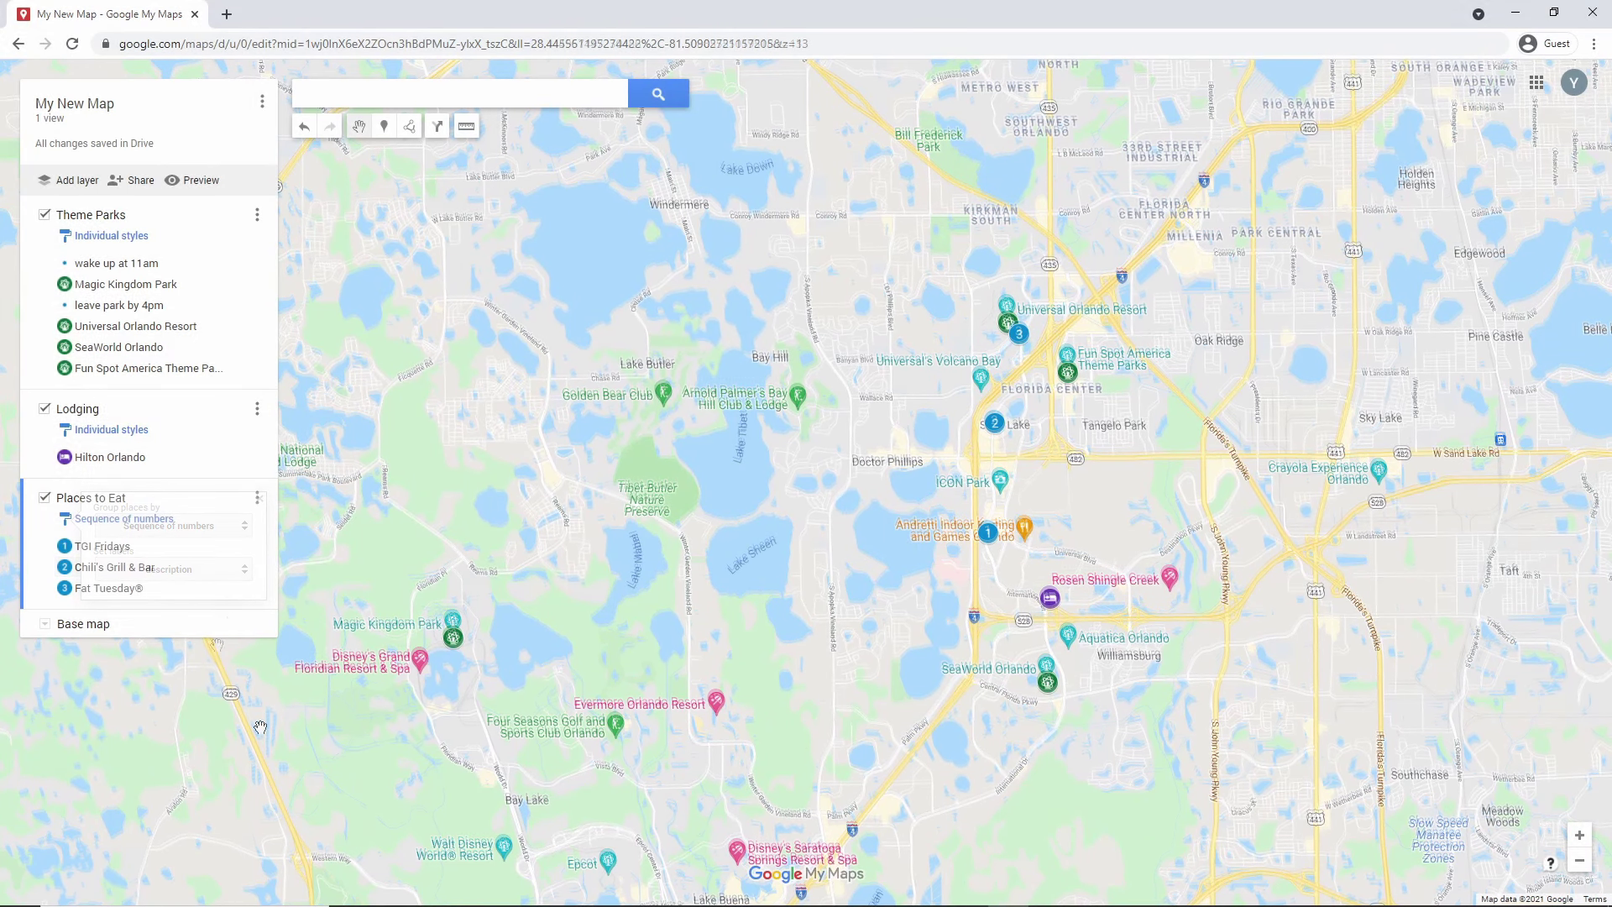